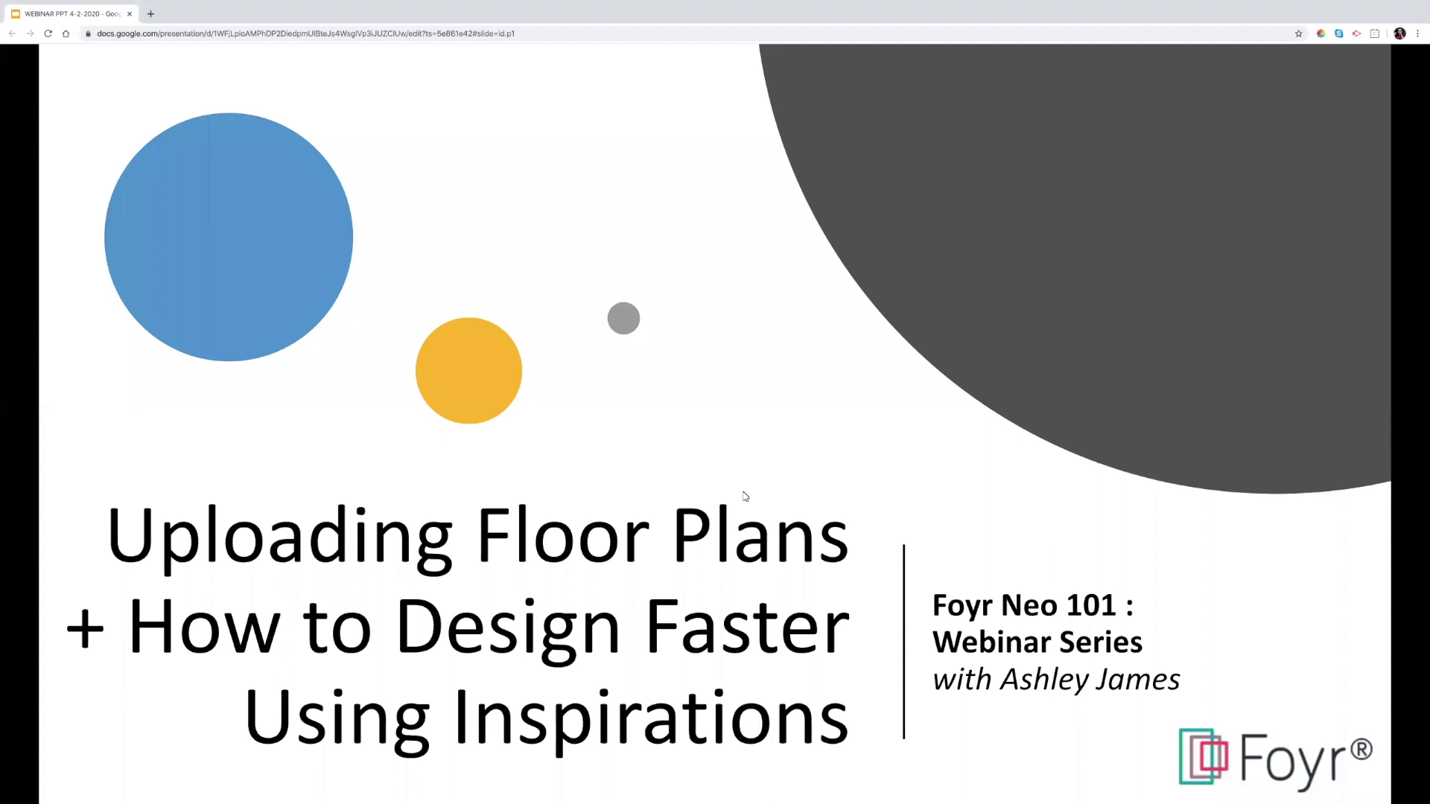
key(Right)
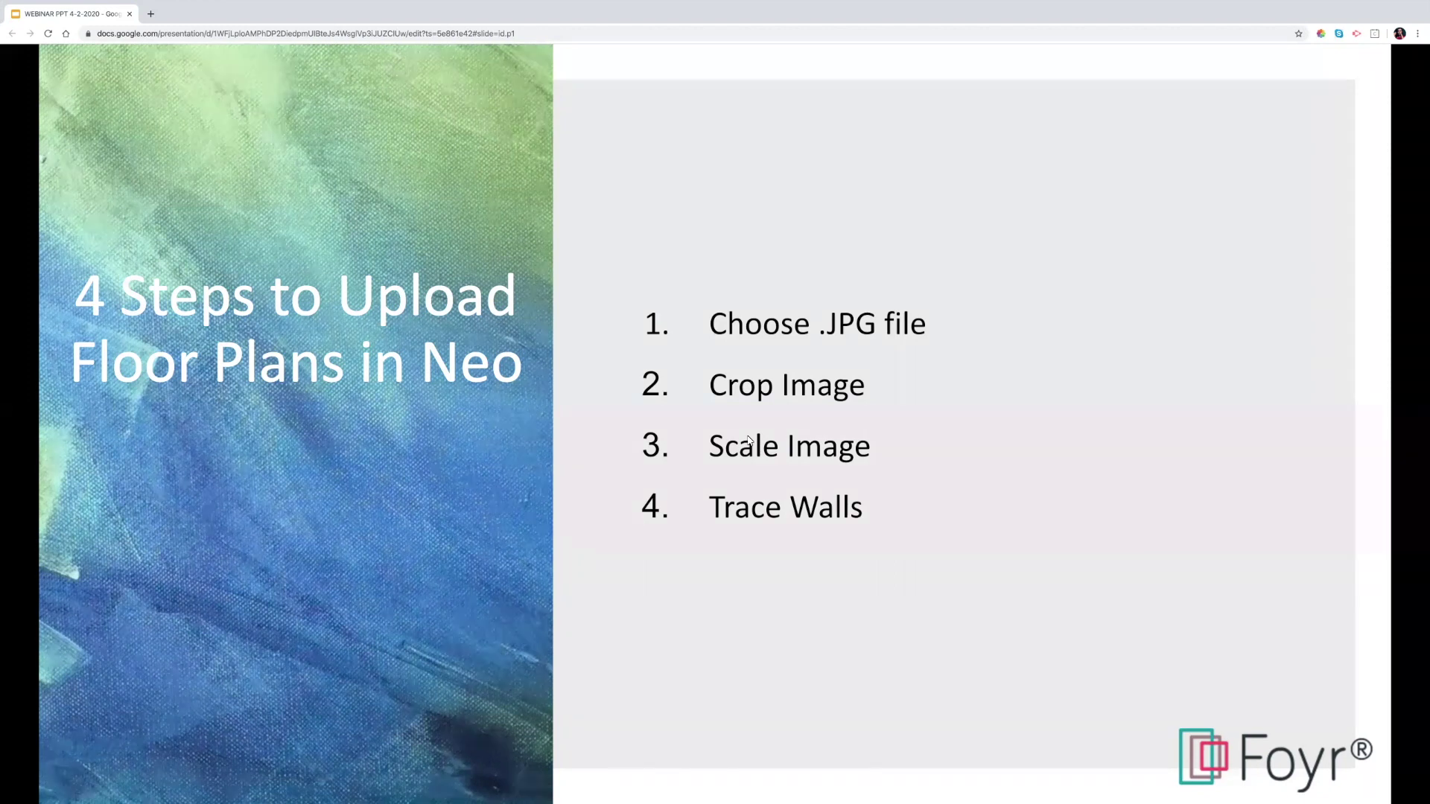
key(Right)
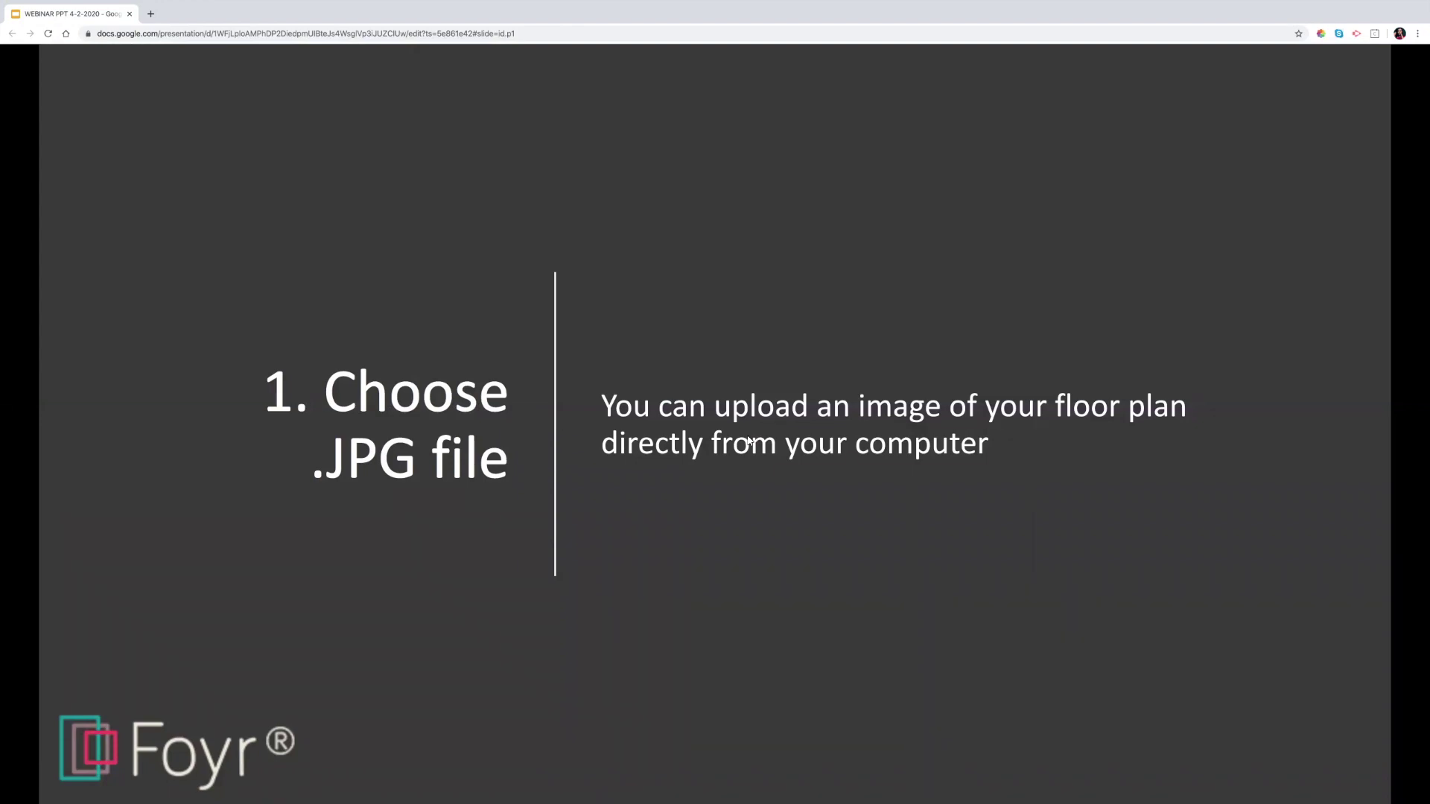
key(Right)
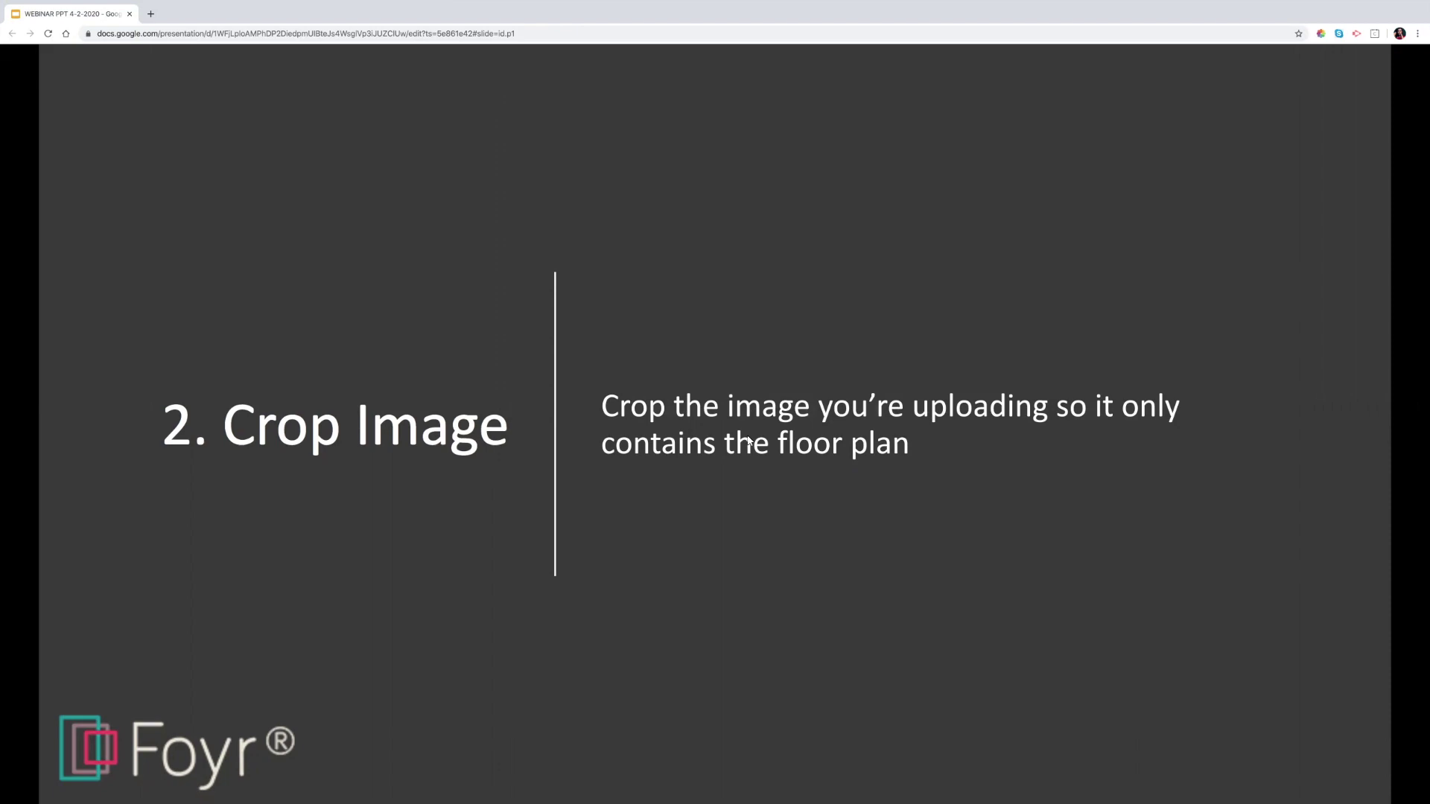
key(Right)
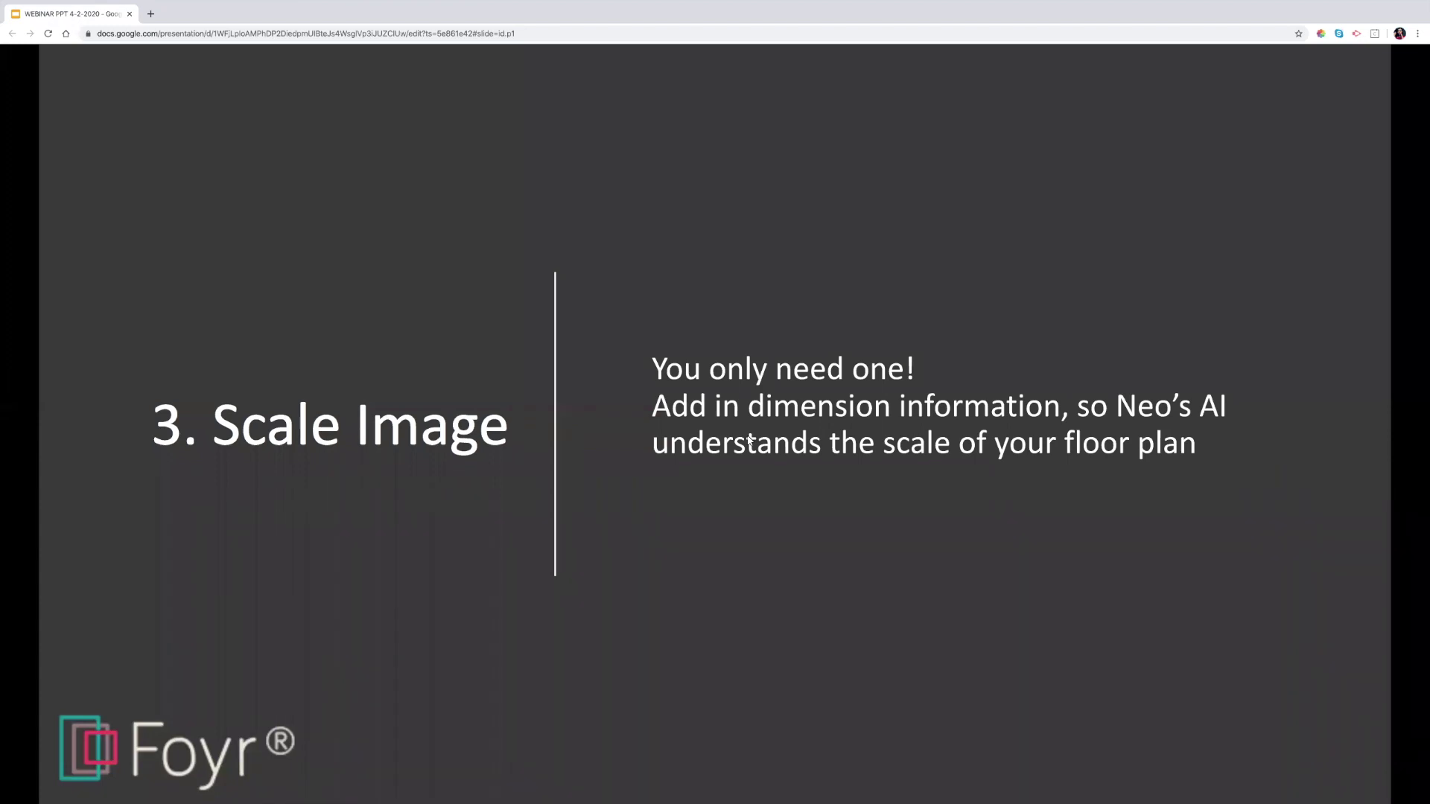
key(Right)
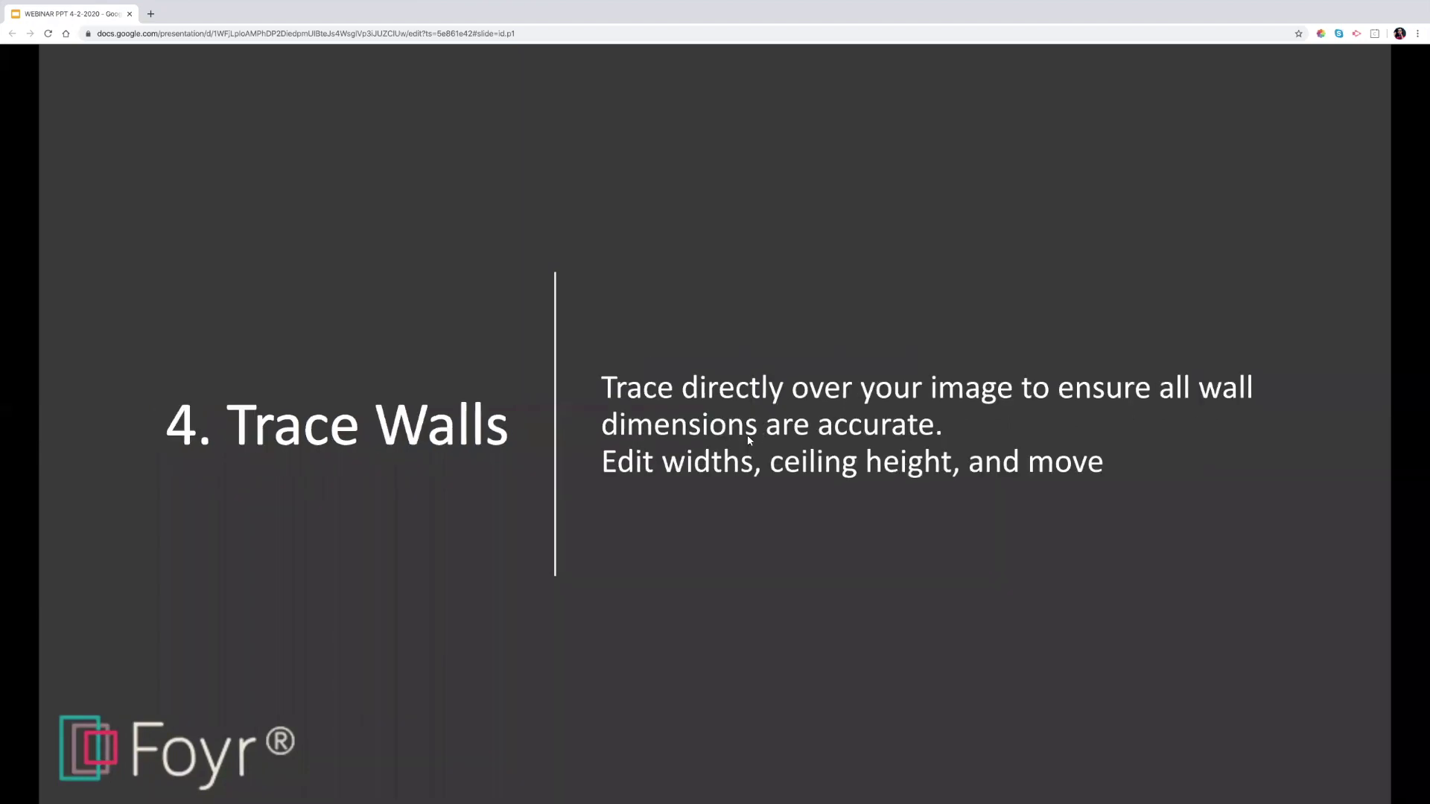
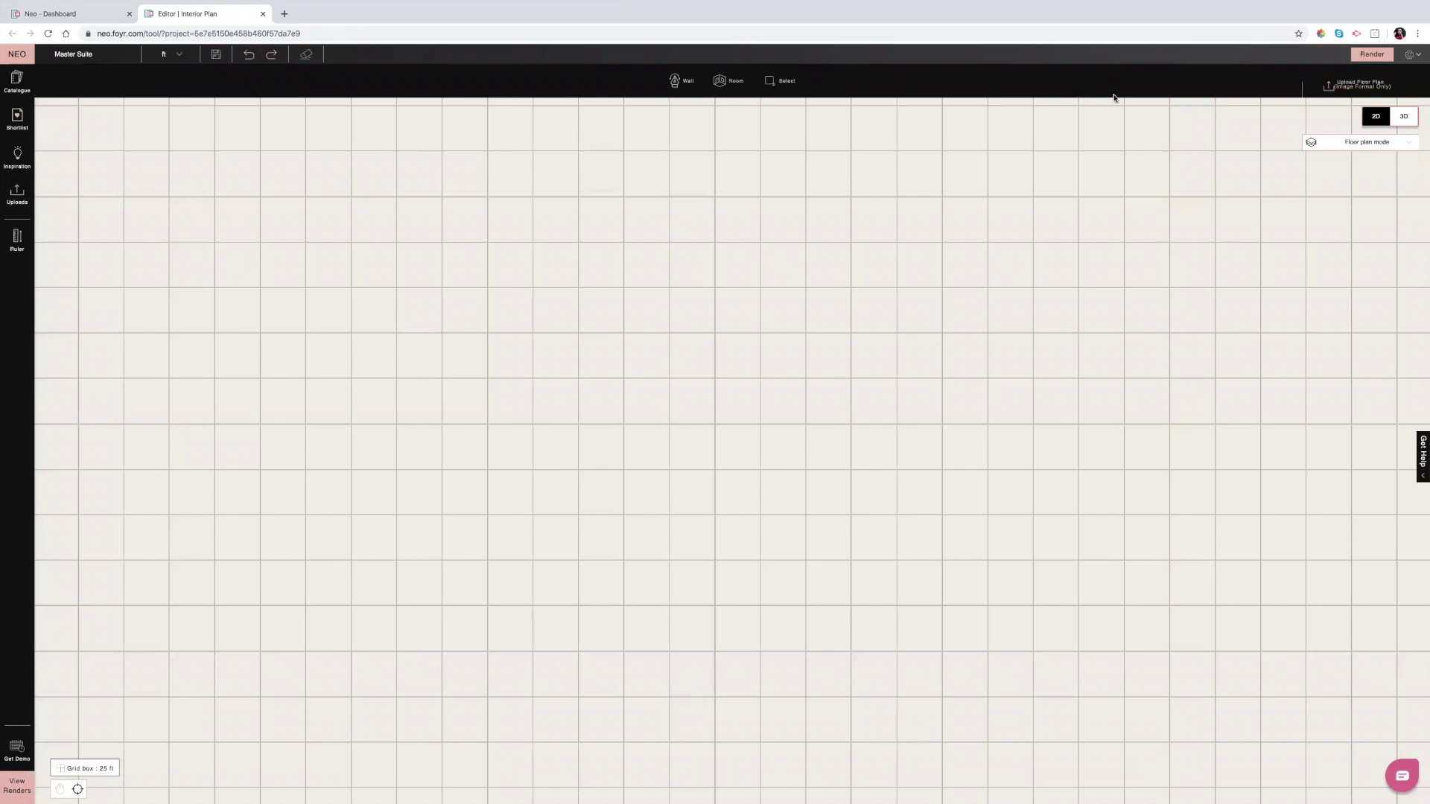
- Upload the image "1 master suite floor plan.jpg" from the Demo Floorplans folder as the floor plan
click(1347, 88)
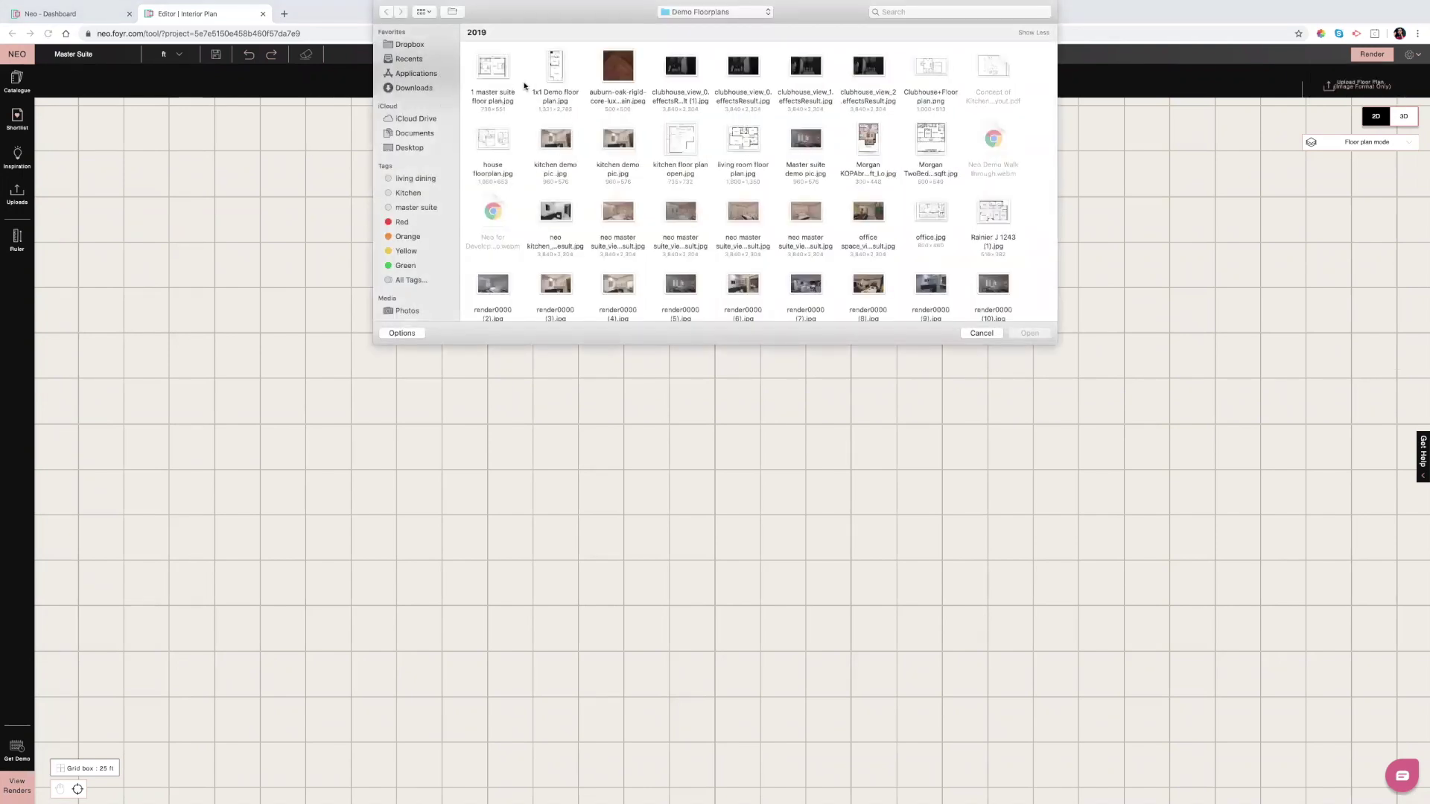
click(486, 72)
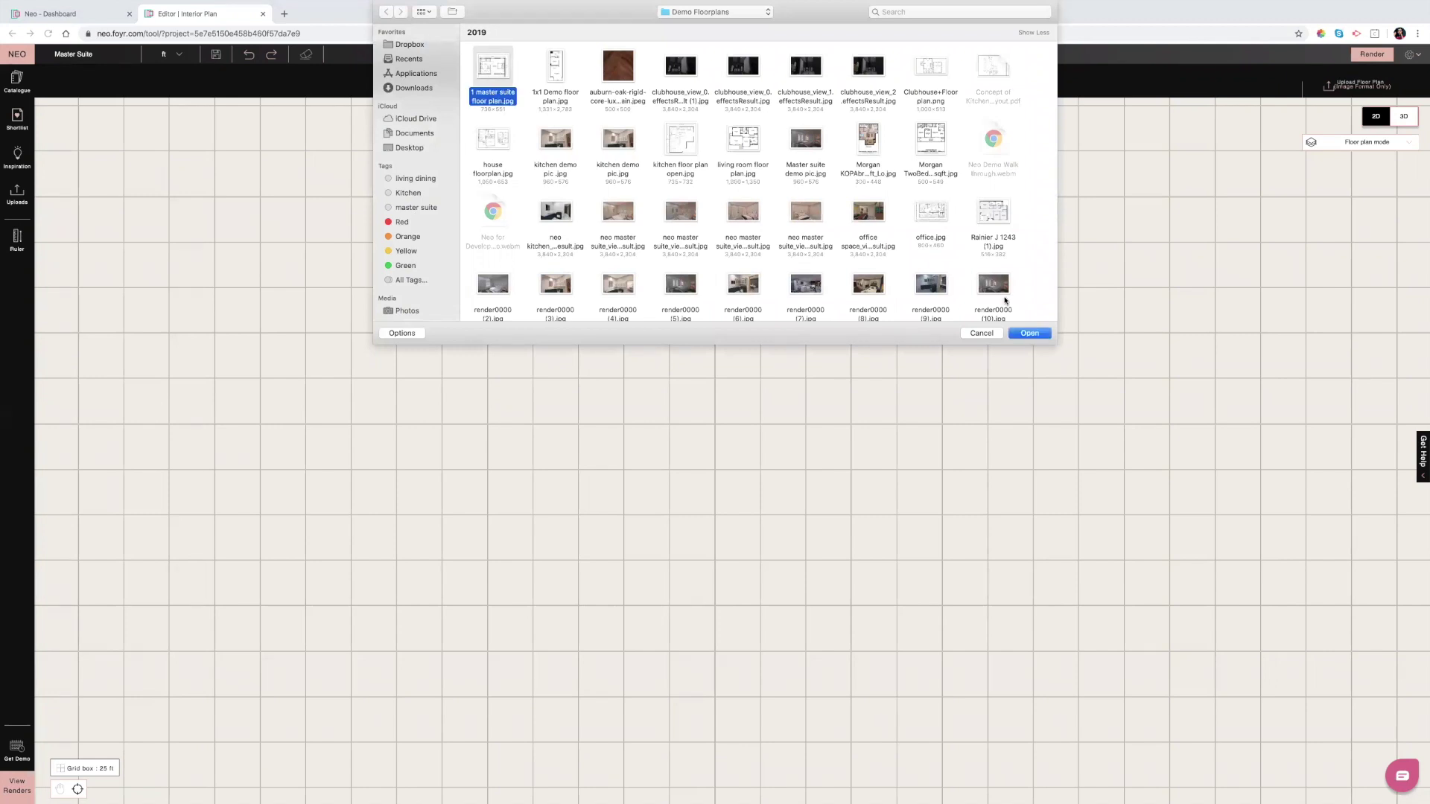
click(1030, 333)
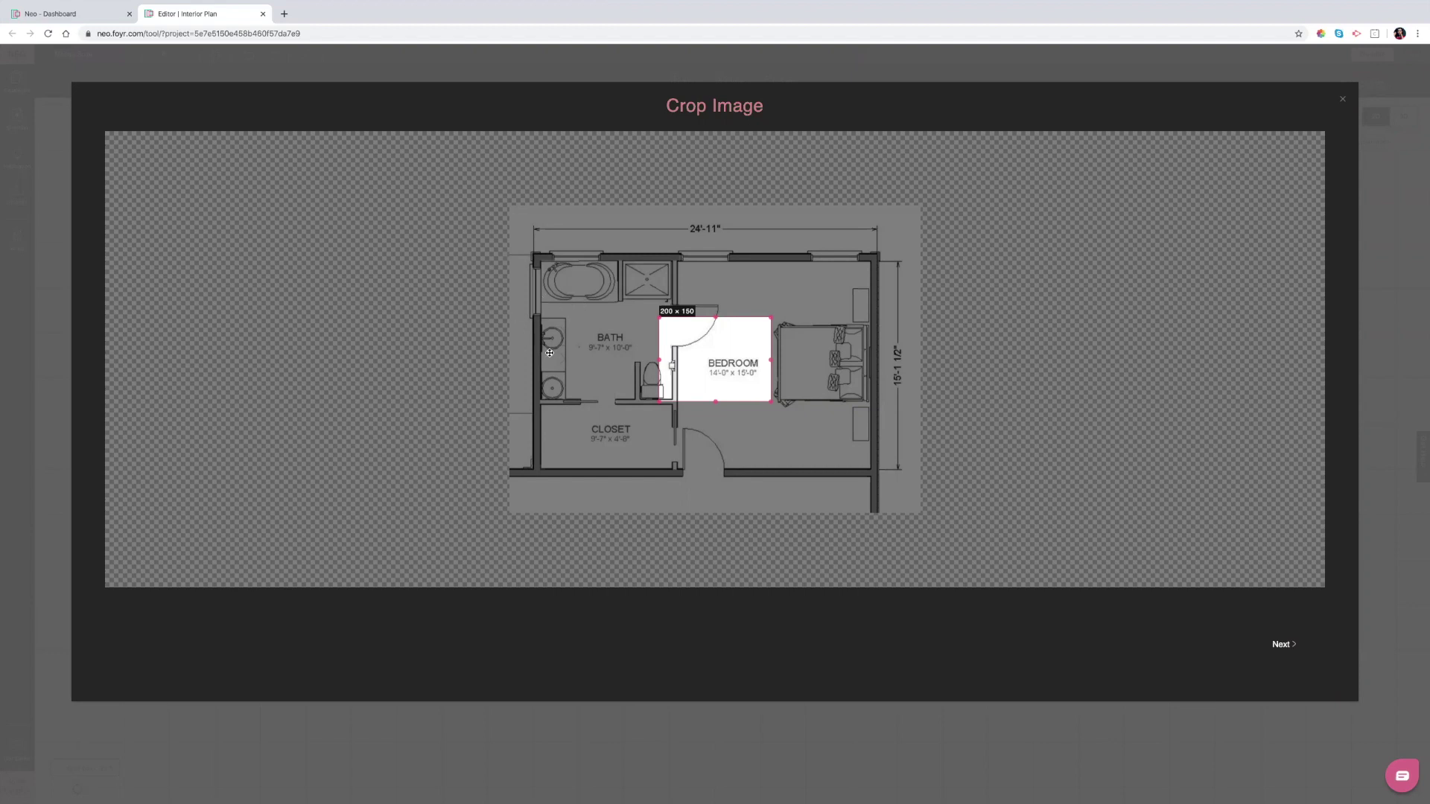
- Crop the floor plan image to the suite's outer walls, about 628 × 405, excluding the outside dimension lines, and continue to scaling
scroll(570, 354, down, 3)
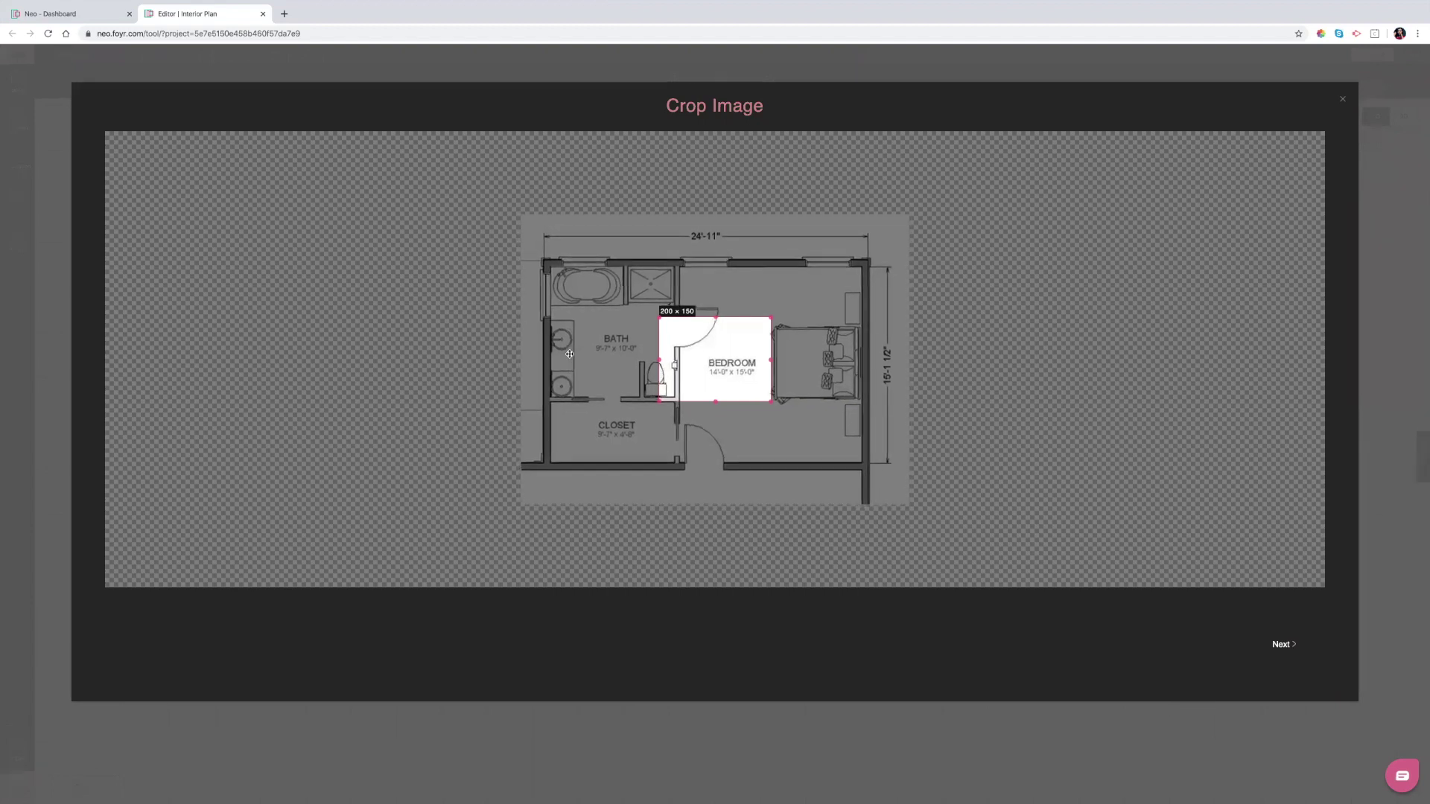
scroll(569, 354, up, 3)
scroll(569, 355, down, 3)
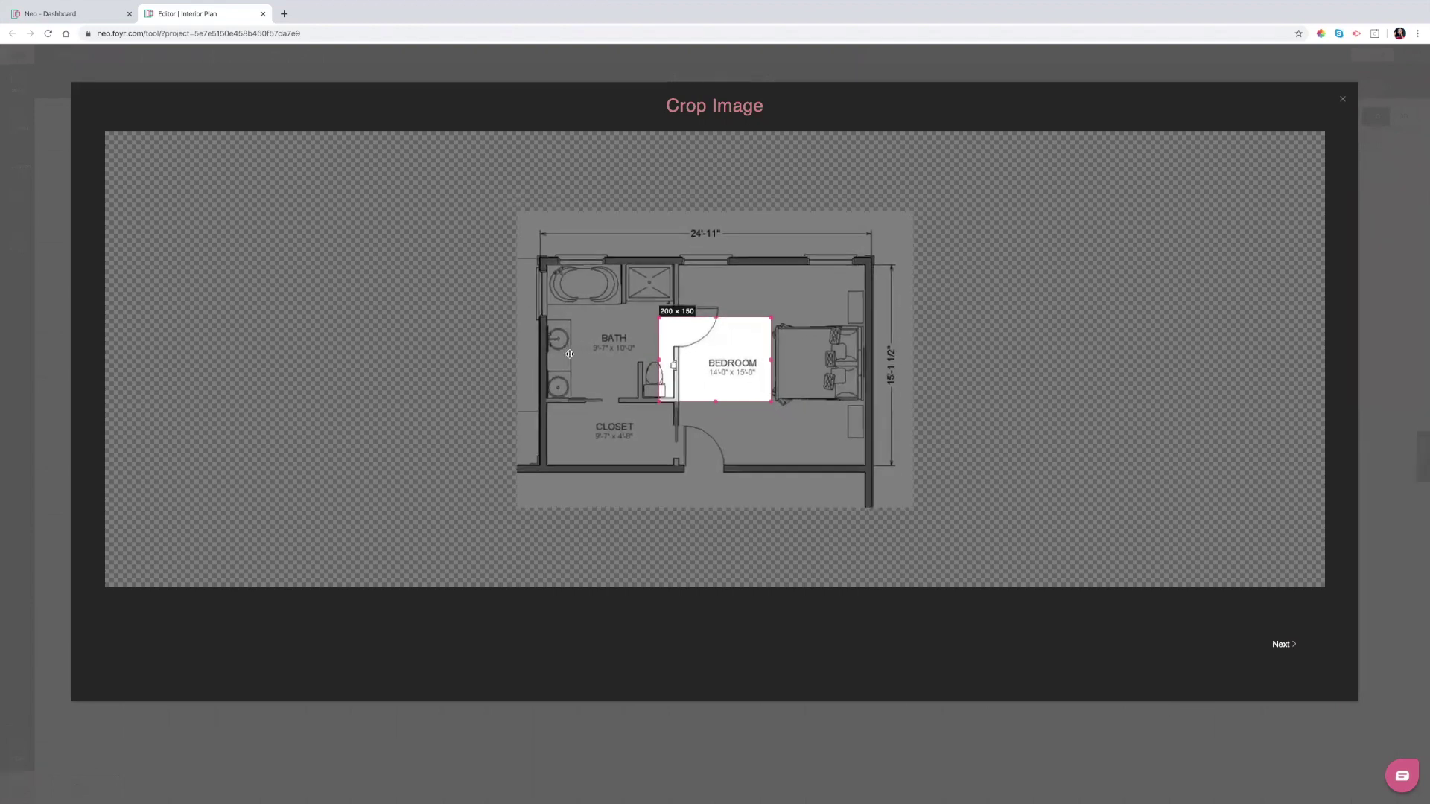
scroll(570, 354, up, 1)
scroll(570, 355, down, 3)
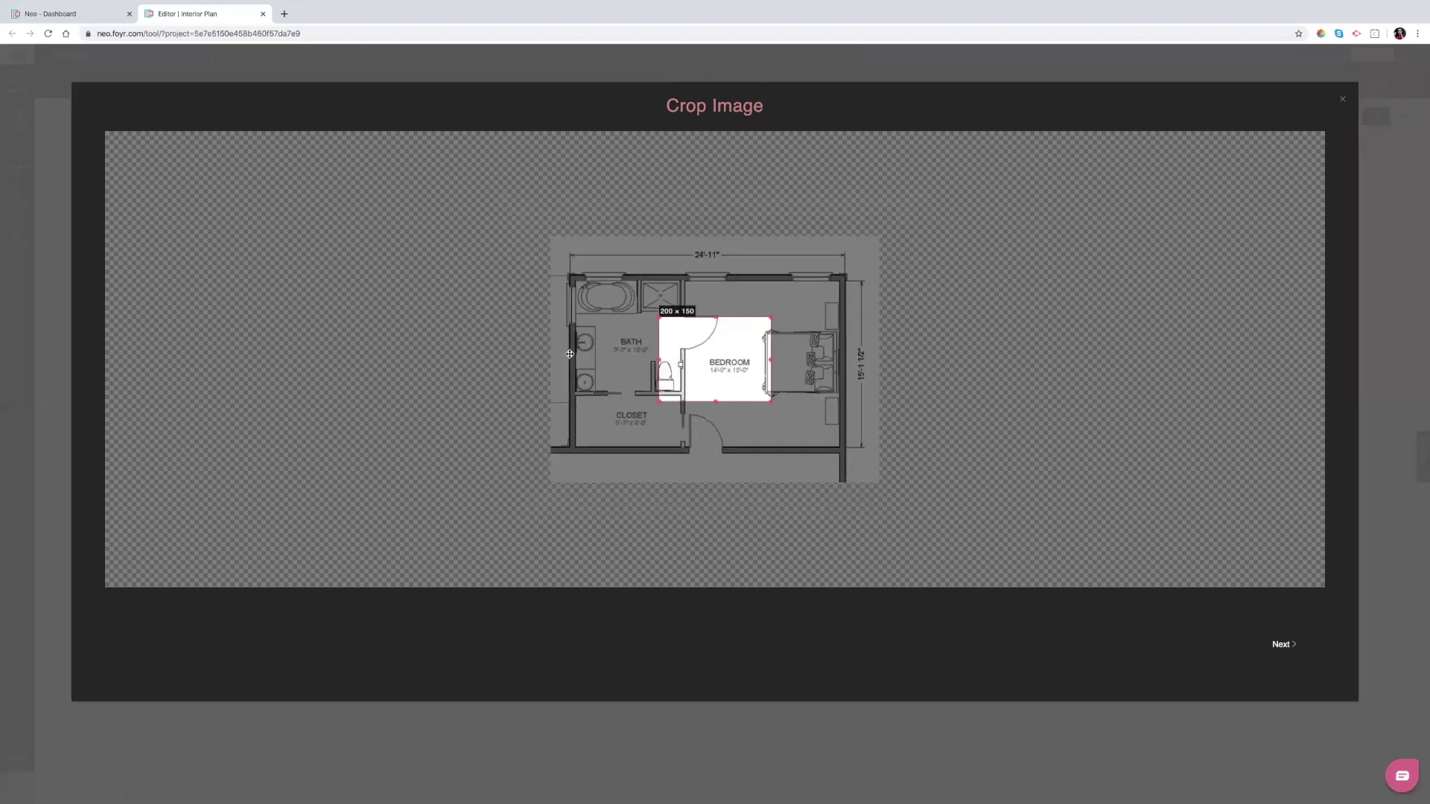
scroll(570, 355, down, 3)
scroll(570, 354, up, 4)
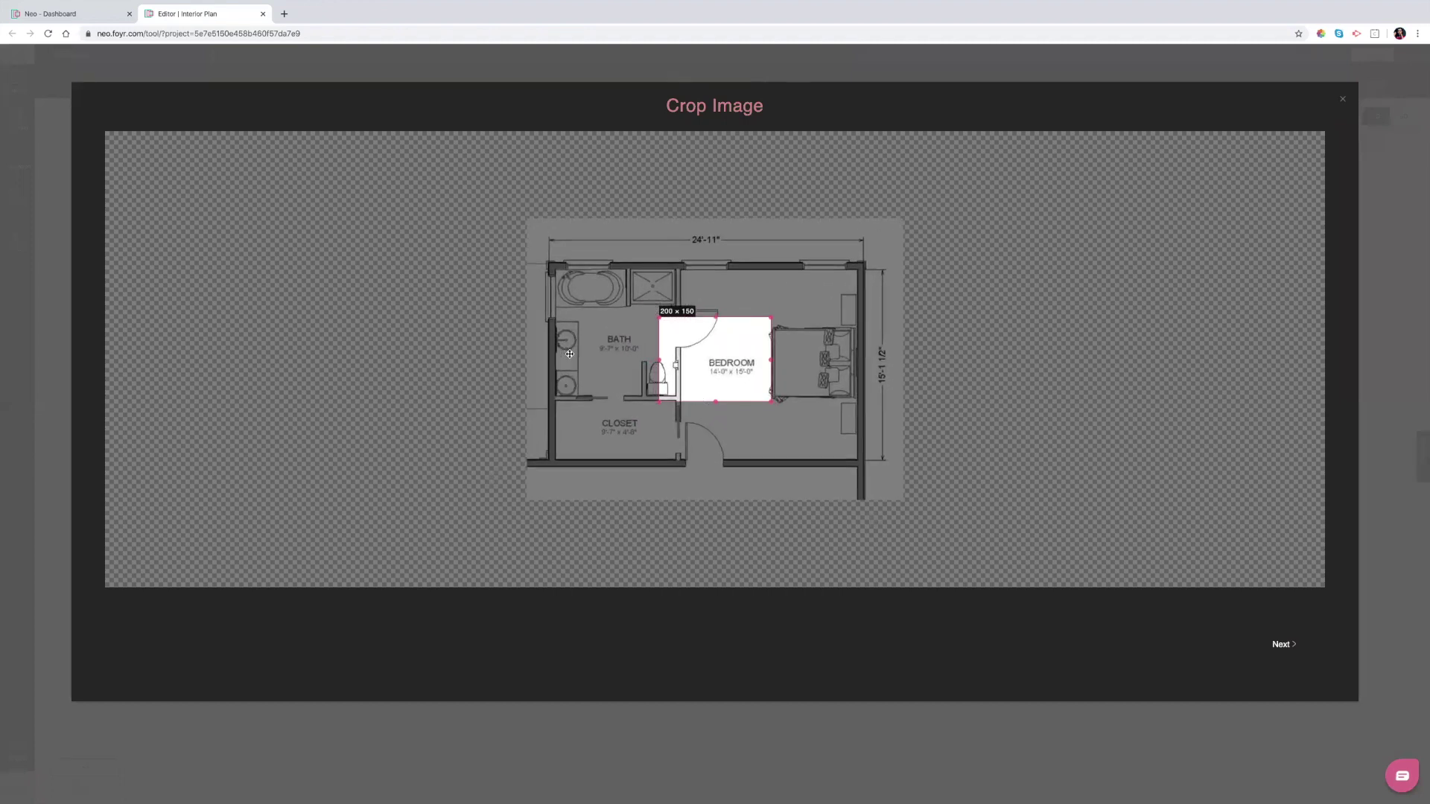
scroll(570, 355, up, 2)
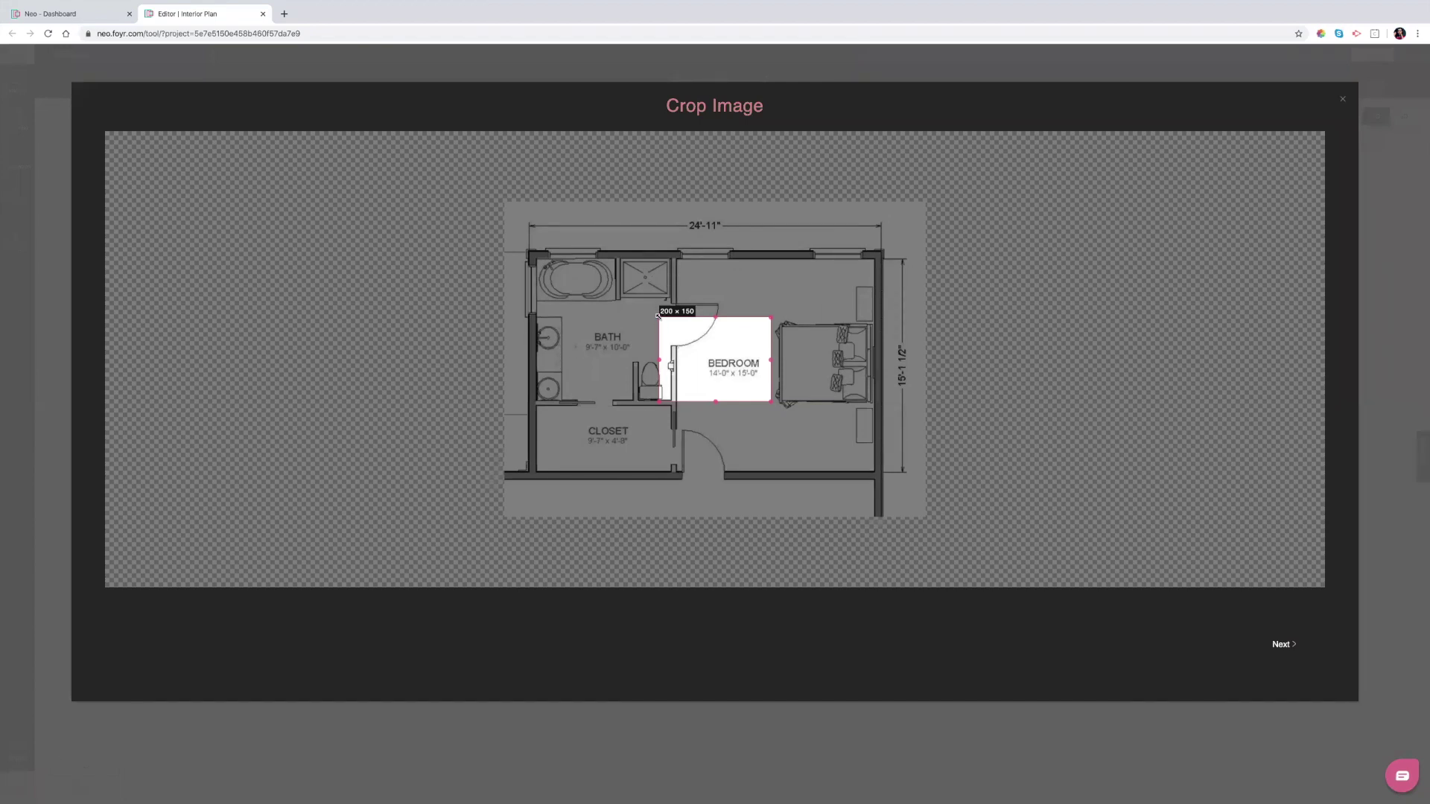
drag(657, 316, 529, 252)
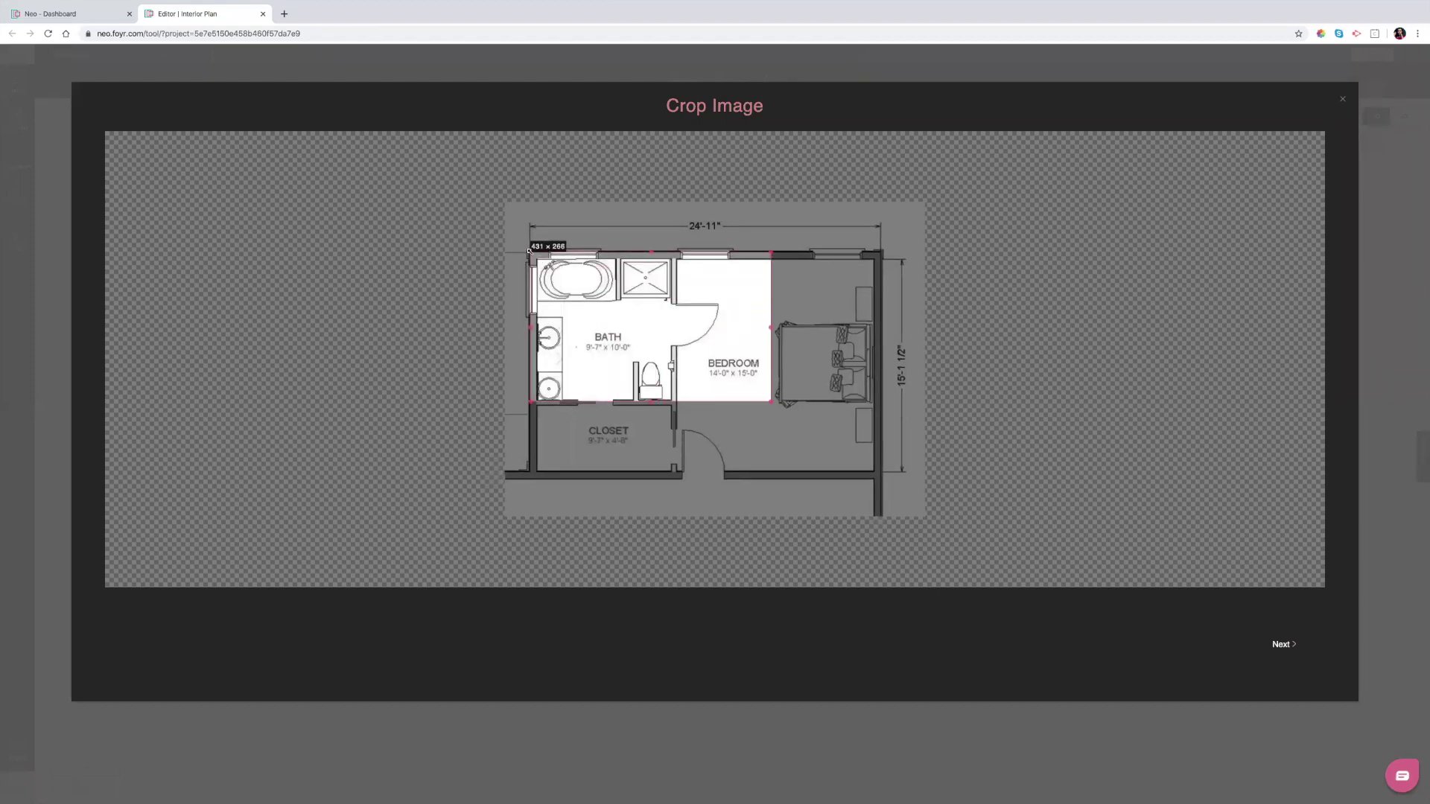
drag(771, 402, 880, 479)
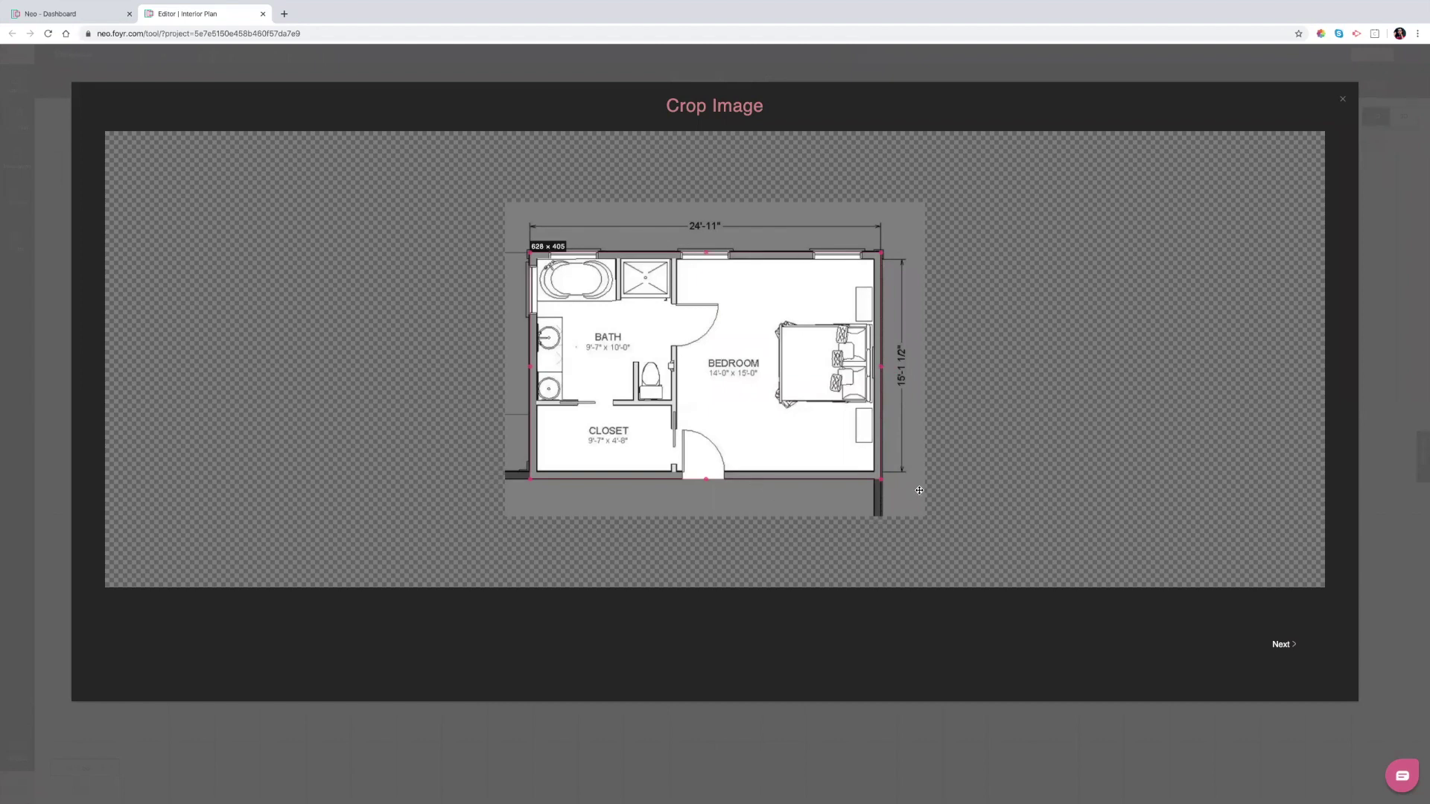
click(1279, 645)
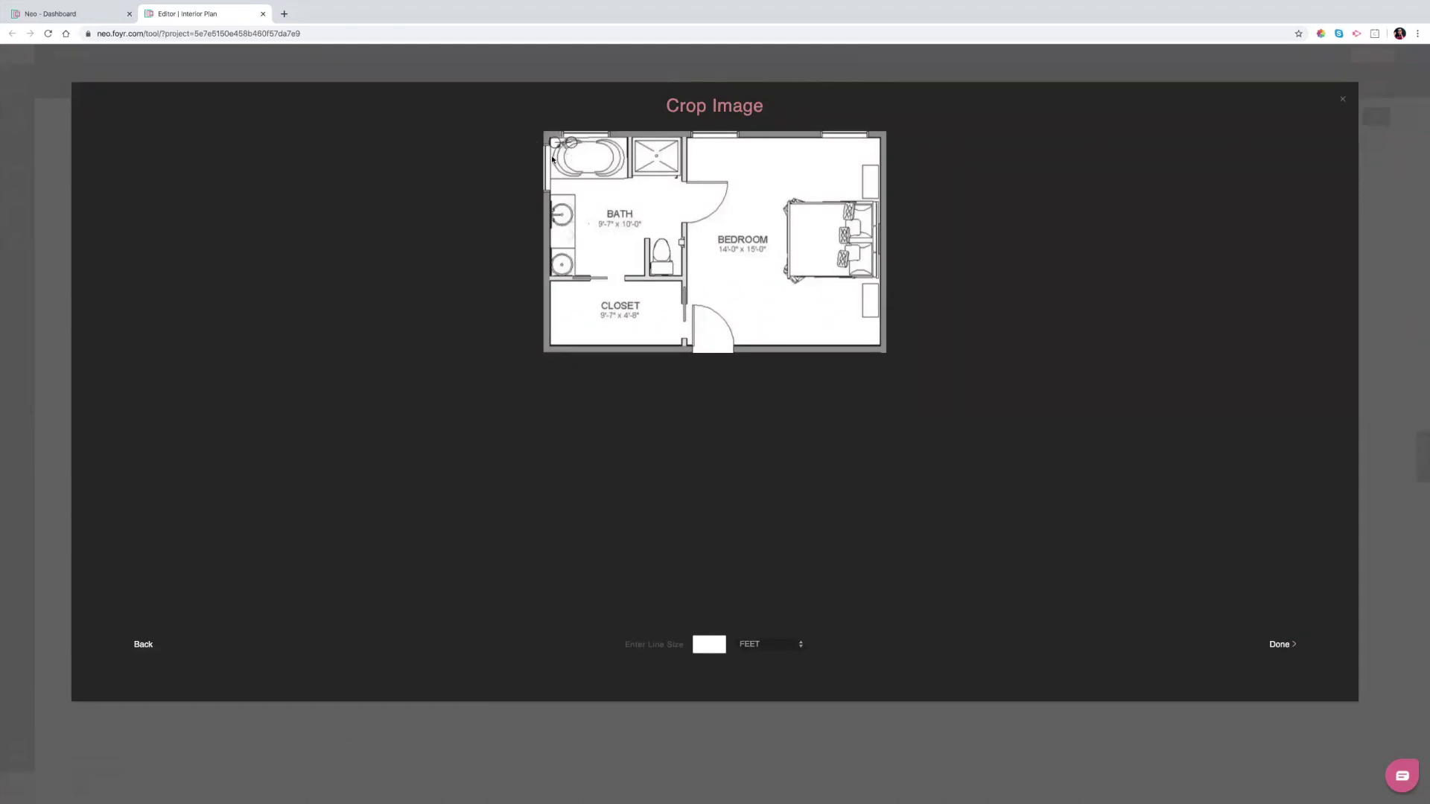
- Scale the cropped plan in feet with a reference line along its upper wall, and place it on the canvas
drag(590, 150, 619, 180)
drag(630, 192, 560, 183)
drag(563, 187, 683, 148)
drag(630, 191, 880, 148)
click(778, 645)
click(780, 645)
click(1279, 645)
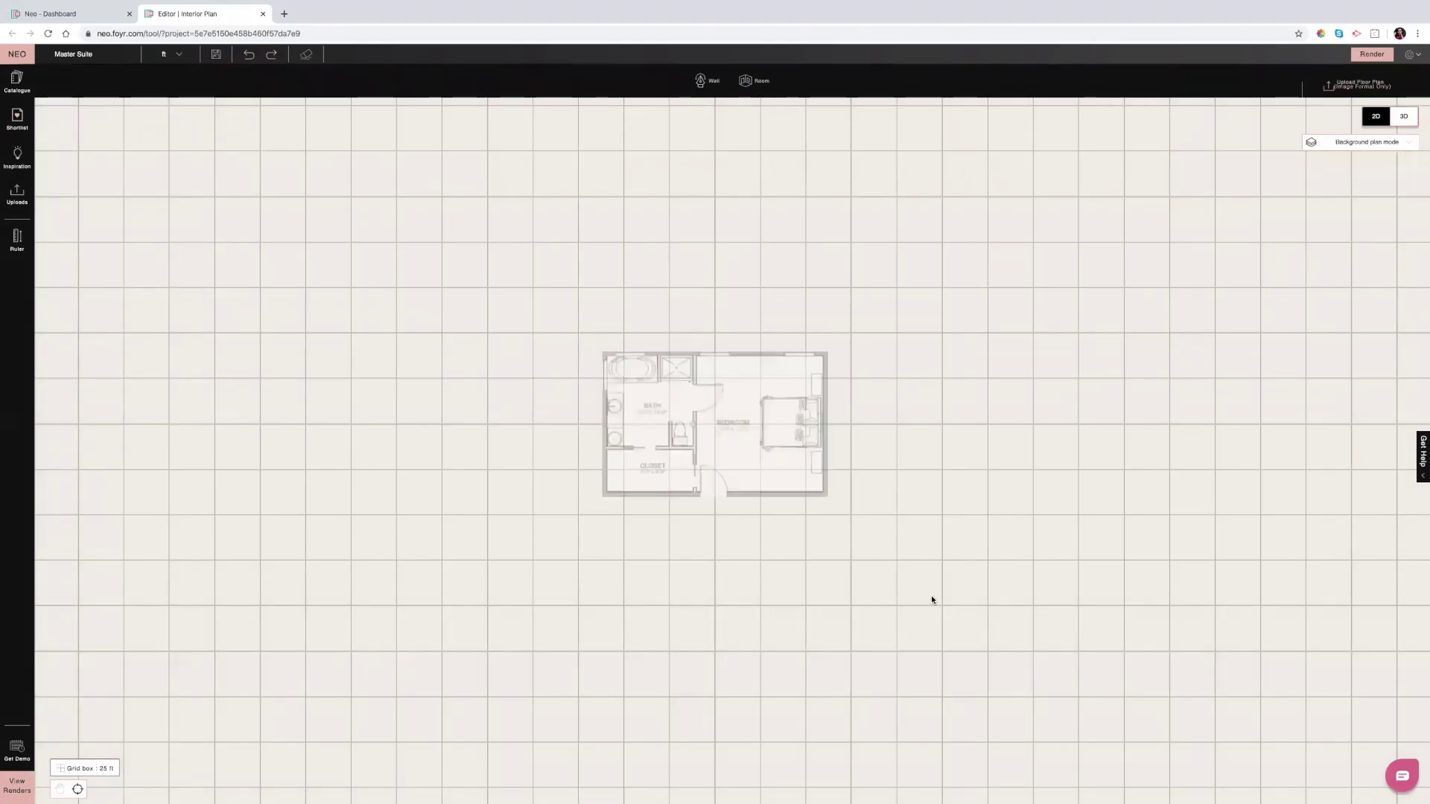
- Trace the suite's outer walls over the background plan as one rectangular room, about 24'7" by 15'10"
scroll(737, 475, up, 5)
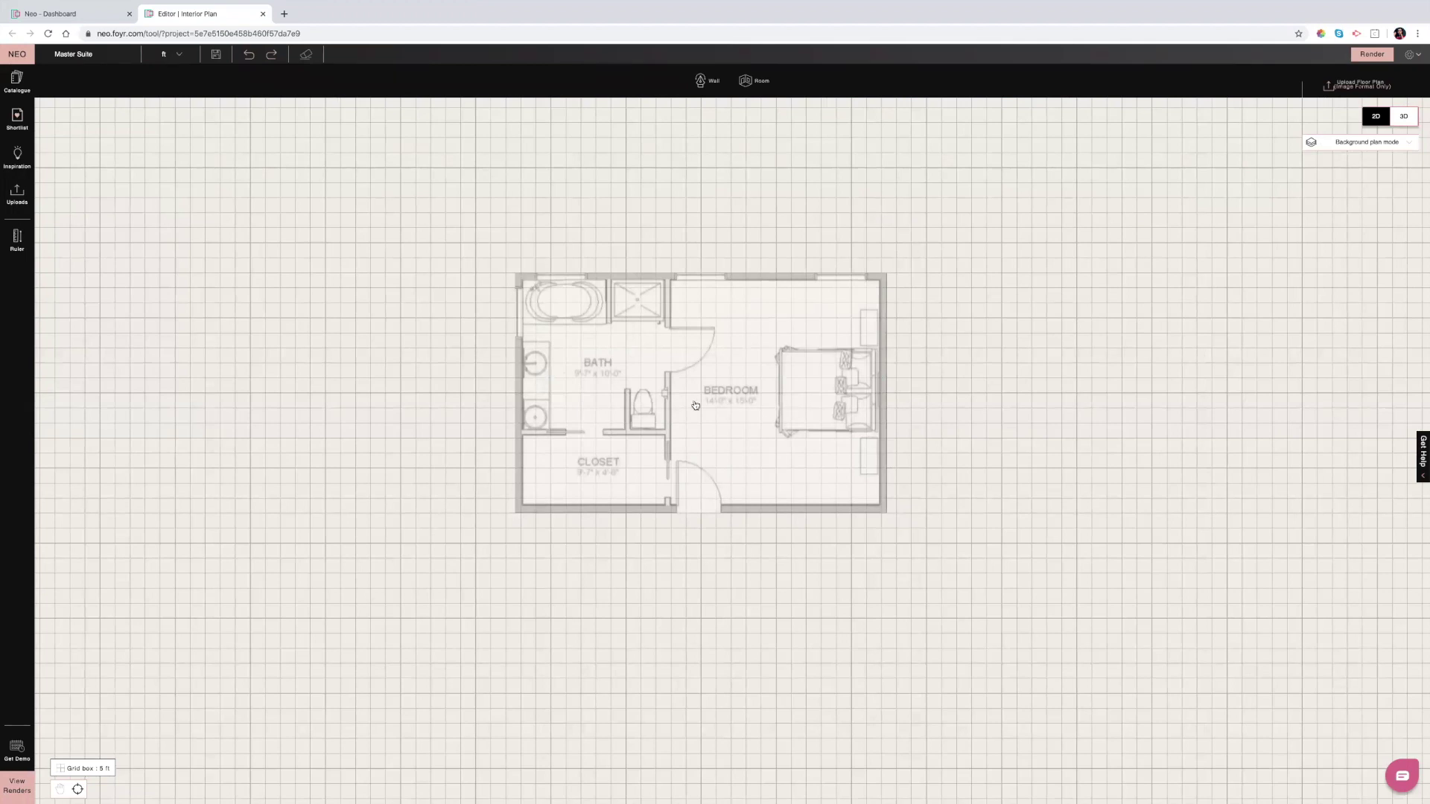
click(760, 83)
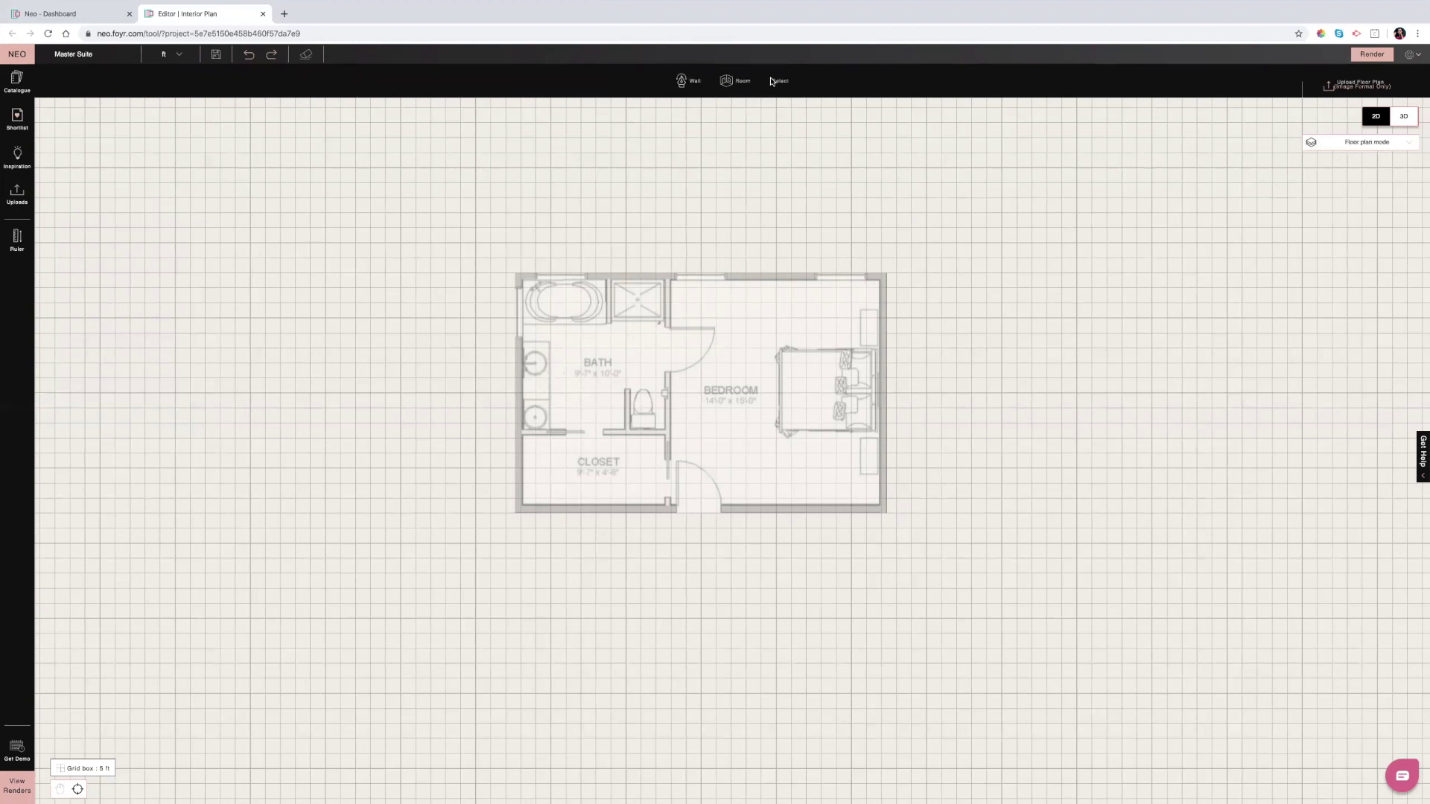
click(728, 80)
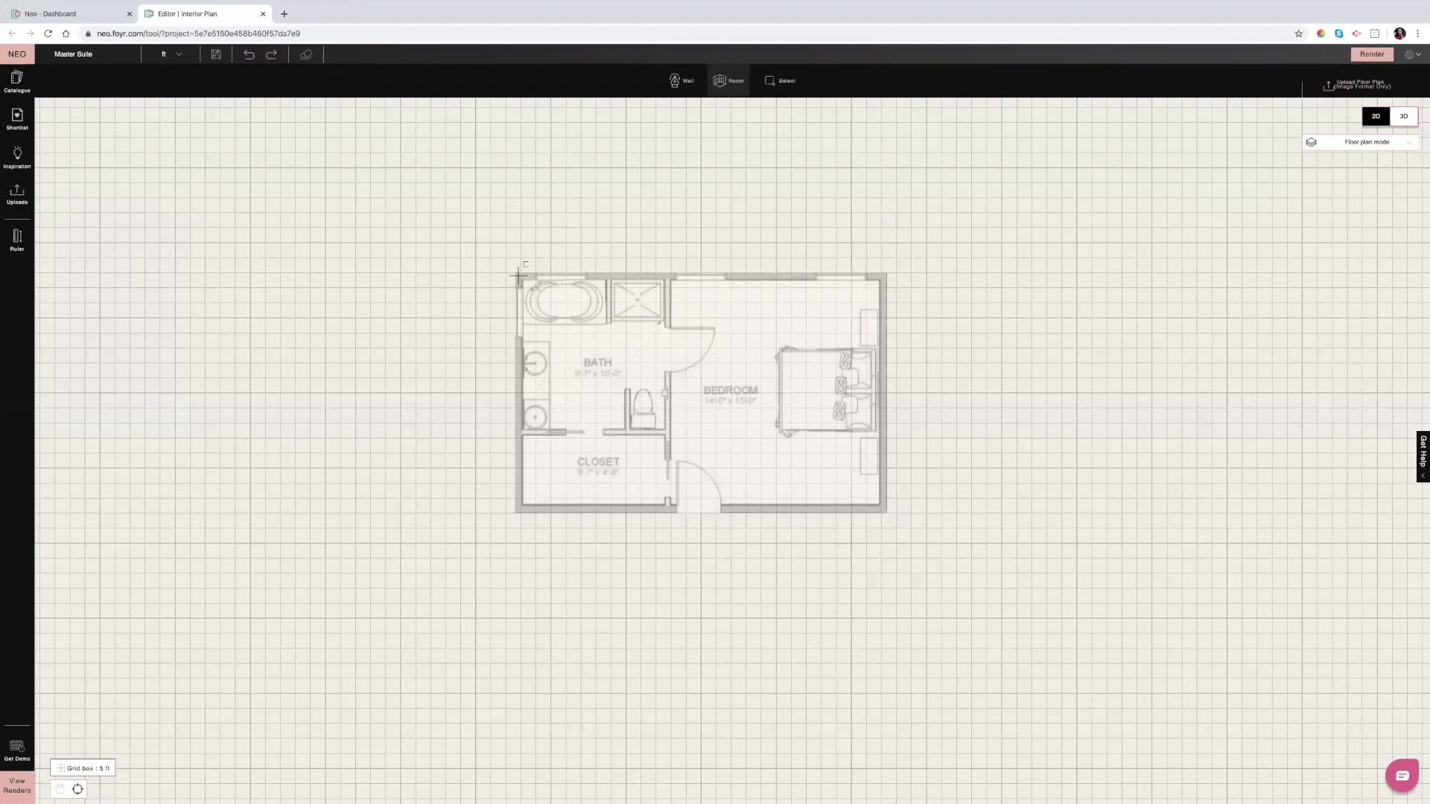
mouse_move(518, 277)
mouse_down()
mouse_move(574, 351)
mouse_move(700, 439)
mouse_up()
mouse_move(876, 513)
mouse_down()
mouse_move(890, 511)
mouse_move(511, 275)
mouse_move(511, 256)
mouse_move(517, 277)
mouse_up()
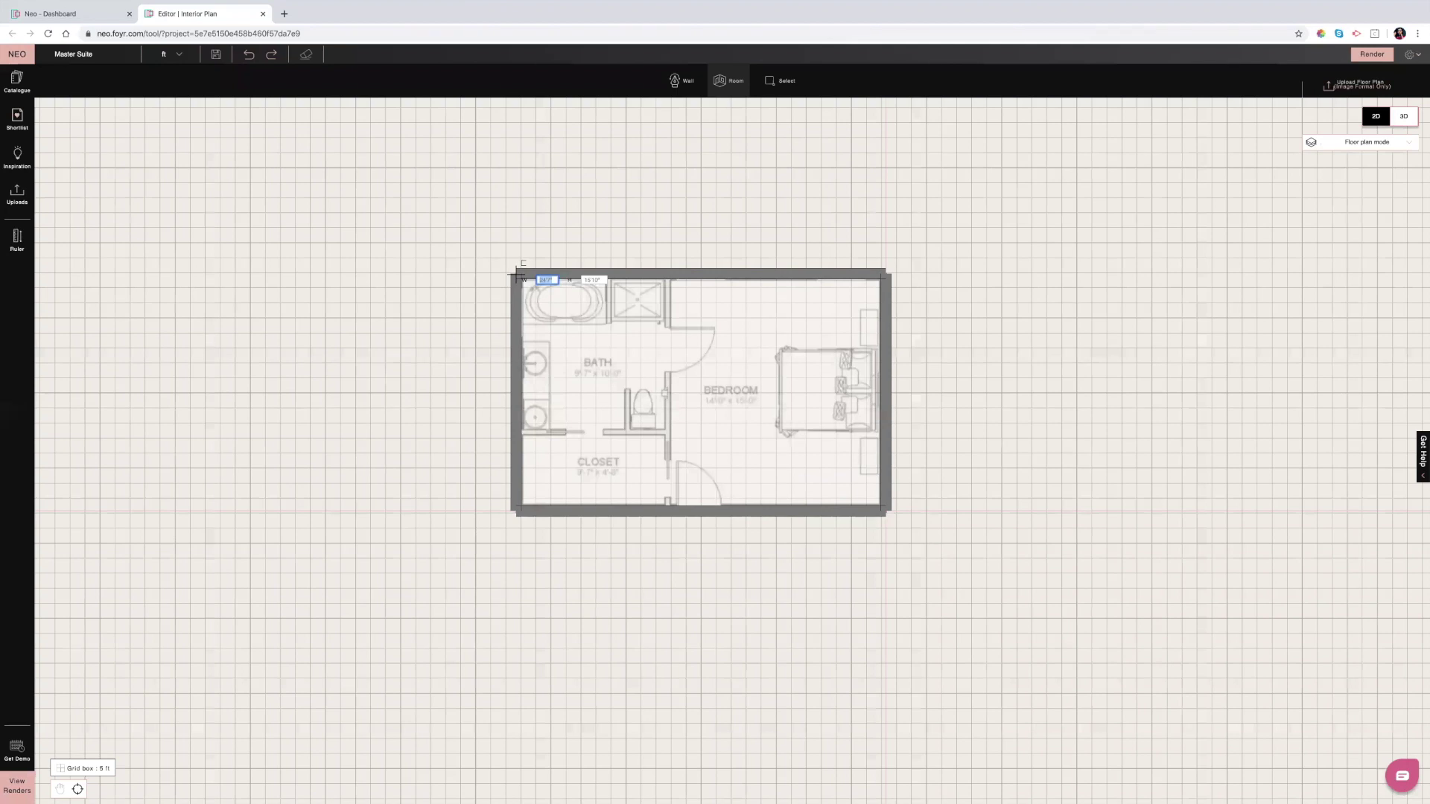
drag(517, 277, 517, 278)
- Trace the bath as a room in the upper-left corner of the suite and add the wall separating the closet from the bedroom
click(726, 85)
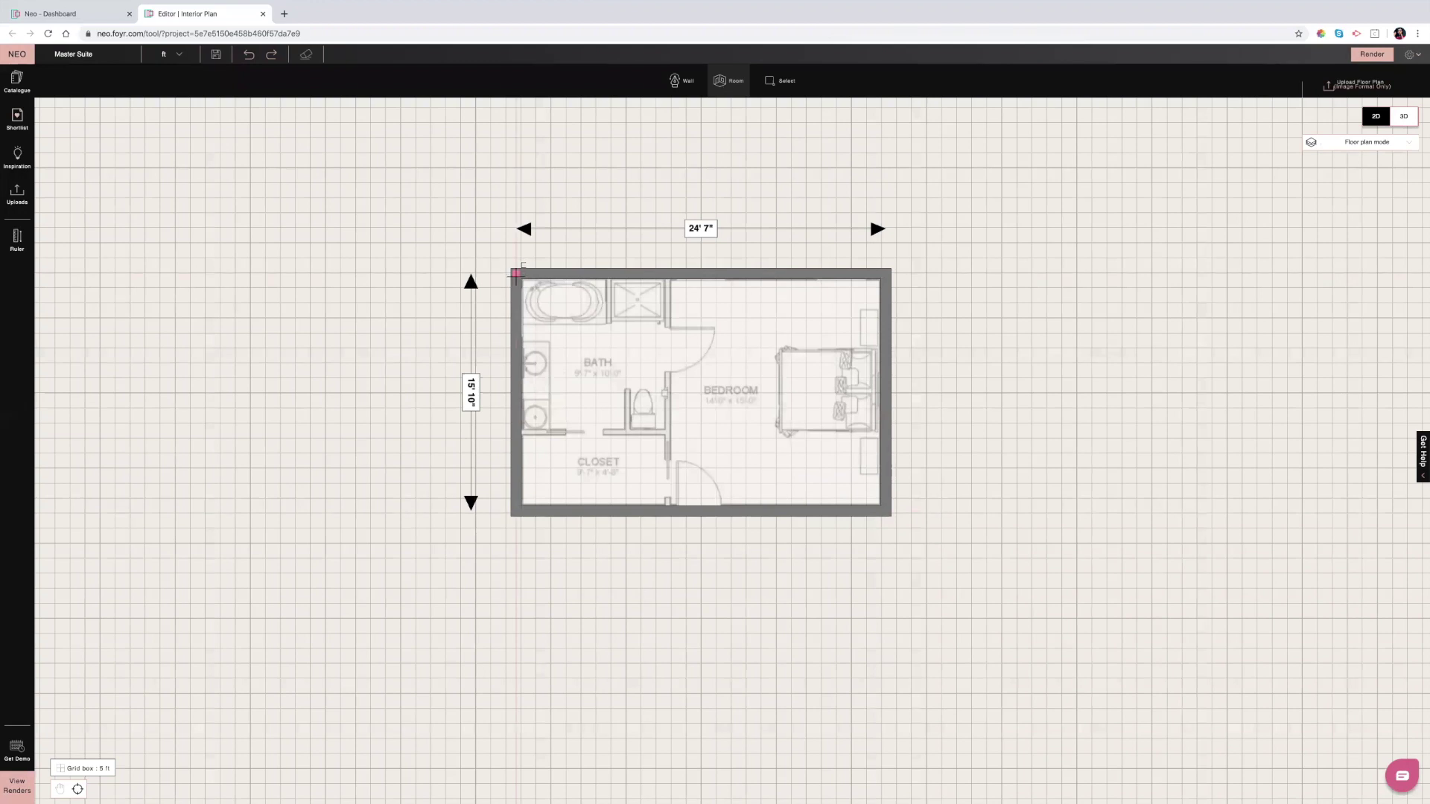
mouse_move(516, 274)
mouse_down()
mouse_move(596, 415)
mouse_move(665, 430)
mouse_up()
click(682, 82)
drag(671, 438, 666, 512)
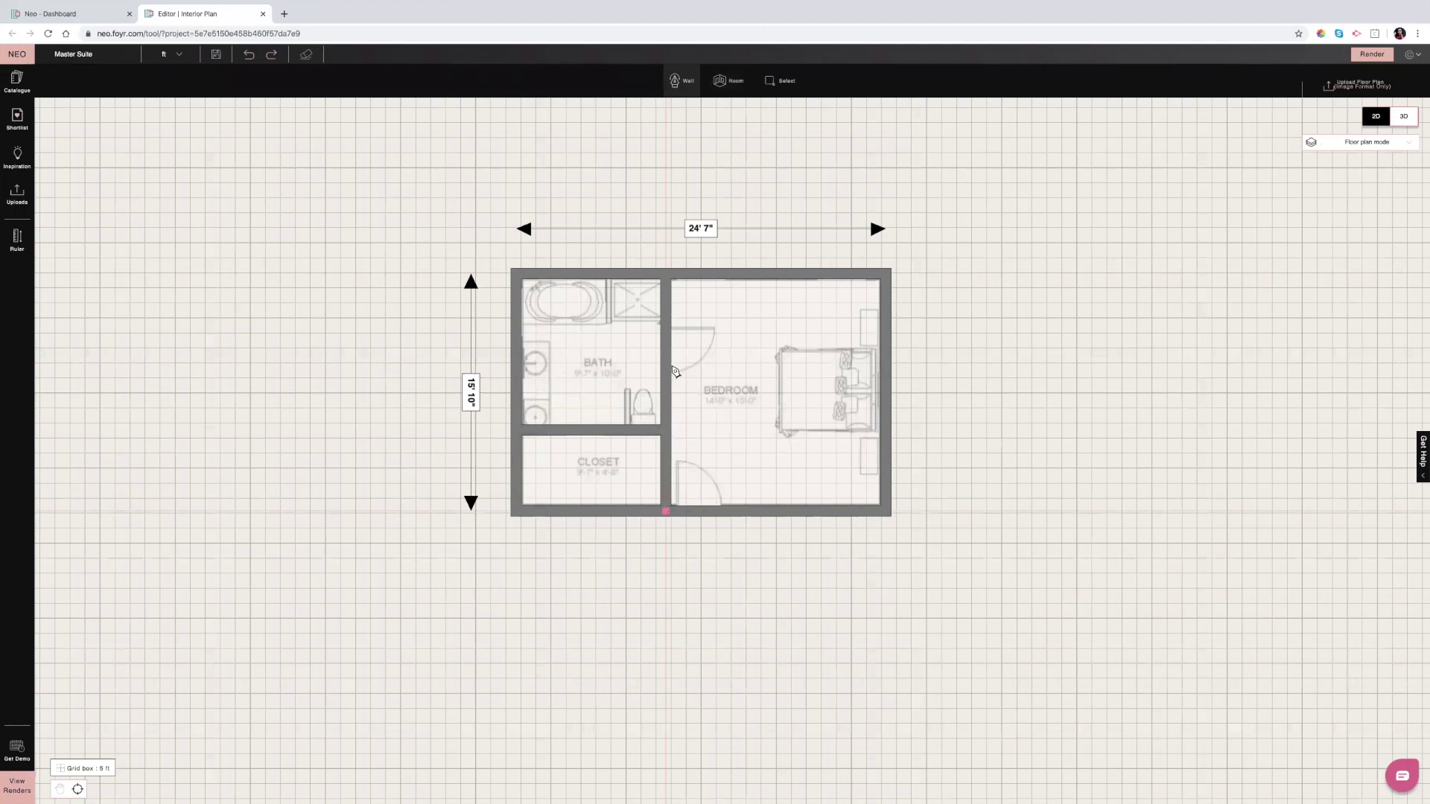
click(680, 86)
- Reduce the thickness of the wall between the bath and bedroom, and shift that wall toward the bath and back into line
click(666, 370)
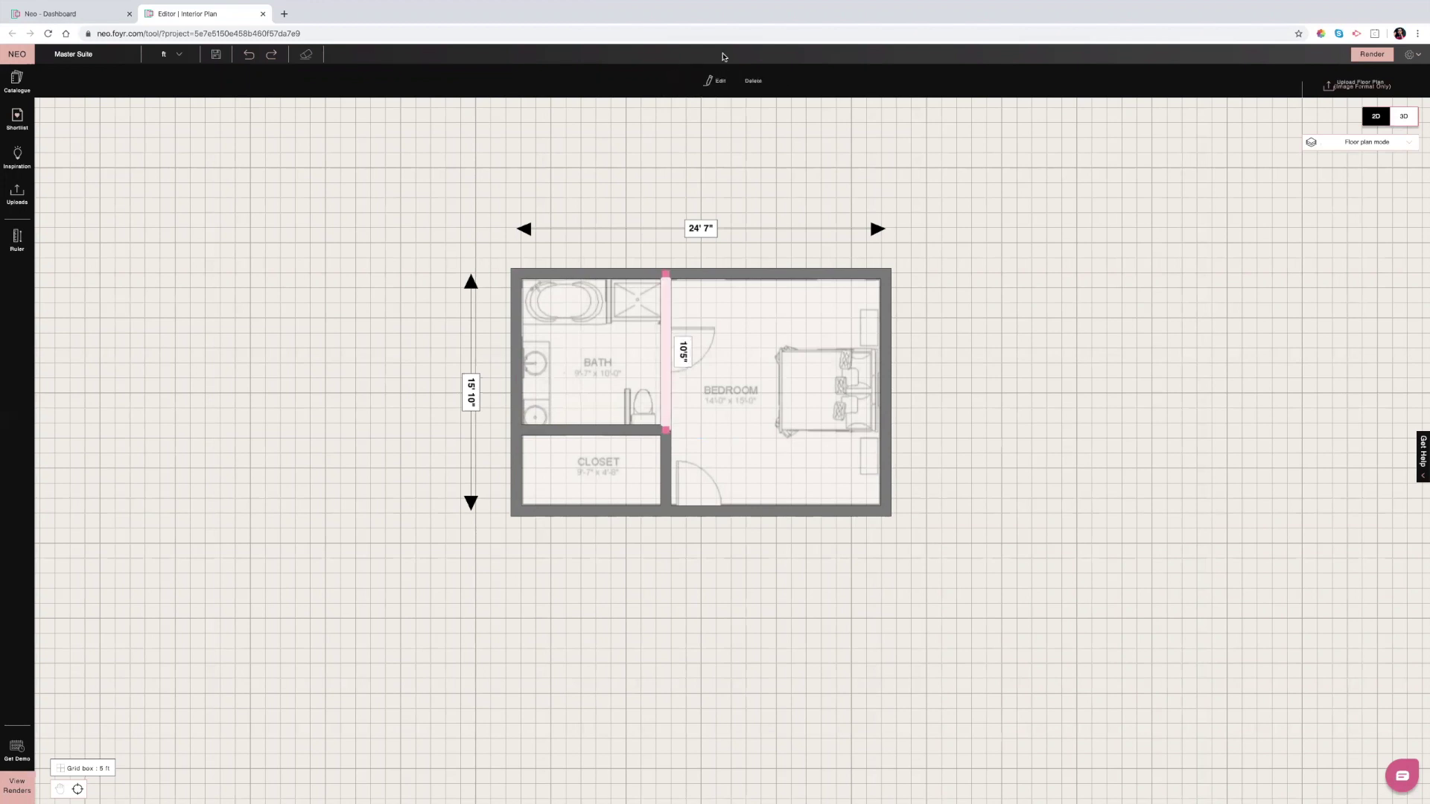
click(712, 80)
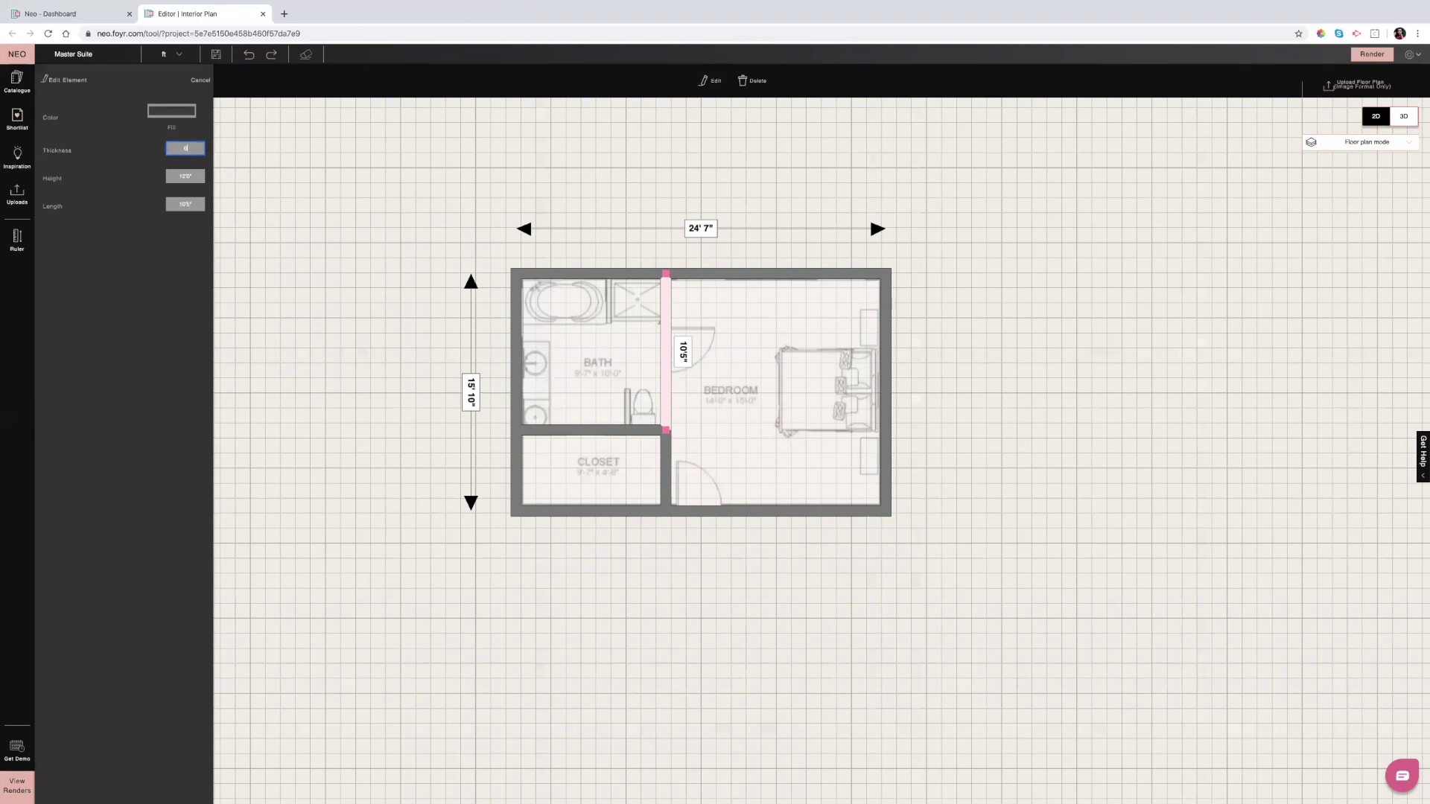
key(Return)
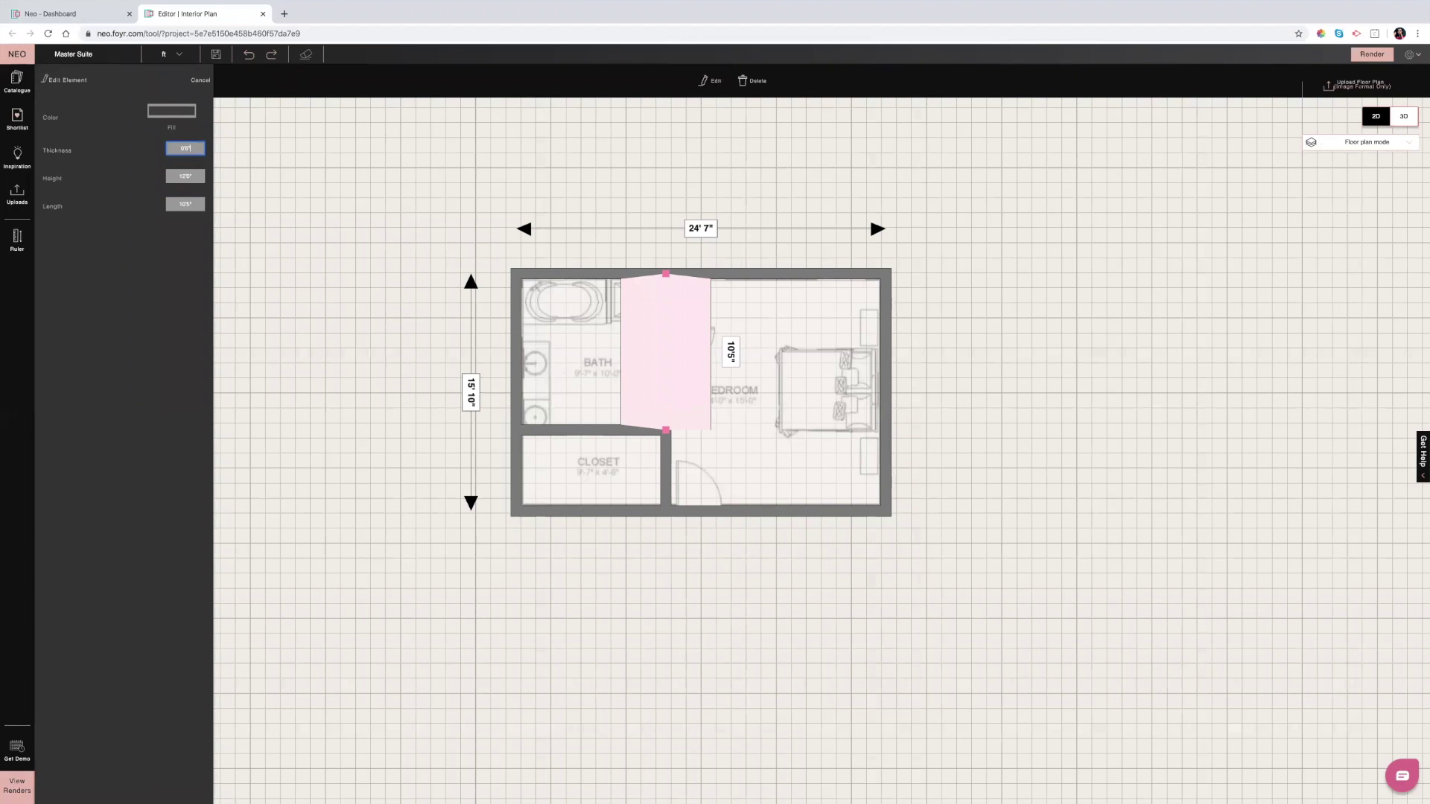
key(Return)
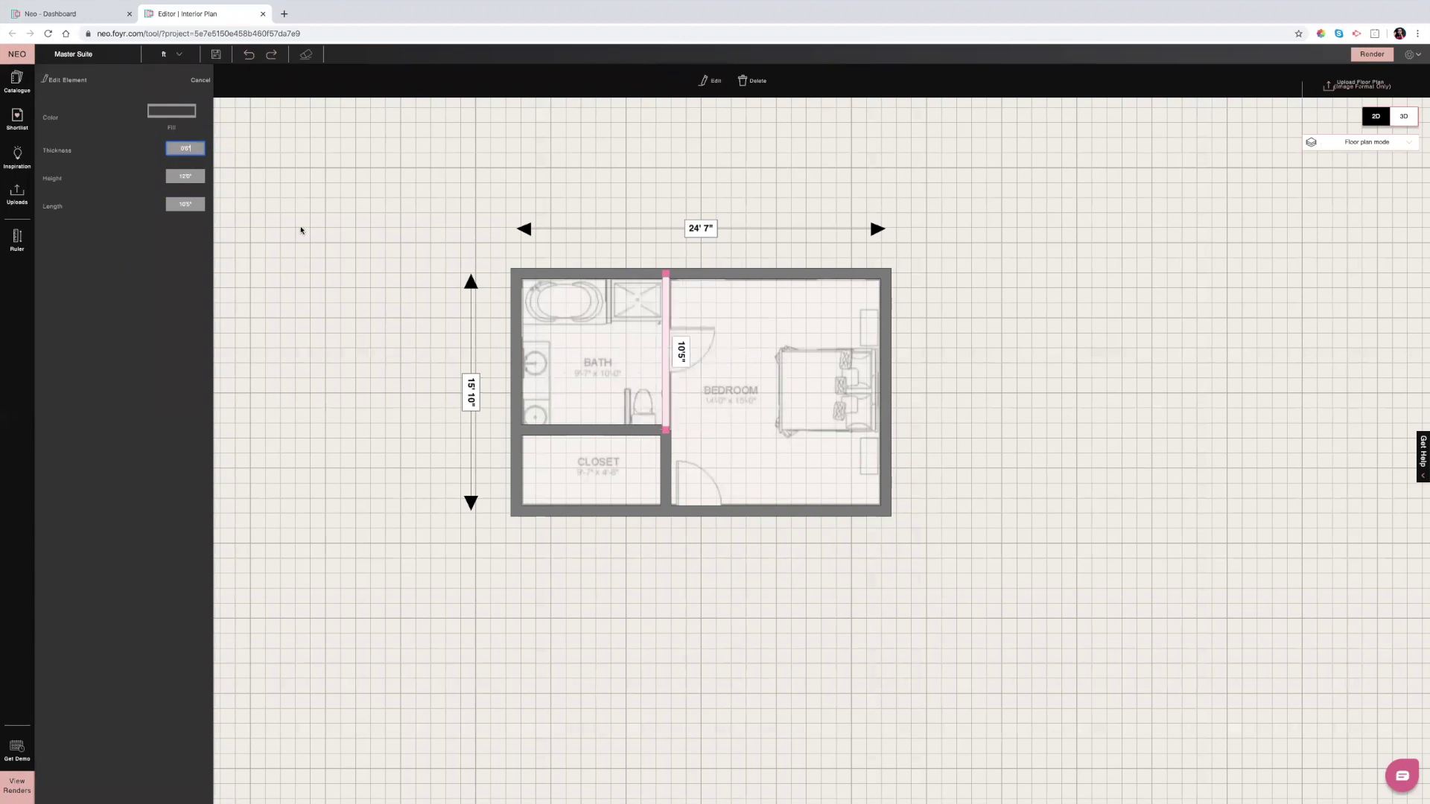
click(666, 389)
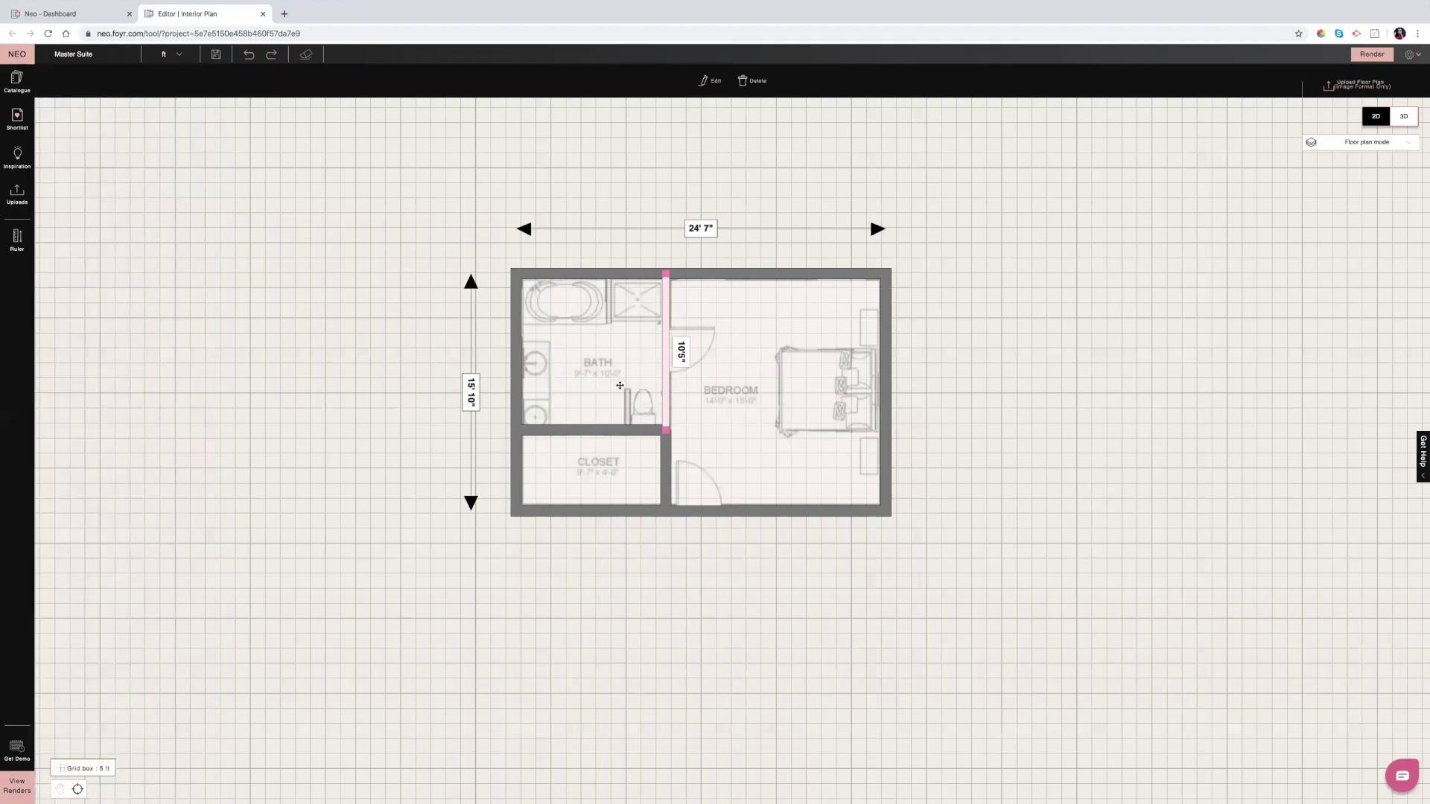
drag(619, 385, 664, 387)
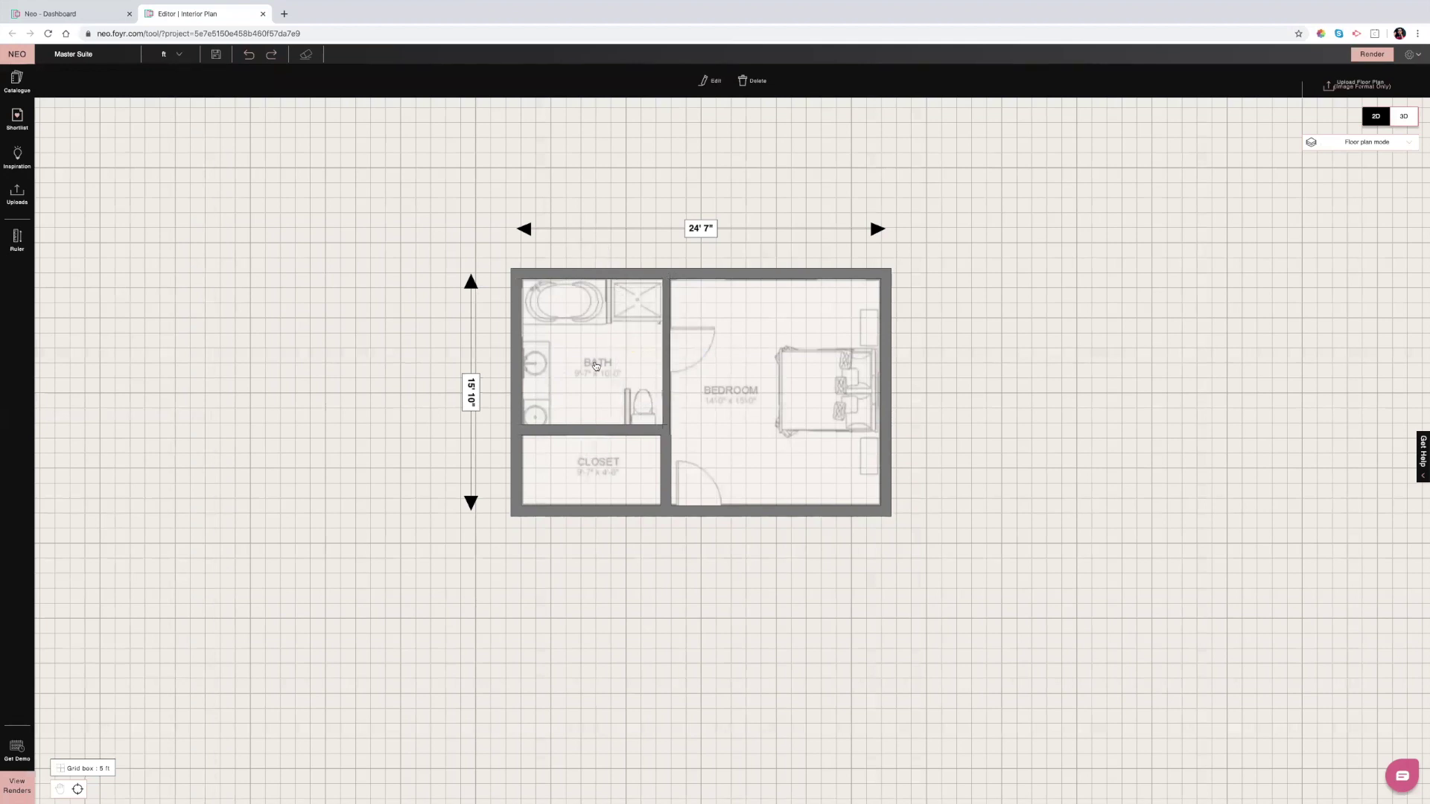
- Delete the closet room below the bath
click(576, 471)
key(Delete)
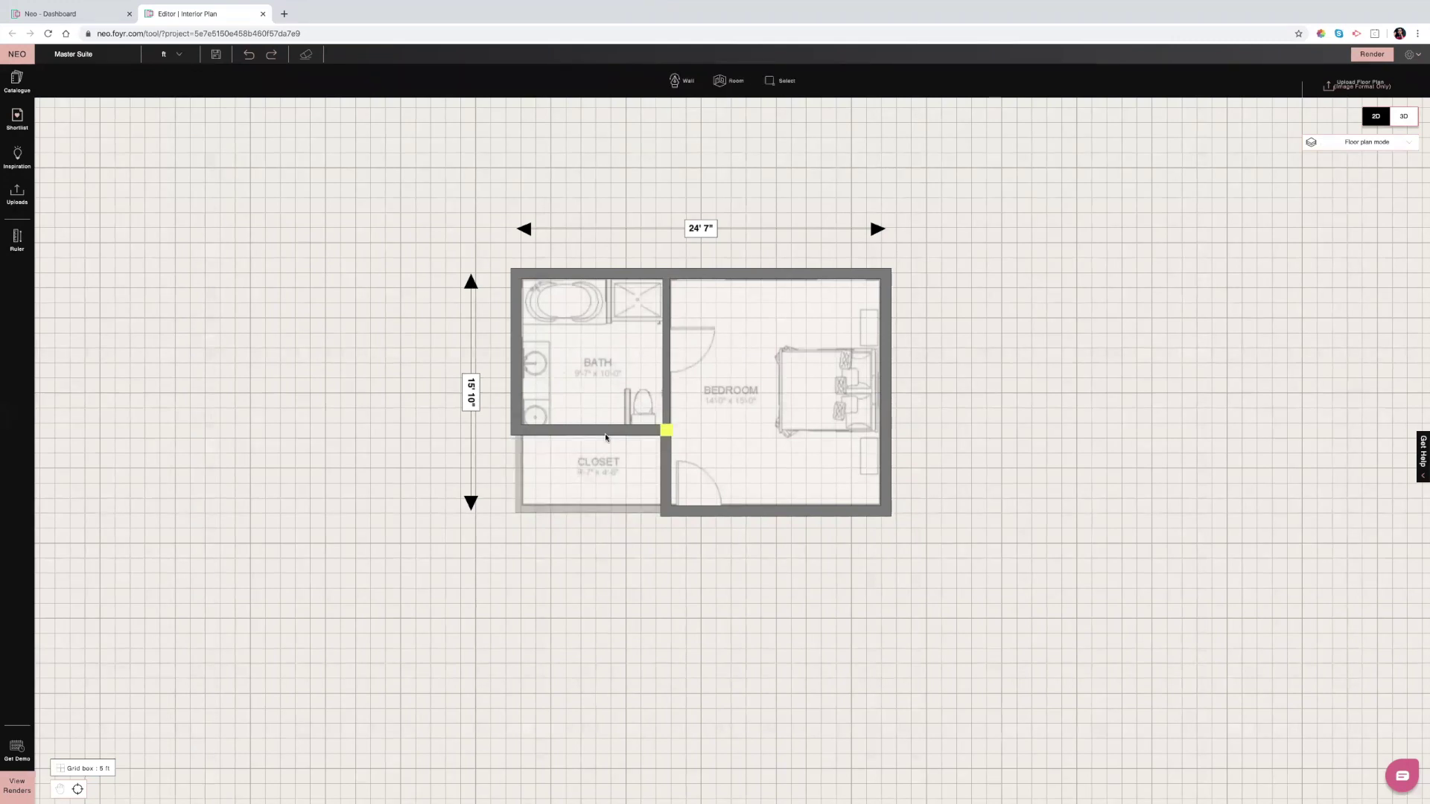
- Try to adjust the position of the bath–bedroom wall so it lines up with the wall section beside the closet
scroll(664, 431, down, 2)
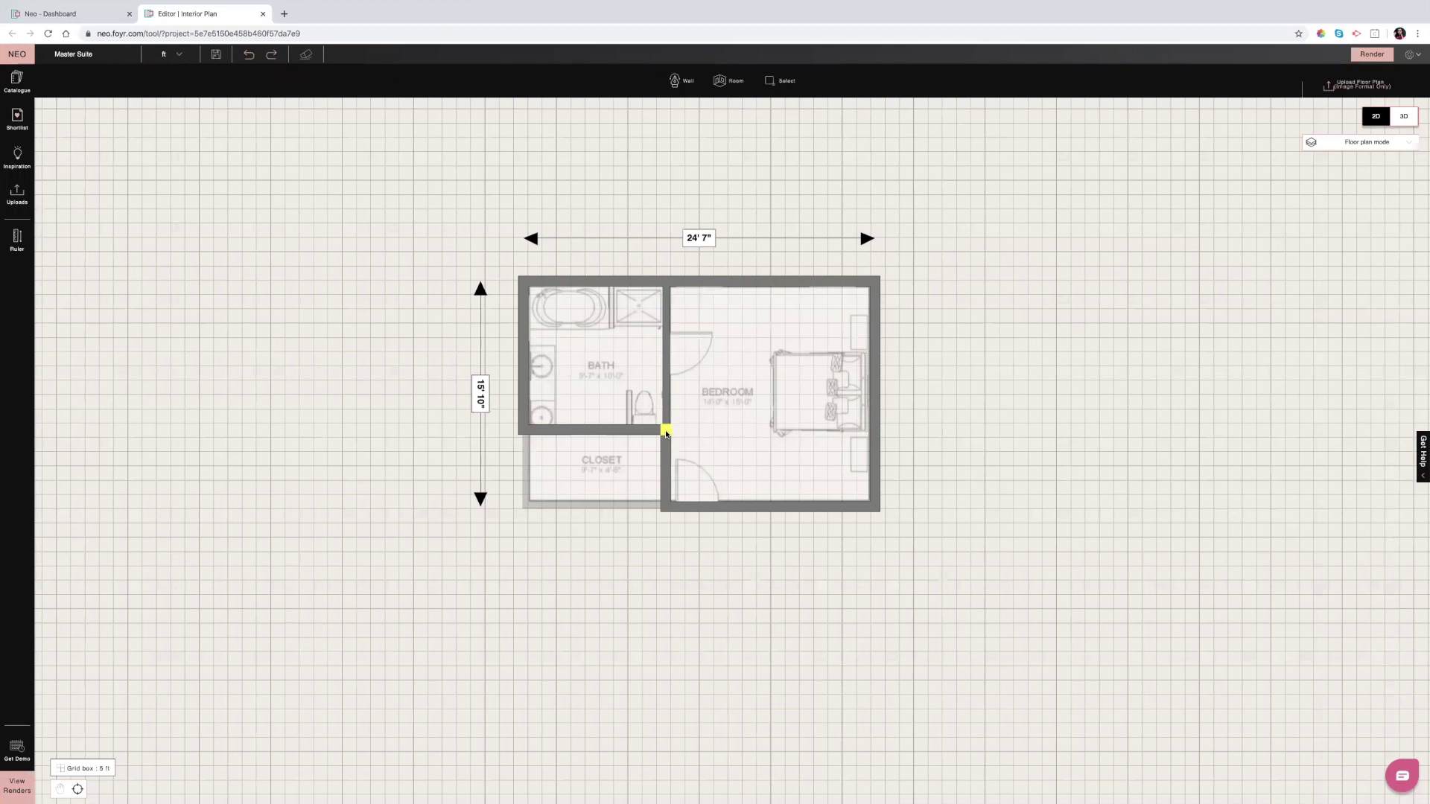
click(666, 422)
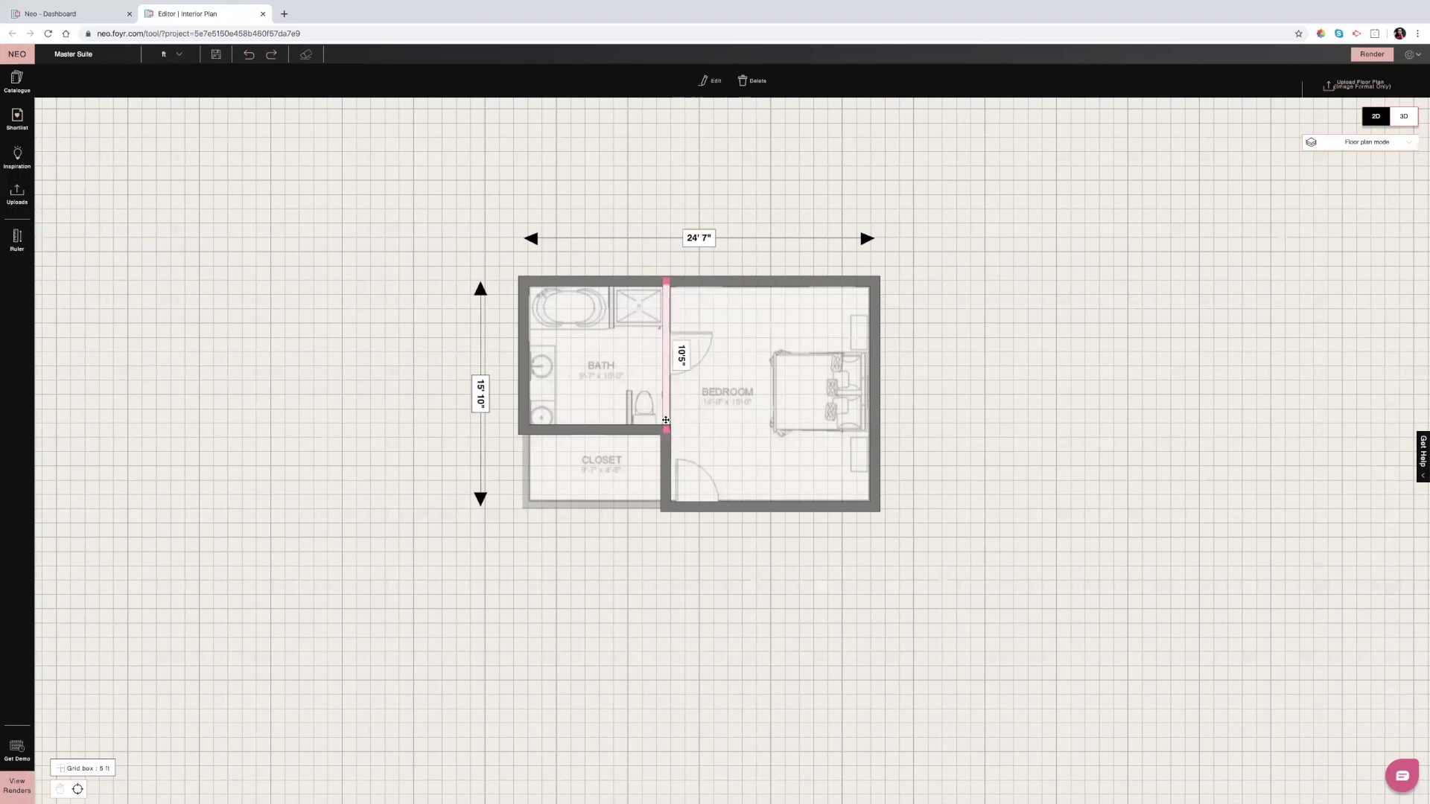
drag(666, 420, 665, 449)
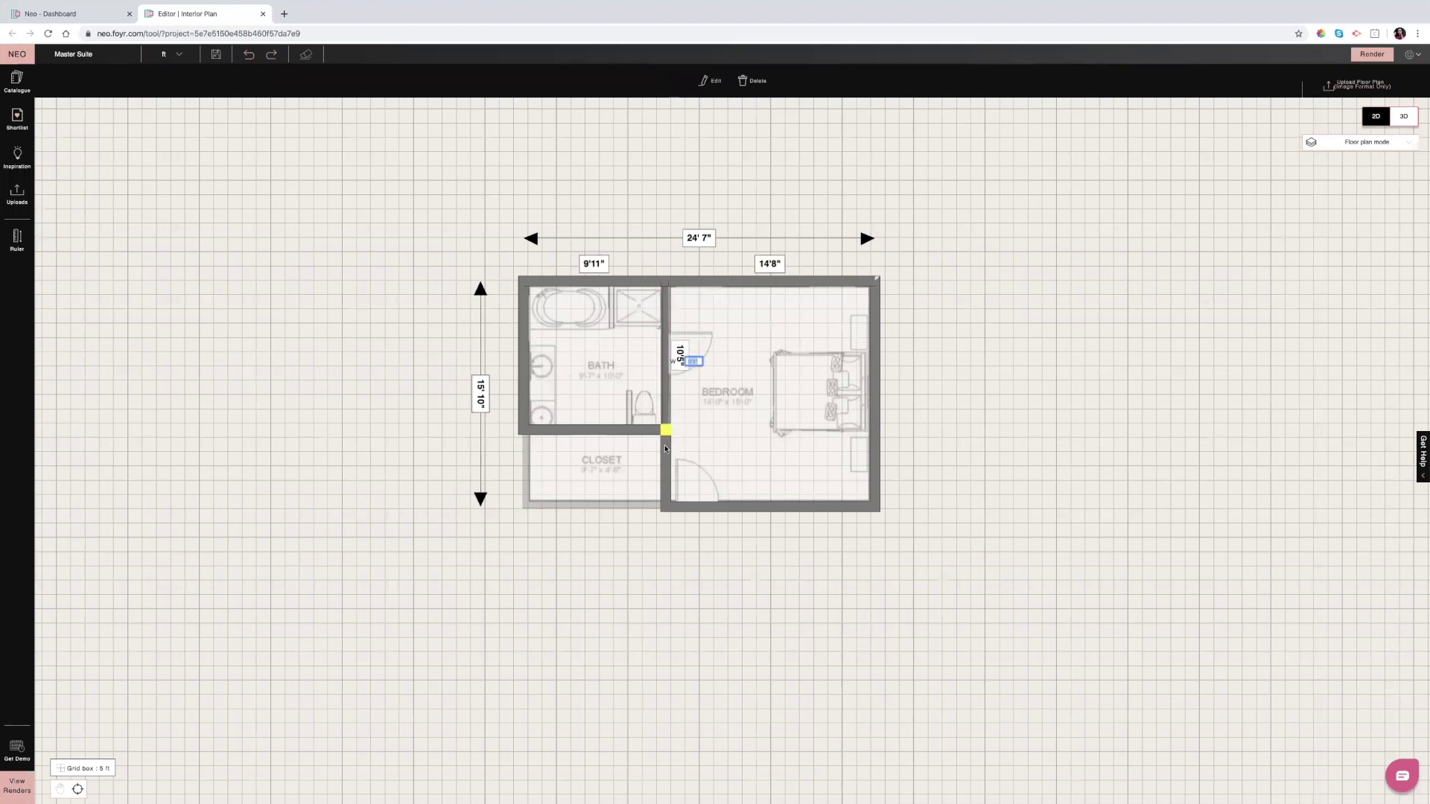
click(657, 442)
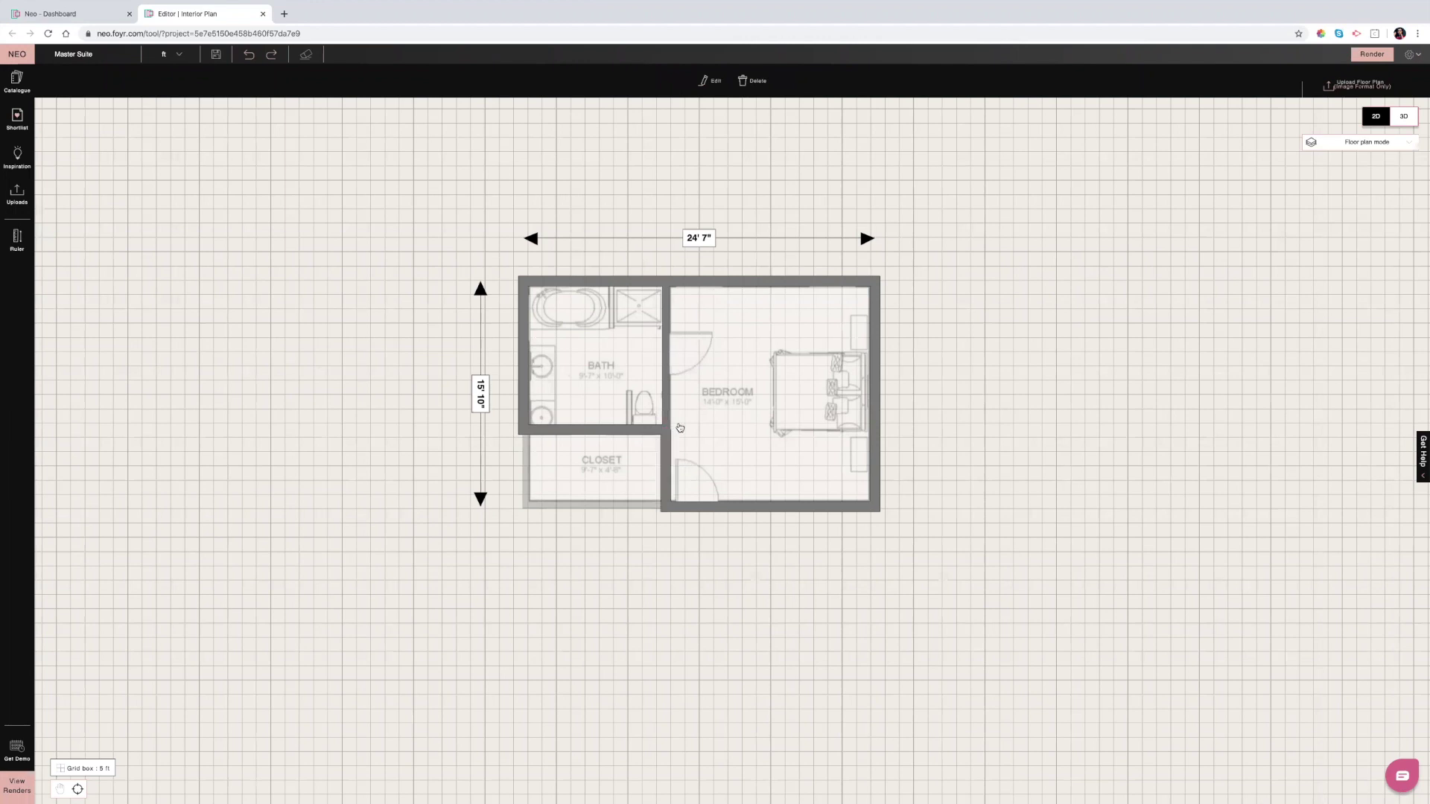
- Undo the closet room's deletion and the thickness and position changes to the wall between the bath and bedroom
click(666, 429)
click(645, 449)
click(660, 433)
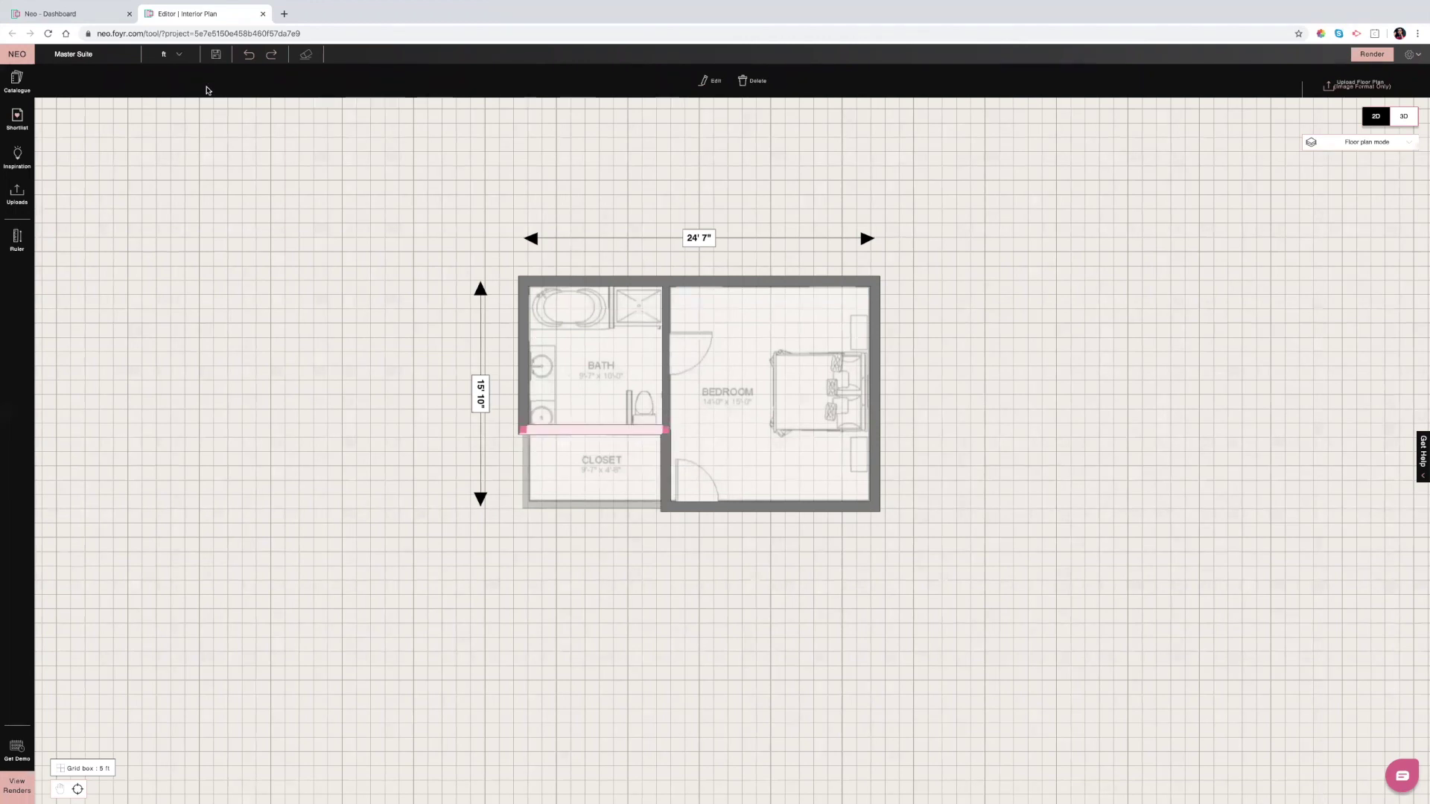
click(251, 56)
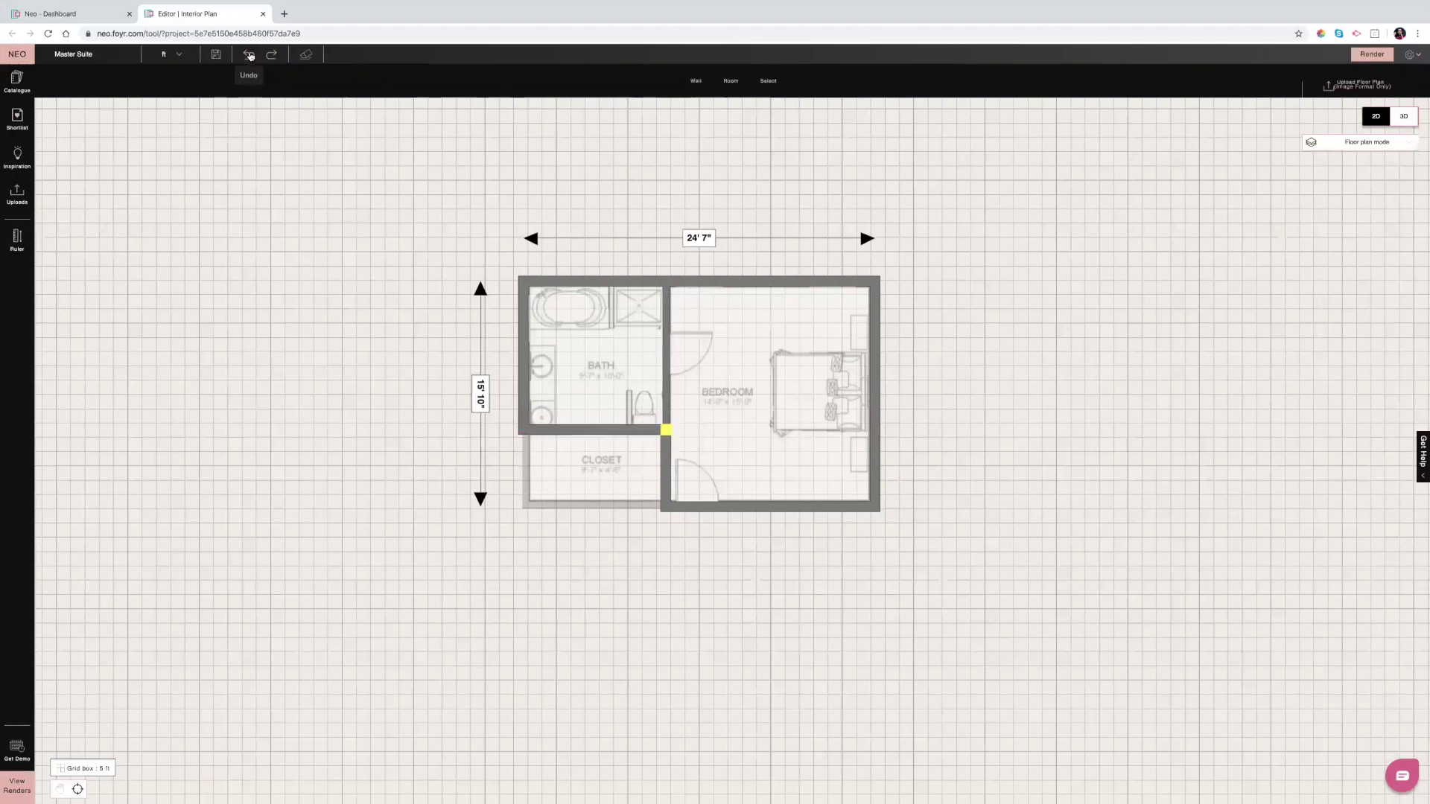
click(251, 56)
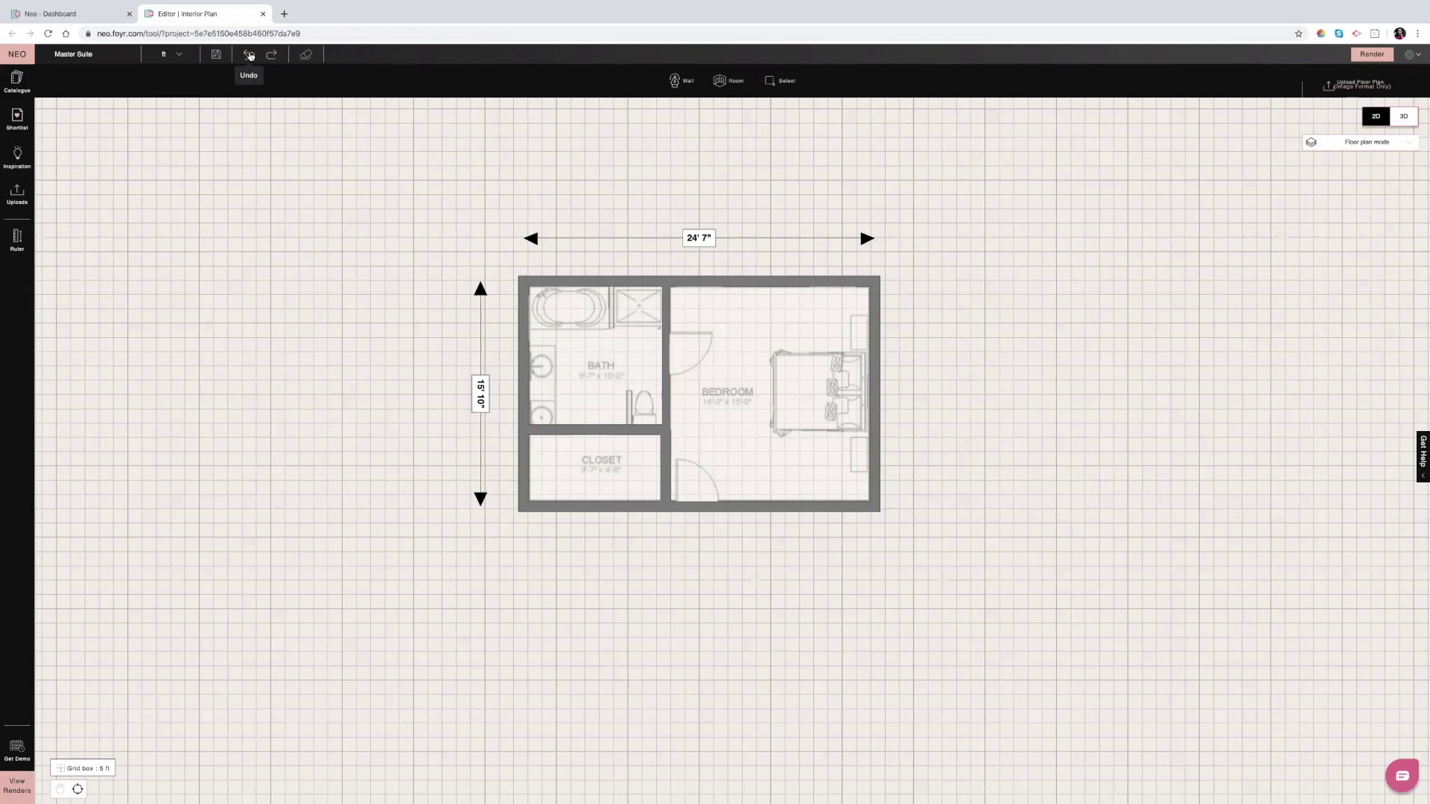
click(251, 57)
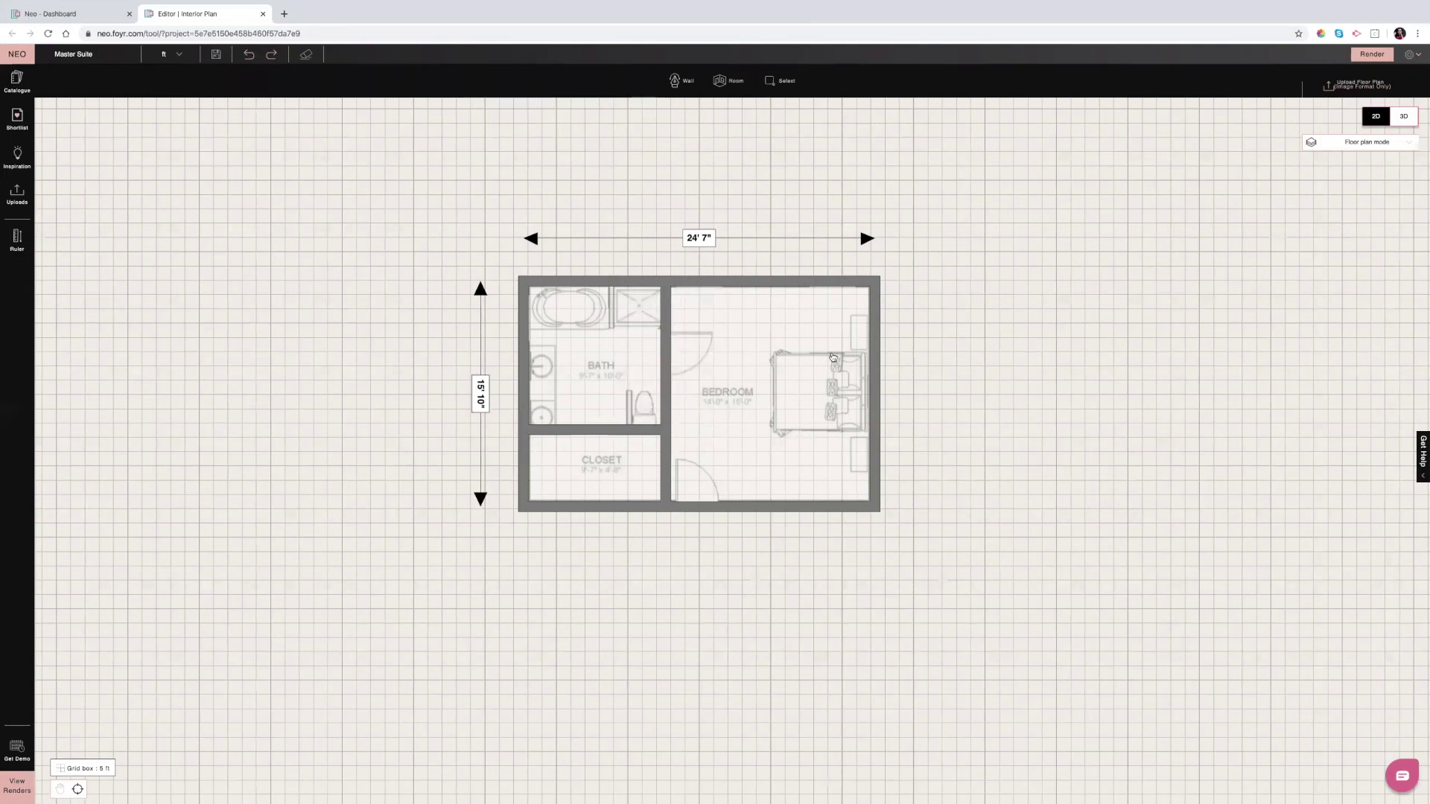
- Switch the 2D plan to ceiling plan mode
click(1407, 146)
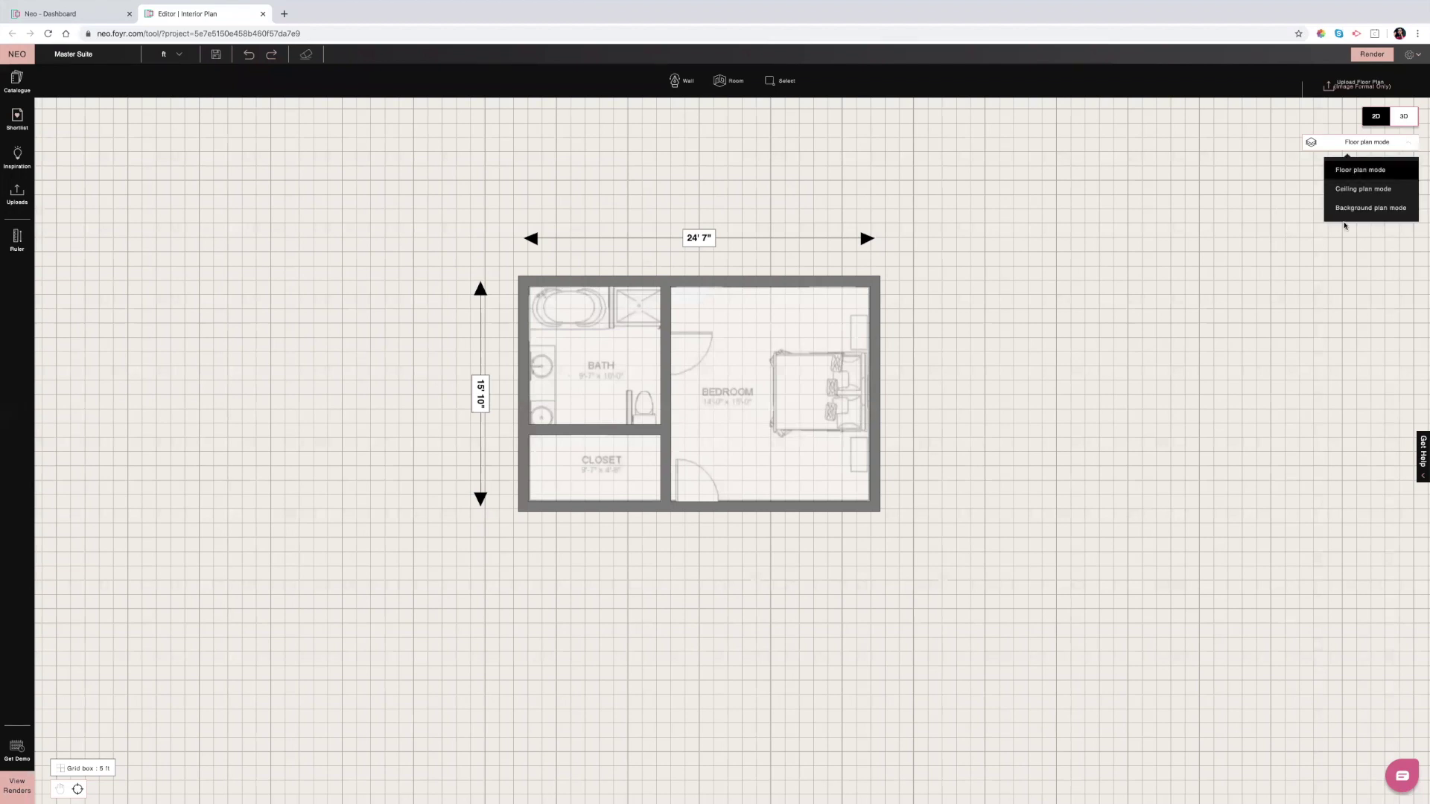
click(662, 360)
click(660, 372)
click(1380, 193)
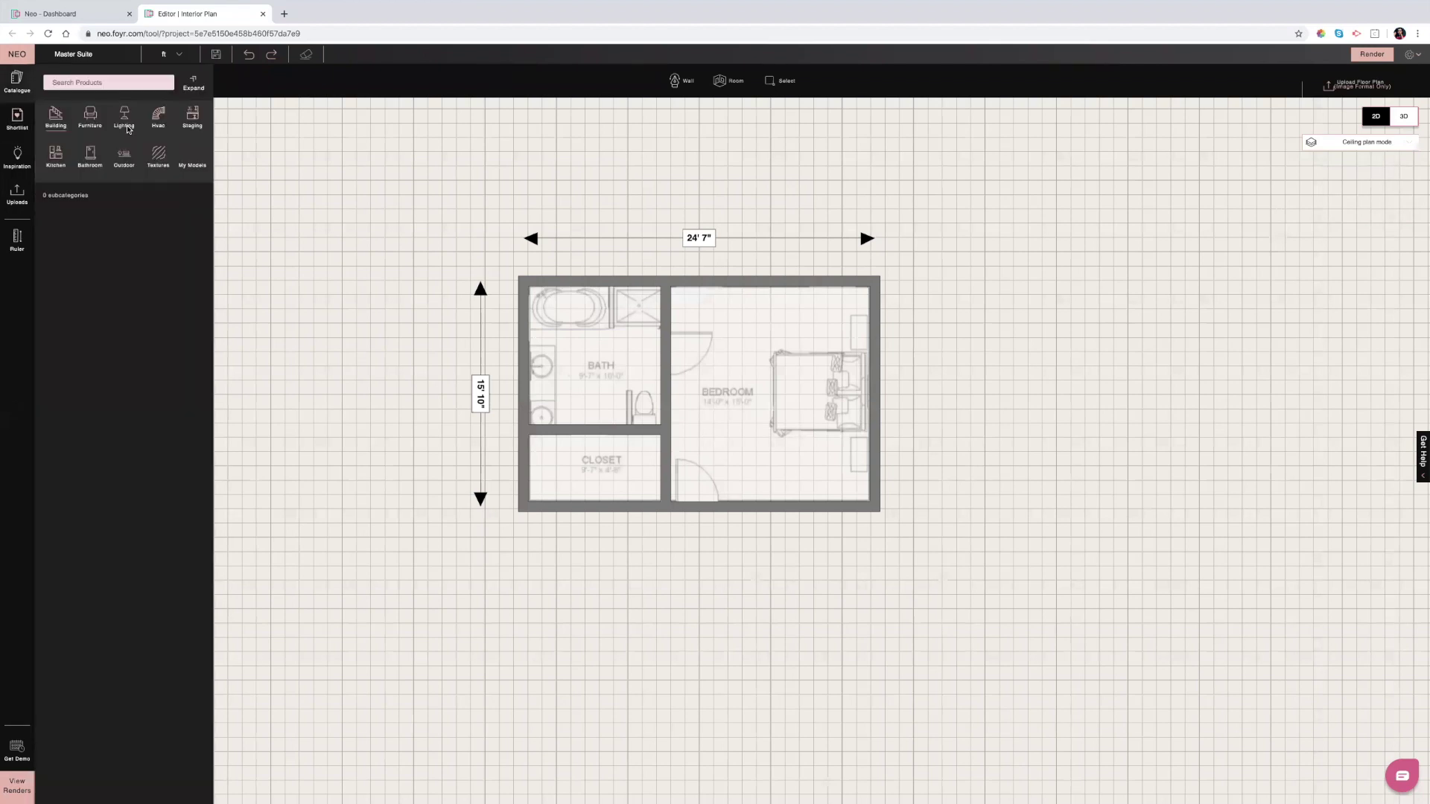
- Shortlist the Metal Pendant Lamp from the Lamps catalogue and place it in the bedroom, about 6'2" from the bath wall and 6'5" from the upper wall
click(124, 118)
click(47, 214)
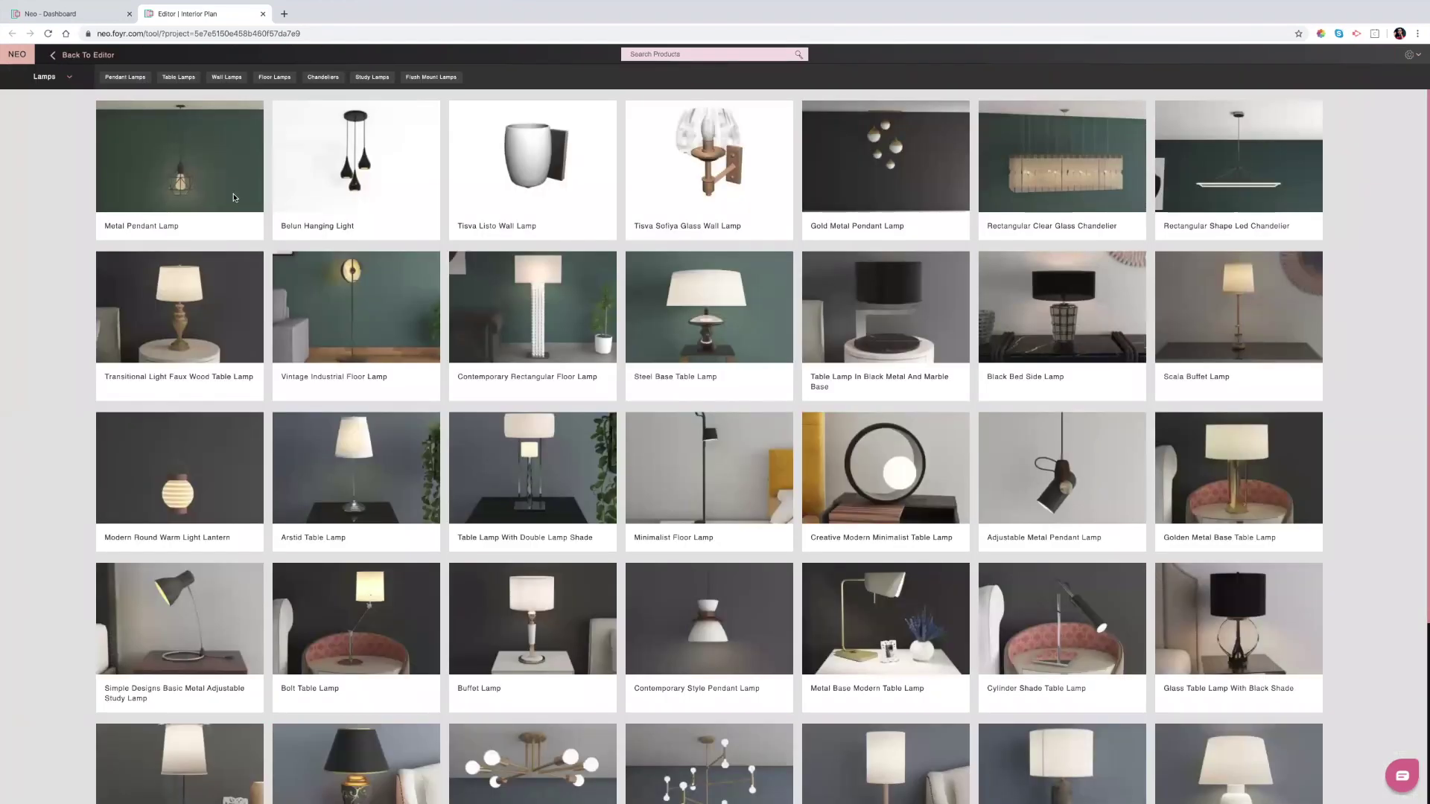
mouse_move(233, 197)
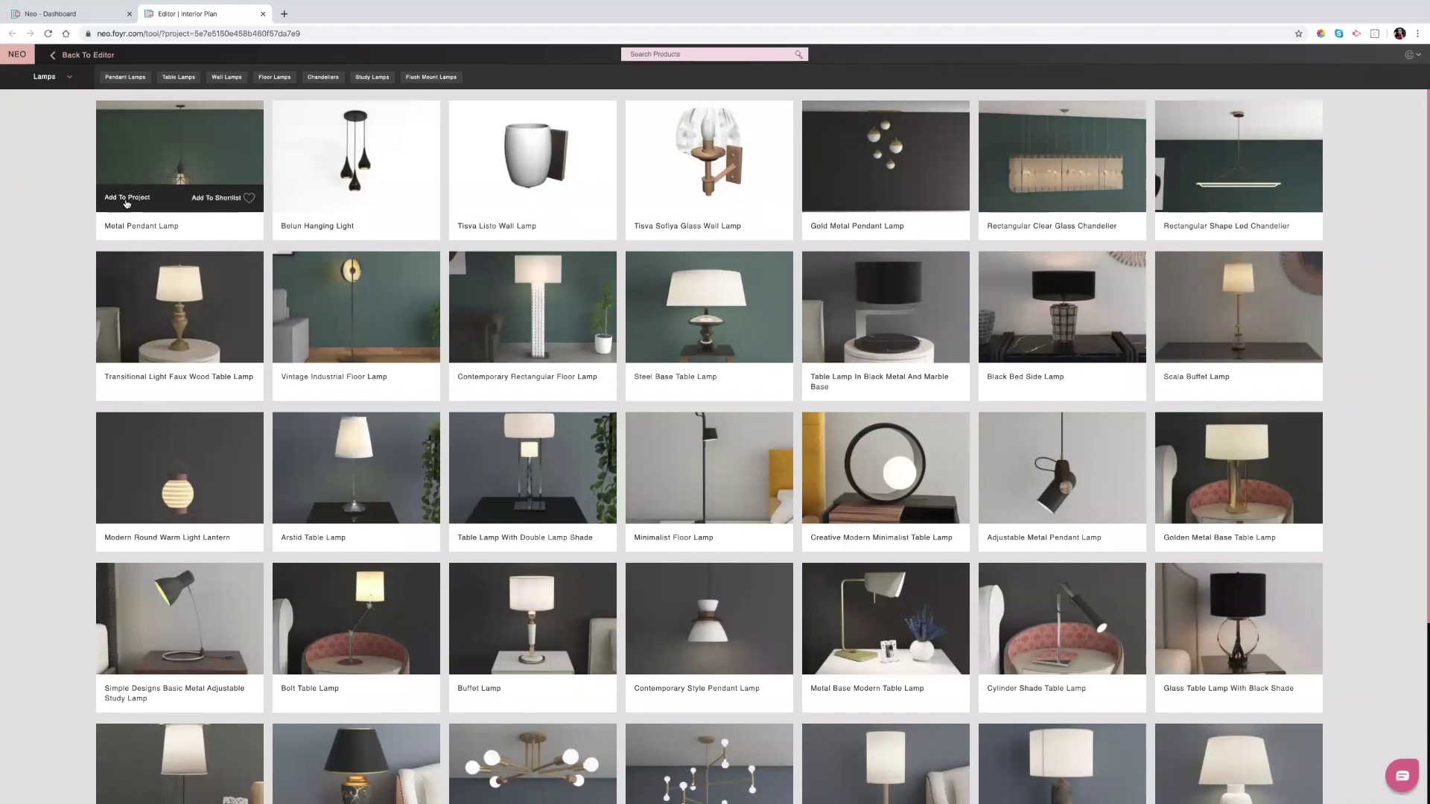
click(217, 197)
key(Escape)
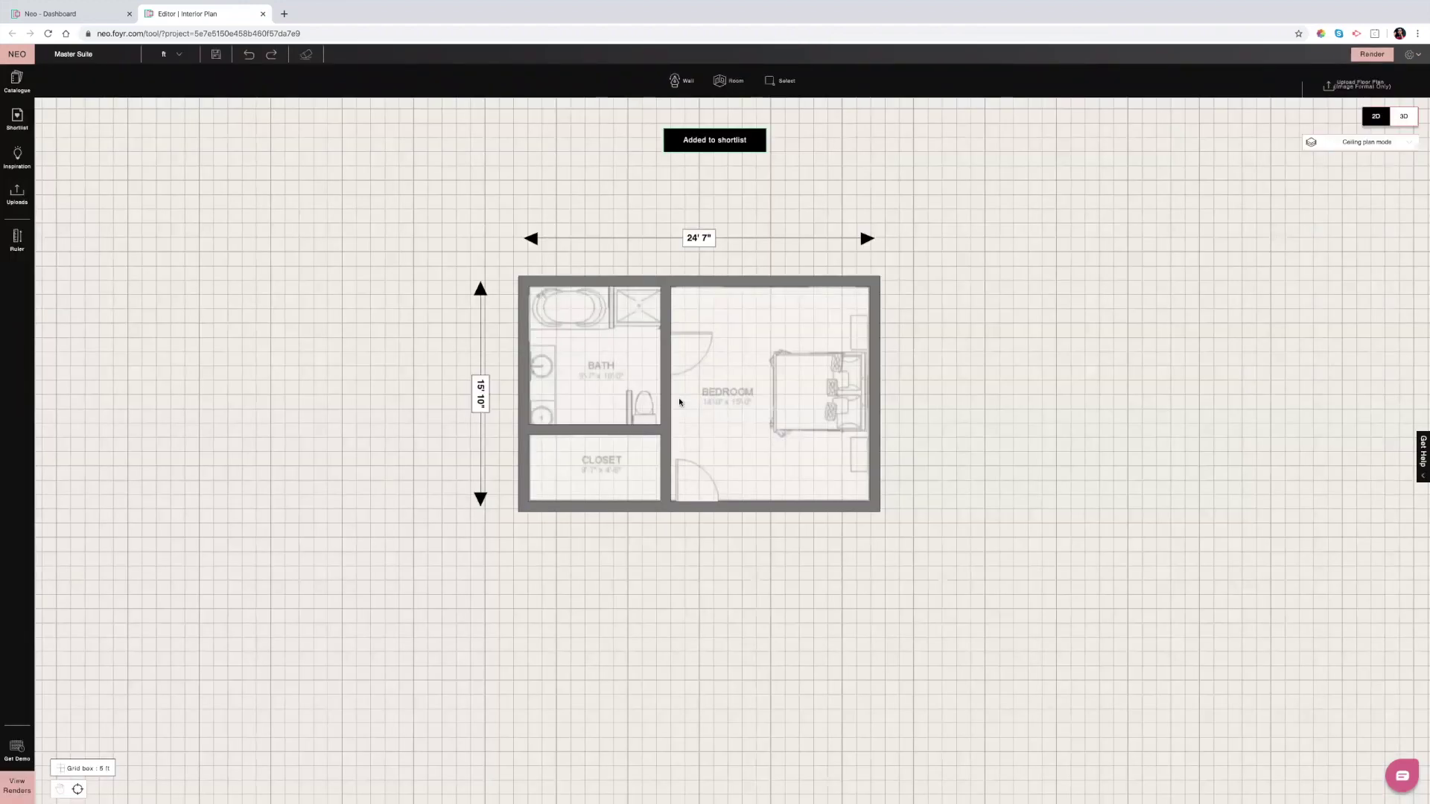
click(766, 382)
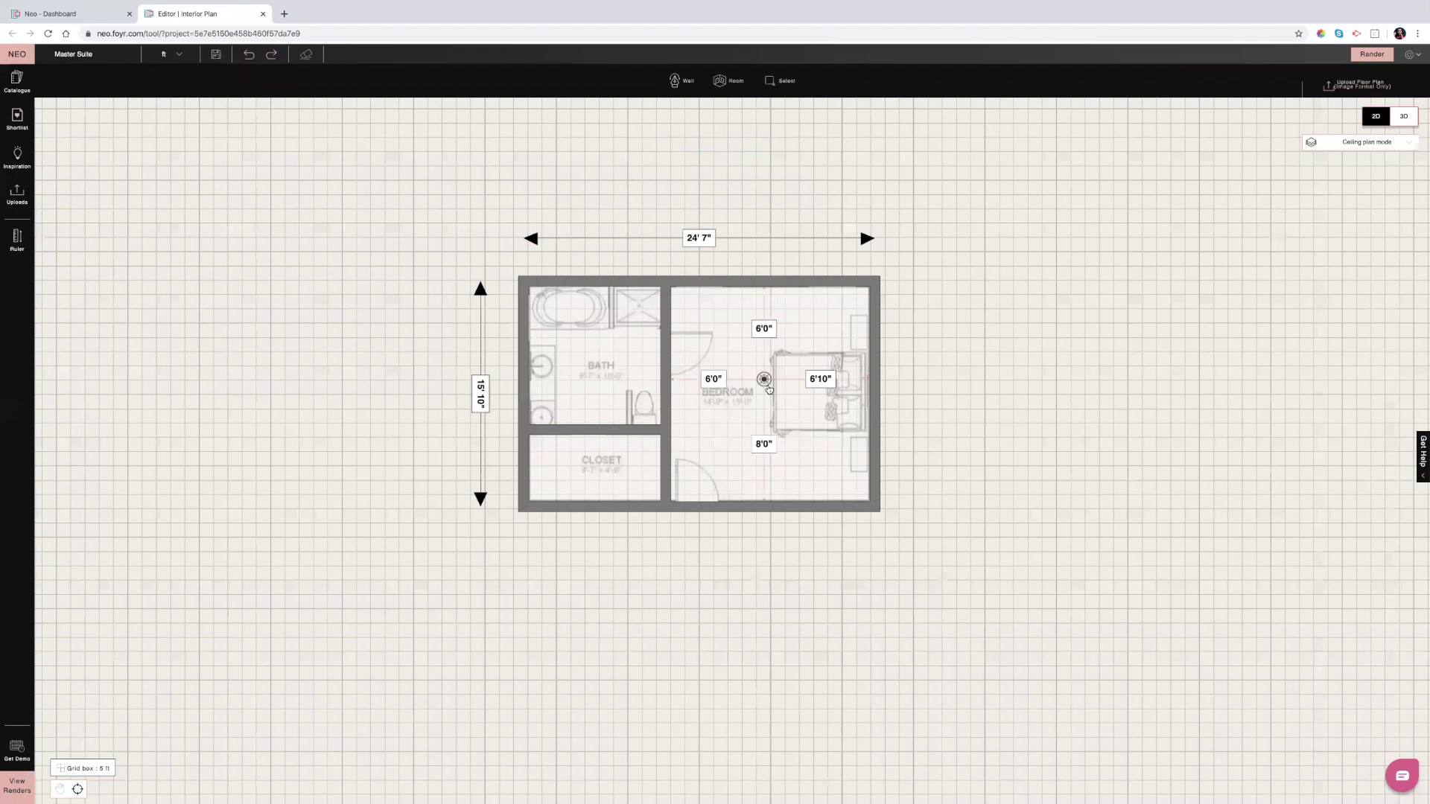
mouse_move(768, 388)
mouse_down()
mouse_move(800, 393)
mouse_move(767, 386)
mouse_up()
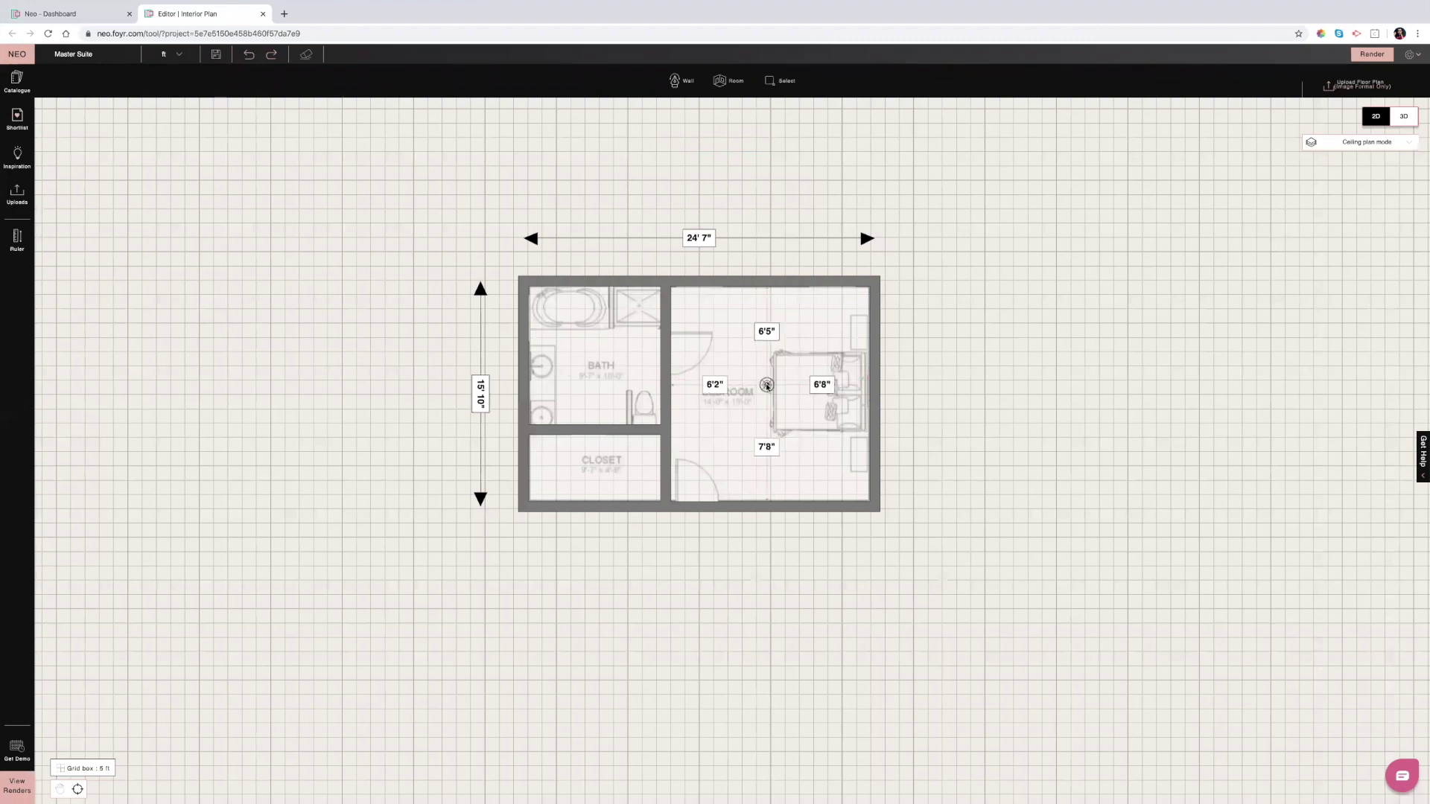
- Switch to background plan mode, move the floor plan image away from the traced walls and bring it back beneath them, slightly higher
click(1398, 145)
click(1374, 212)
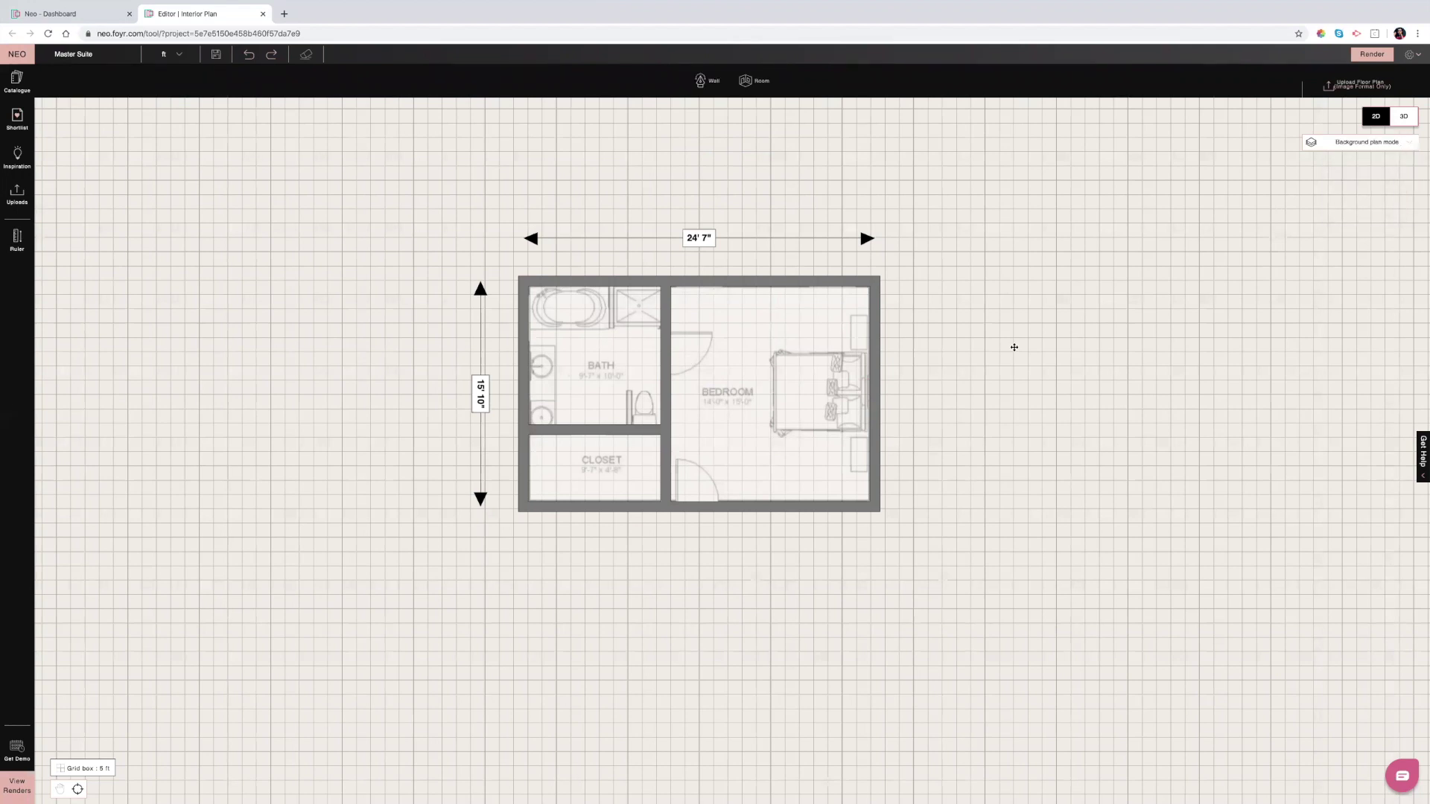
drag(775, 339, 953, 347)
drag(625, 359, 692, 349)
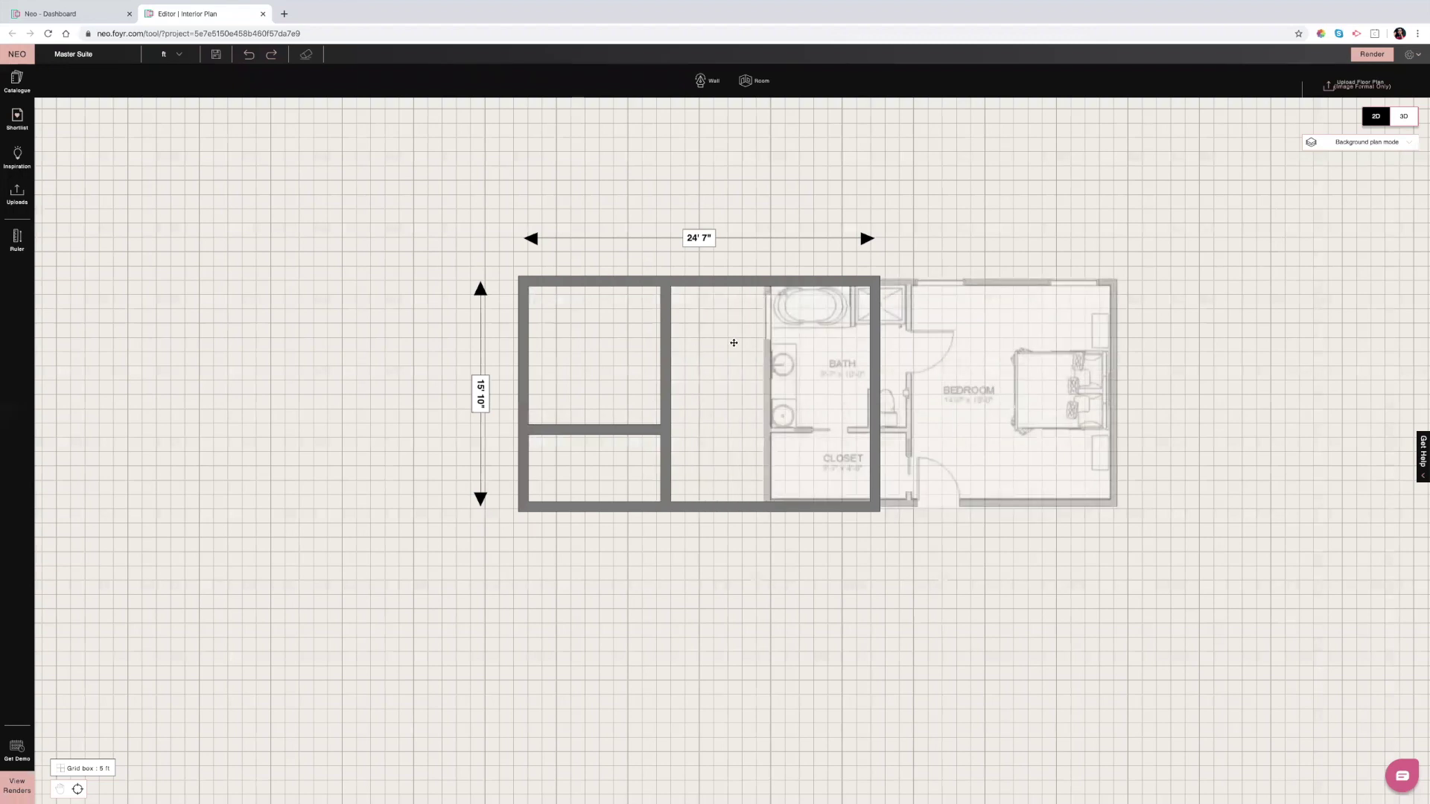
key(ctrl+z)
key(ctrl+z)
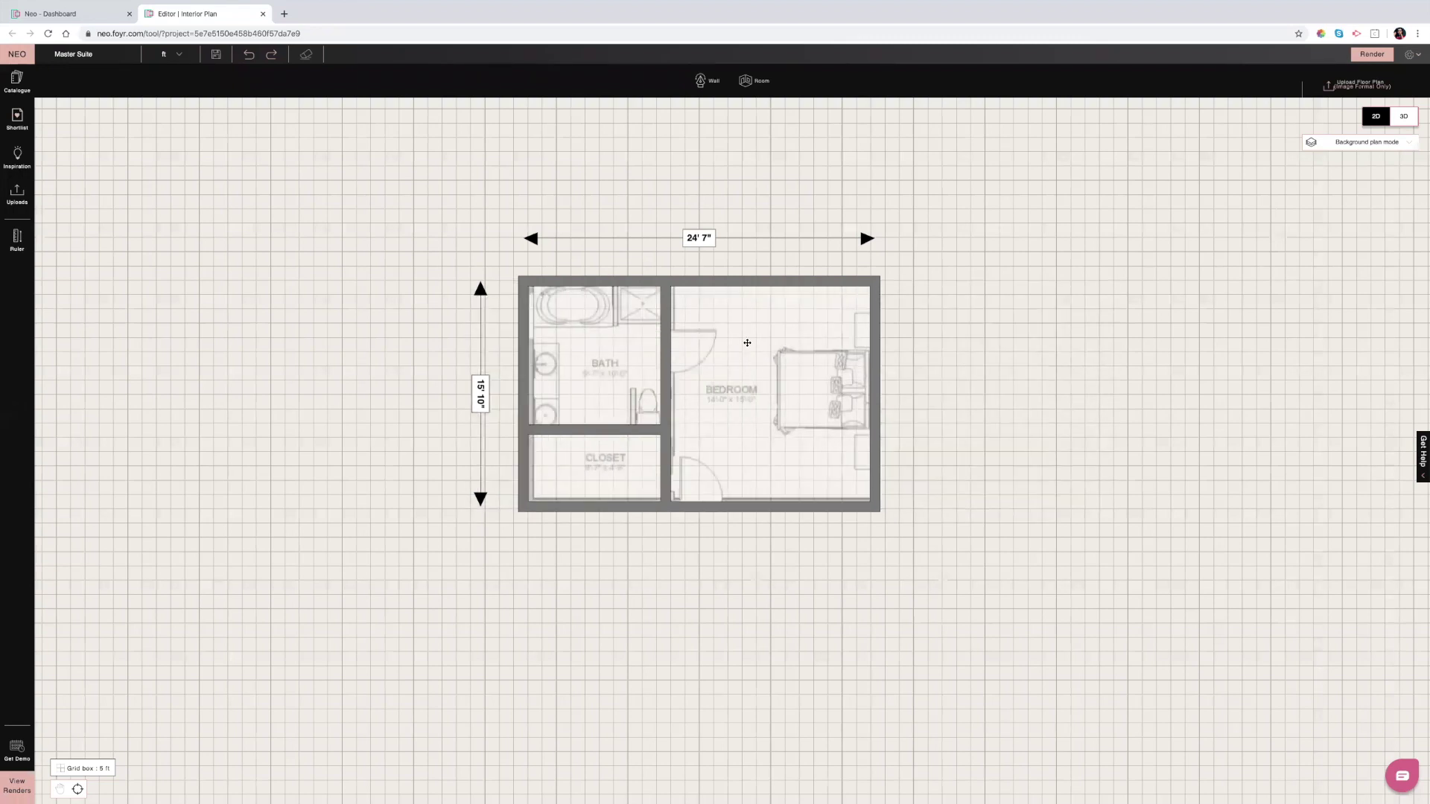
drag(749, 338, 748, 335)
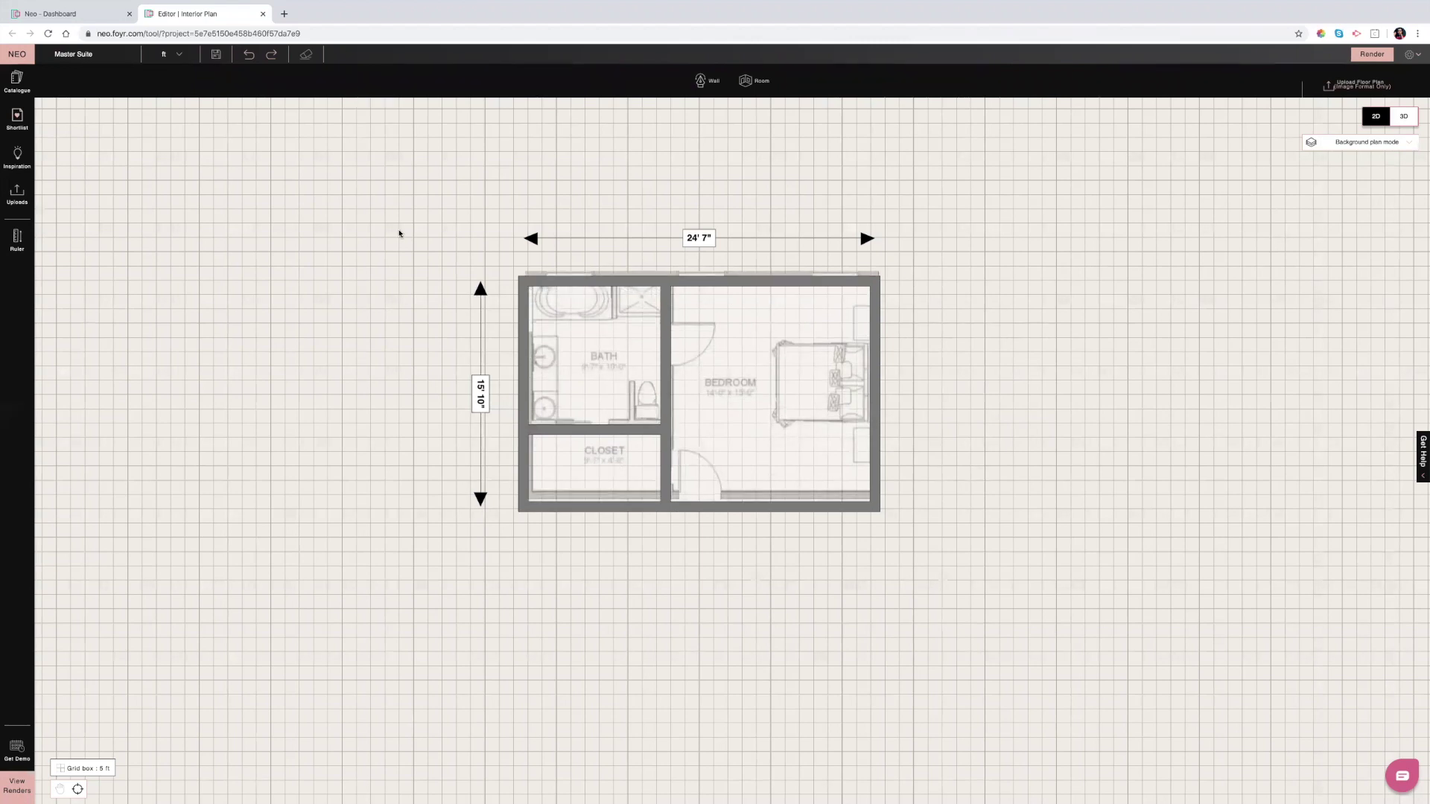
- Measure a stretch along the outside of the bedroom's upper wall with the ruler
click(18, 240)
drag(683, 268, 788, 266)
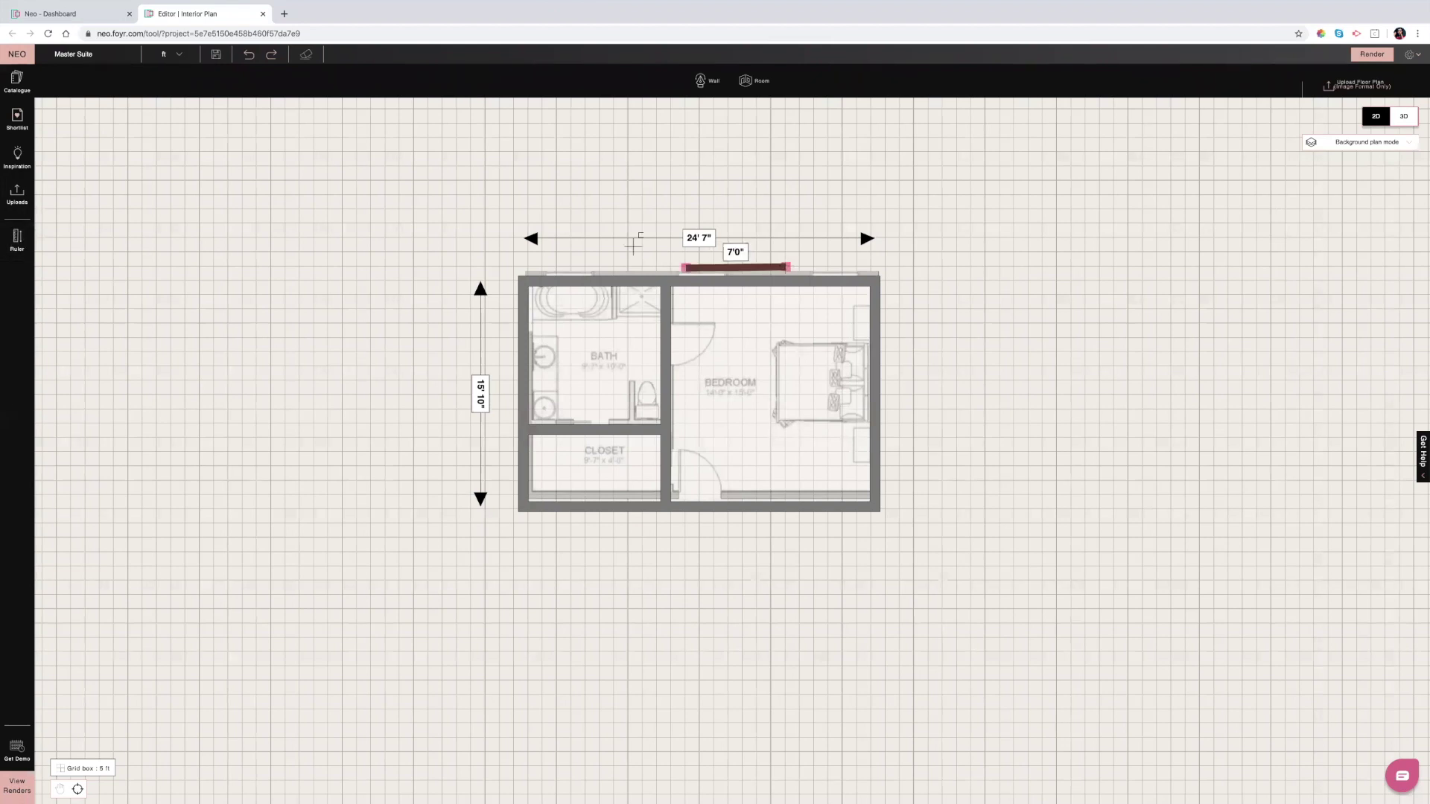
click(1390, 143)
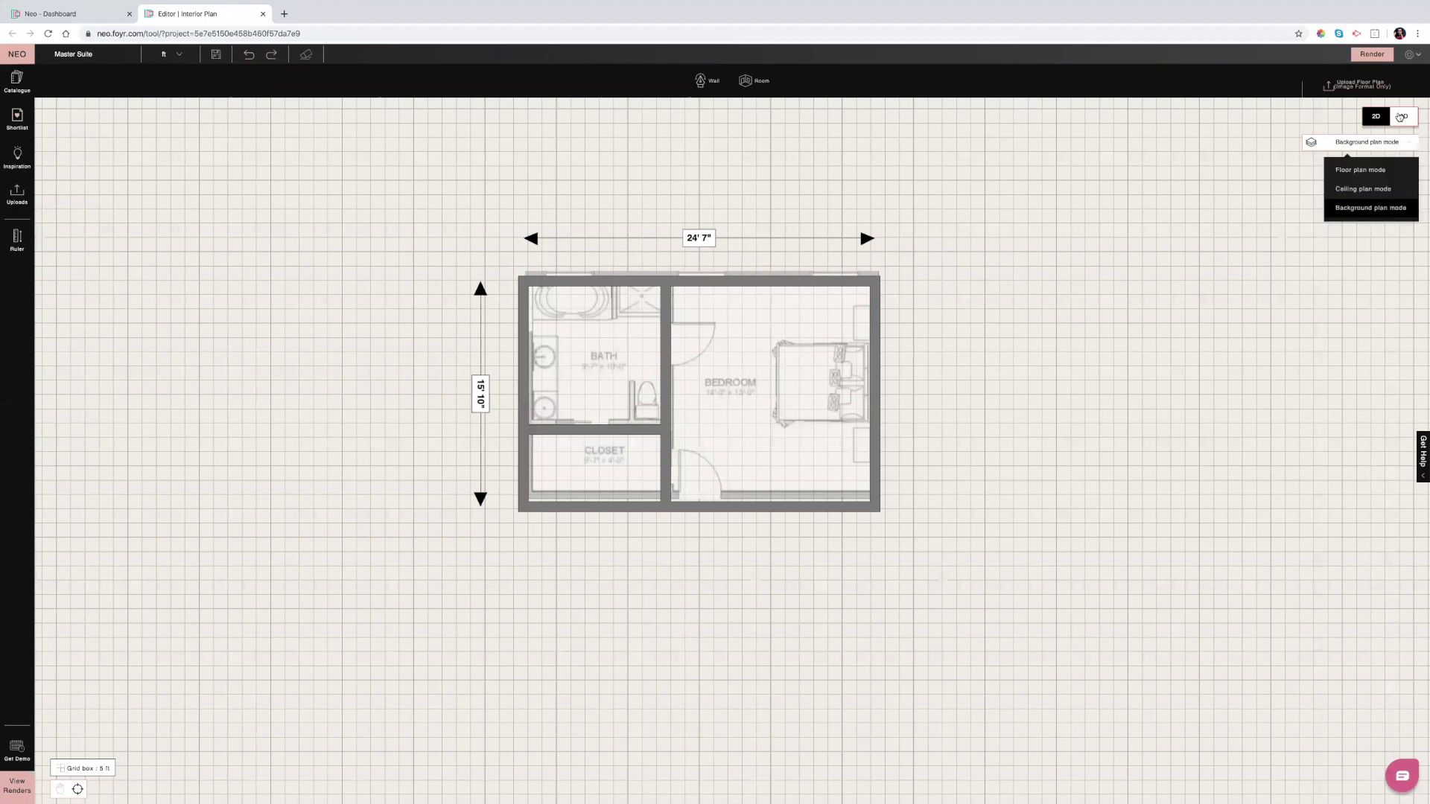
- Show the suite in 3D and examine the rooms, pendant lamp, walls and floor from inside and from above
click(1401, 117)
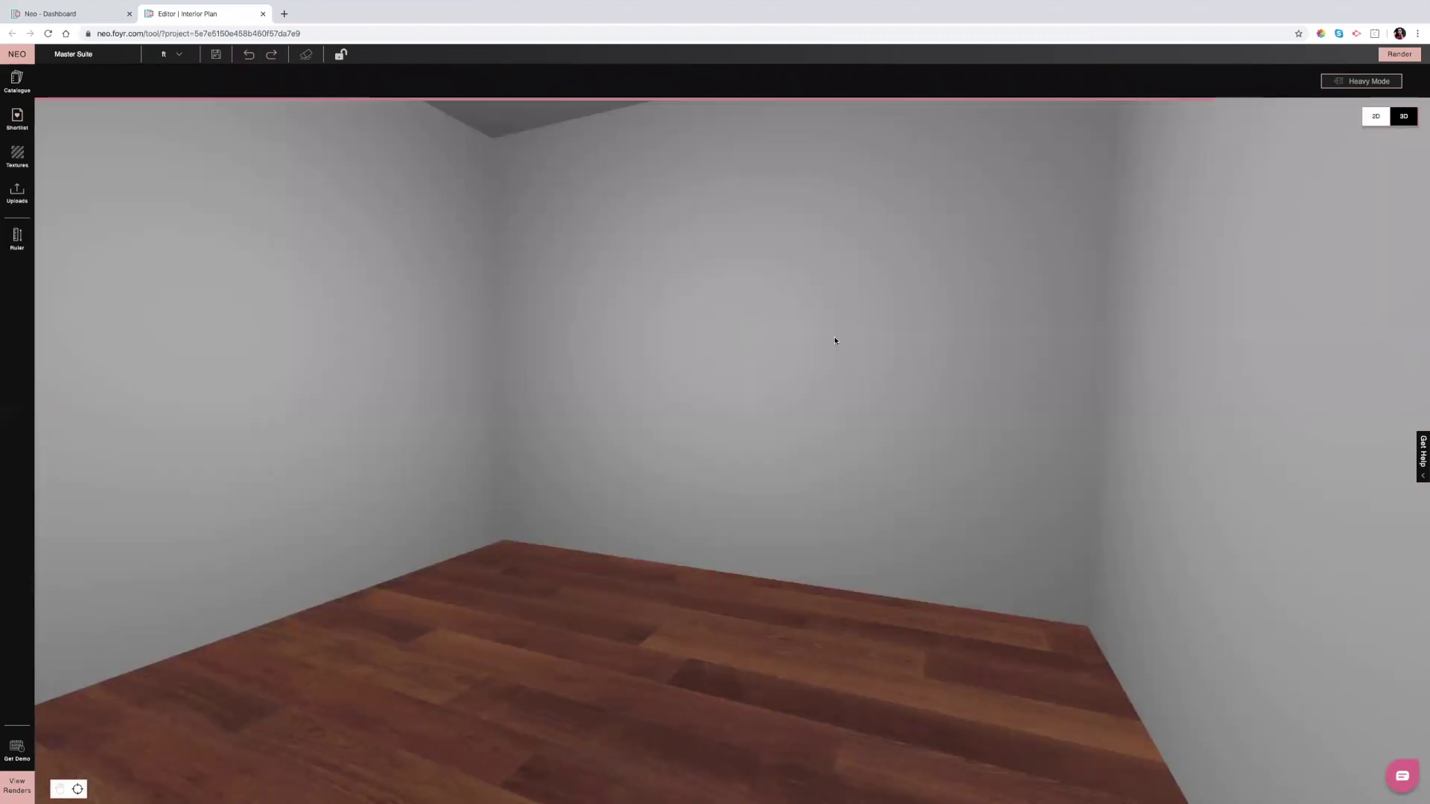
drag(901, 344, 819, 358)
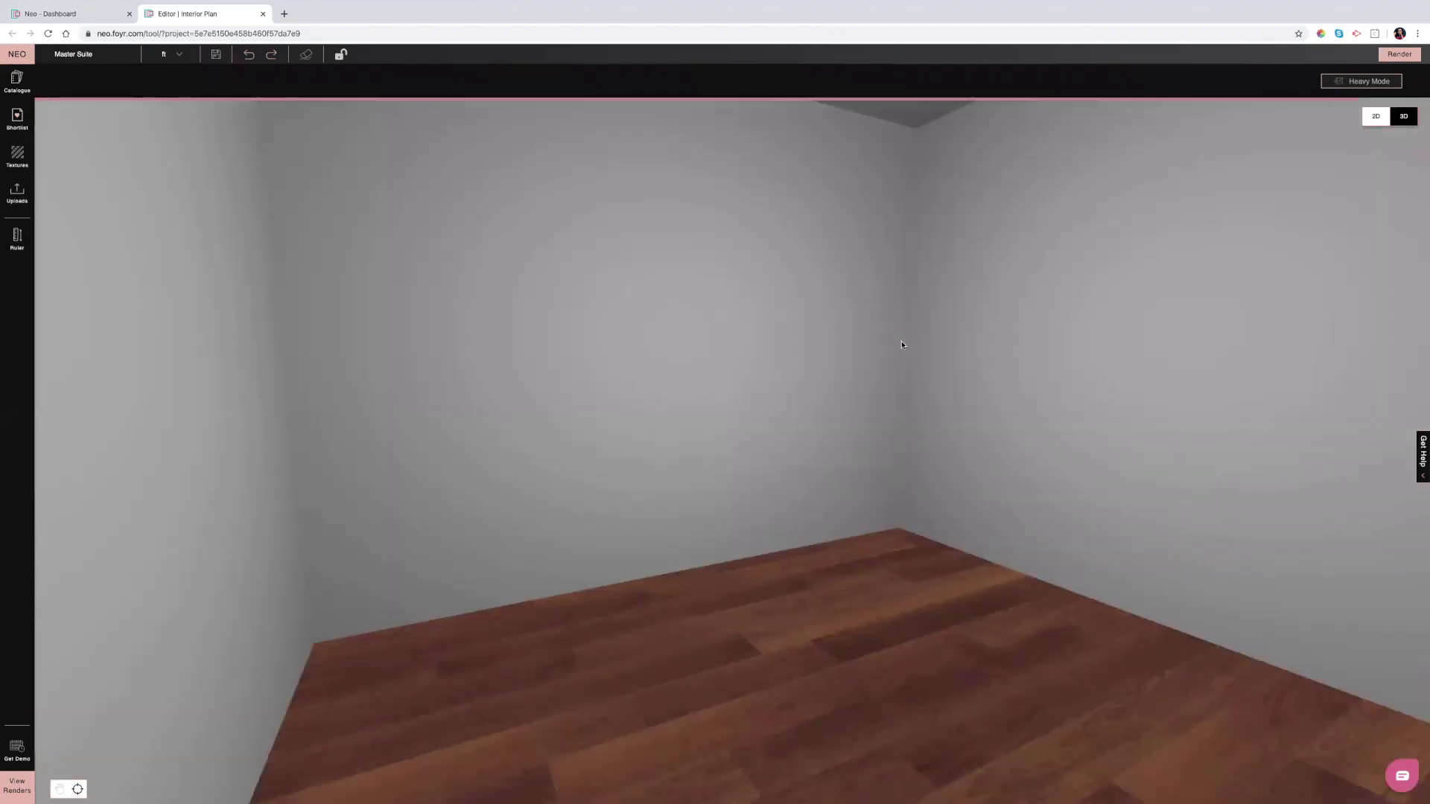
scroll(804, 368, up, 3)
drag(803, 364, 999, 526)
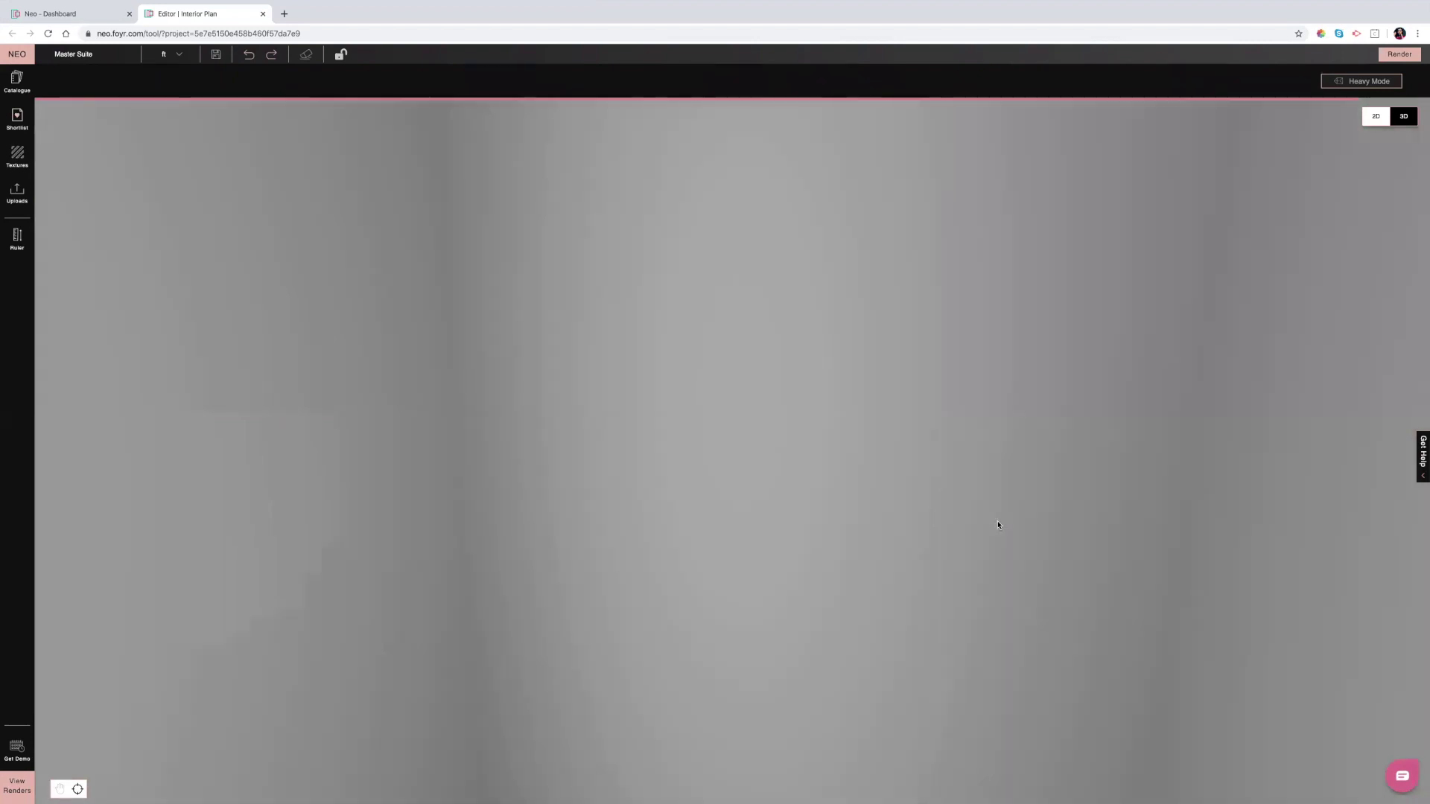
scroll(931, 390, down, 5)
drag(931, 390, 688, 391)
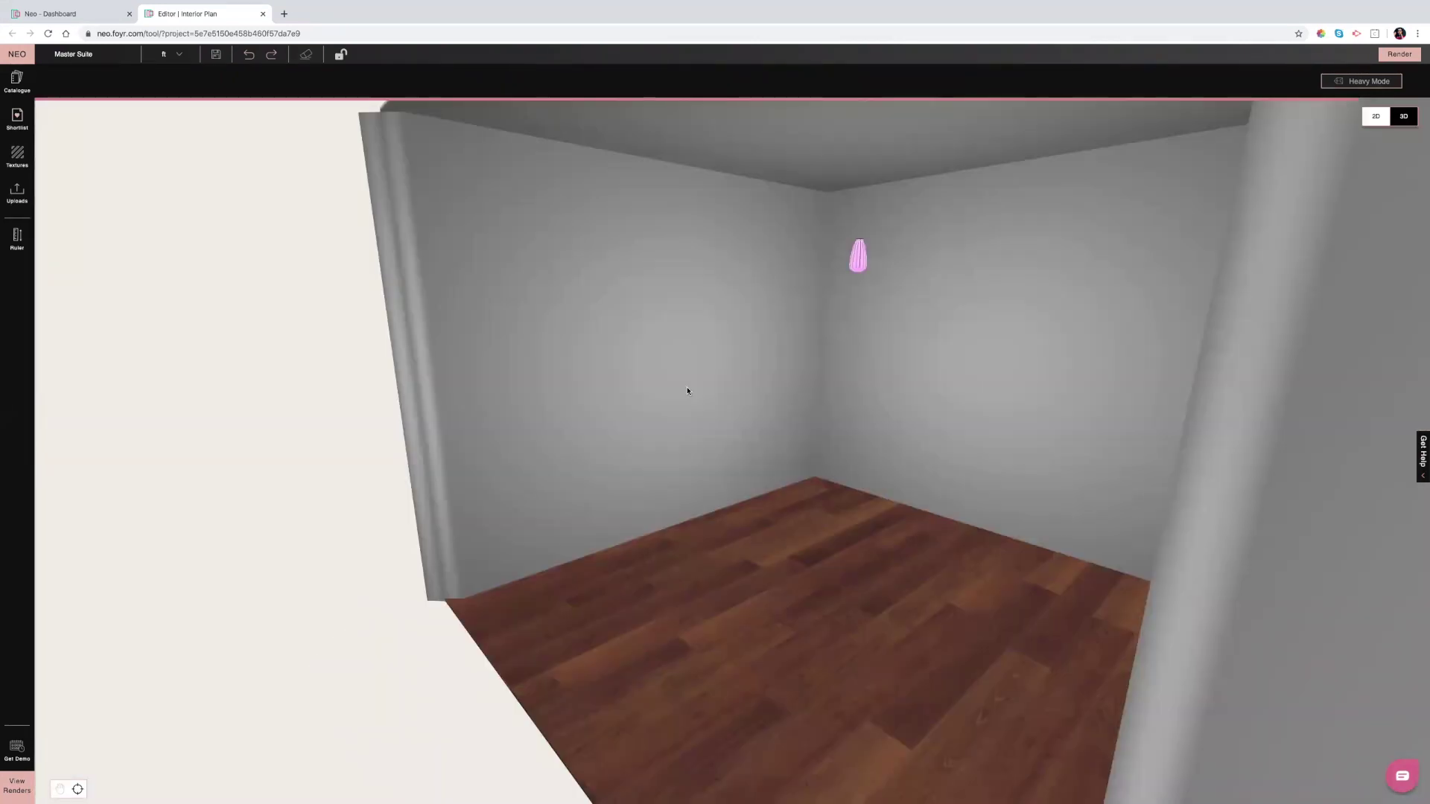
scroll(1105, 462, down, 3)
drag(1127, 453, 903, 456)
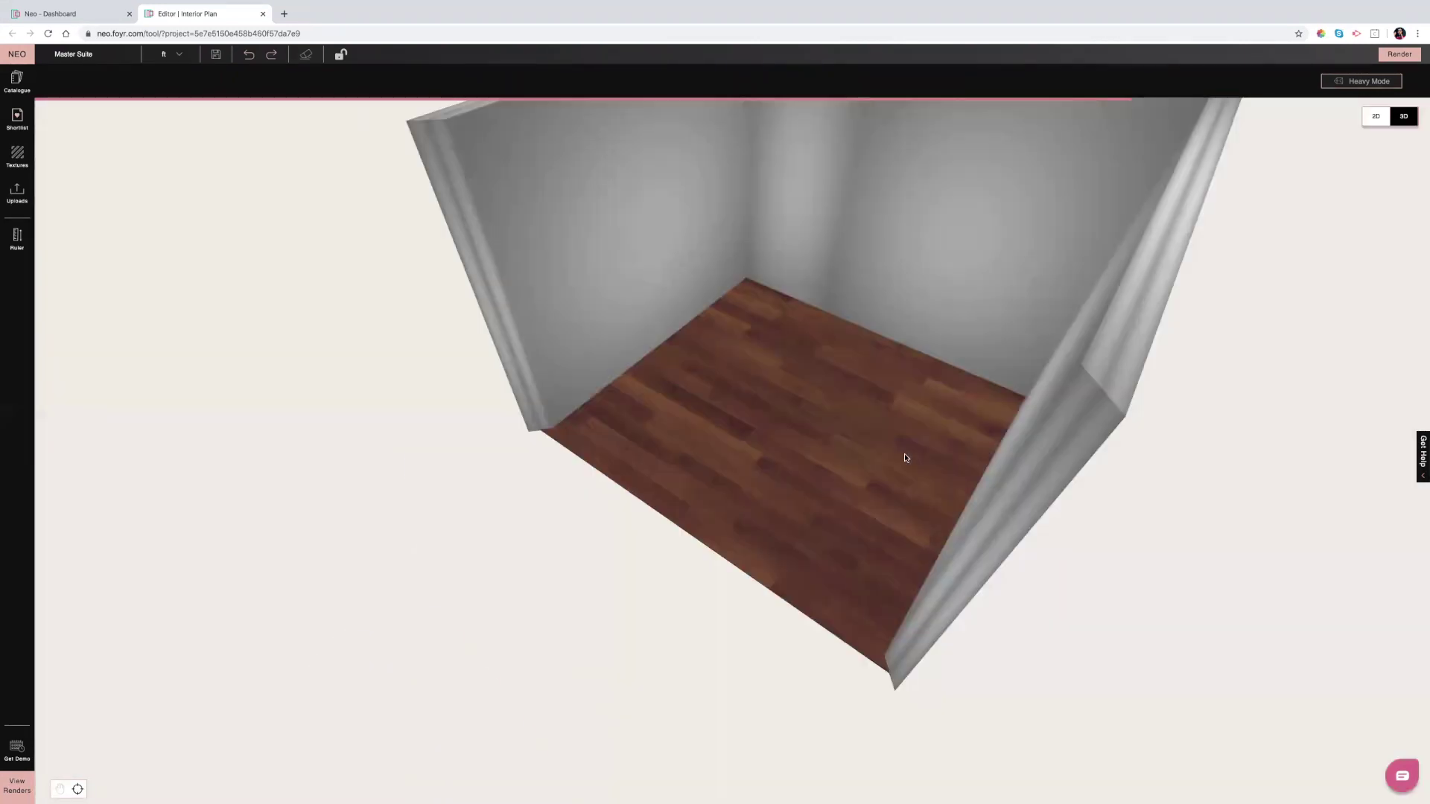
scroll(949, 318, down, 5)
drag(949, 319, 884, 344)
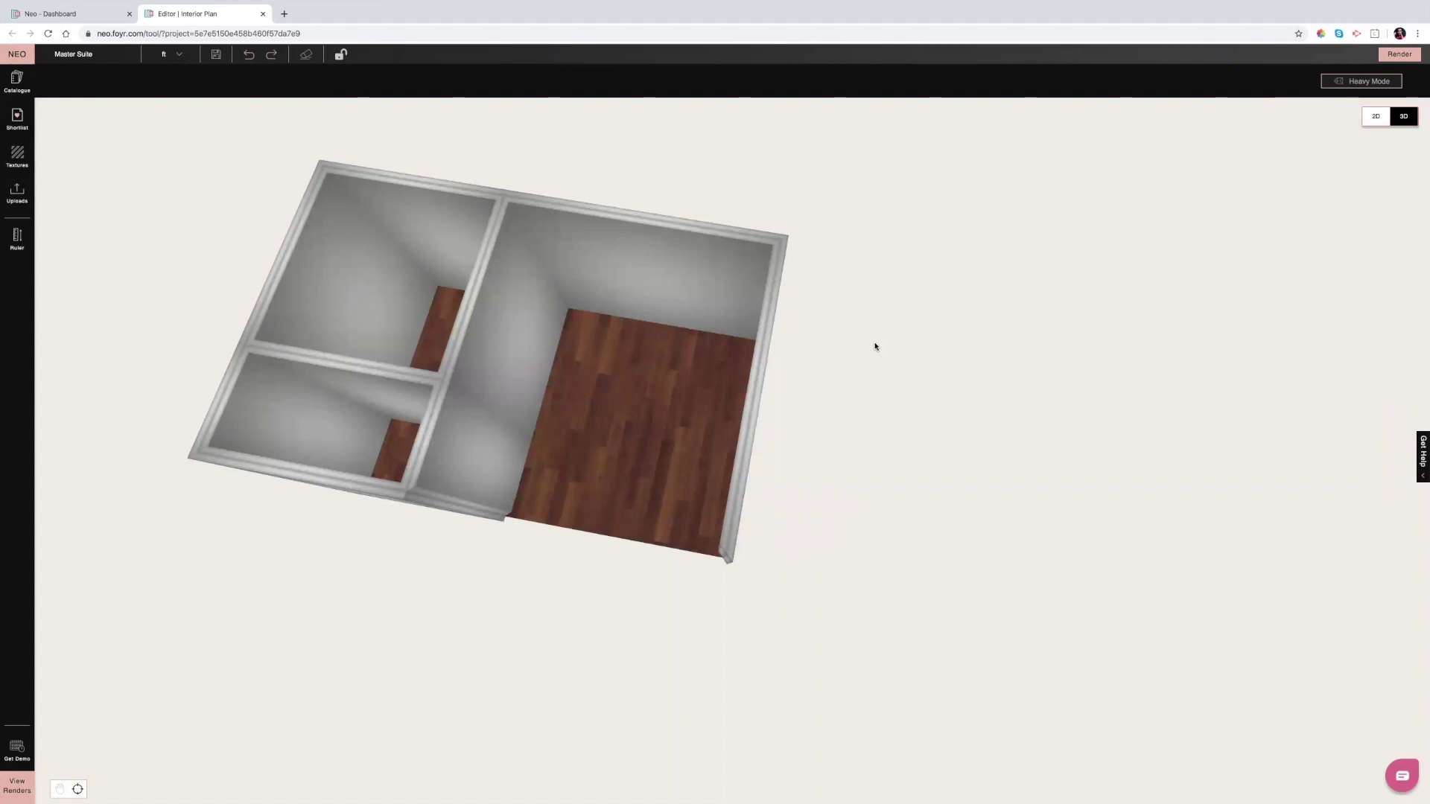
- Close the project editor and switch to the webinar presentation in Google Slides, shown full screen
click(263, 14)
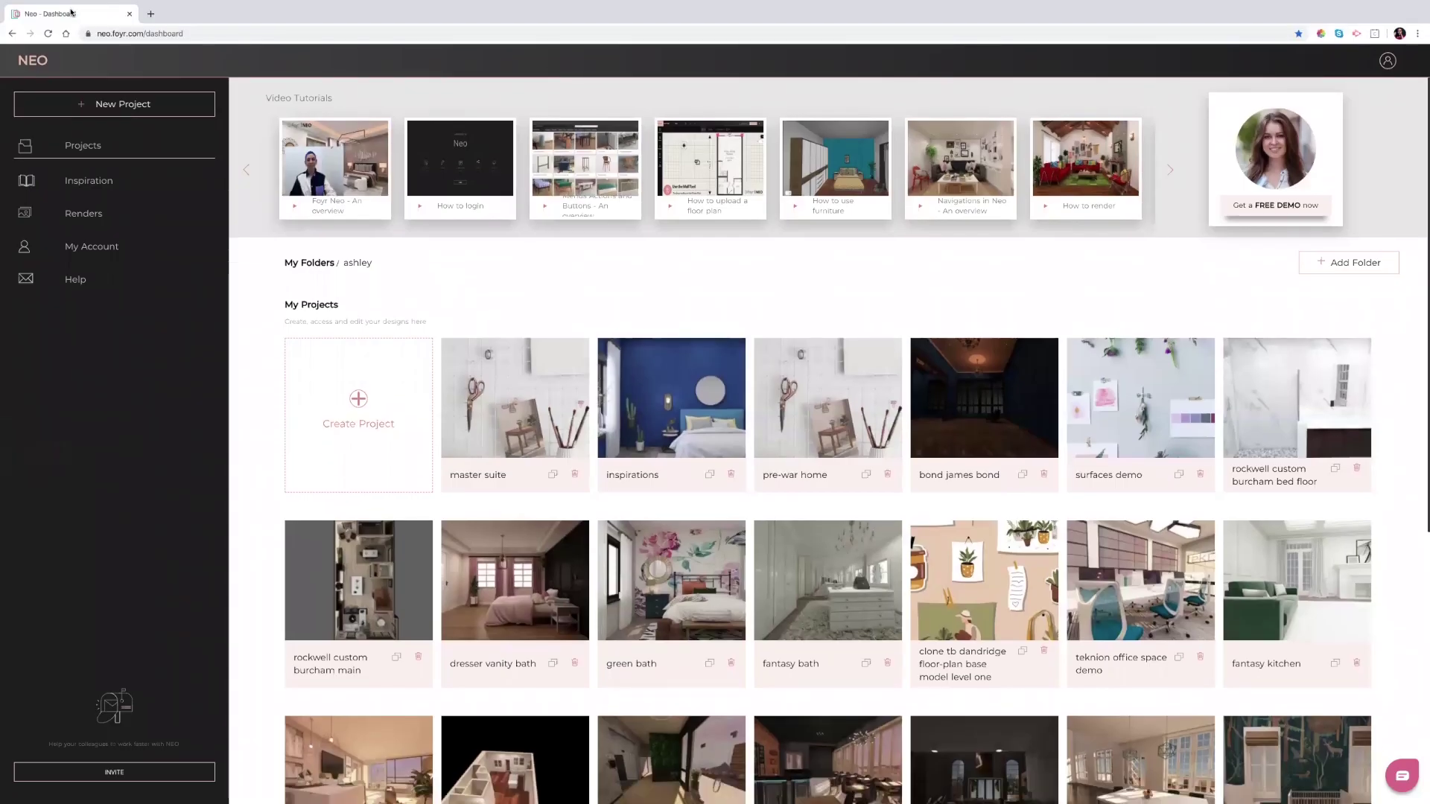
mouse_move(34, 21)
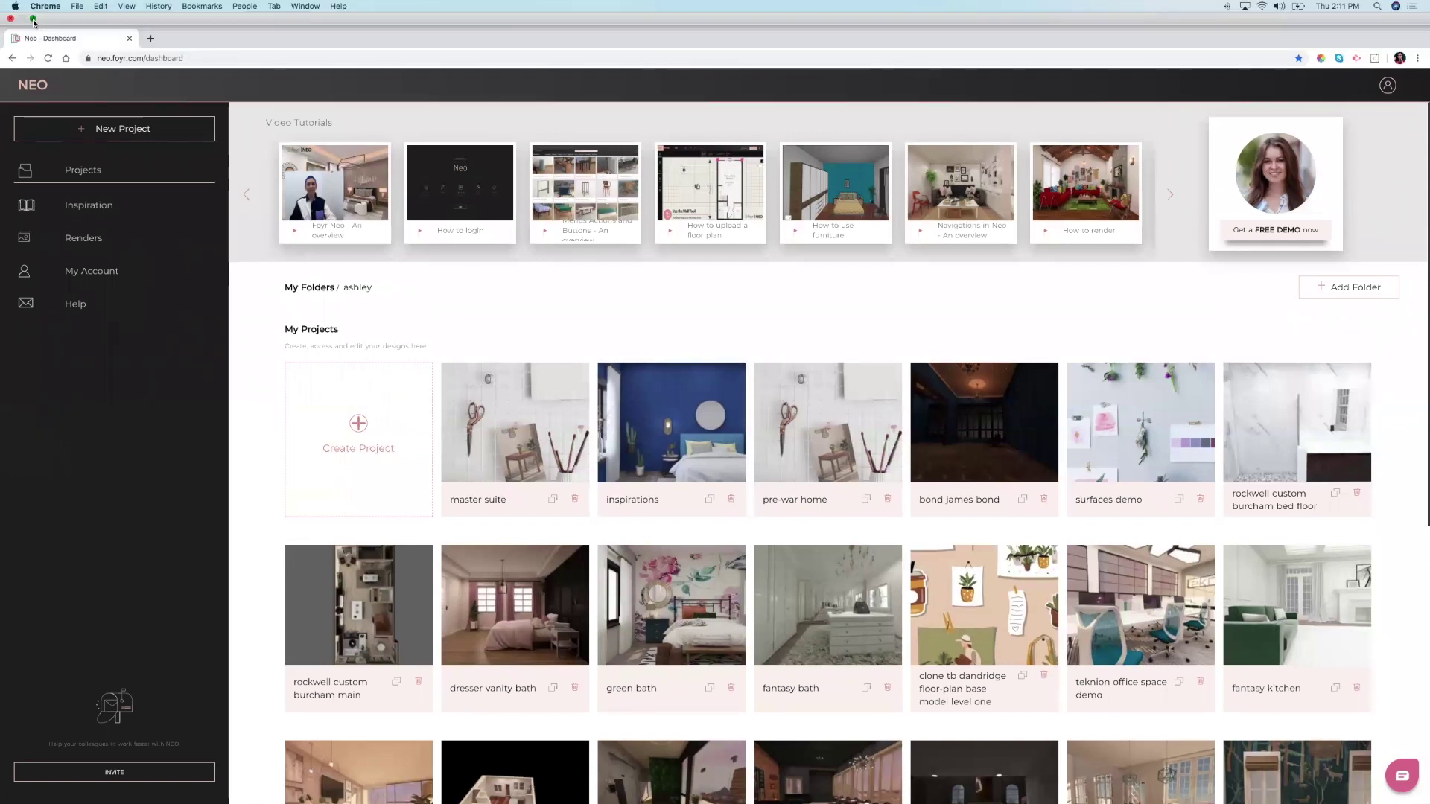
key(ctrl+super+f)
click(382, 34)
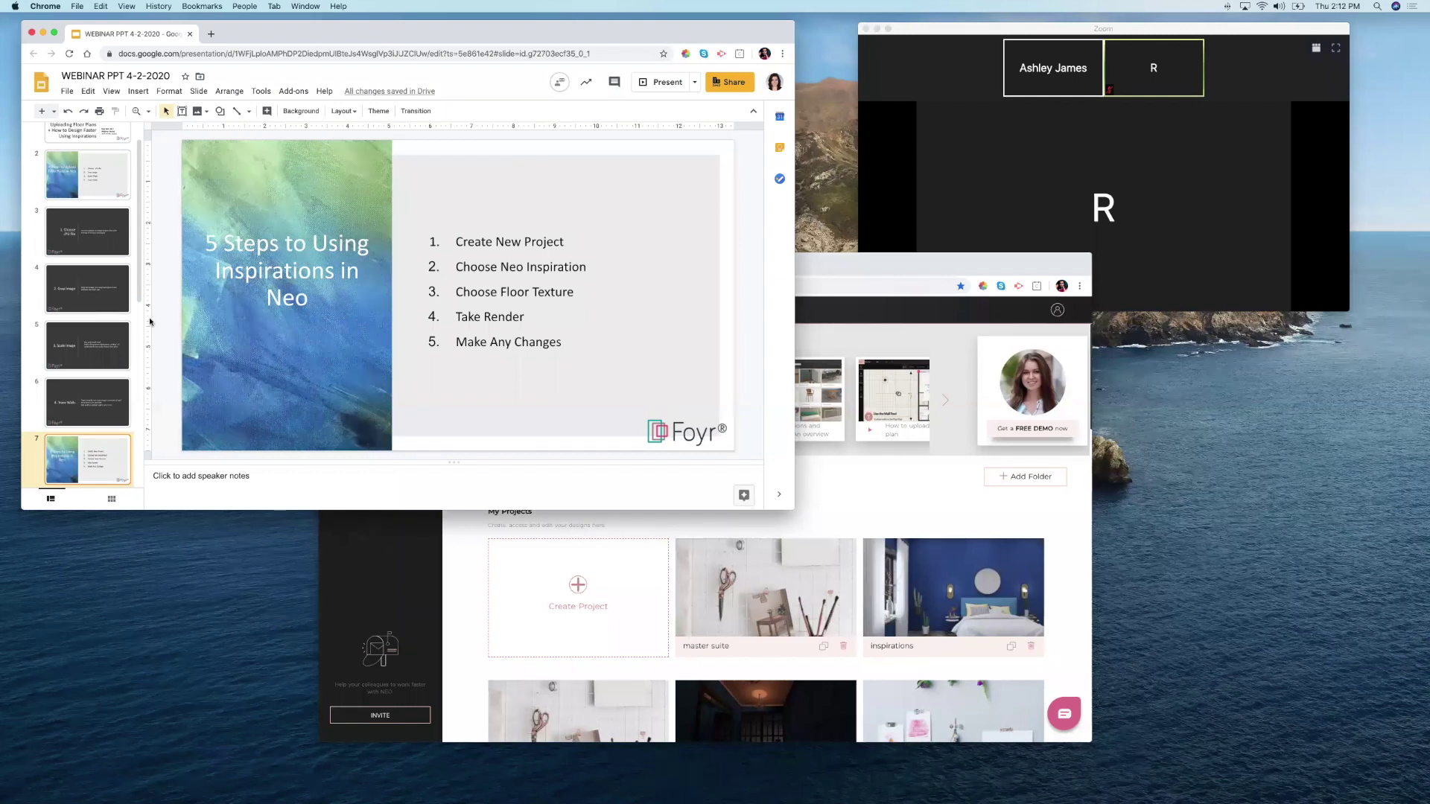
click(54, 34)
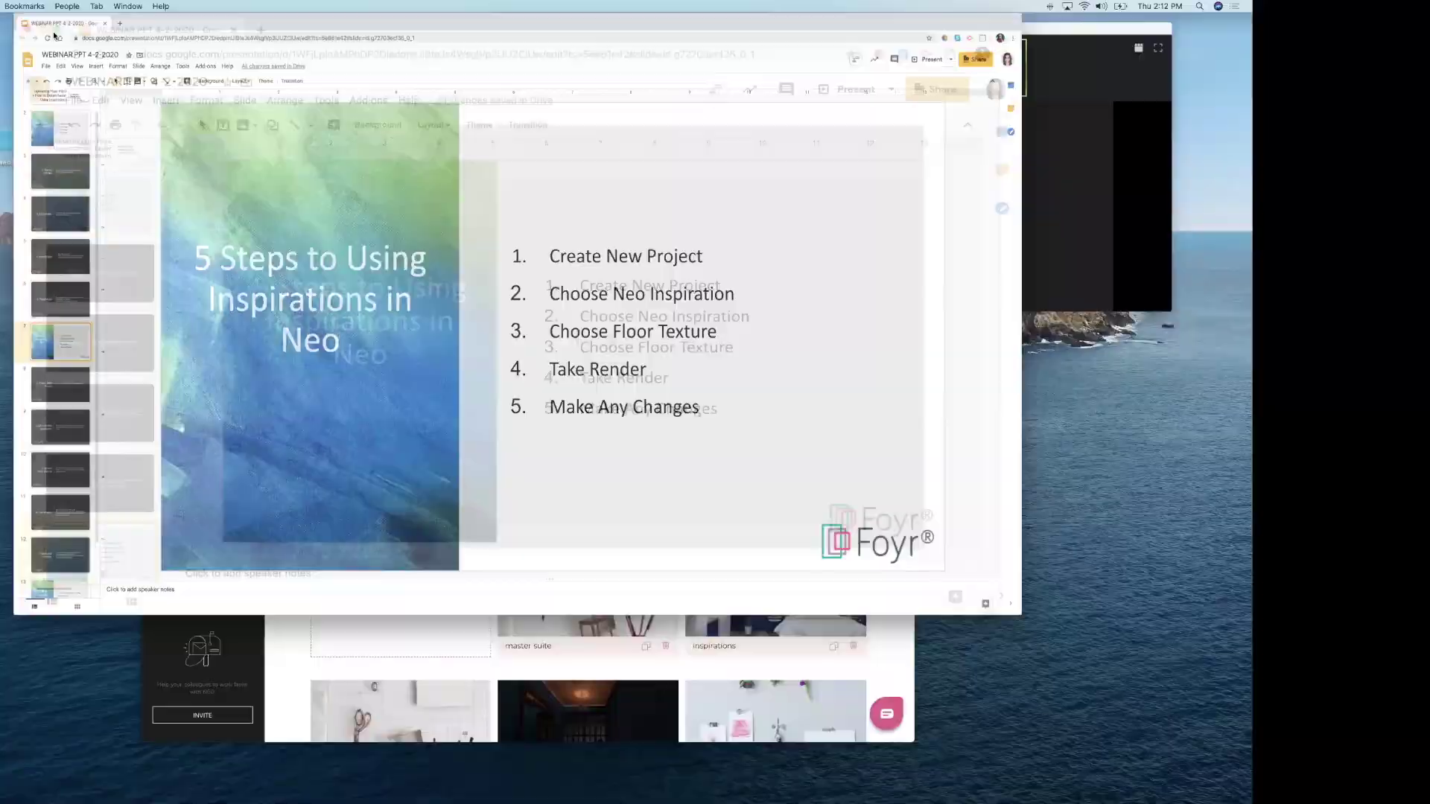
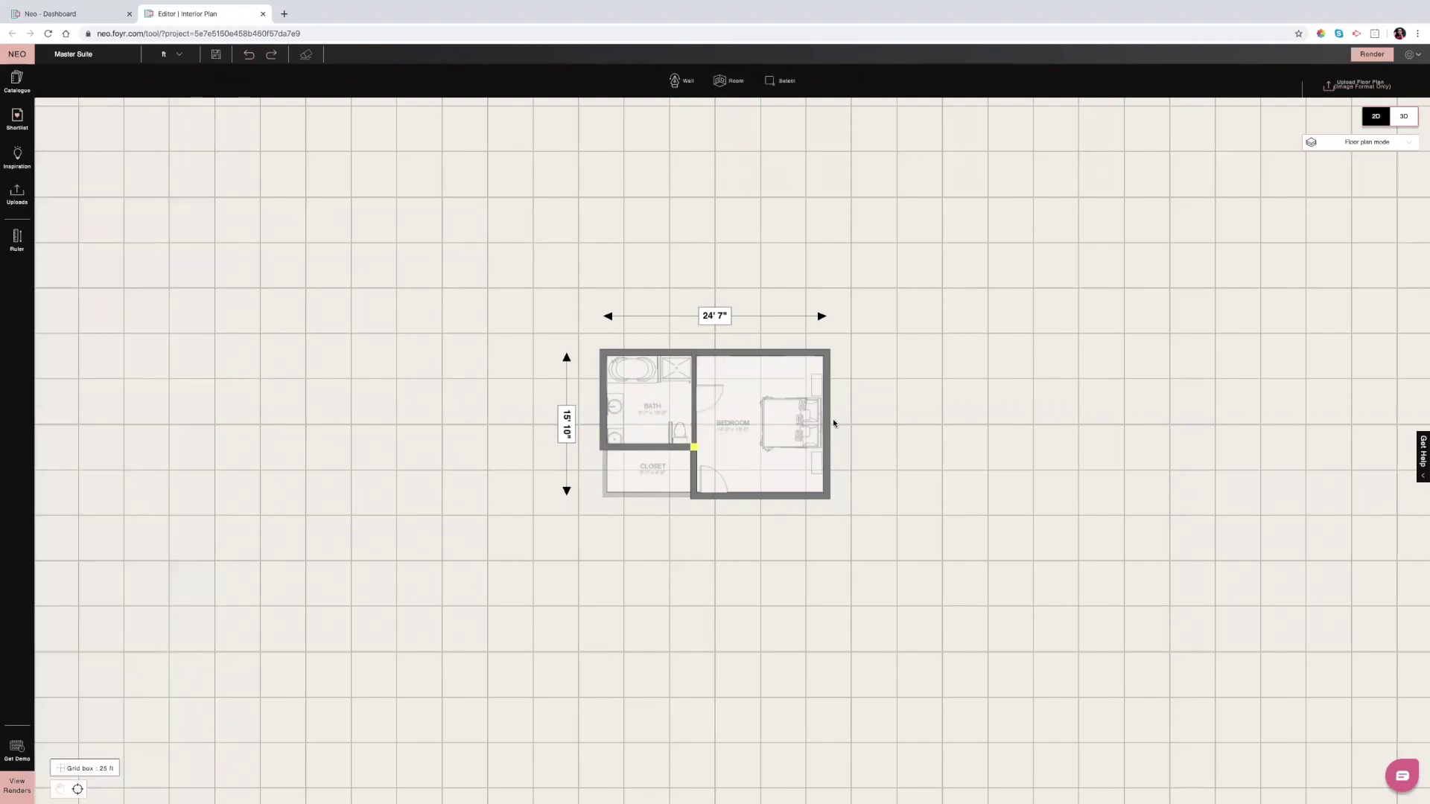
- View the Master Suite without its closet room in 3D and examine the outer walls, bath and bedroom from above and close up
click(1405, 120)
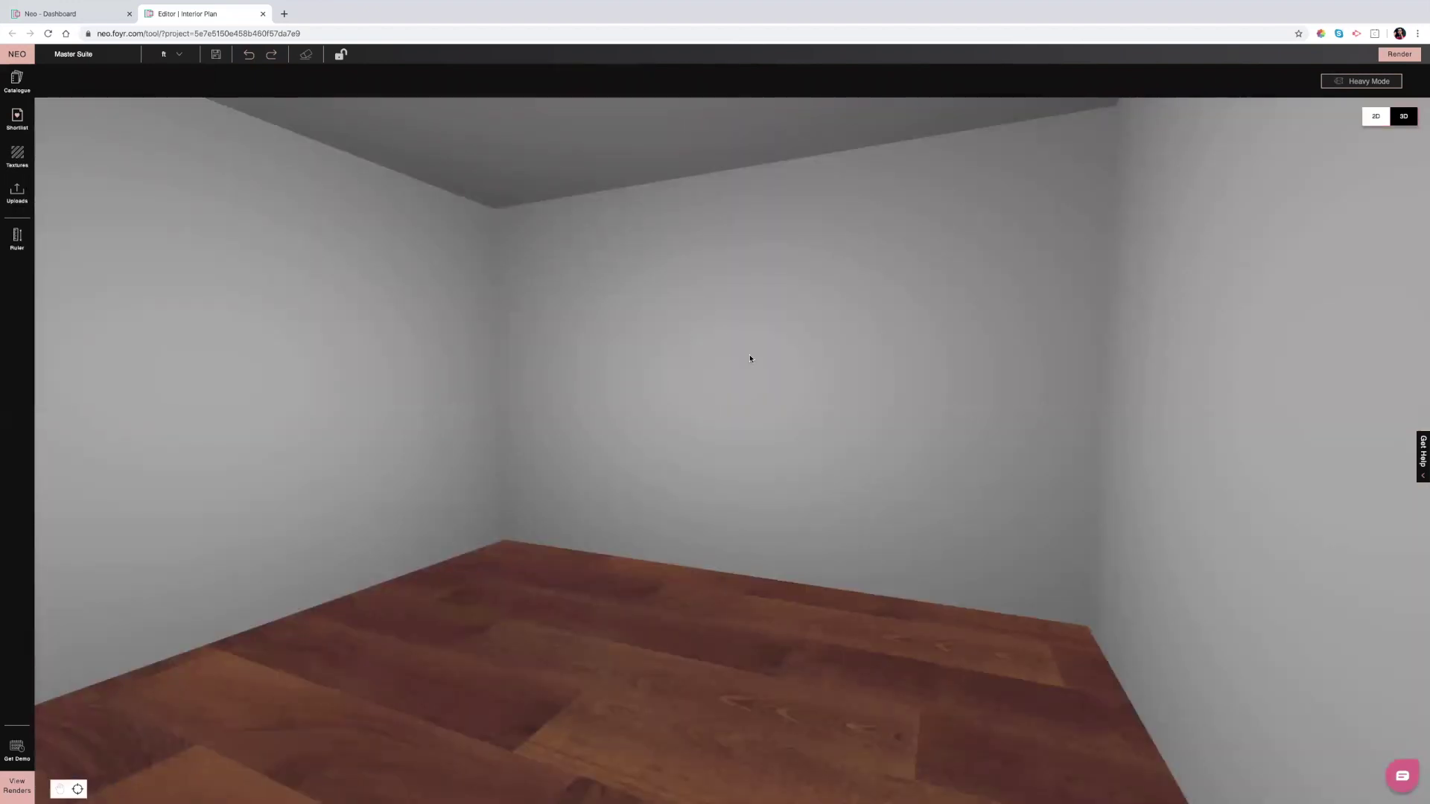
scroll(750, 359, down, 5)
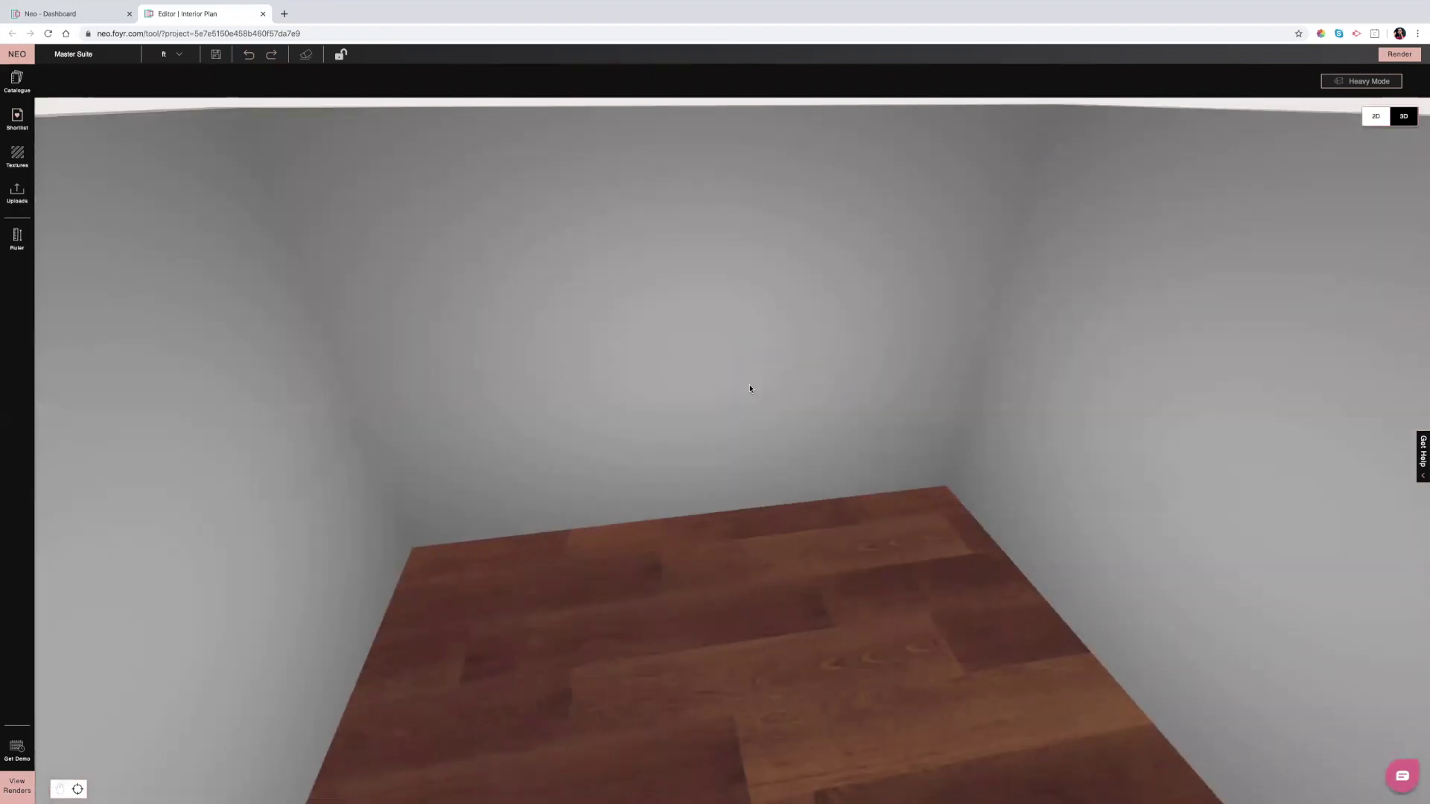
scroll(750, 388, down, 5)
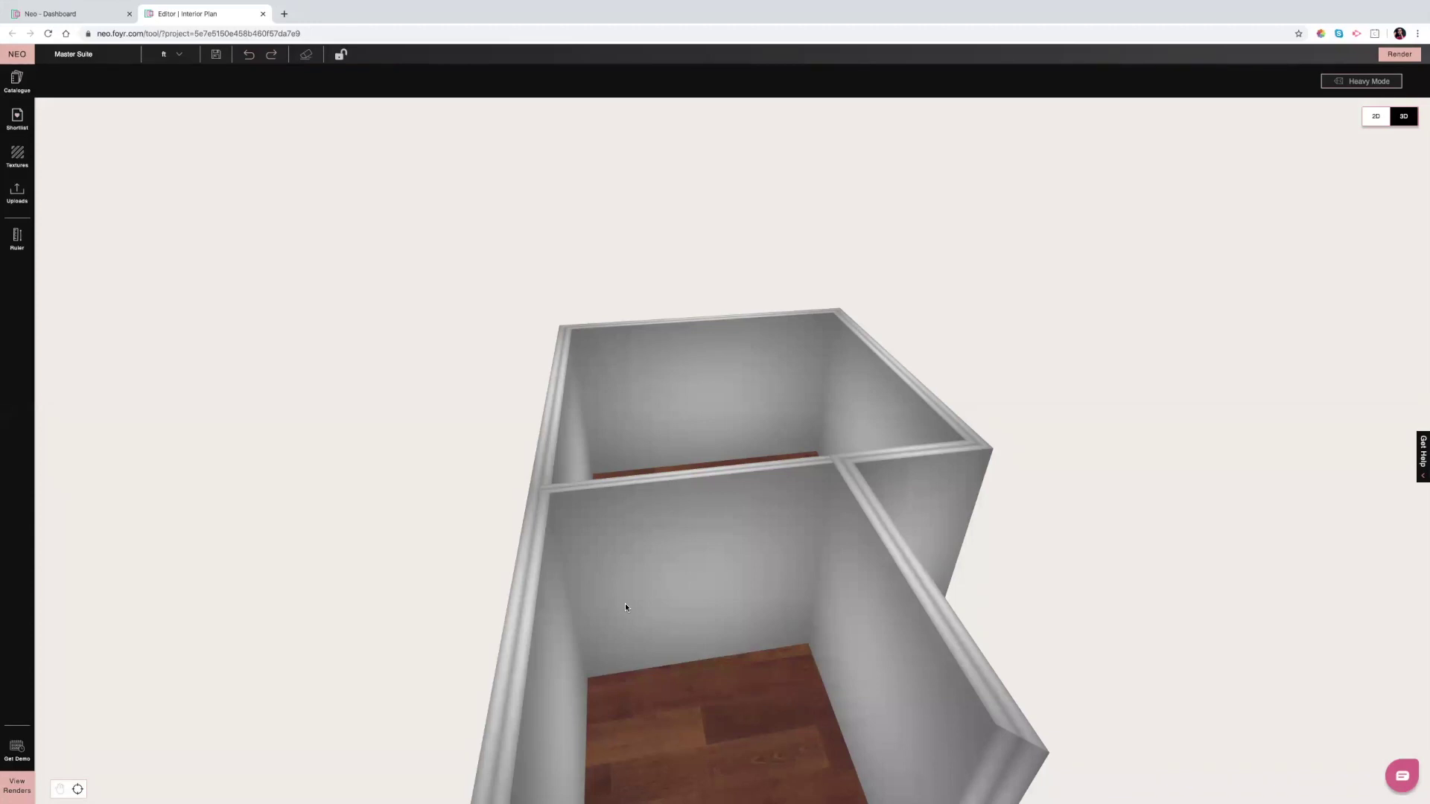
drag(664, 435, 686, 463)
scroll(688, 468, up, 10)
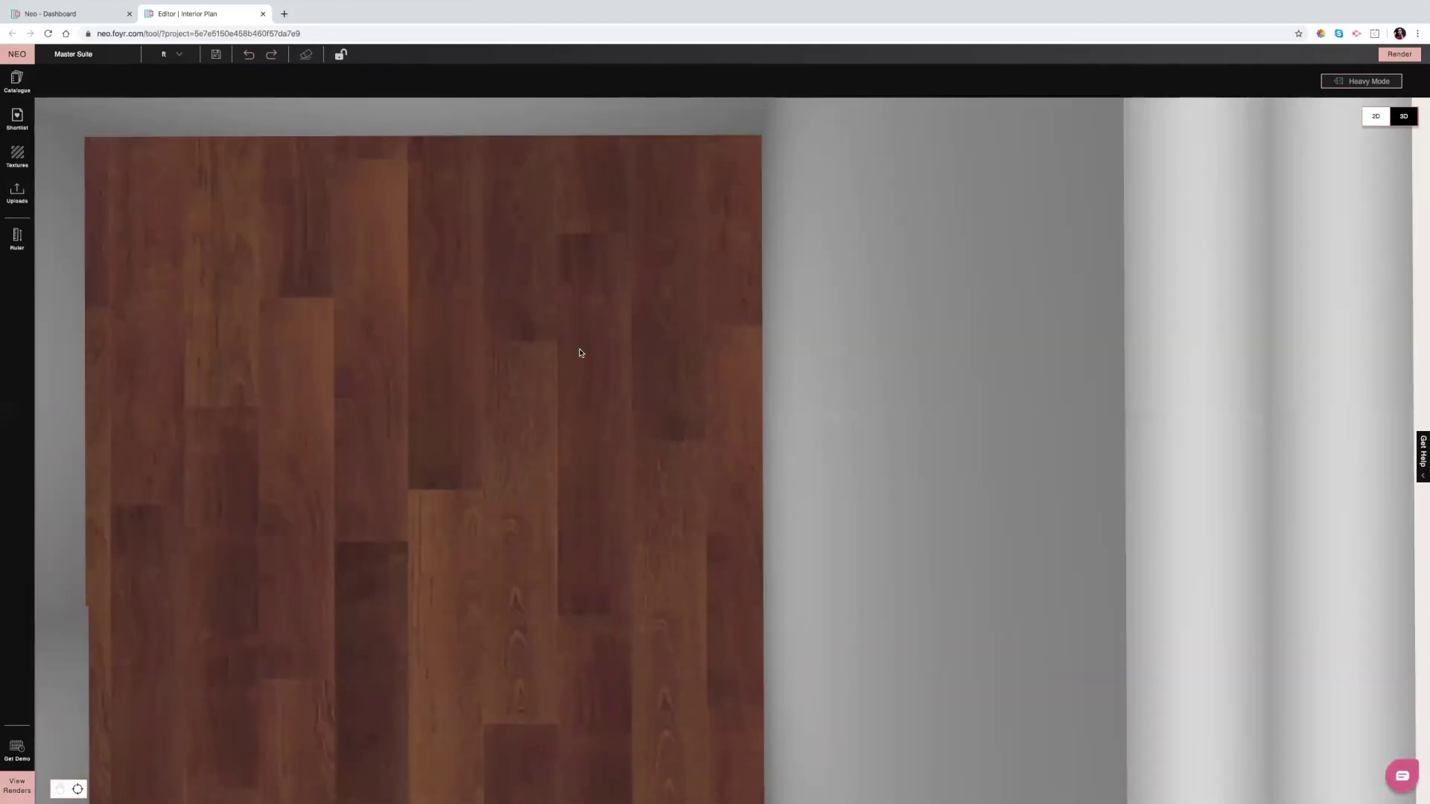
drag(581, 353, 610, 275)
scroll(609, 285, down, 5)
scroll(609, 285, down, 3)
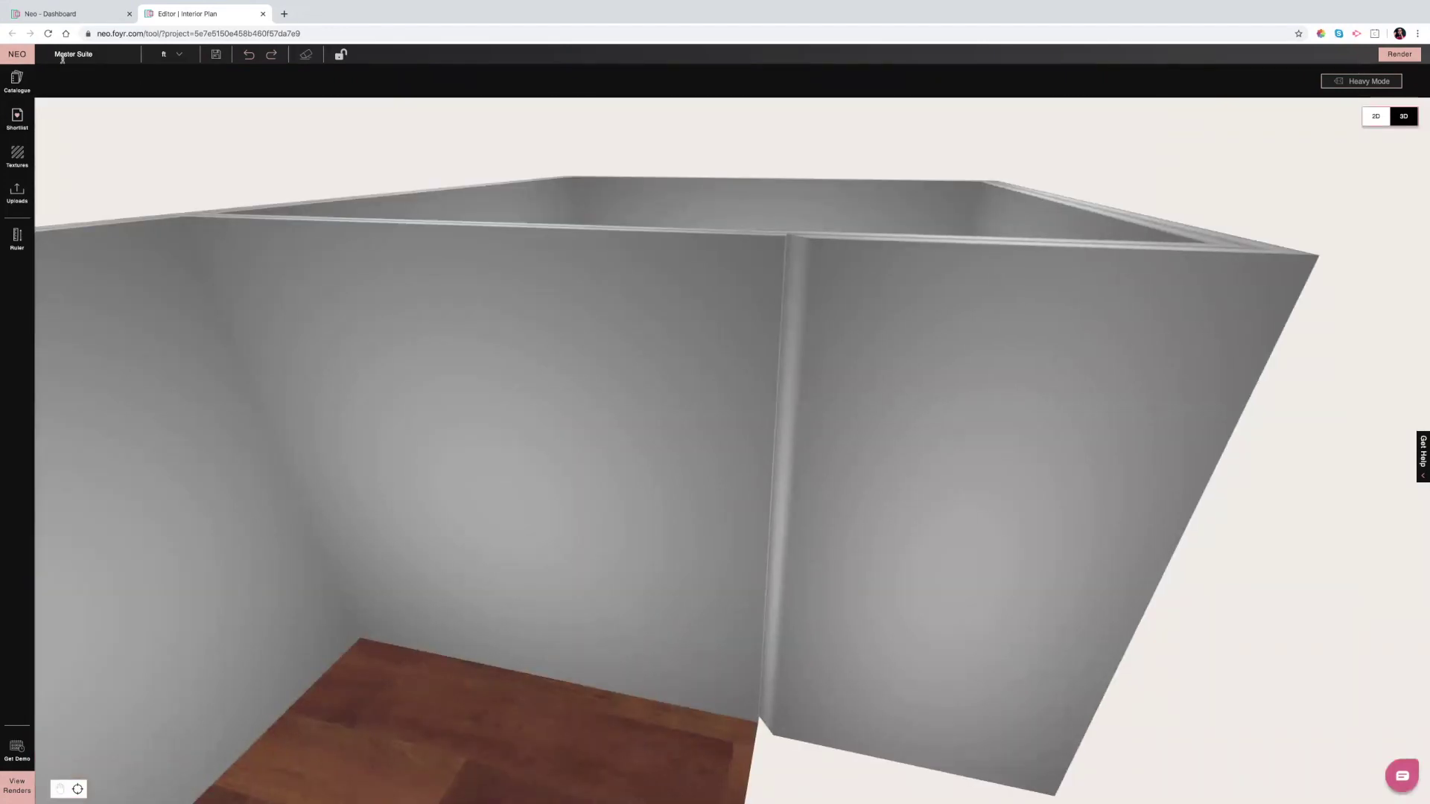
- Open the Ceiling Designs category of the building catalogue
click(21, 95)
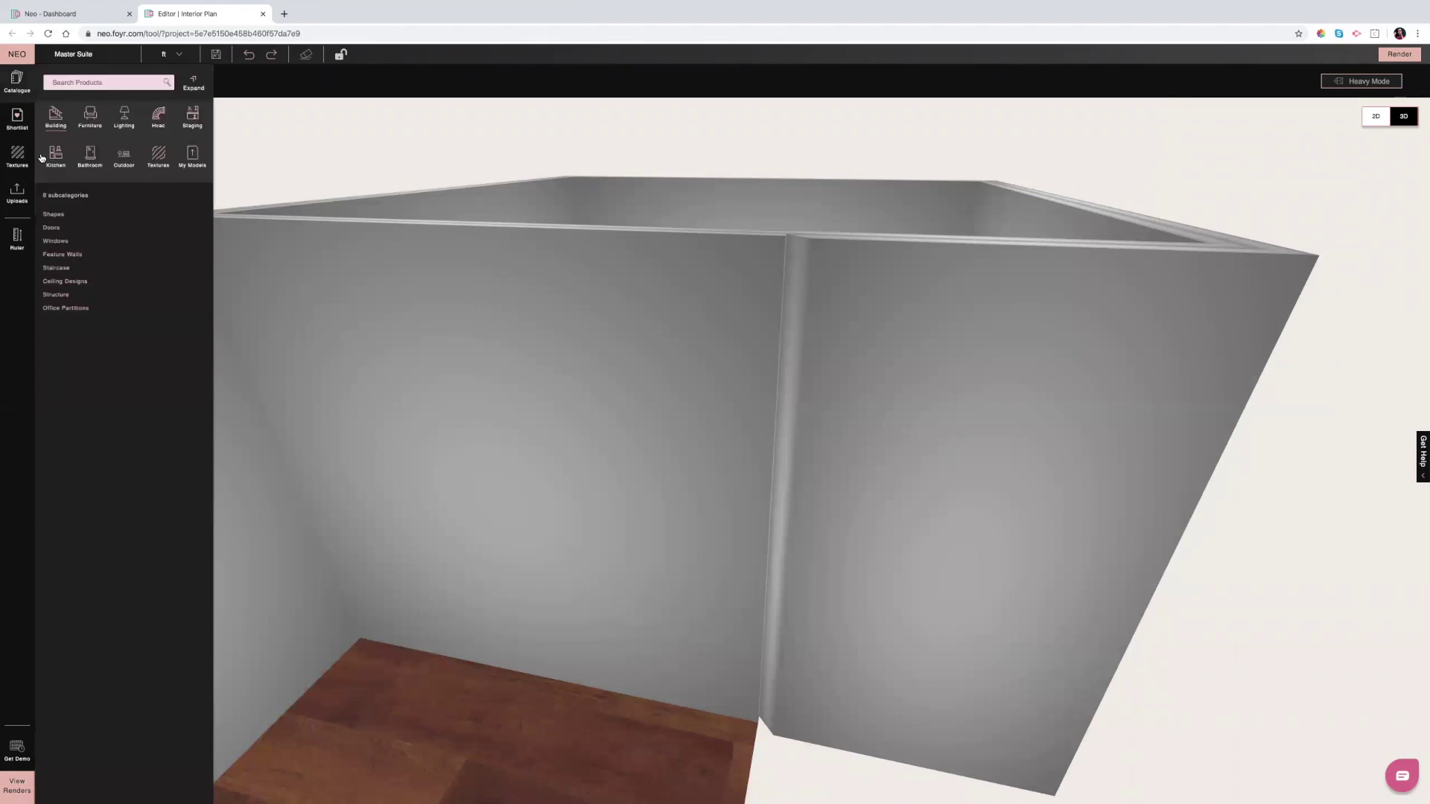
click(65, 283)
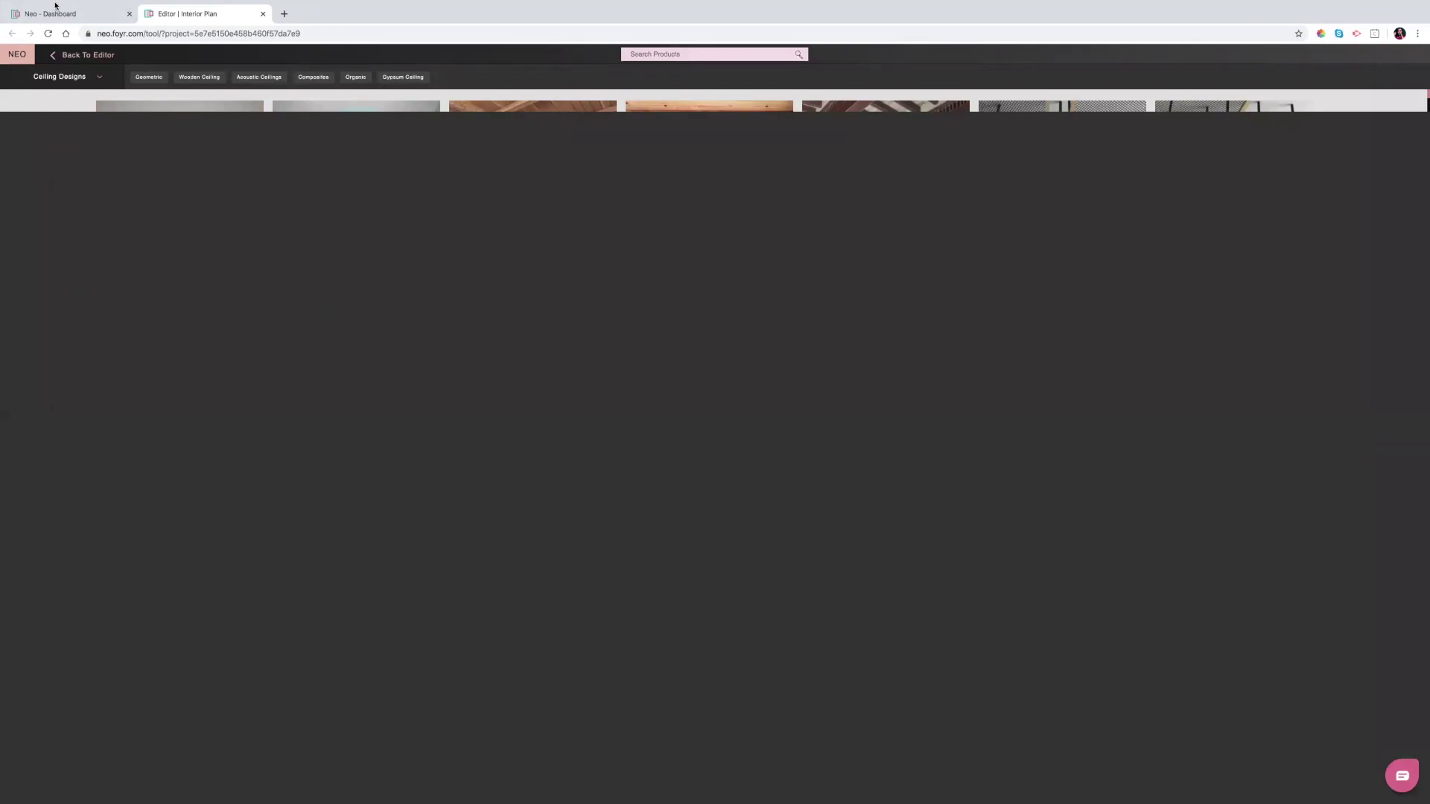
- Exit full screen, view the Organic ceiling designs in the building catalogue and return to the Master Suite's 3D editor
mouse_move(55, 4)
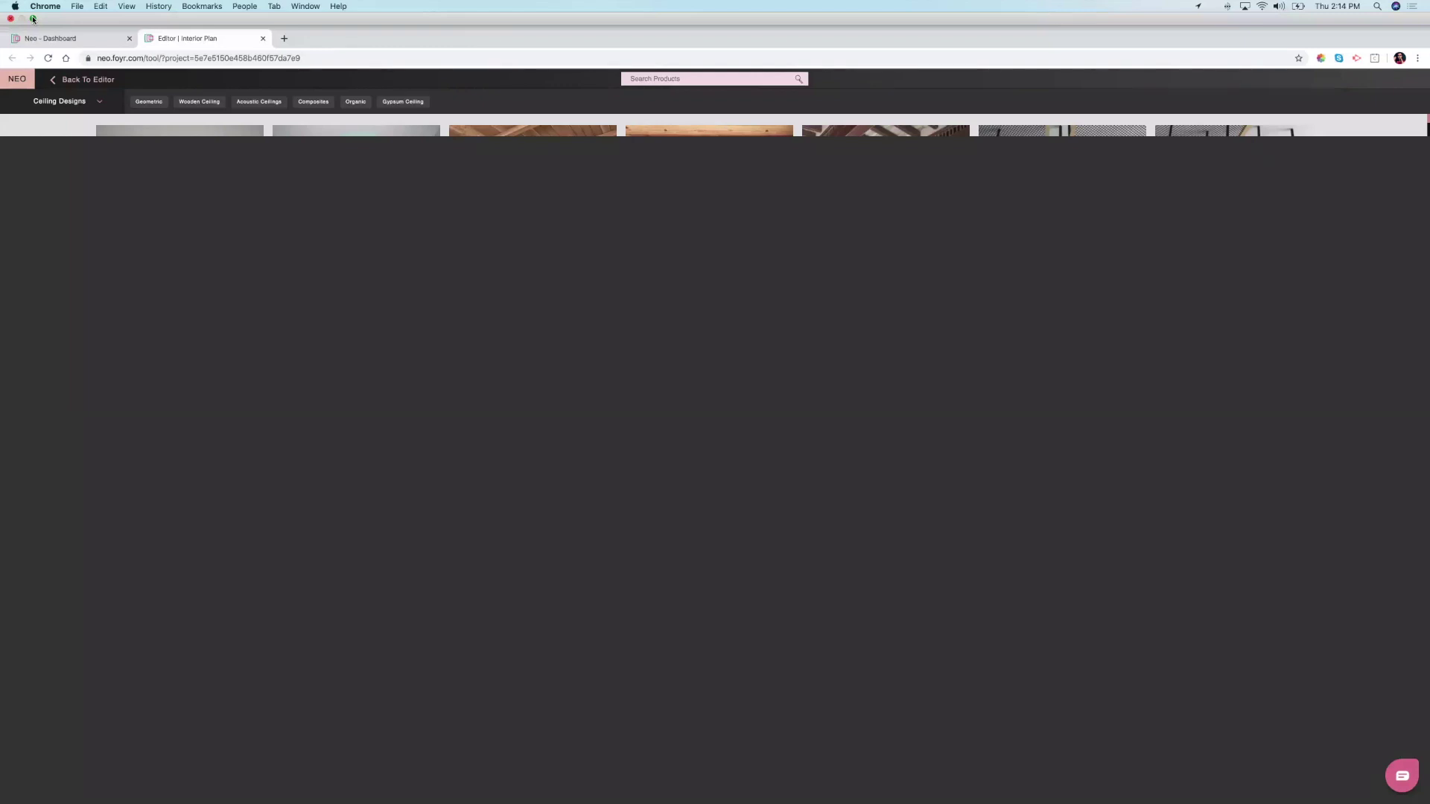
click(33, 19)
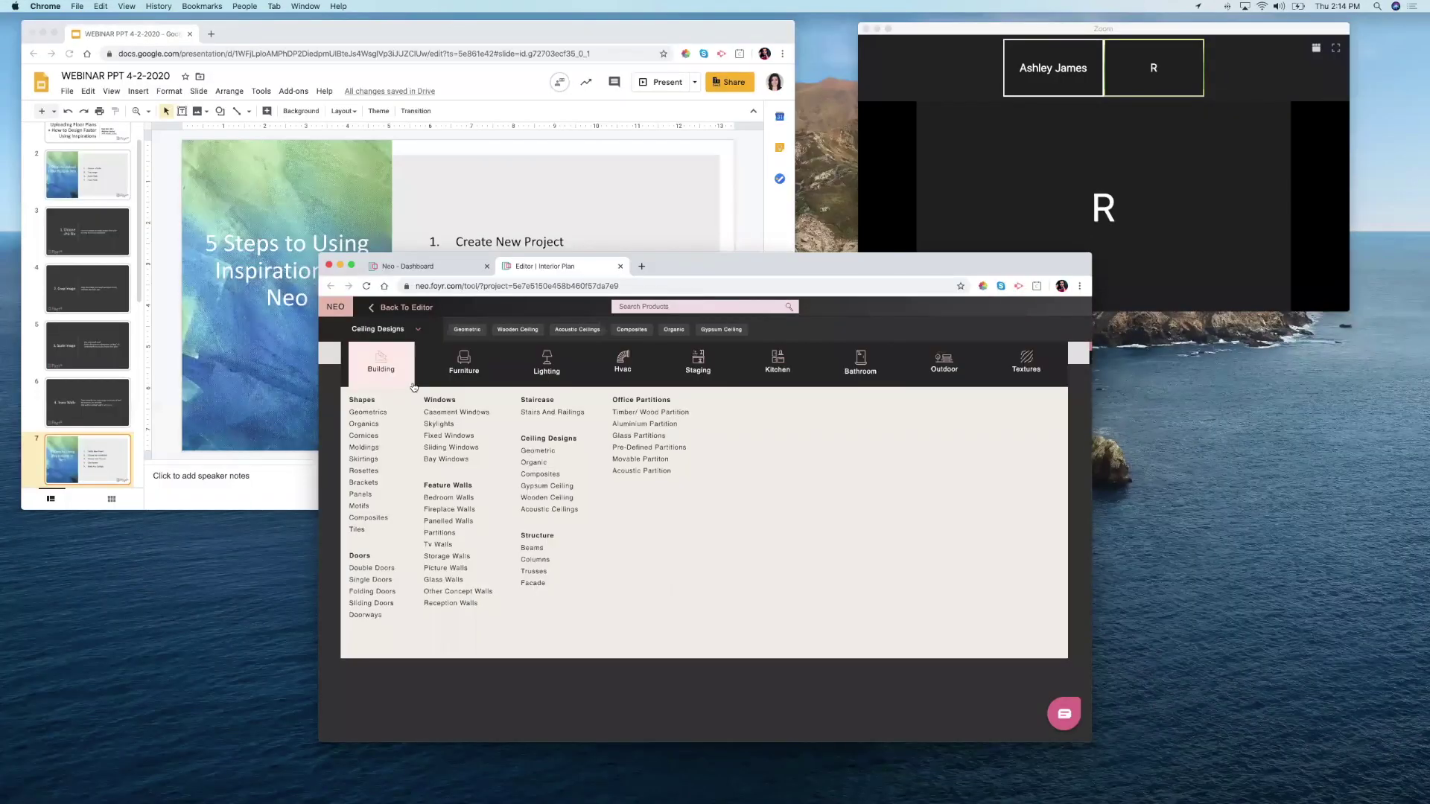
mouse_move(411, 383)
click(537, 465)
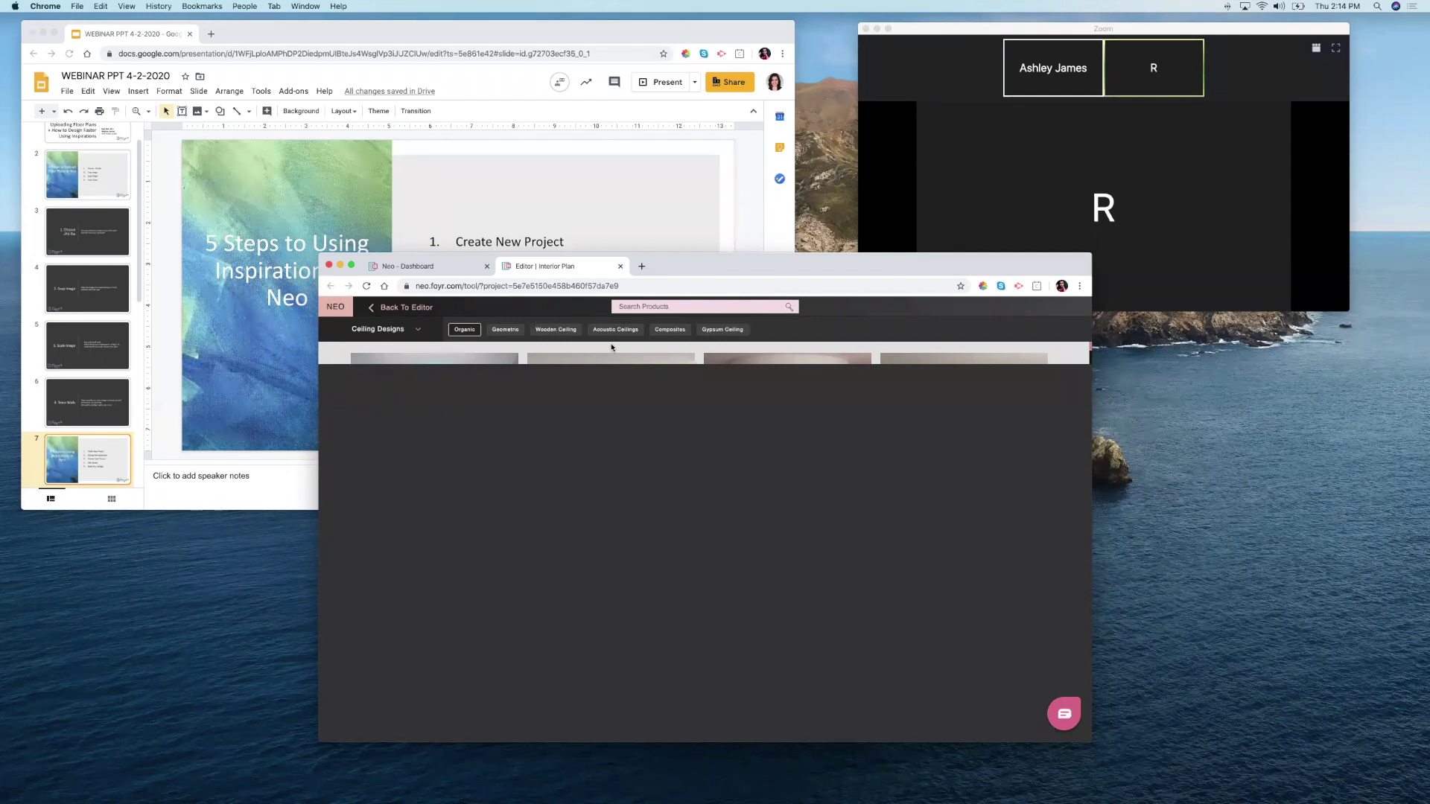
click(382, 308)
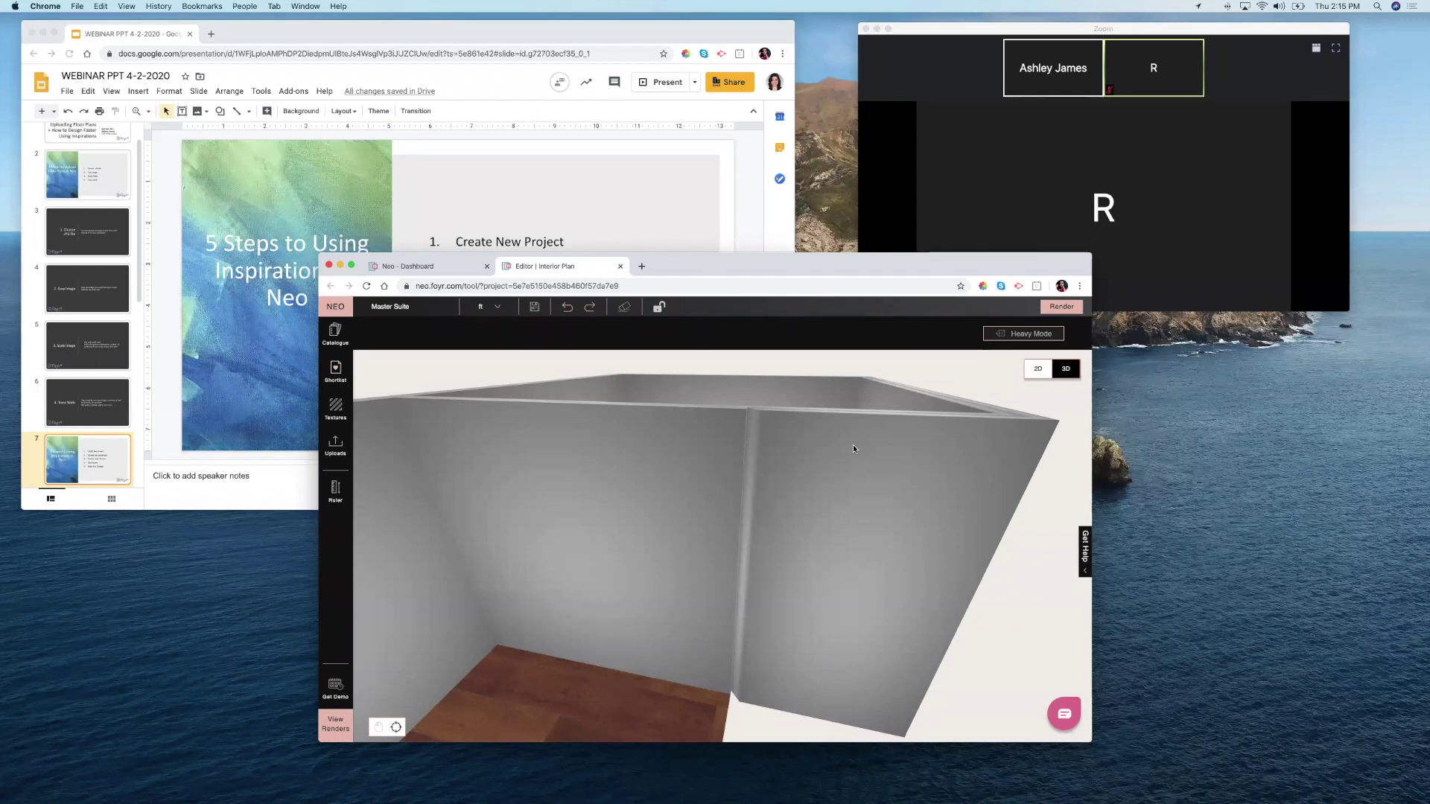
- Apply the Orange High Glossy material from the textures library to one wall of the room
drag(843, 547, 823, 559)
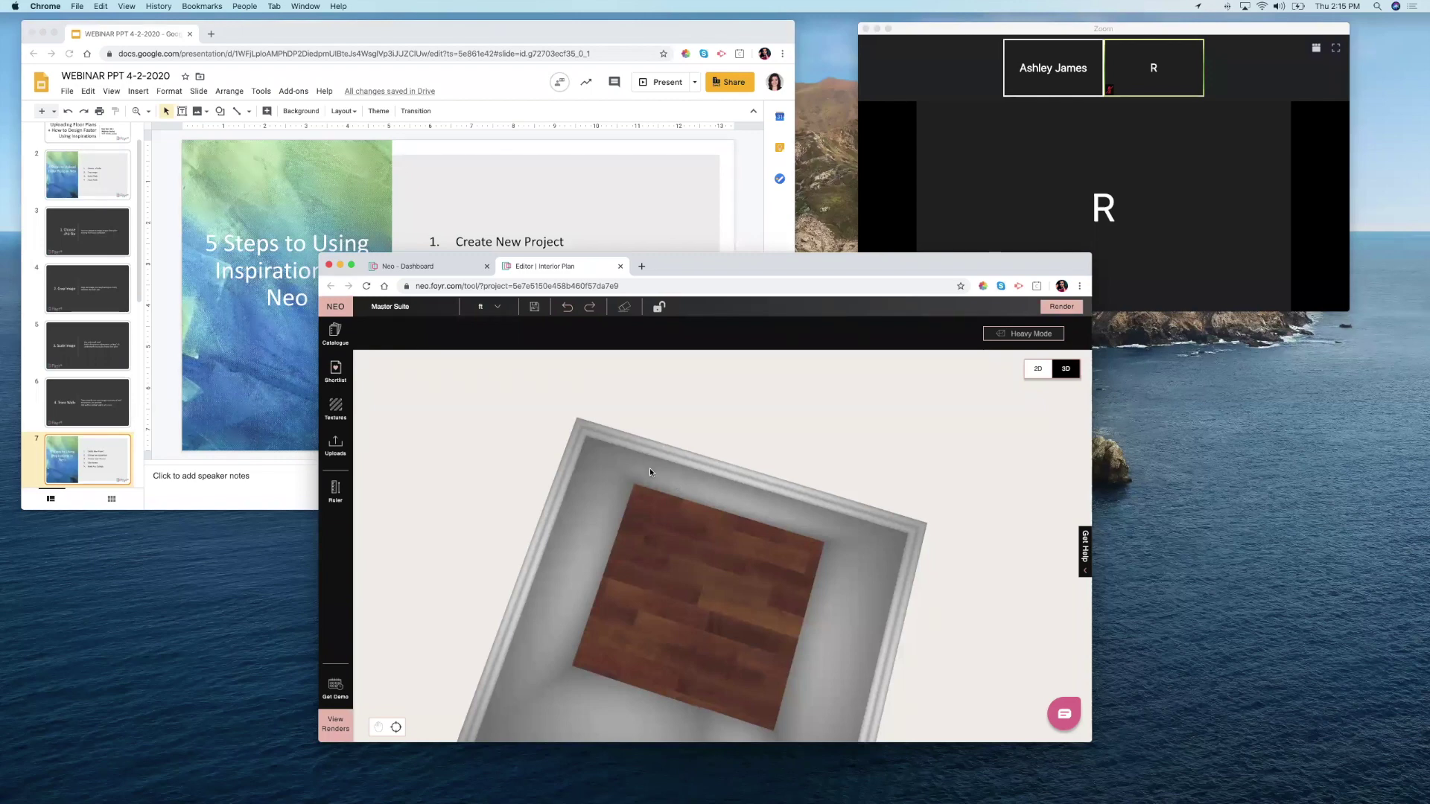
click(334, 414)
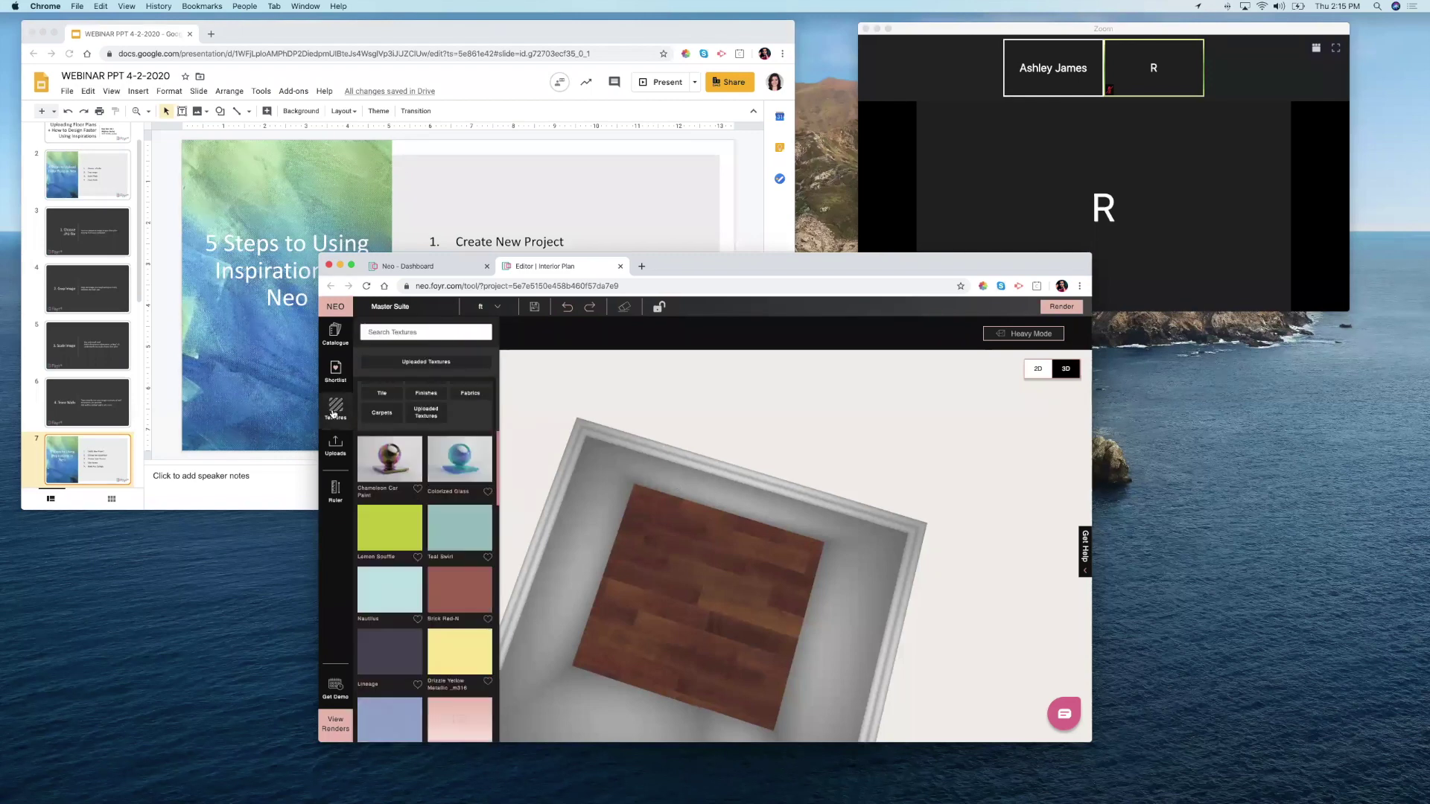
drag(391, 530, 794, 503)
drag(723, 538, 476, 514)
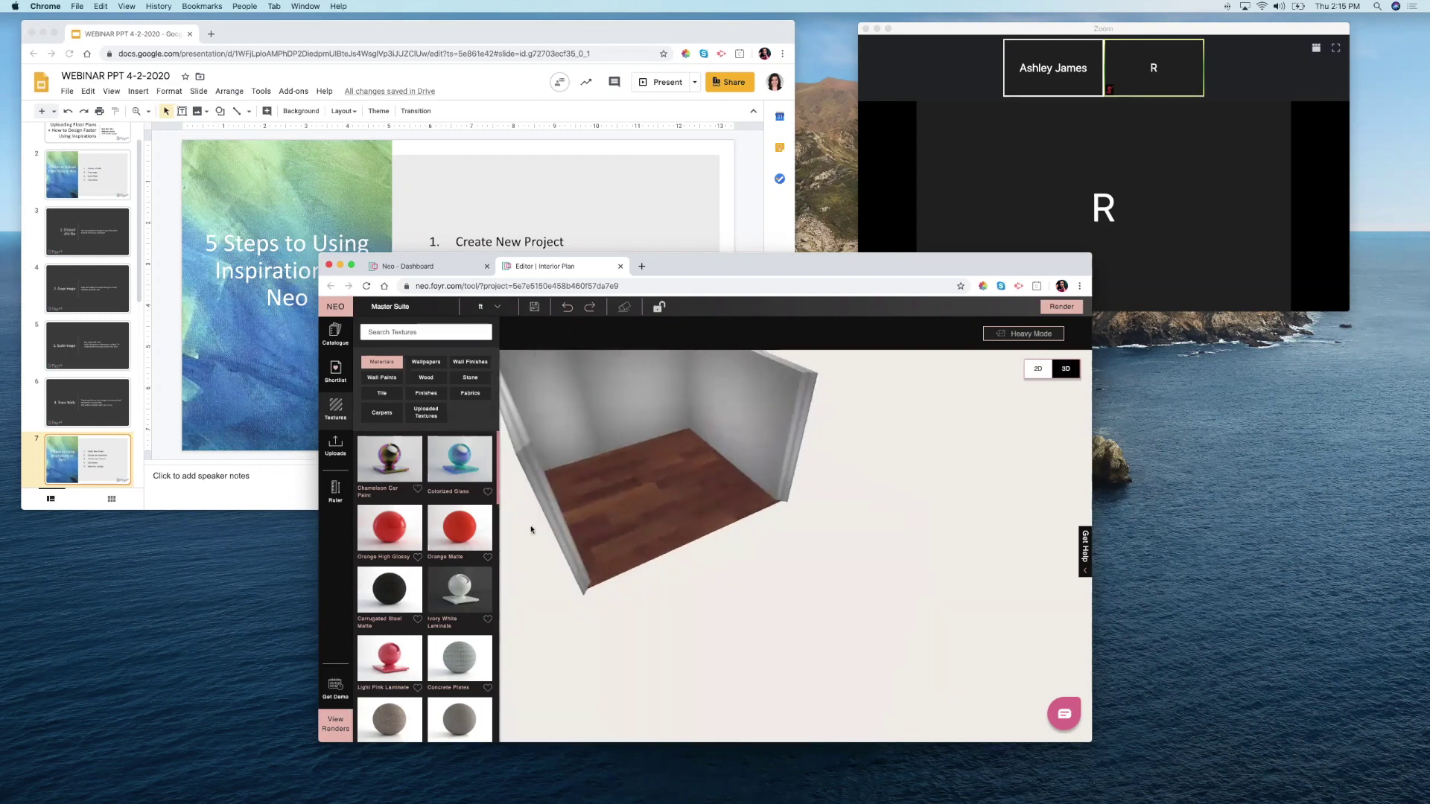
drag(579, 514, 481, 526)
drag(411, 627, 609, 511)
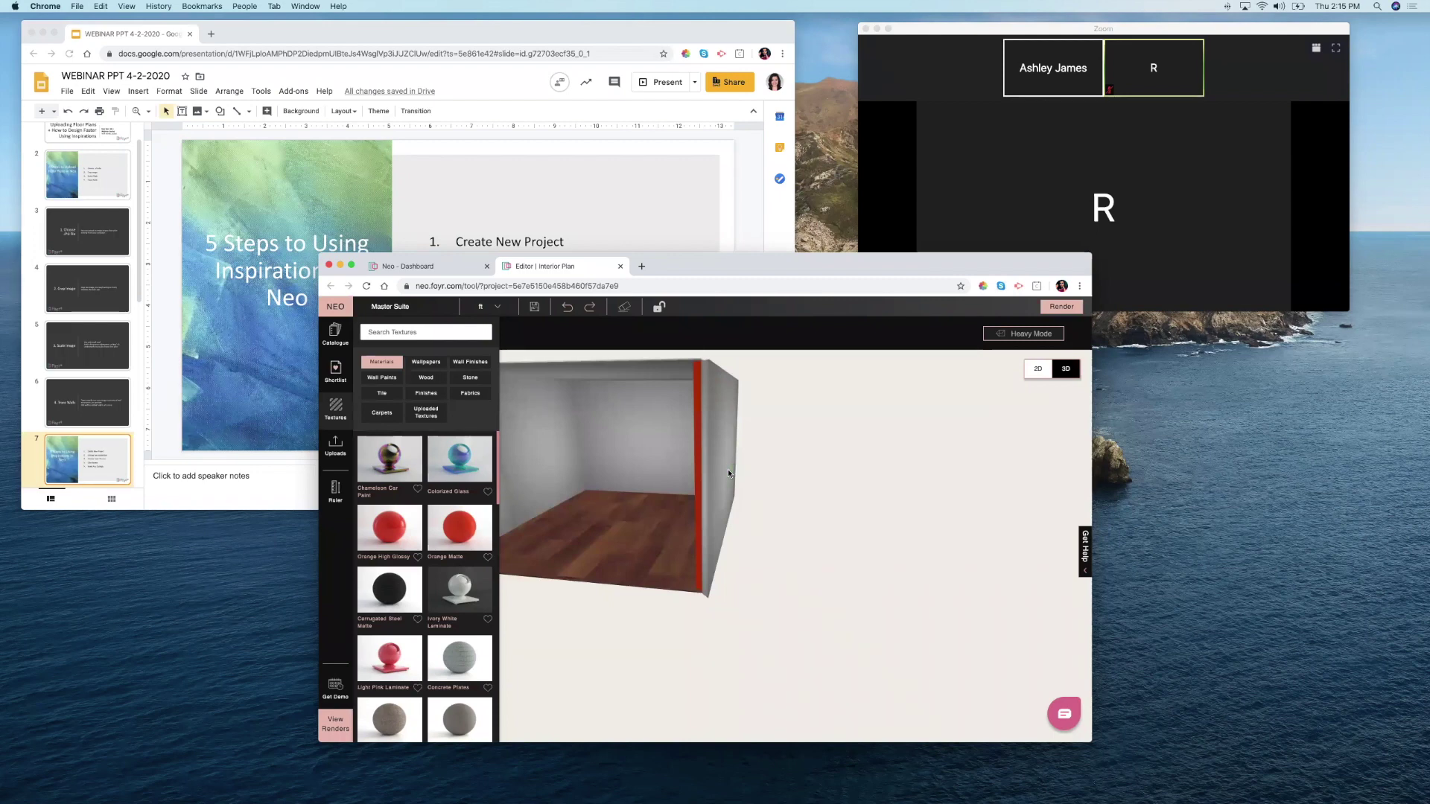
- Examine the recoloured wall from above and from inside the room, and show the editor in full screen
drag(728, 473, 758, 572)
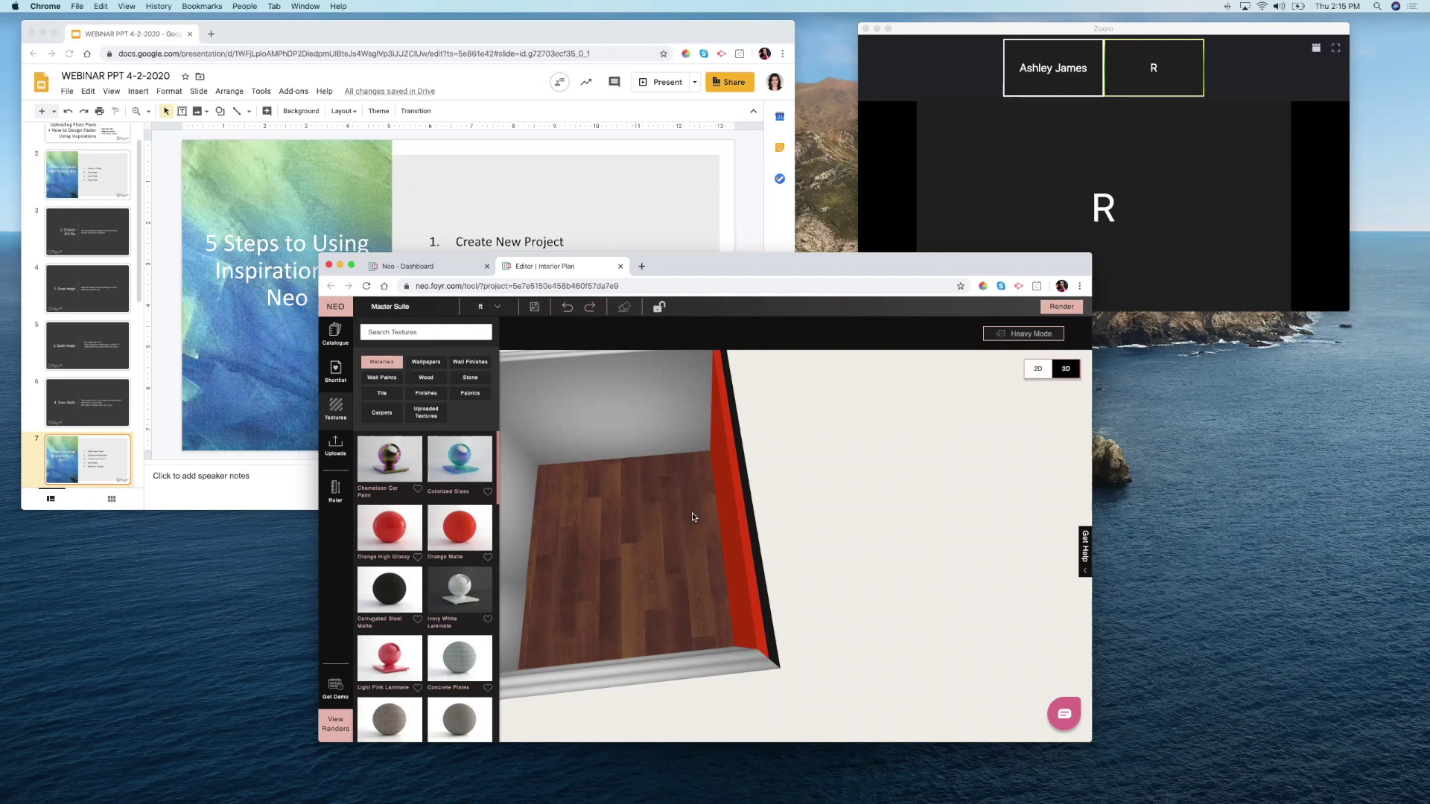
drag(621, 538, 725, 546)
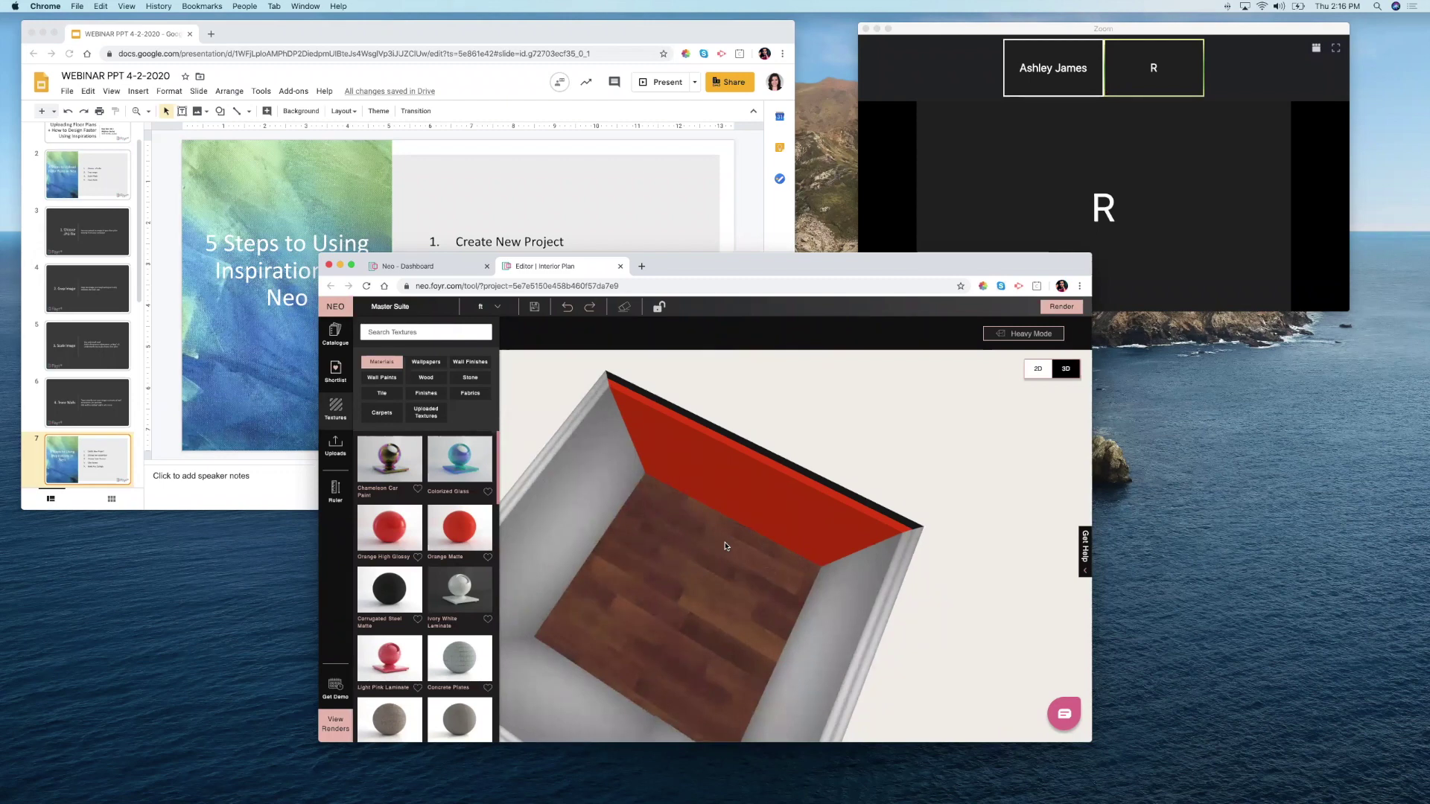
drag(725, 546, 754, 510)
double_click(754, 509)
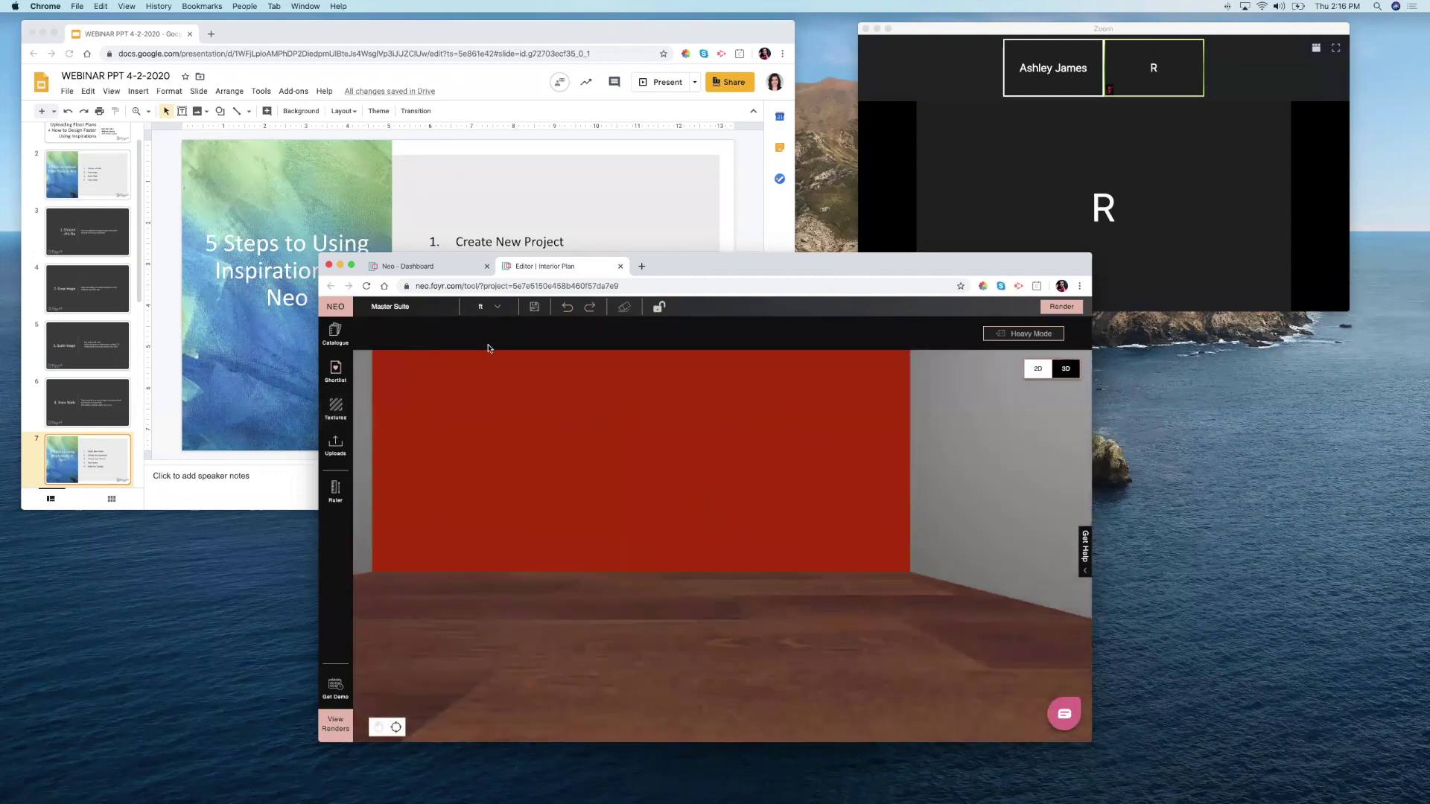
click(352, 266)
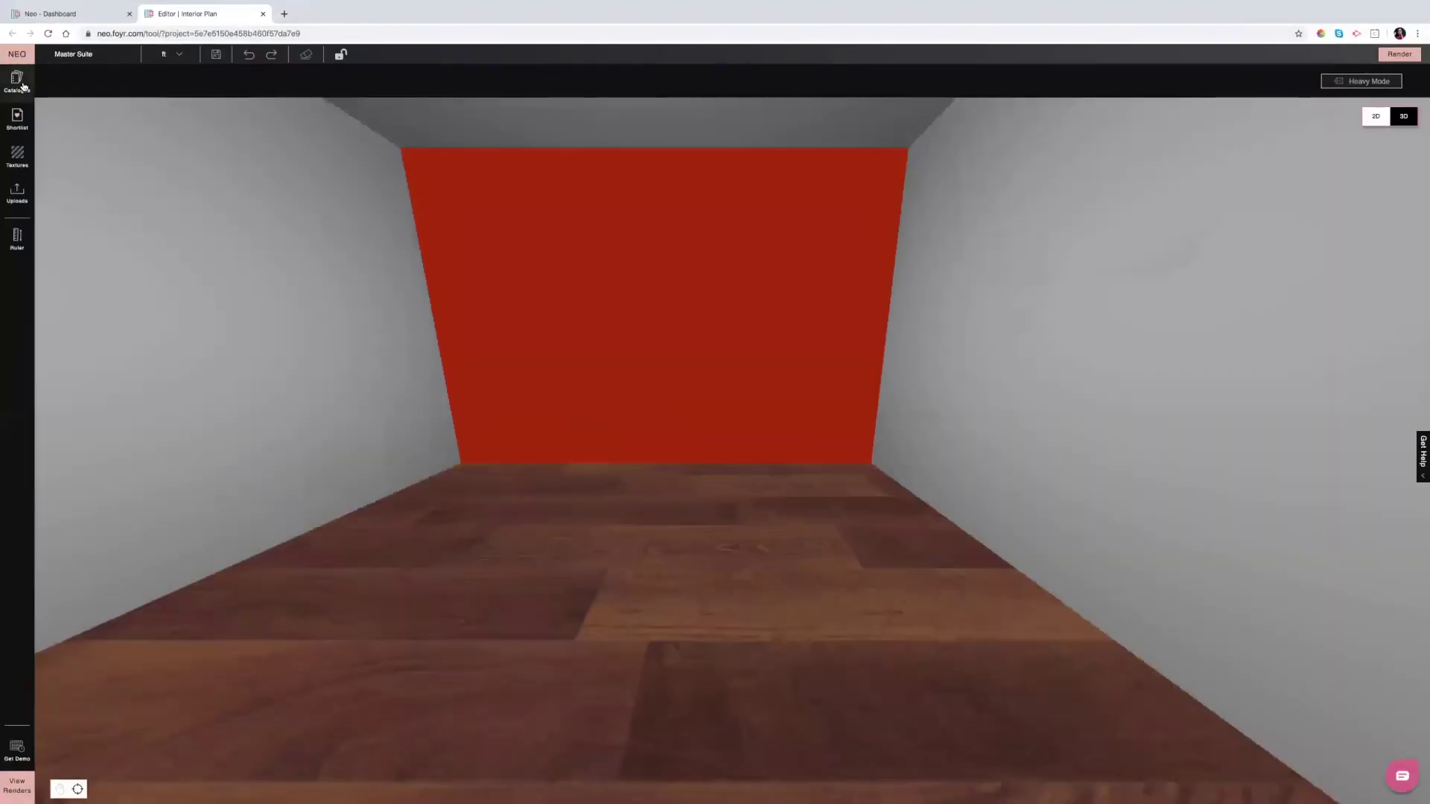
- Bring up the catalogue's Ceiling Designs category once more and look over its category list
click(17, 81)
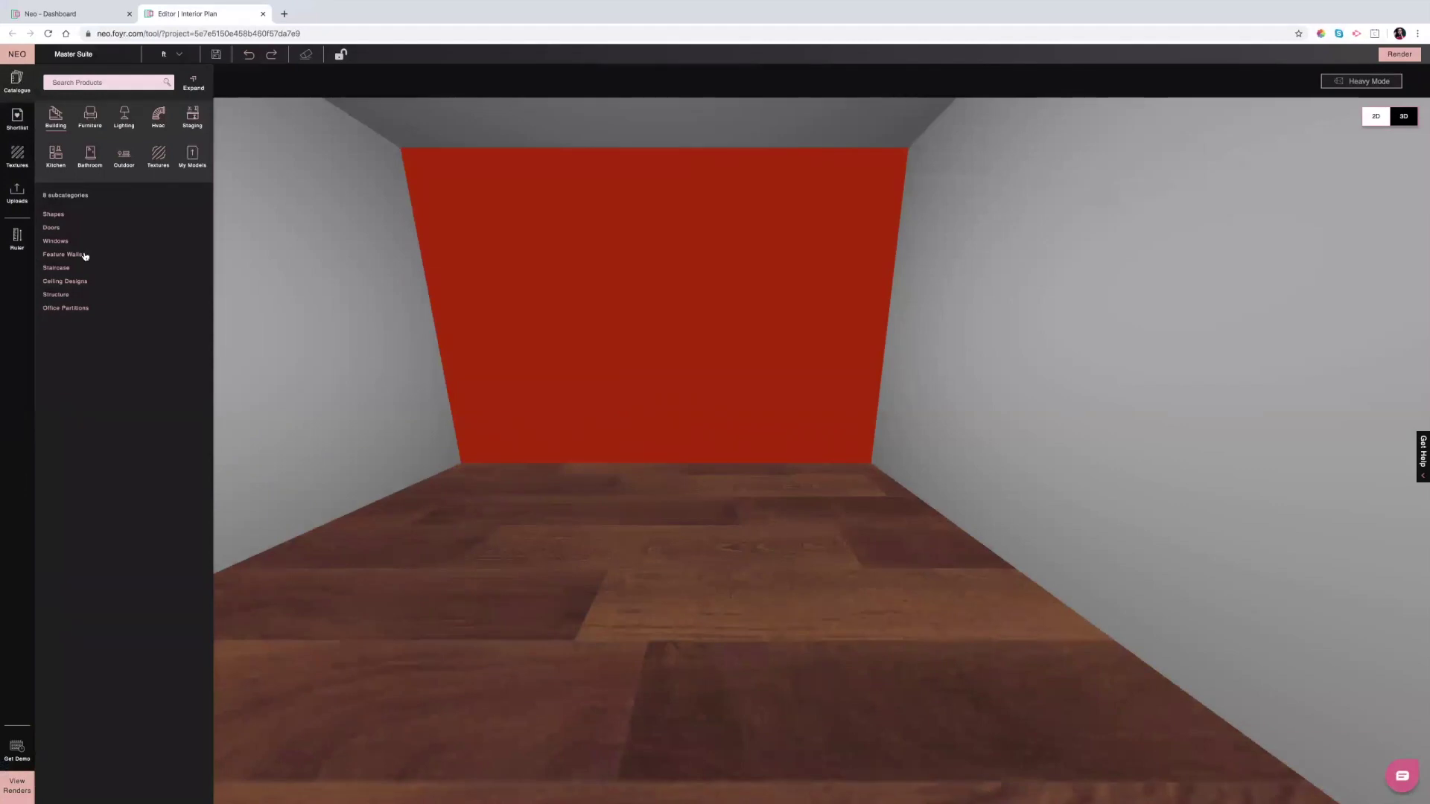
click(66, 281)
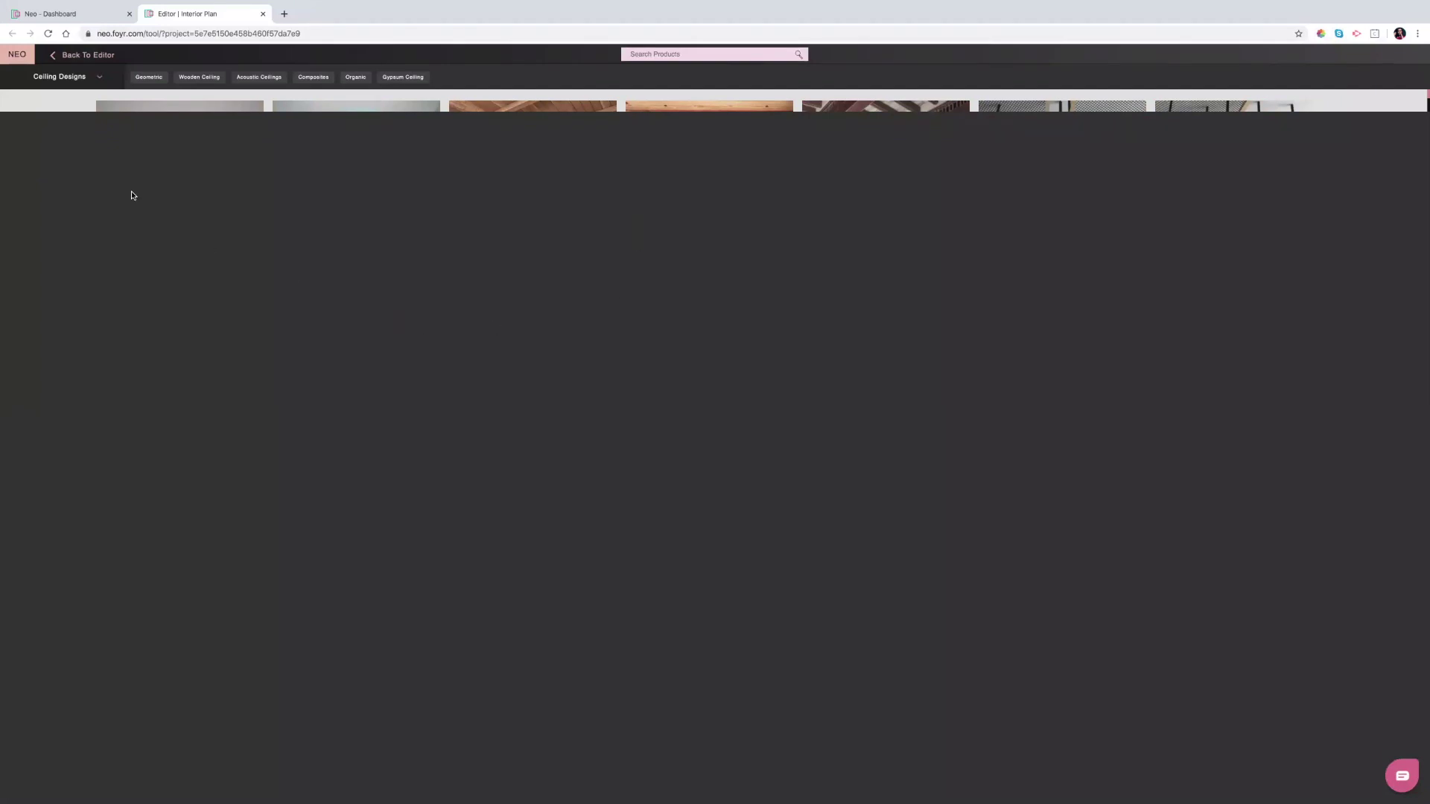
click(66, 75)
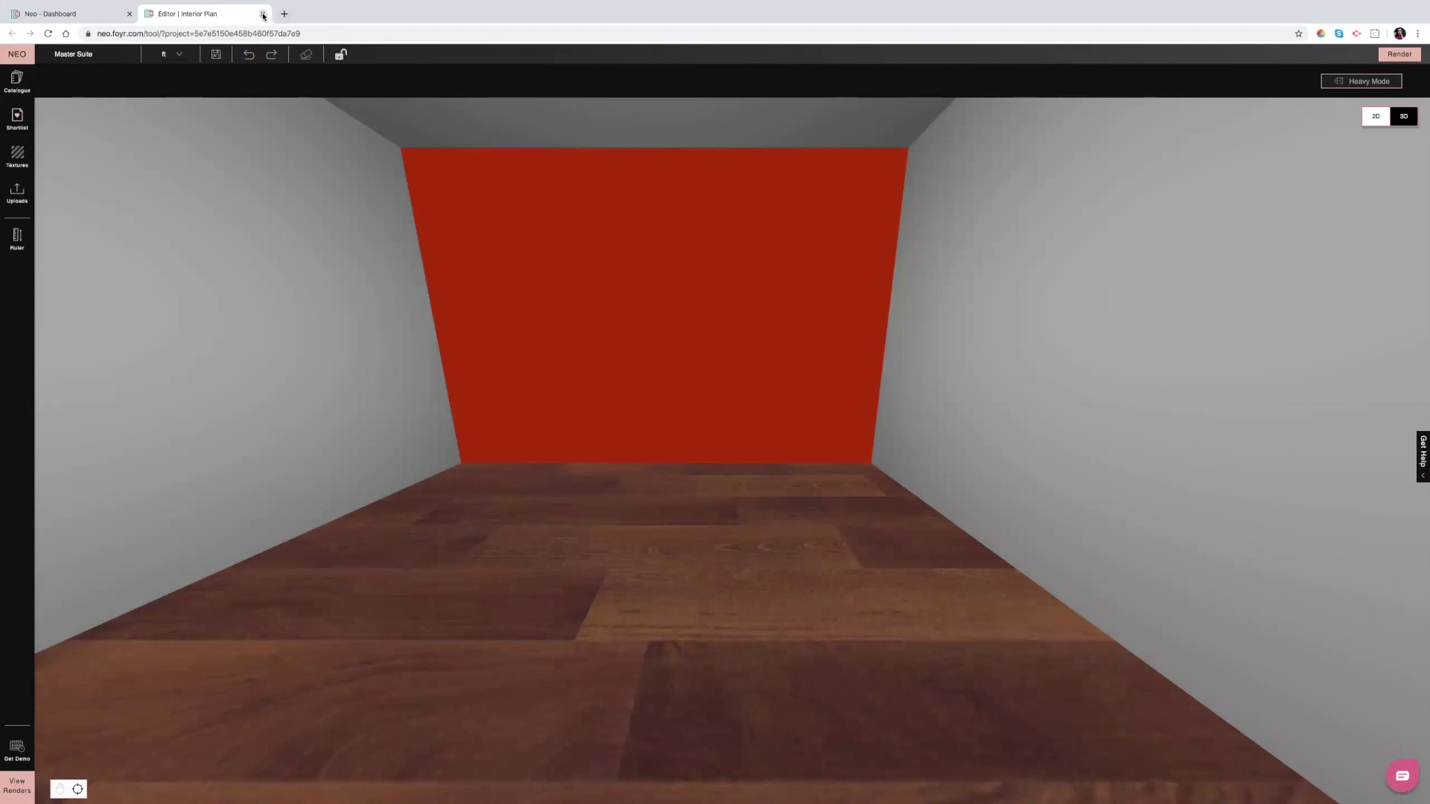
- Close the Master Suite editor and switch to the webinar slides in Google Slides, shown full screen
click(263, 14)
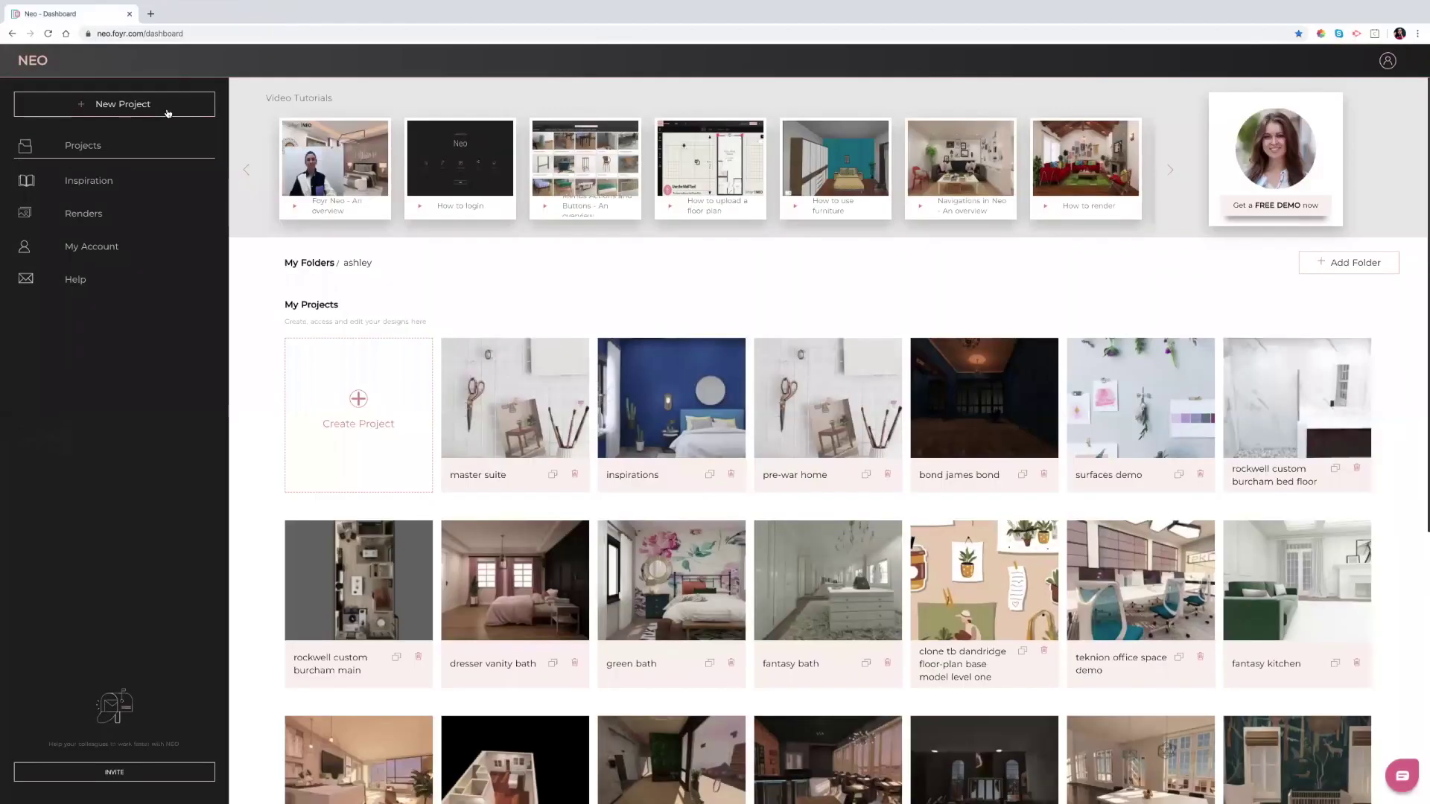
mouse_move(40, 5)
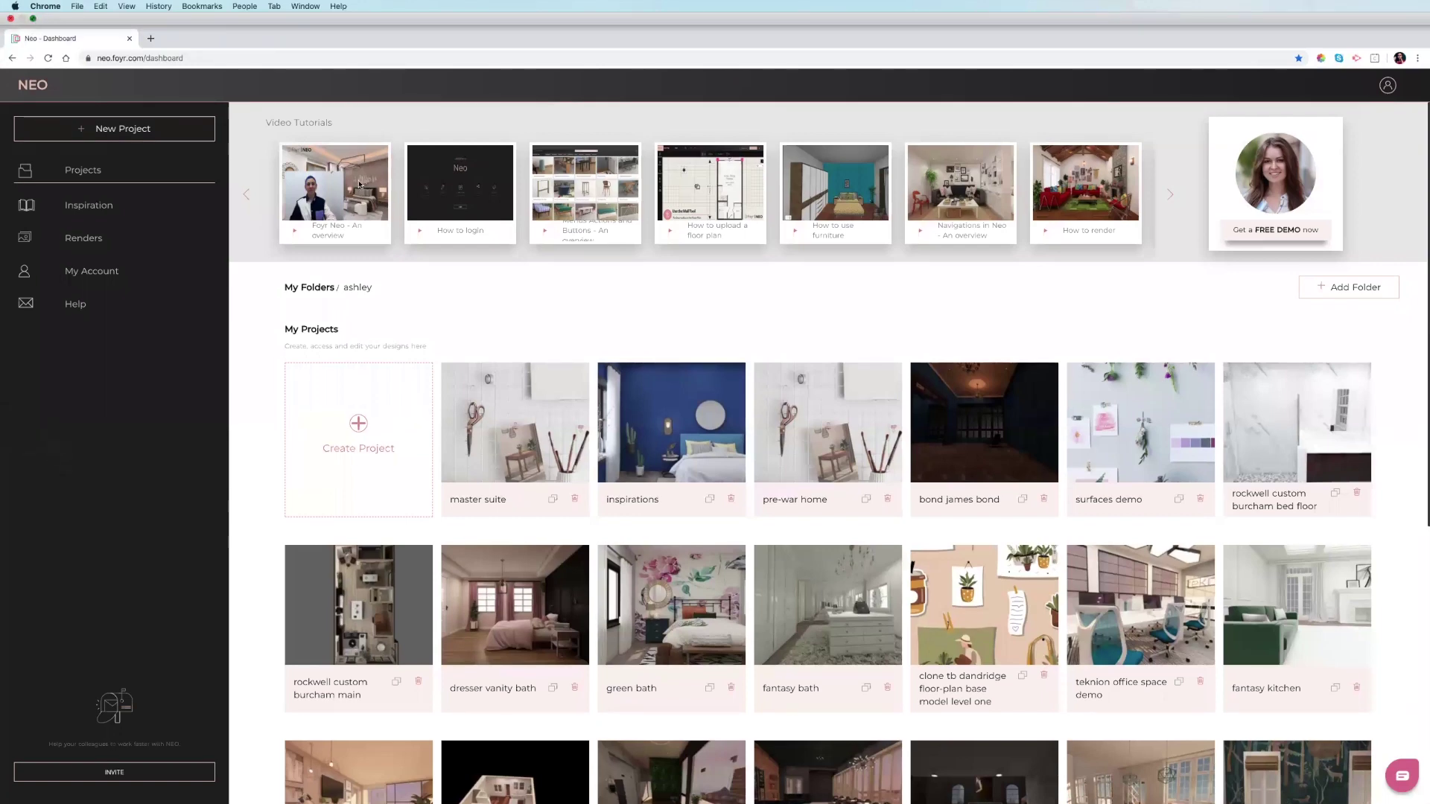
click(35, 20)
click(53, 33)
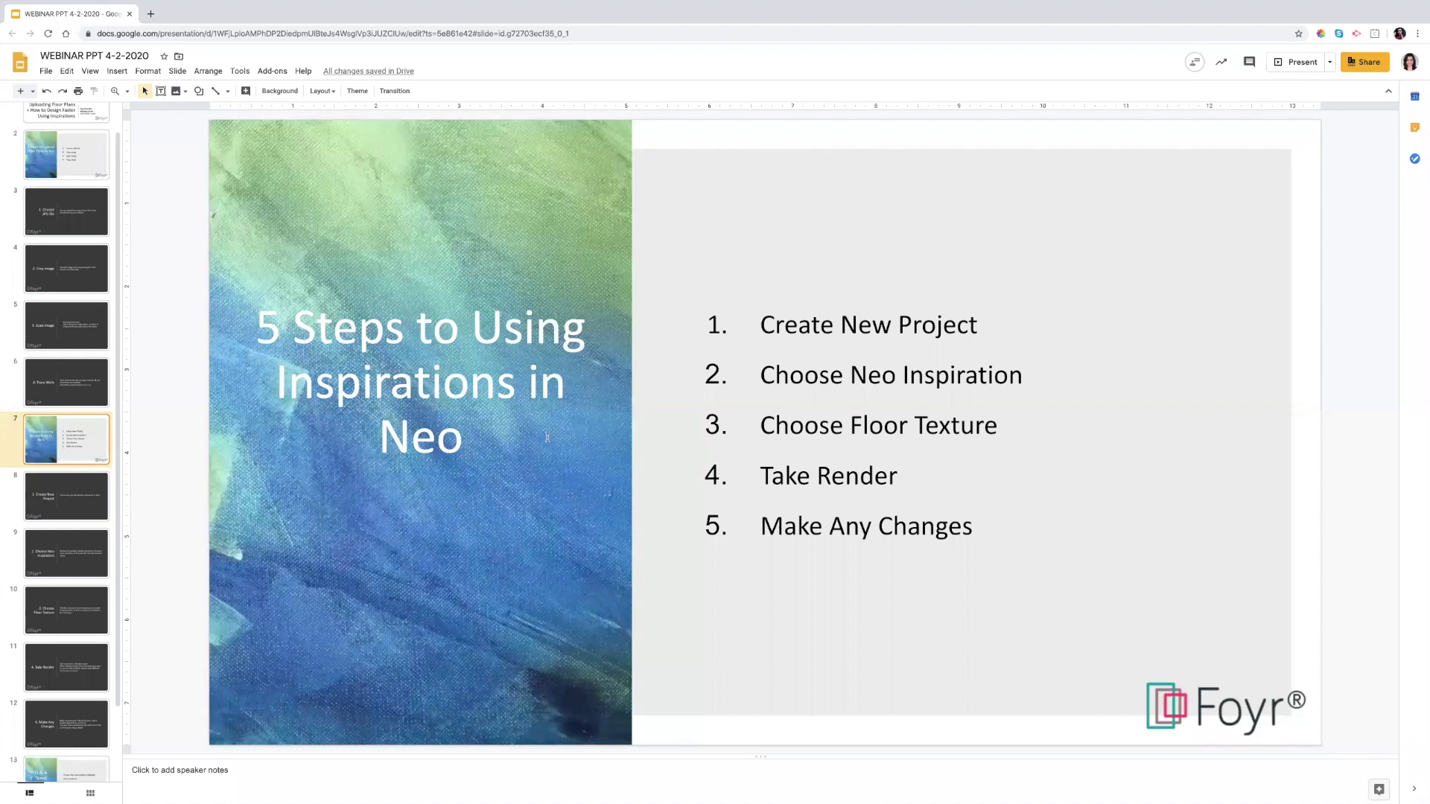
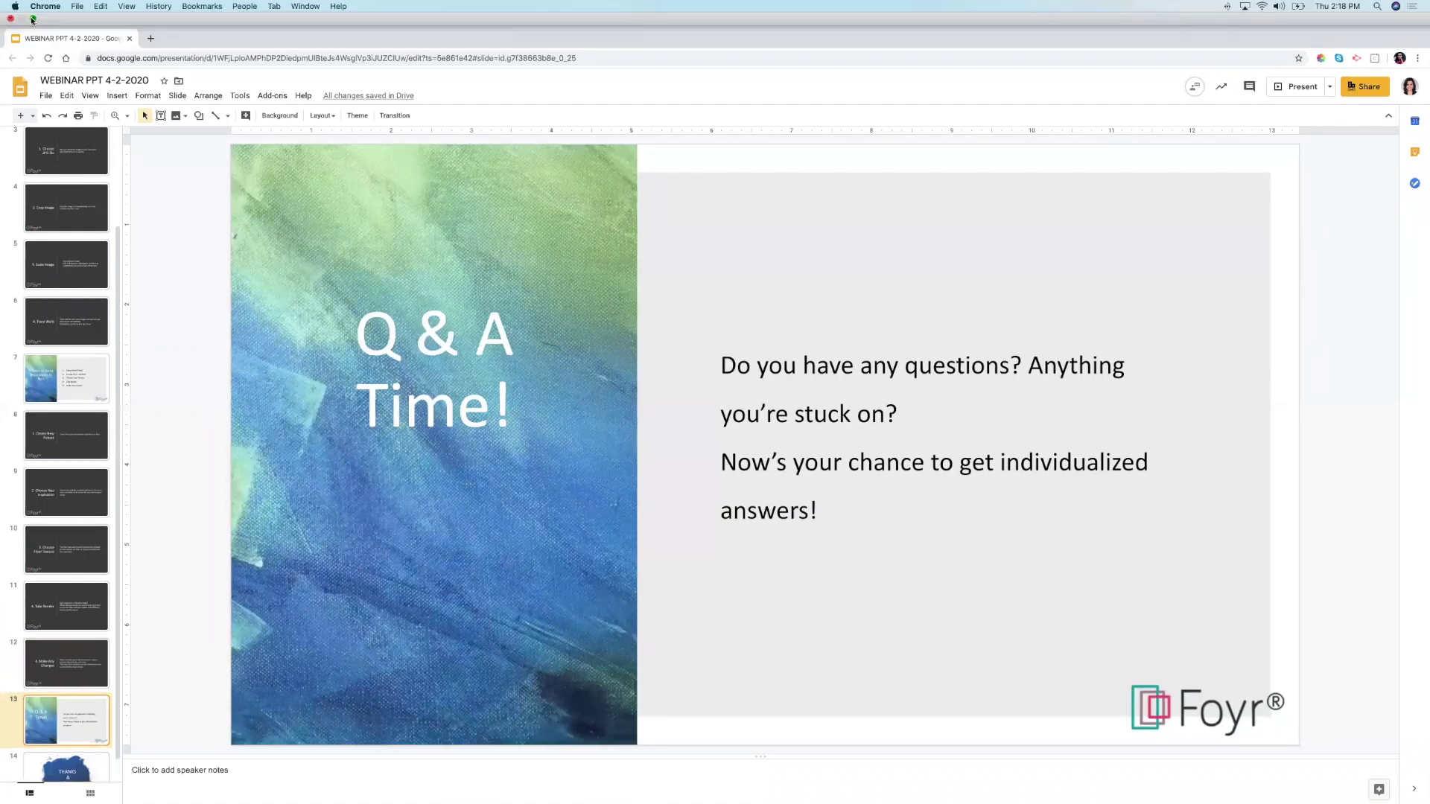
- Switch from the slides to the Foyr Neo dashboard in full screen, and show and dismiss the support chat
key(ctrl+super+f)
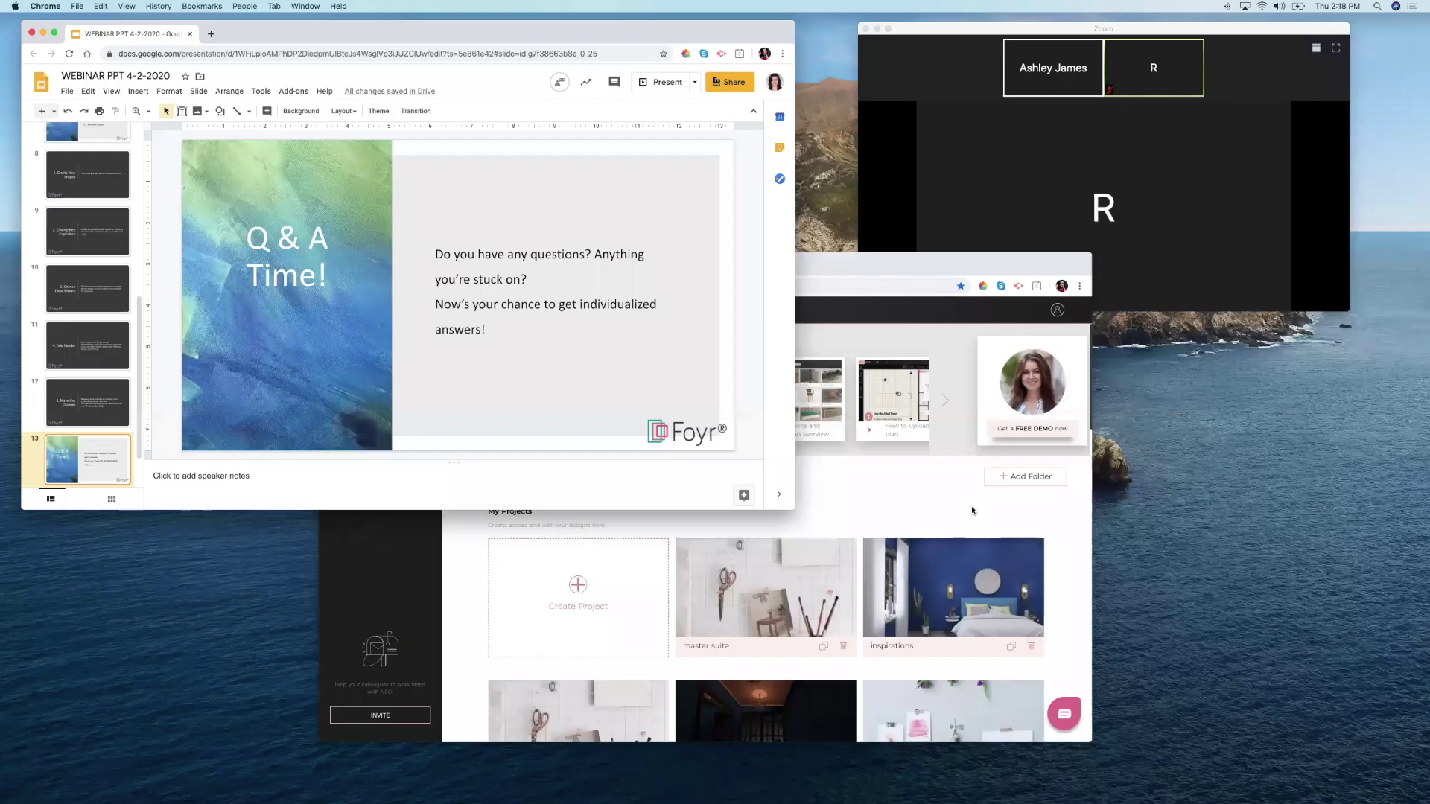
click(779, 270)
drag(354, 266, 353, 195)
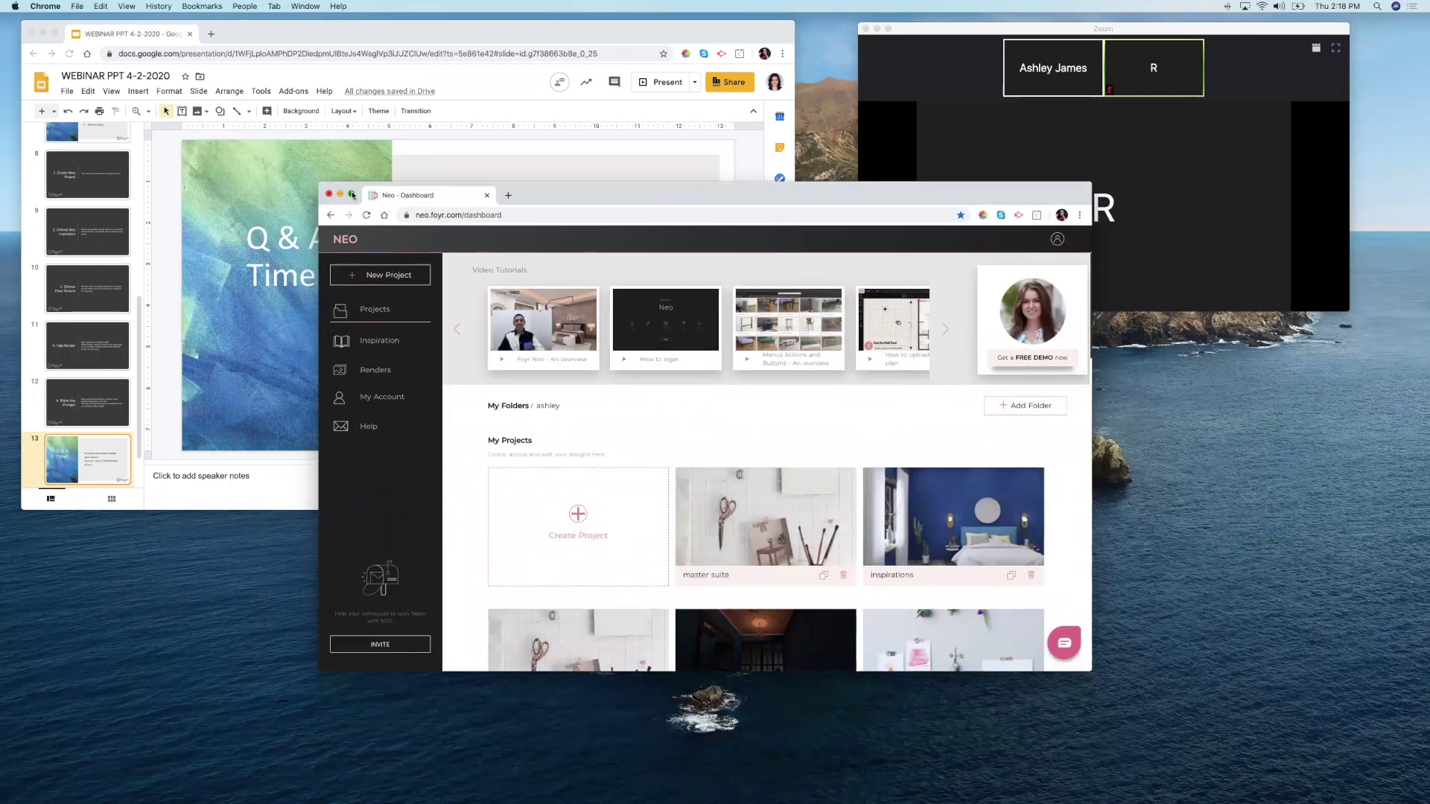
click(352, 194)
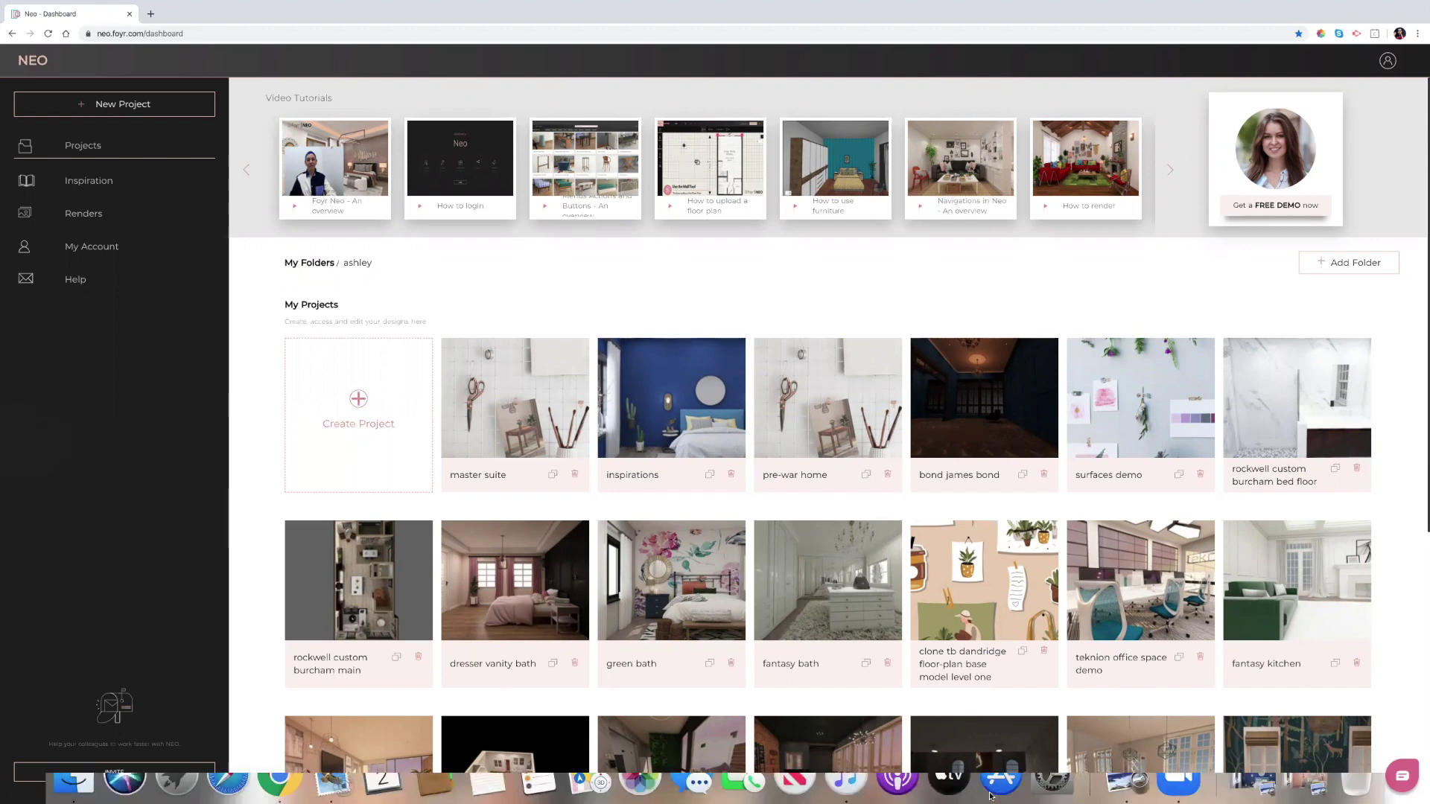
click(1403, 778)
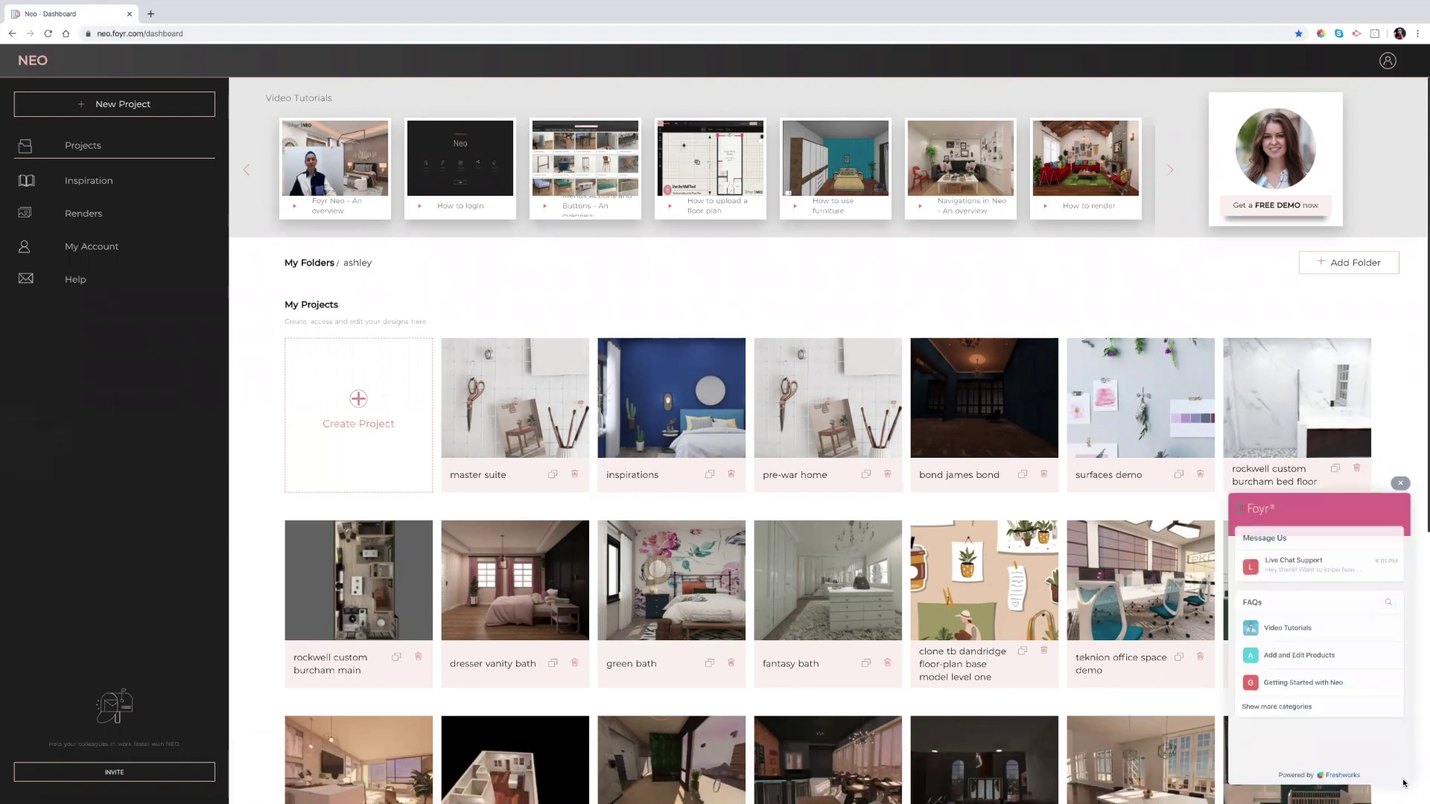
click(1399, 484)
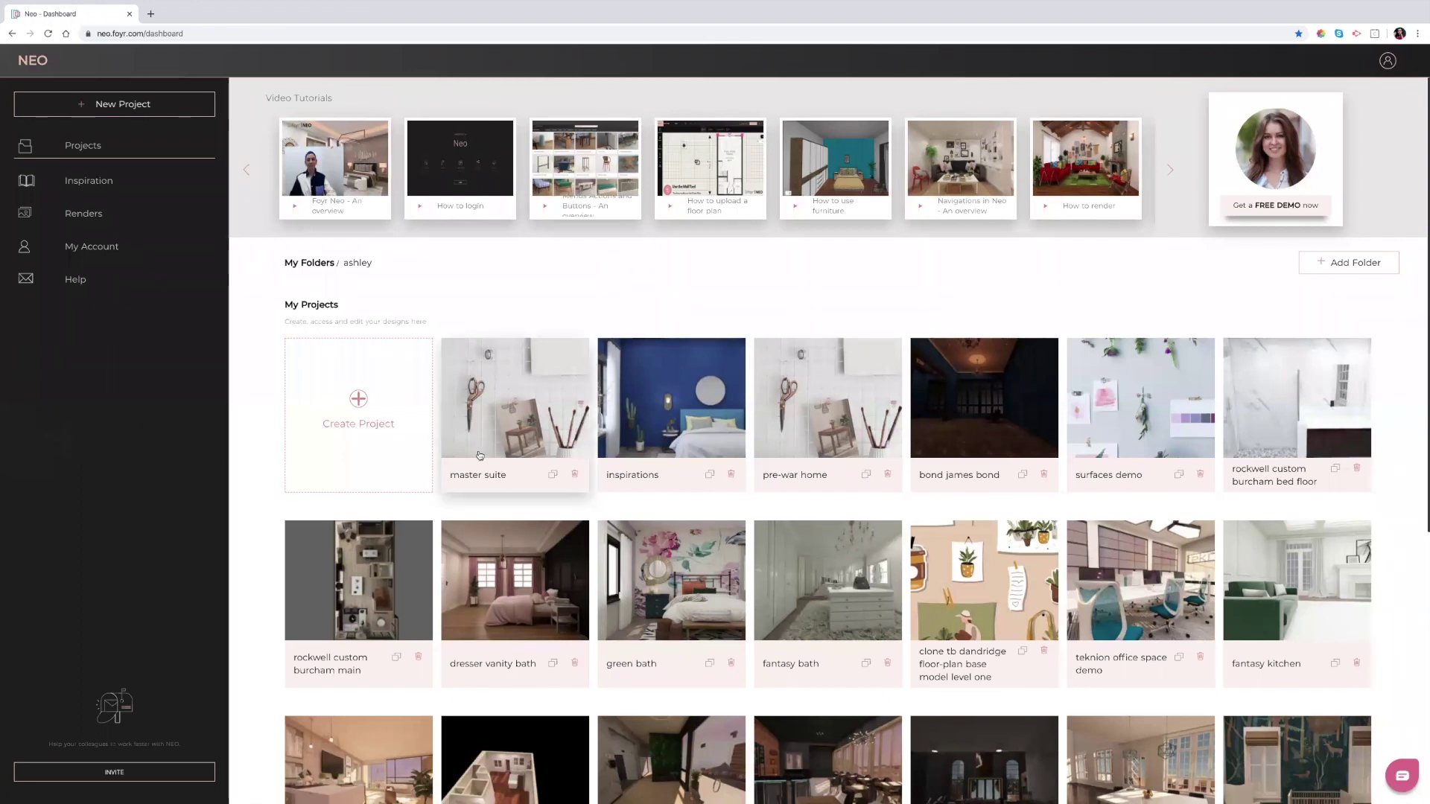
- Open the inspirations project, dismiss the webinar banner and erase the whole canvas
click(632, 405)
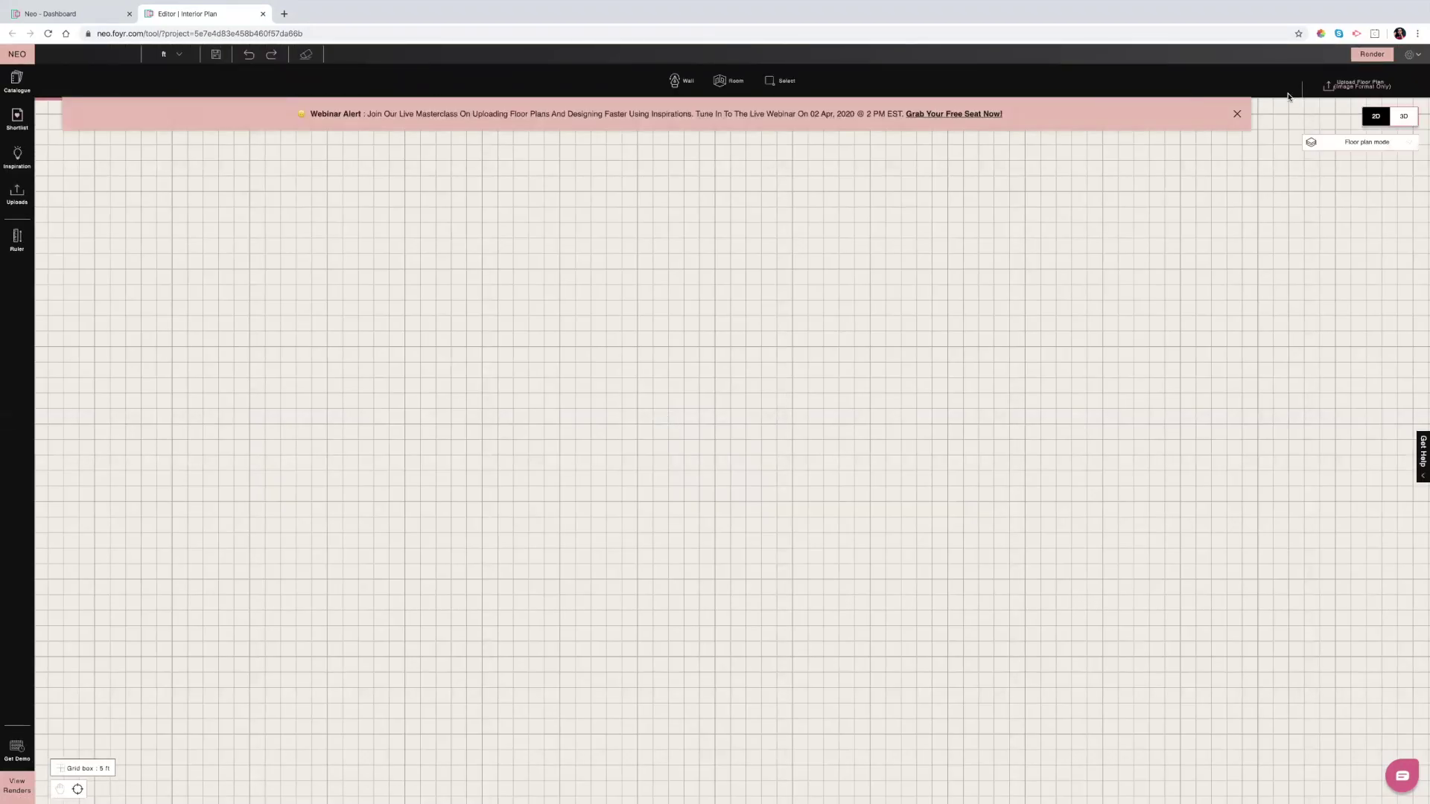
click(1237, 115)
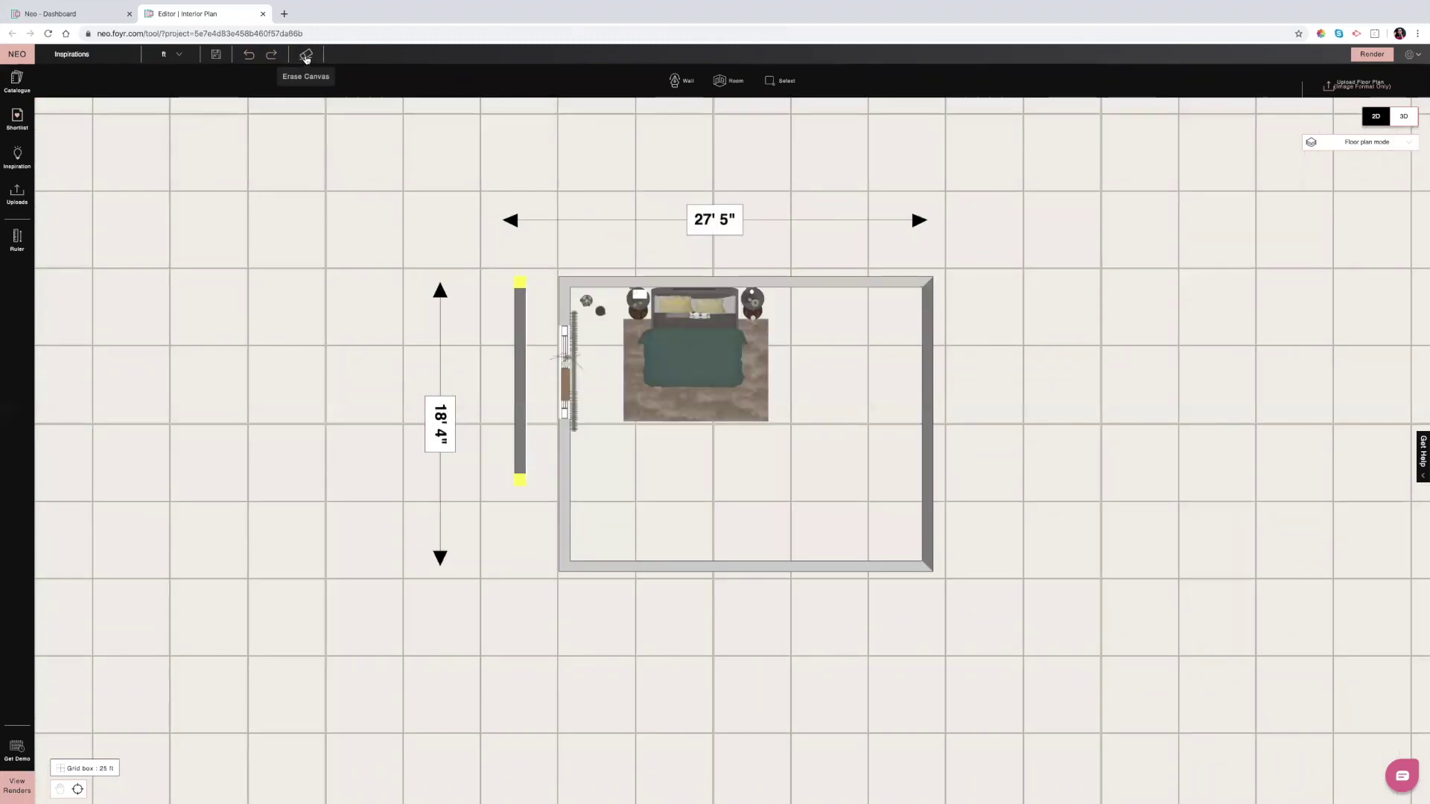
click(305, 59)
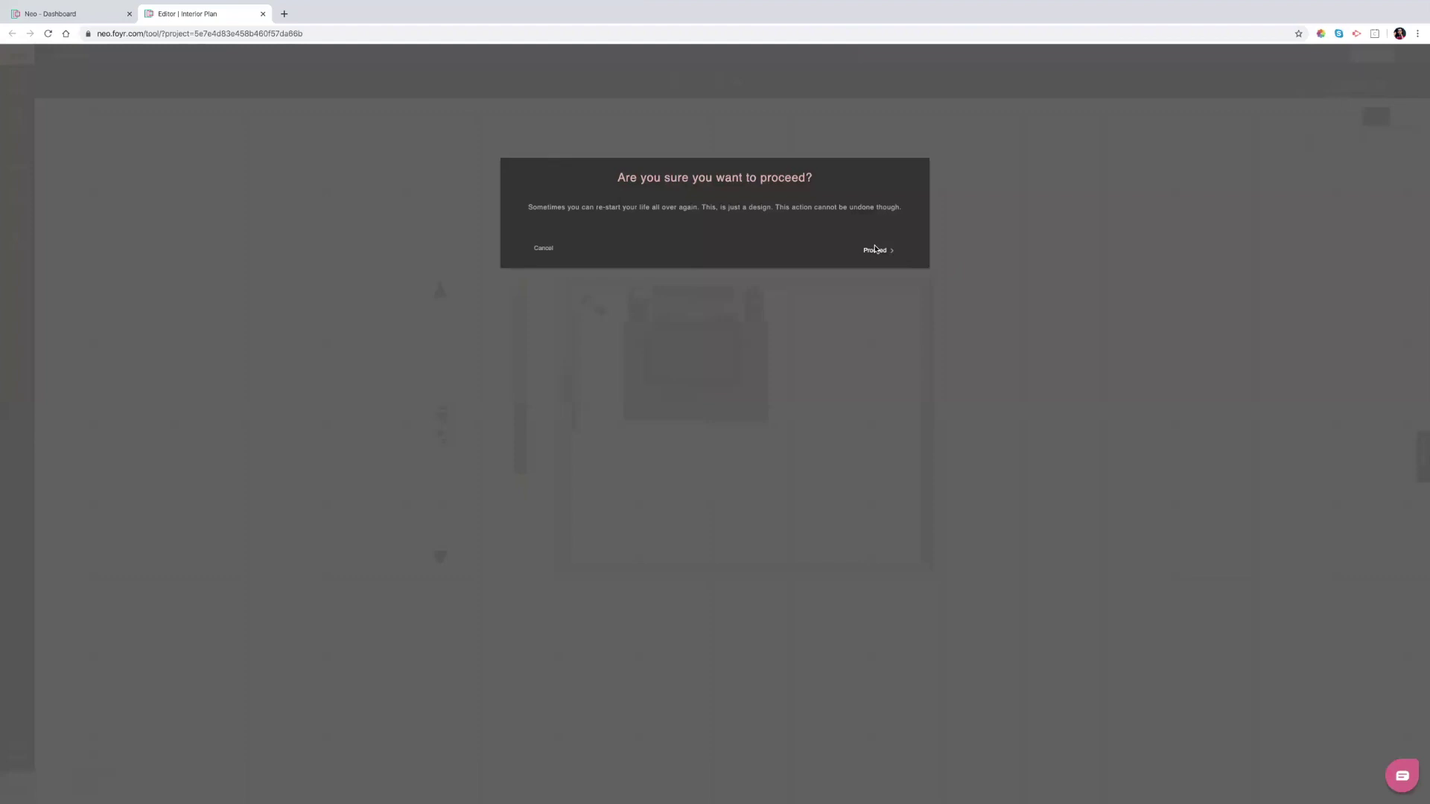
click(875, 250)
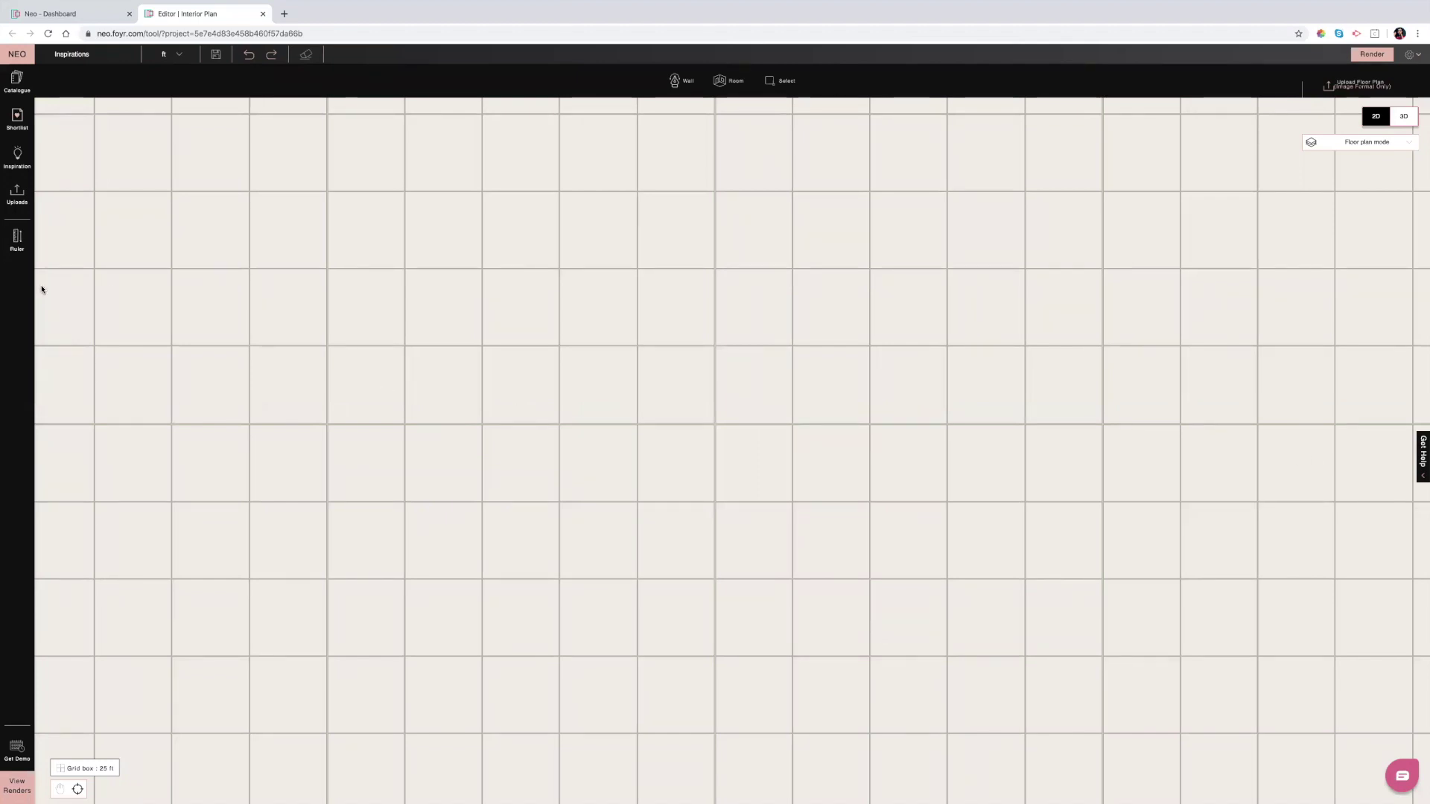
- Search the inspirations library for "Bed" and open the Benjamin First Sight Bedroom design
click(18, 158)
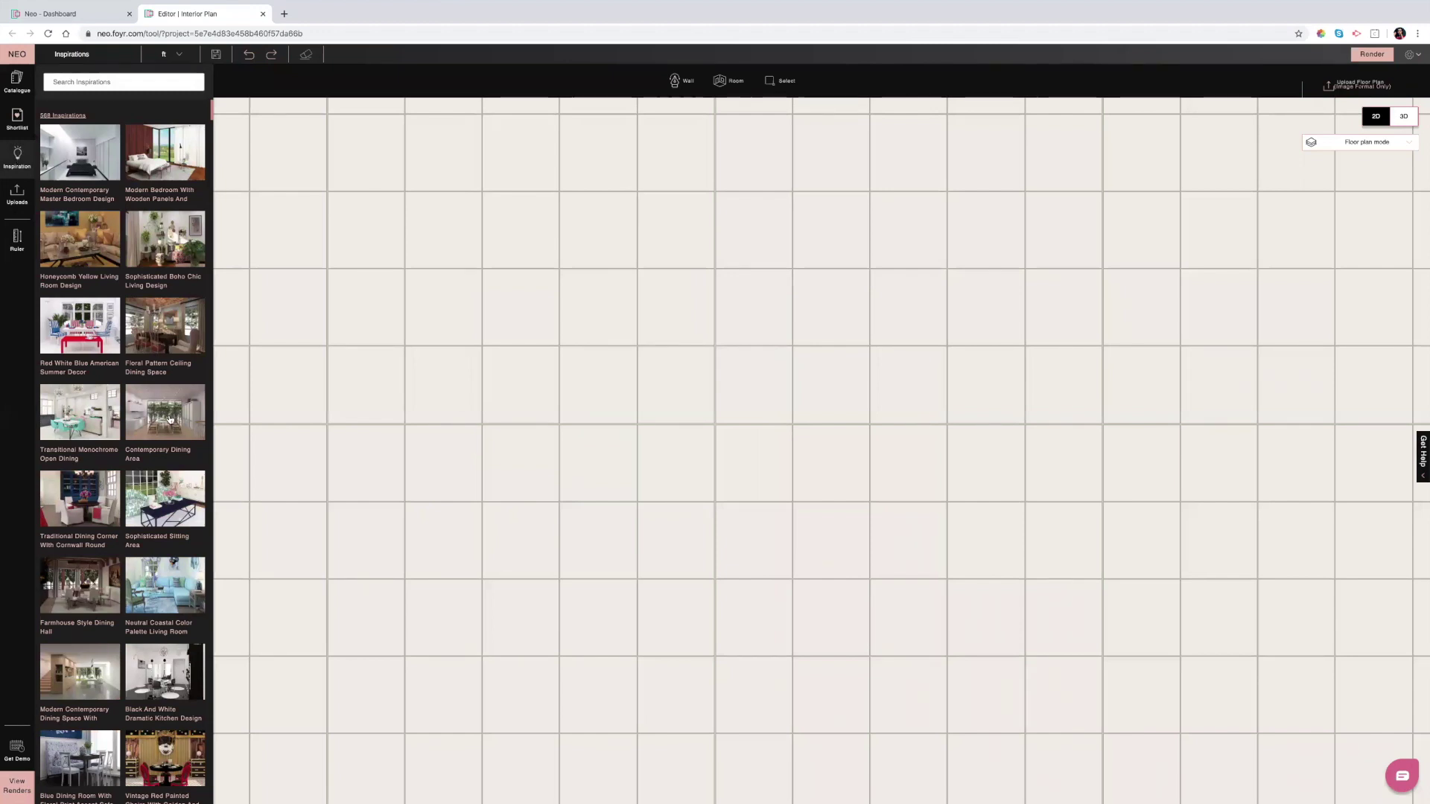
scroll(123, 482, down, 2)
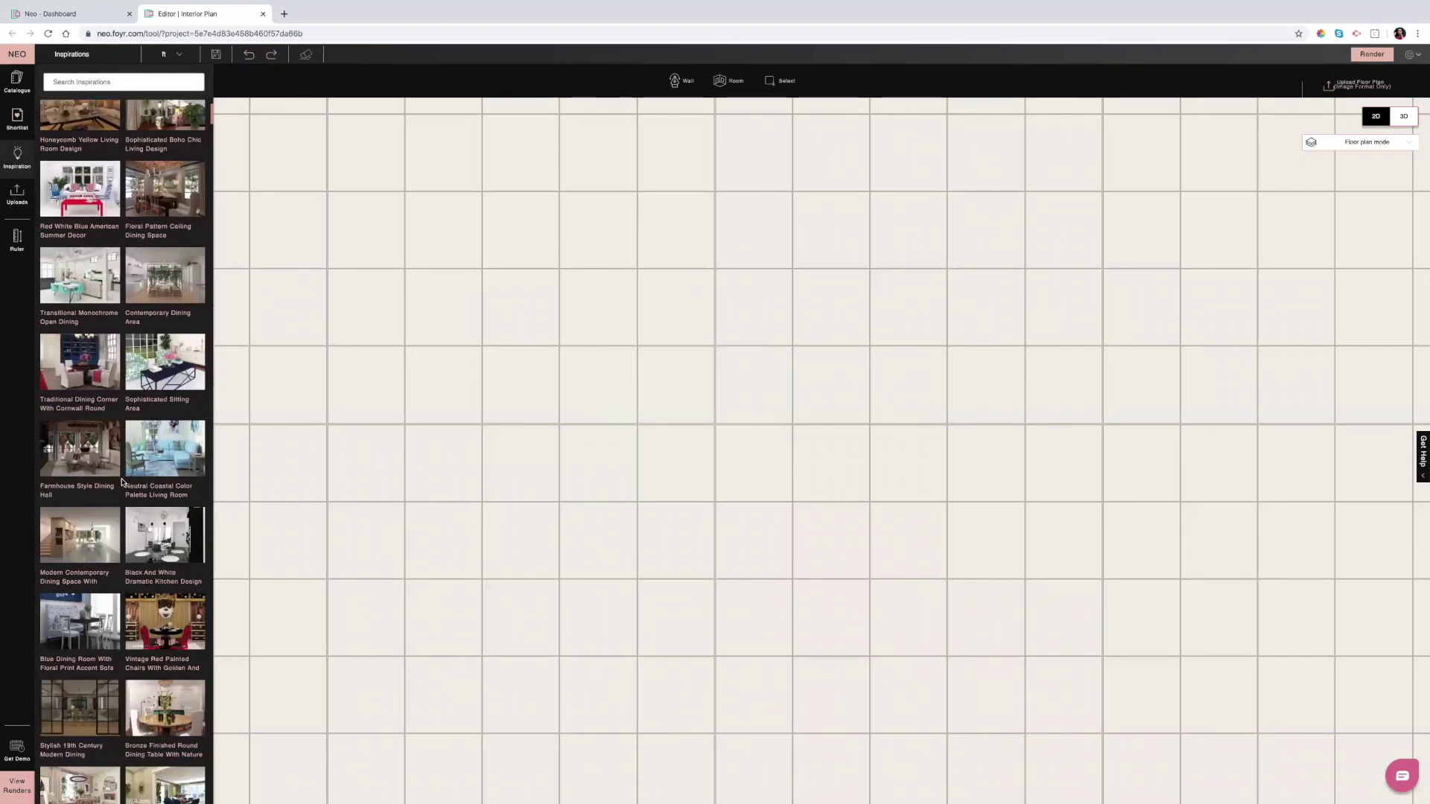
scroll(123, 482, up, 2)
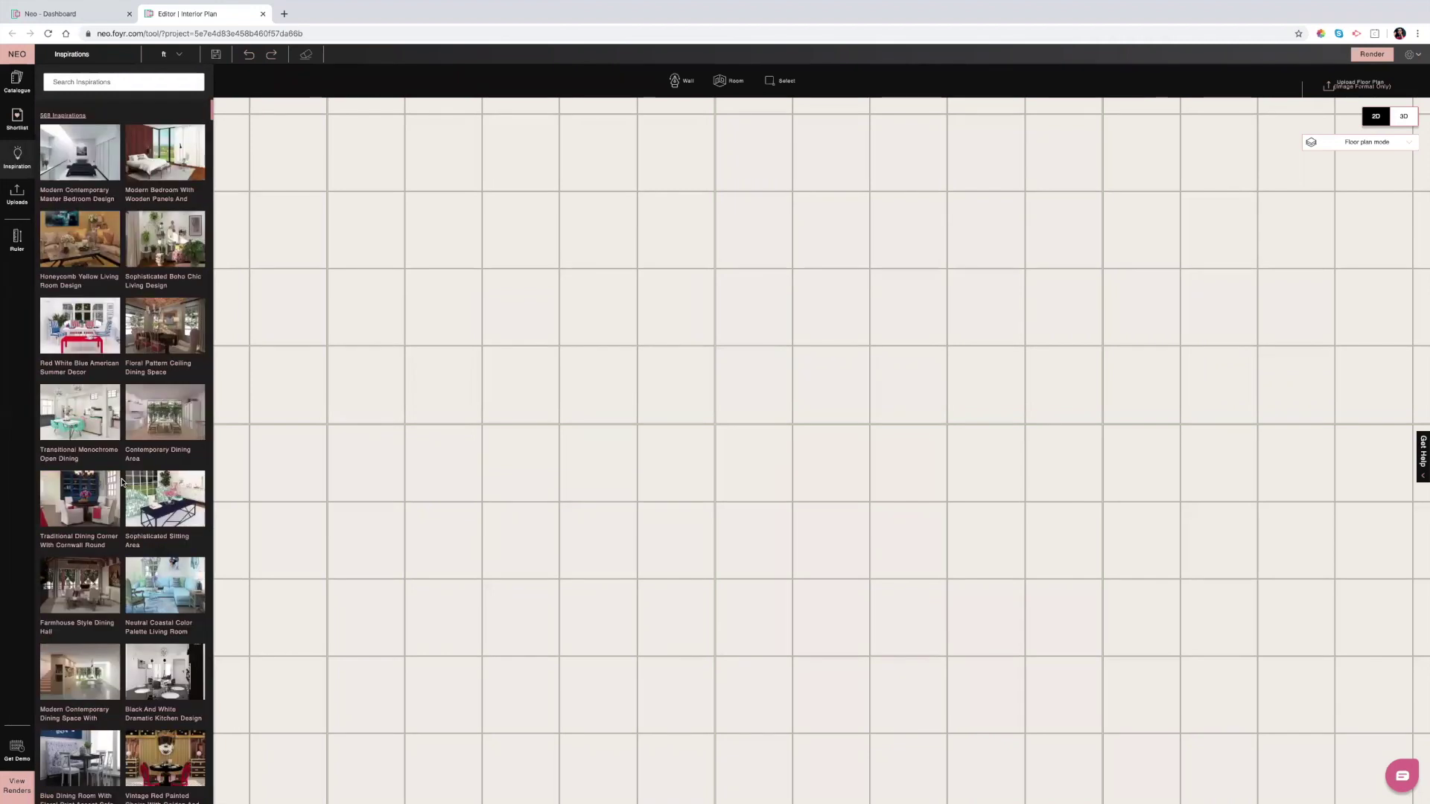
click(76, 85)
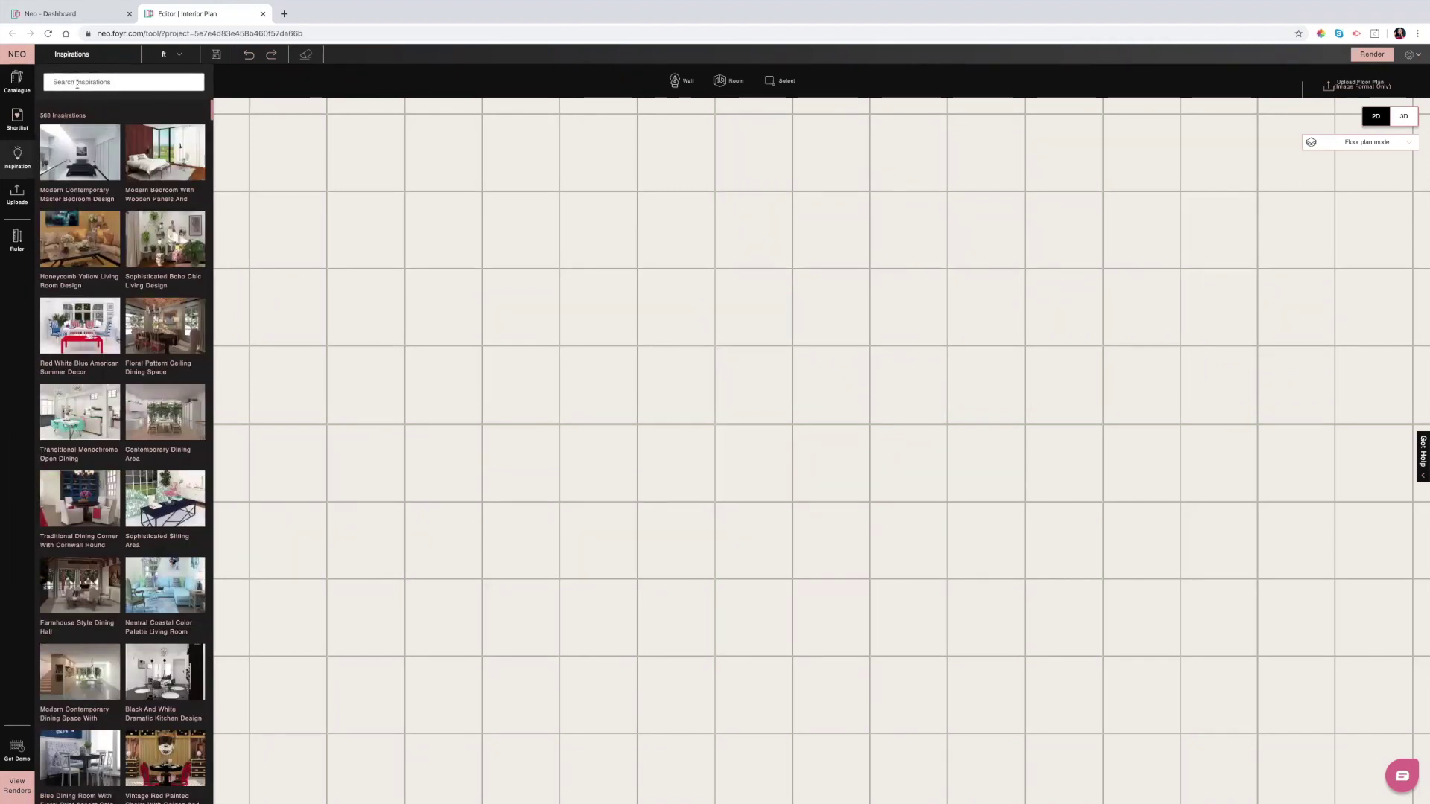
text(Bed)
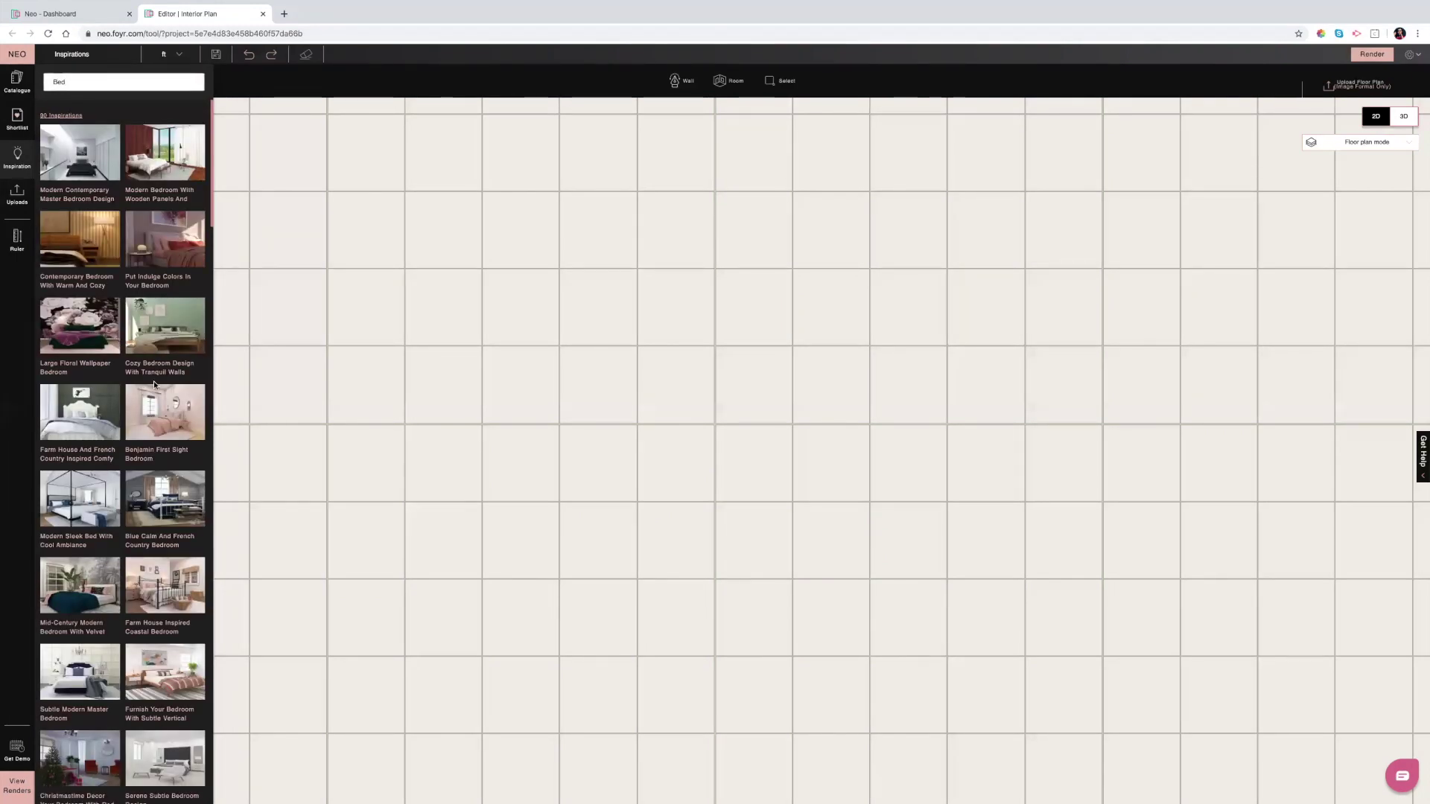
scroll(155, 385, down, 2)
scroll(155, 385, down, 2)
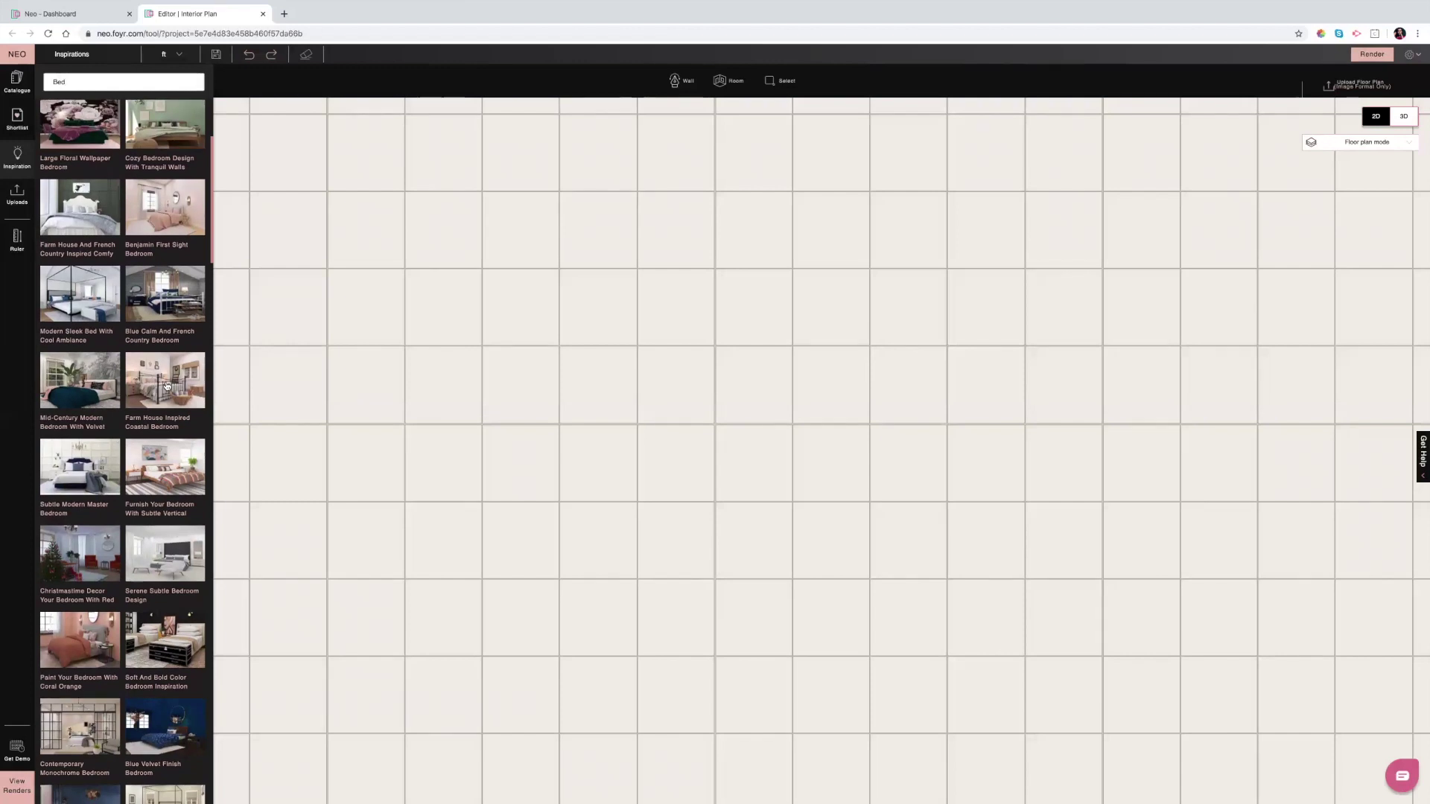
click(157, 221)
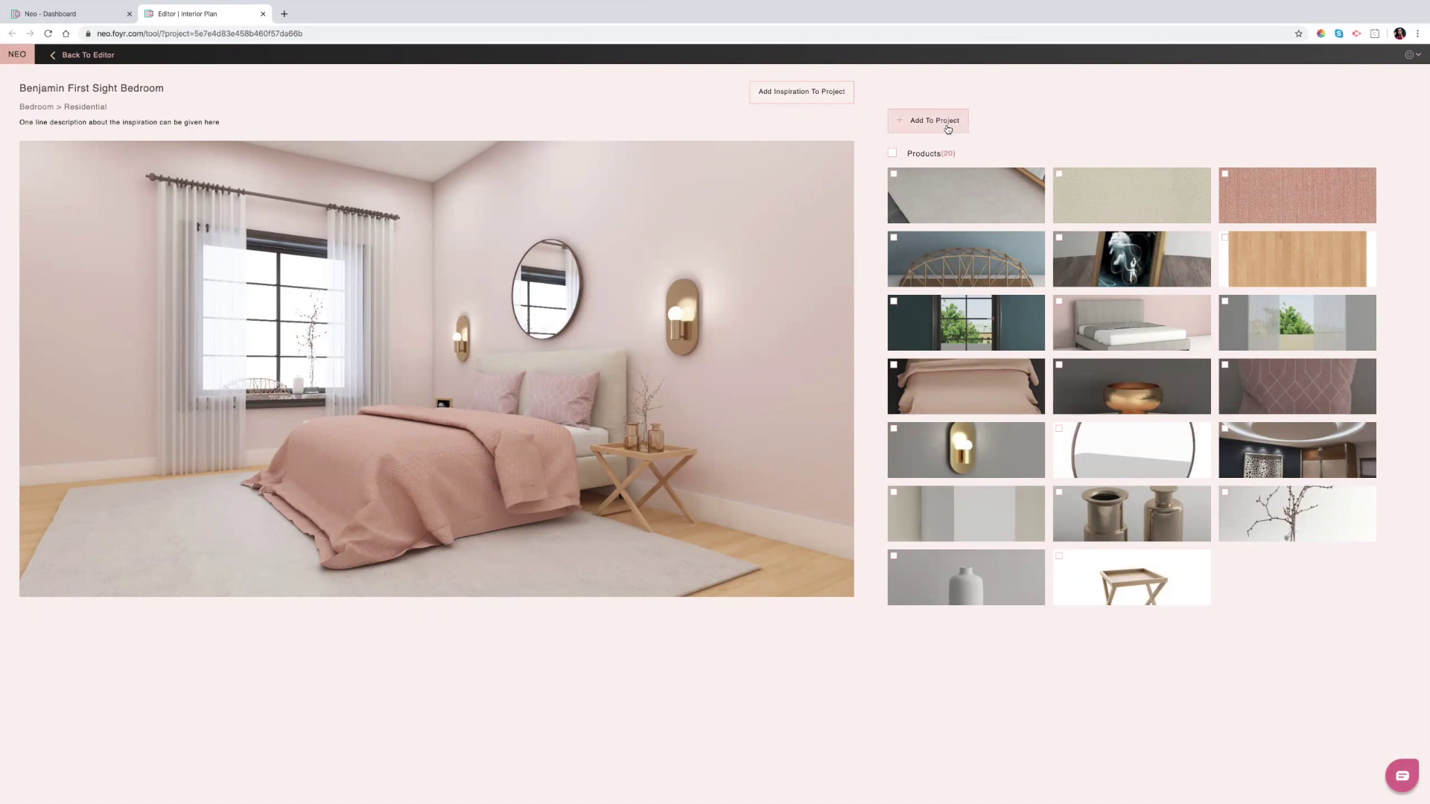
- Add the complete Benjamin First Sight Bedroom inspiration to the project and place it on the canvas
click(892, 154)
click(893, 154)
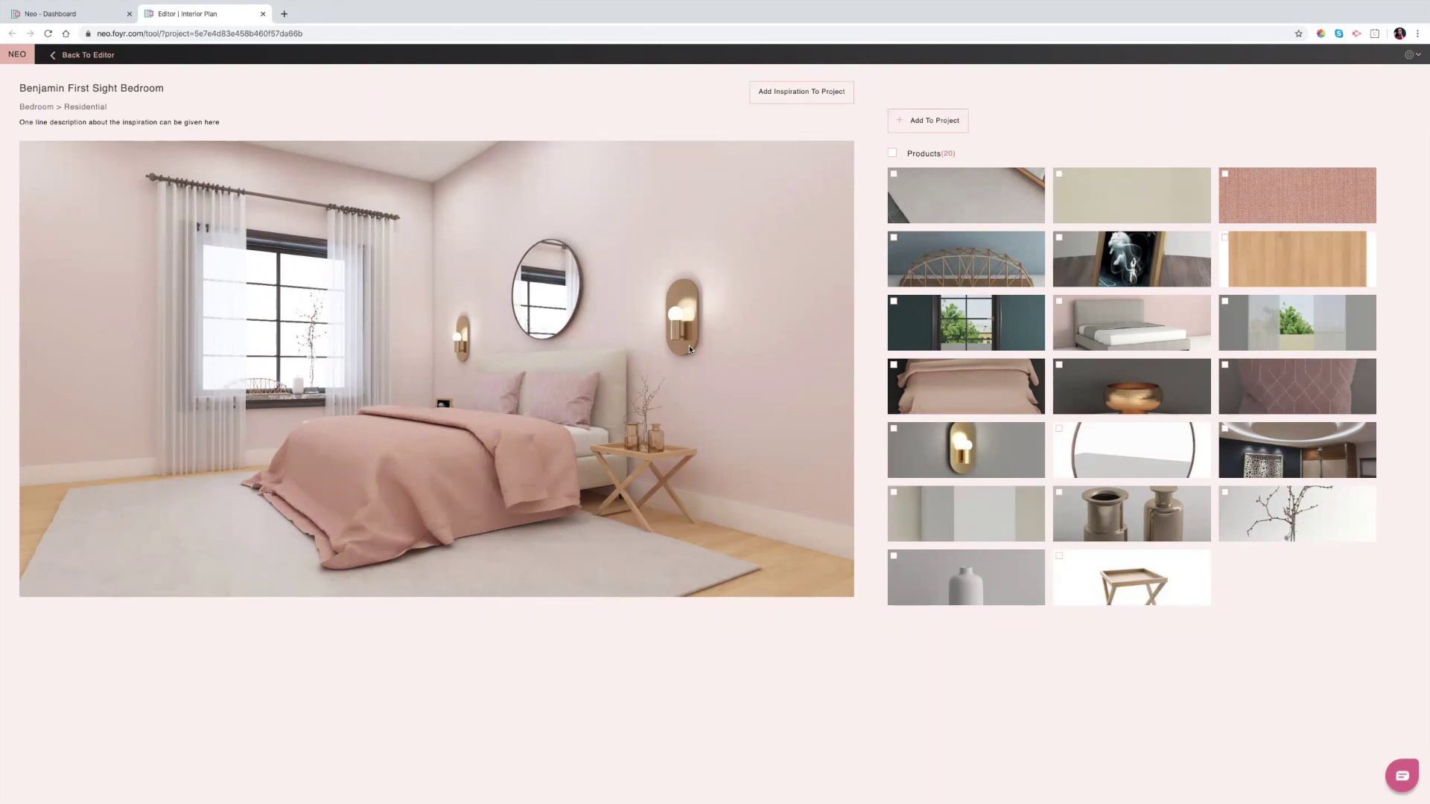
click(782, 91)
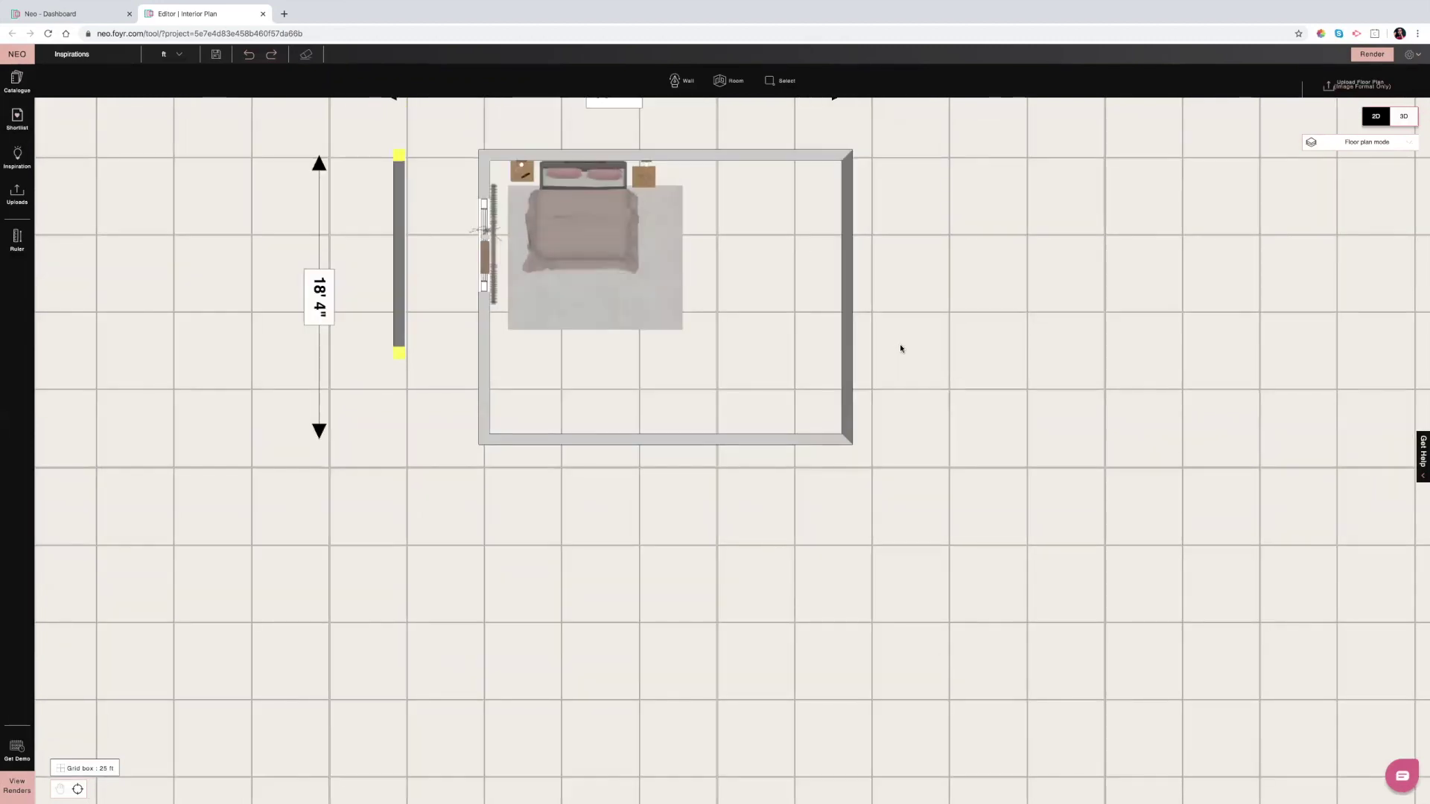
scroll(859, 329, up, 2)
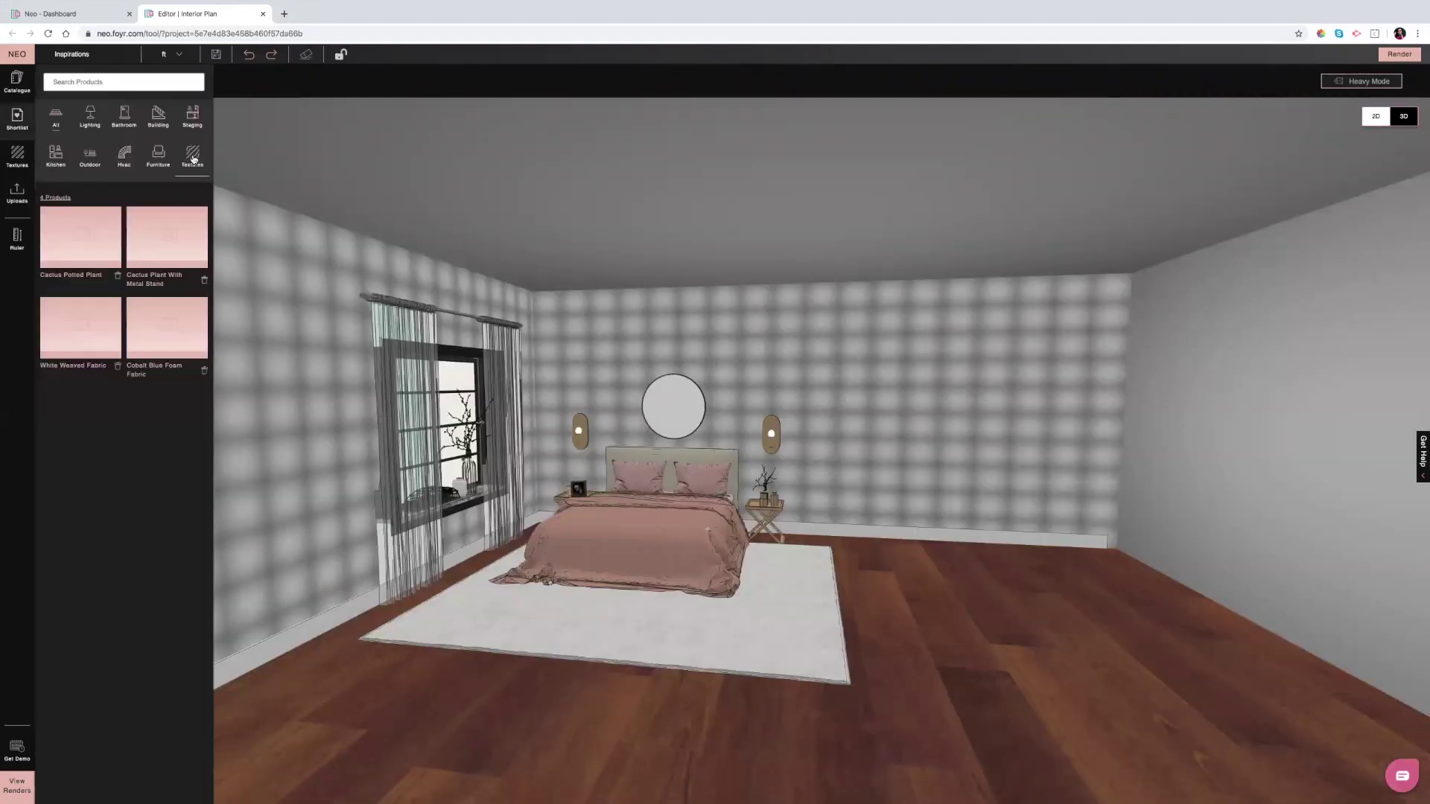
- Look through the shortlisted textures, then apply a Wooden Flooring texture from the wood category to the bedroom floor
click(193, 158)
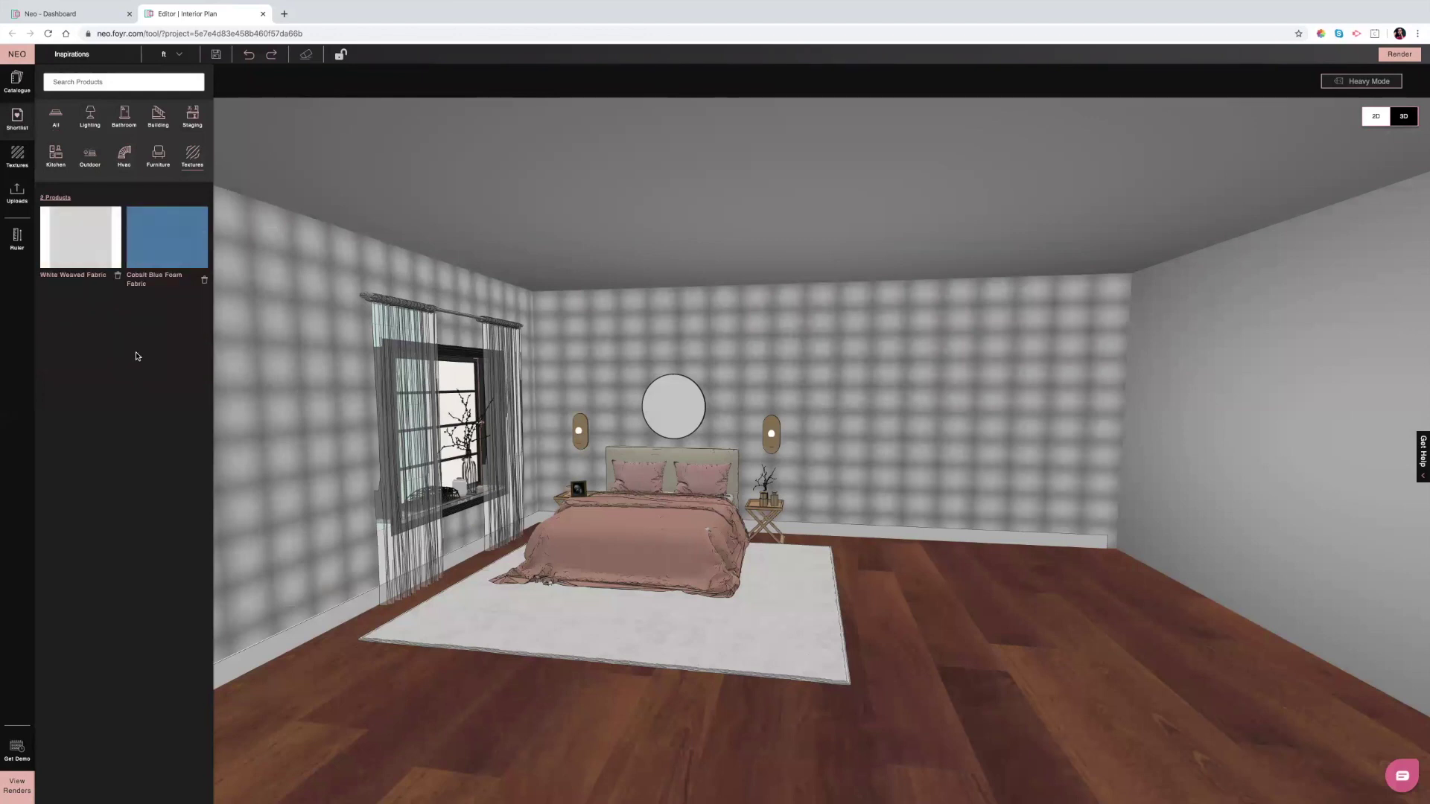
click(16, 167)
click(62, 130)
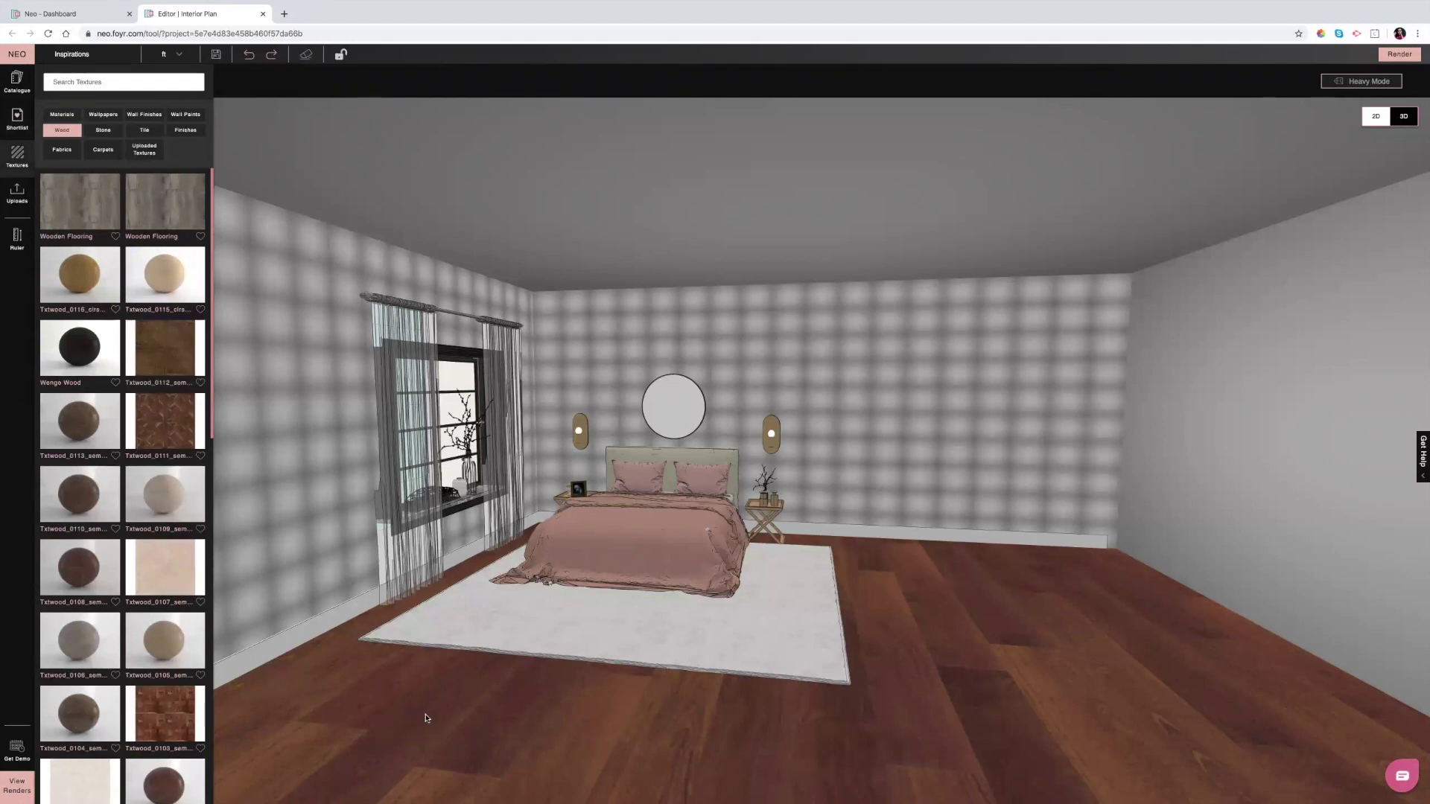
click(485, 721)
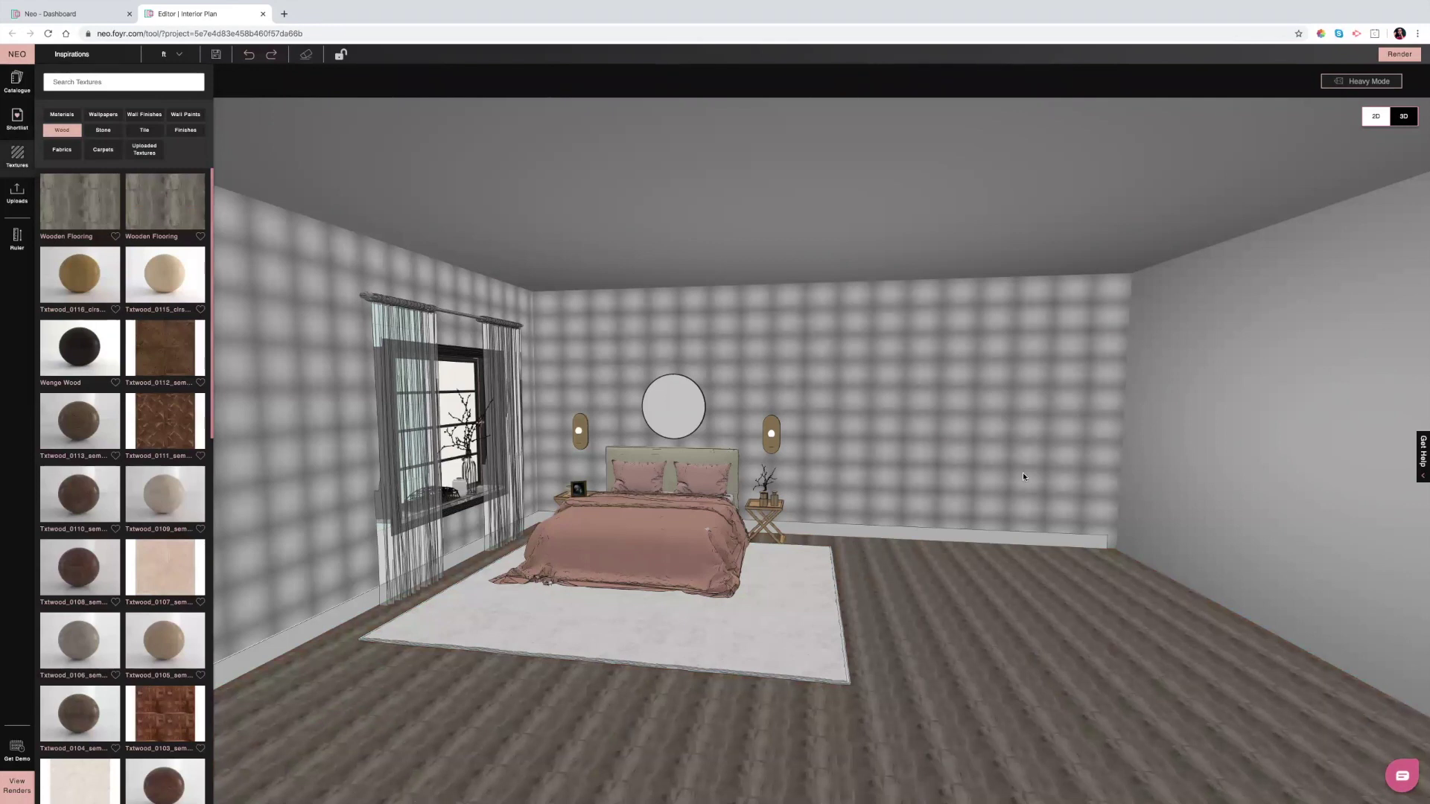
- Edit the floor texture by size and set its tile size to 4'0" in both X and Y
key(Escape)
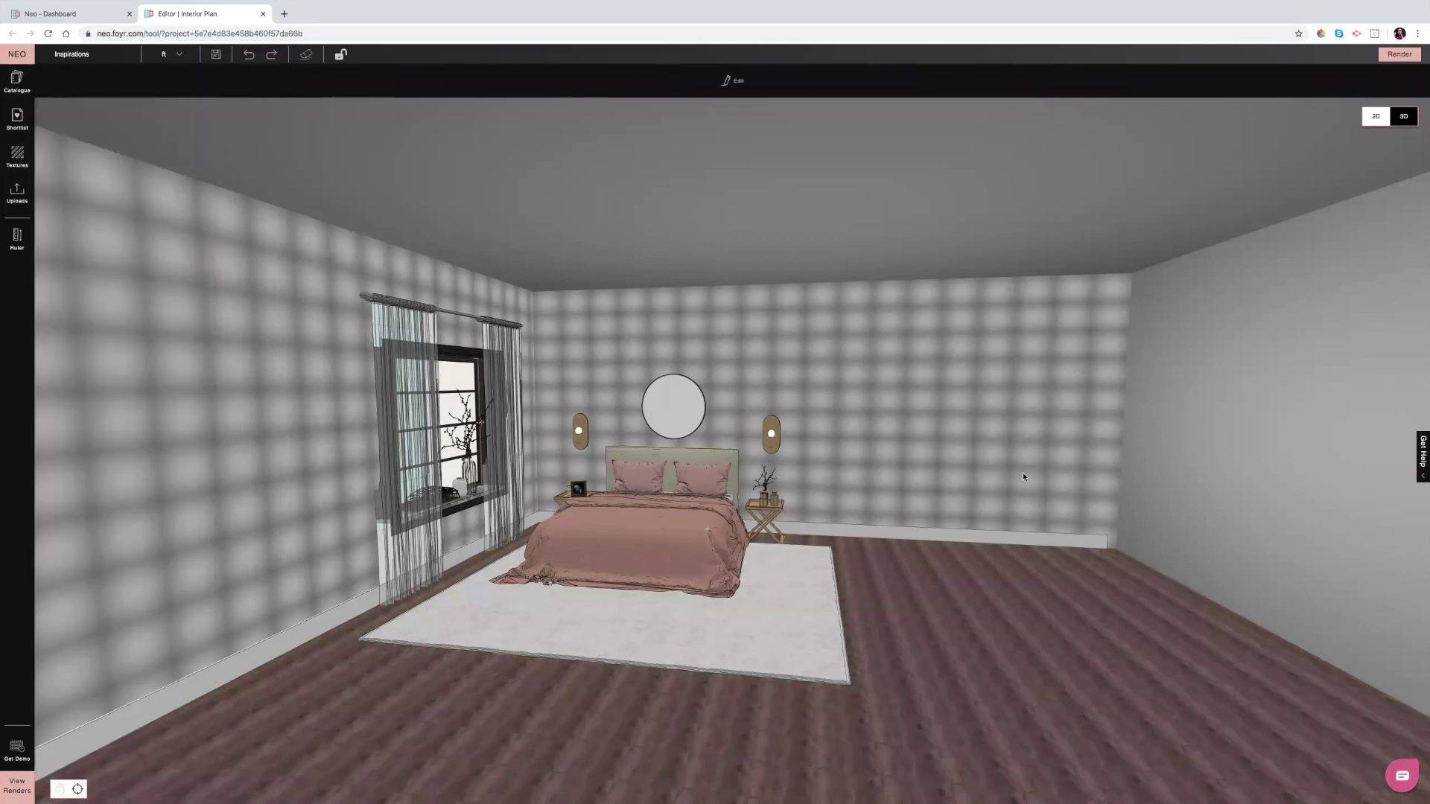
click(729, 83)
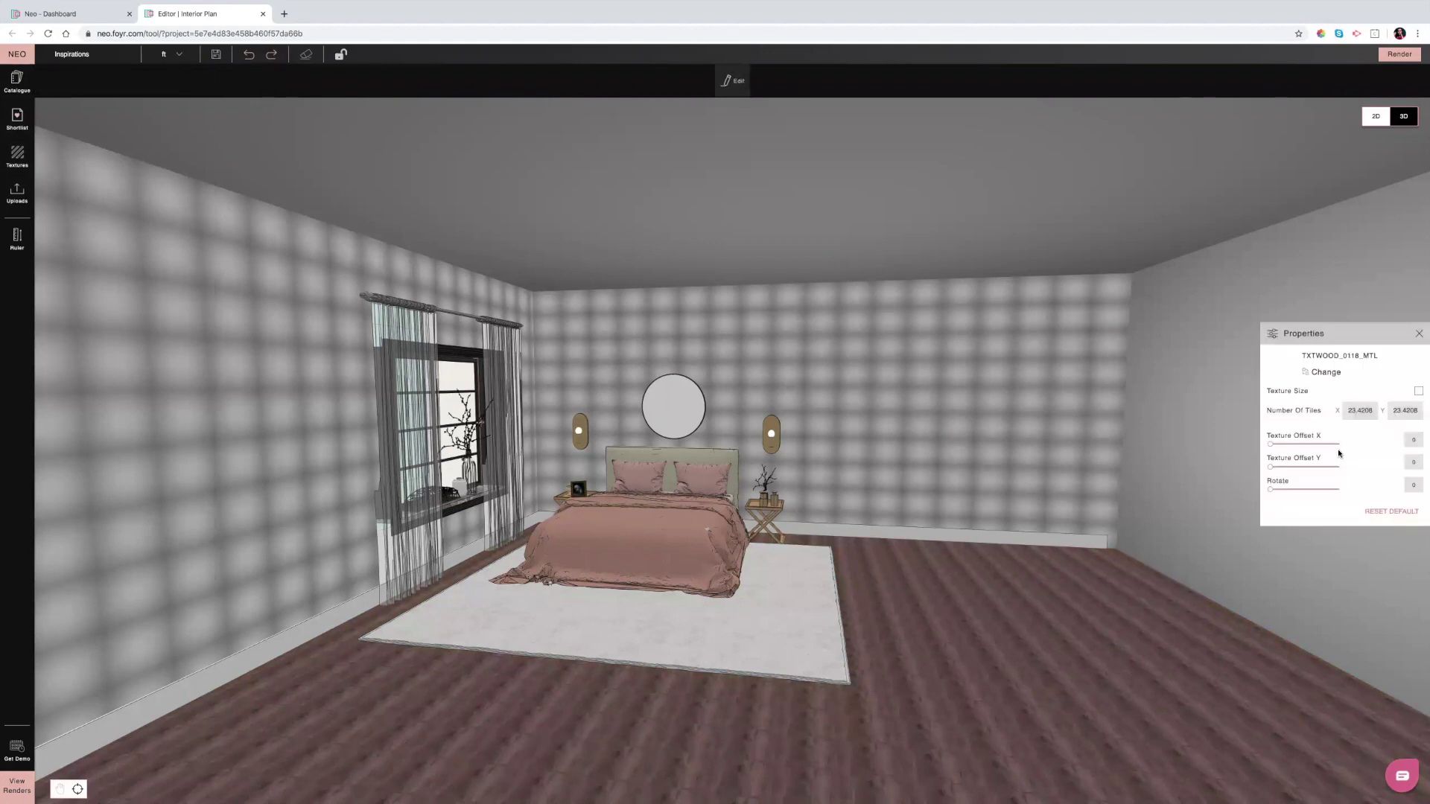
click(1419, 391)
drag(1399, 415, 1418, 414)
text(4)
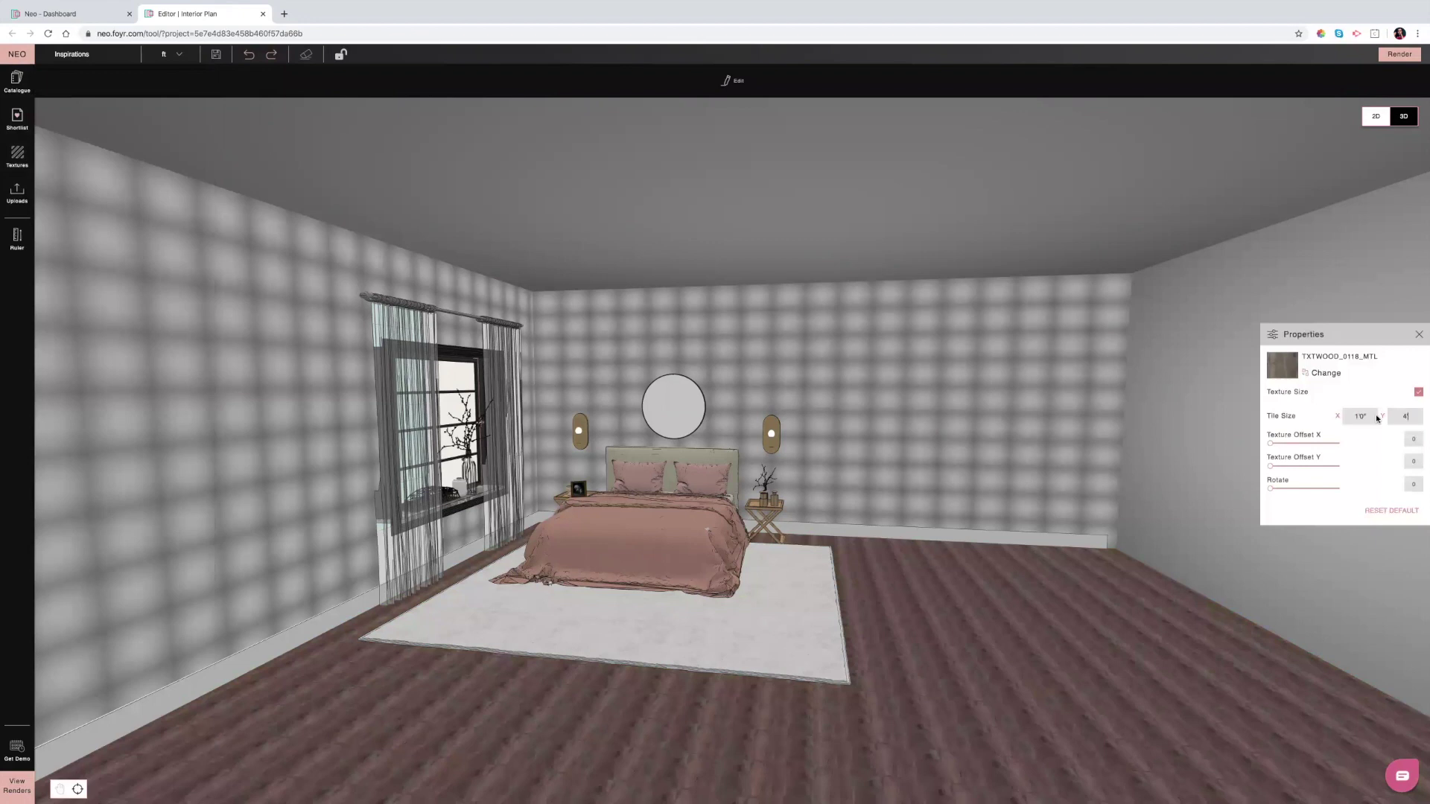
key(Return)
drag(1354, 415, 1366, 415)
text(4)
key(Return)
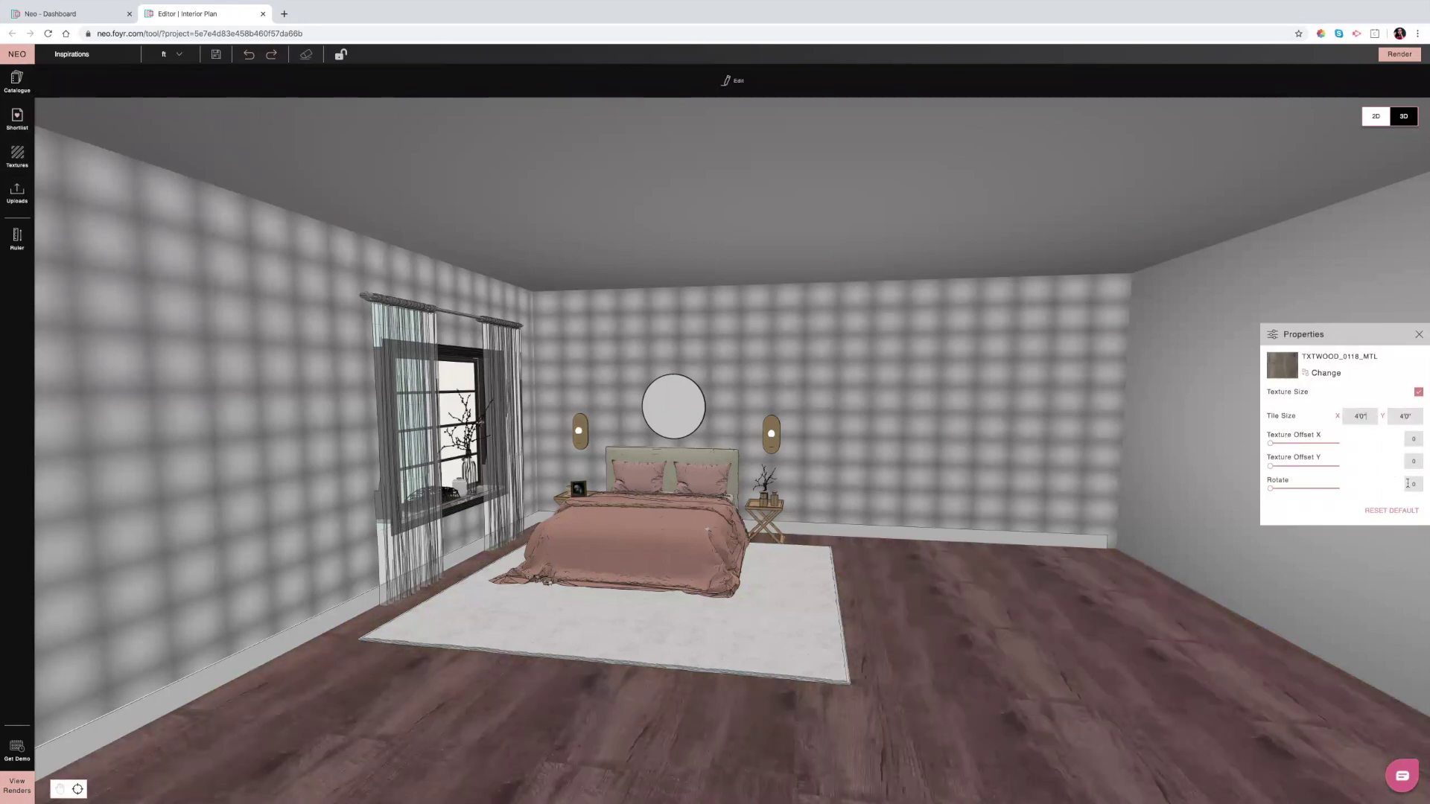
- Rotate the floor texture by 90 degrees and deselect the floor
click(1413, 485)
text(90)
key(Return)
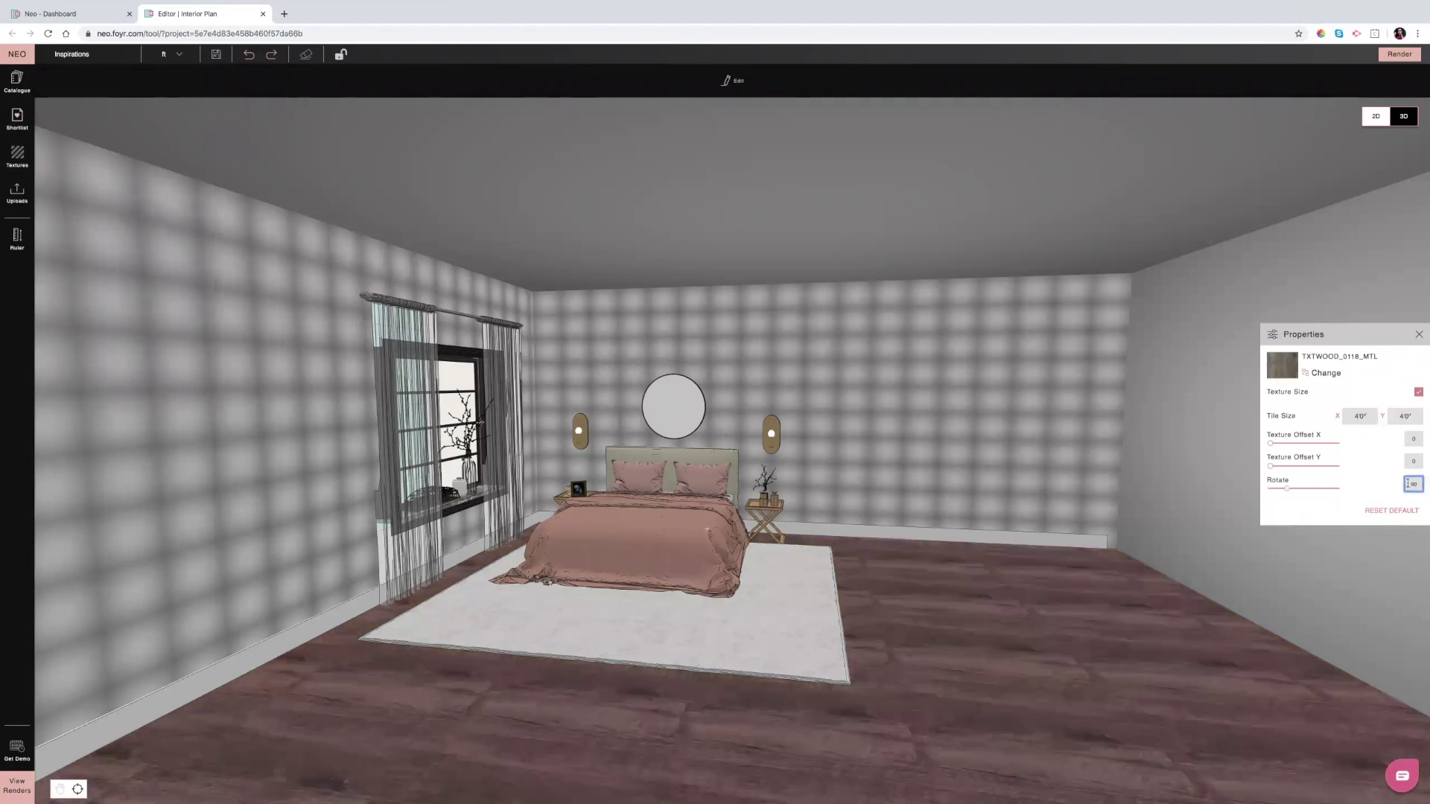
click(1101, 727)
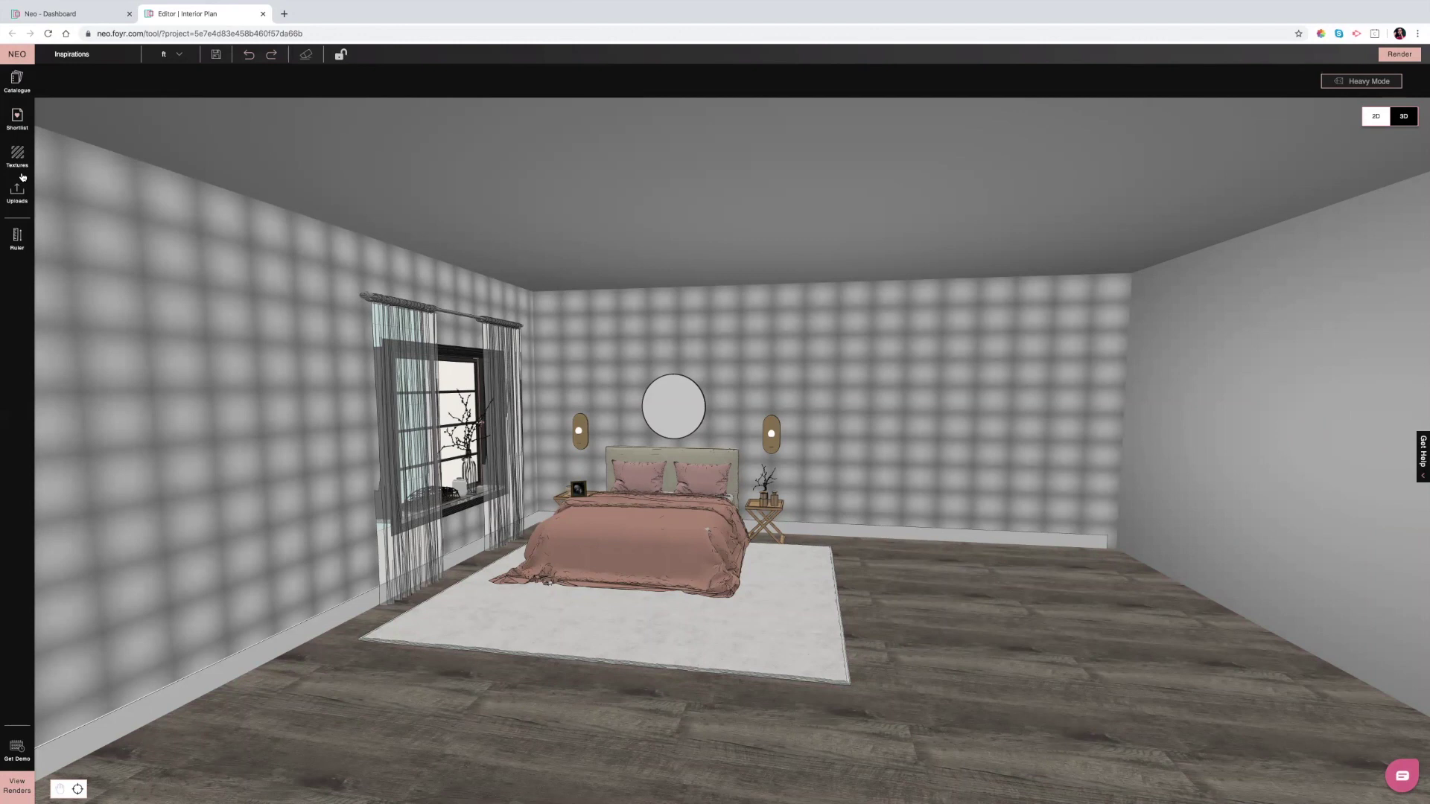
- From the 2D plan, search the inspirations for "Bed" and review the Benjamin First Sight Bedroom design before returning to the editor
click(16, 126)
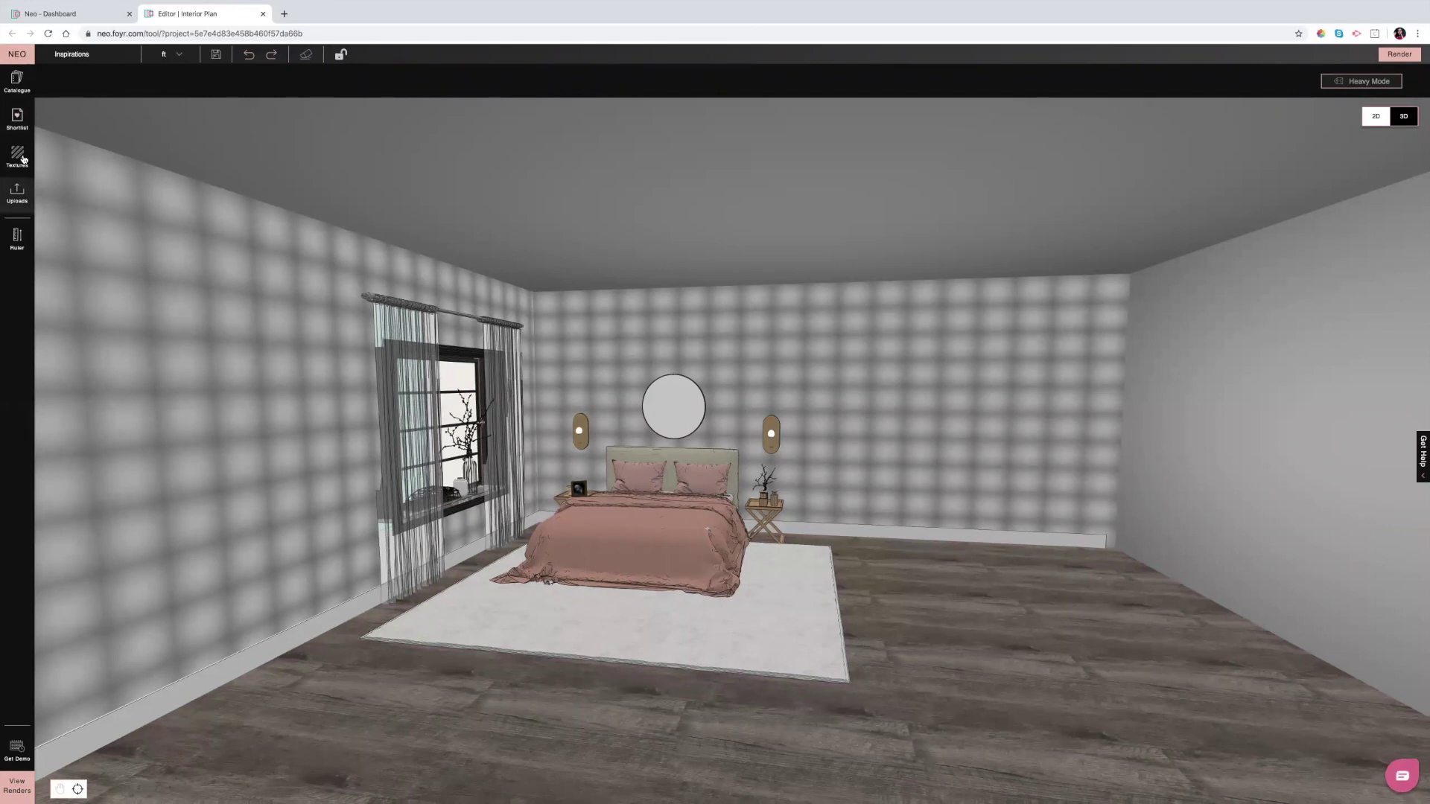
click(23, 159)
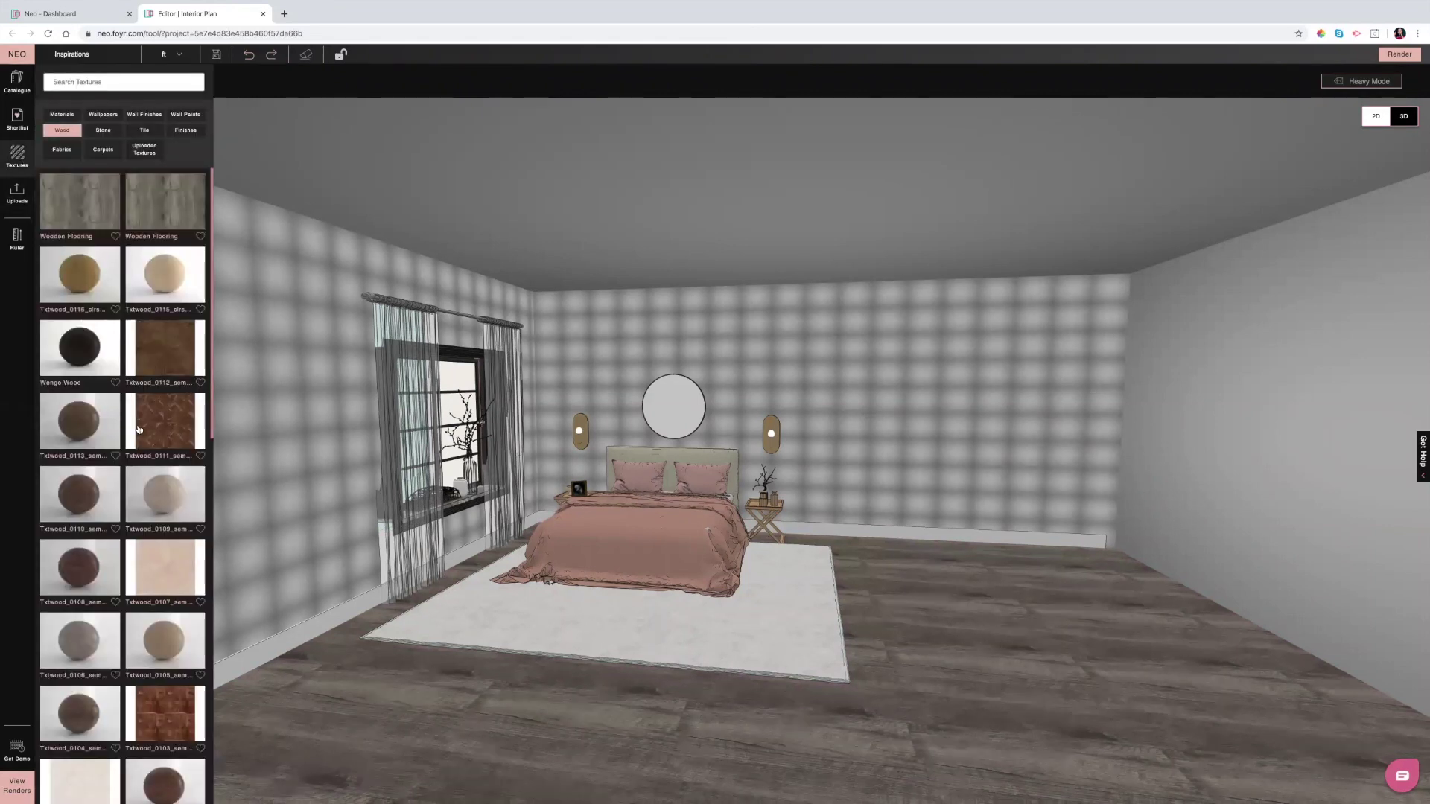
click(1377, 117)
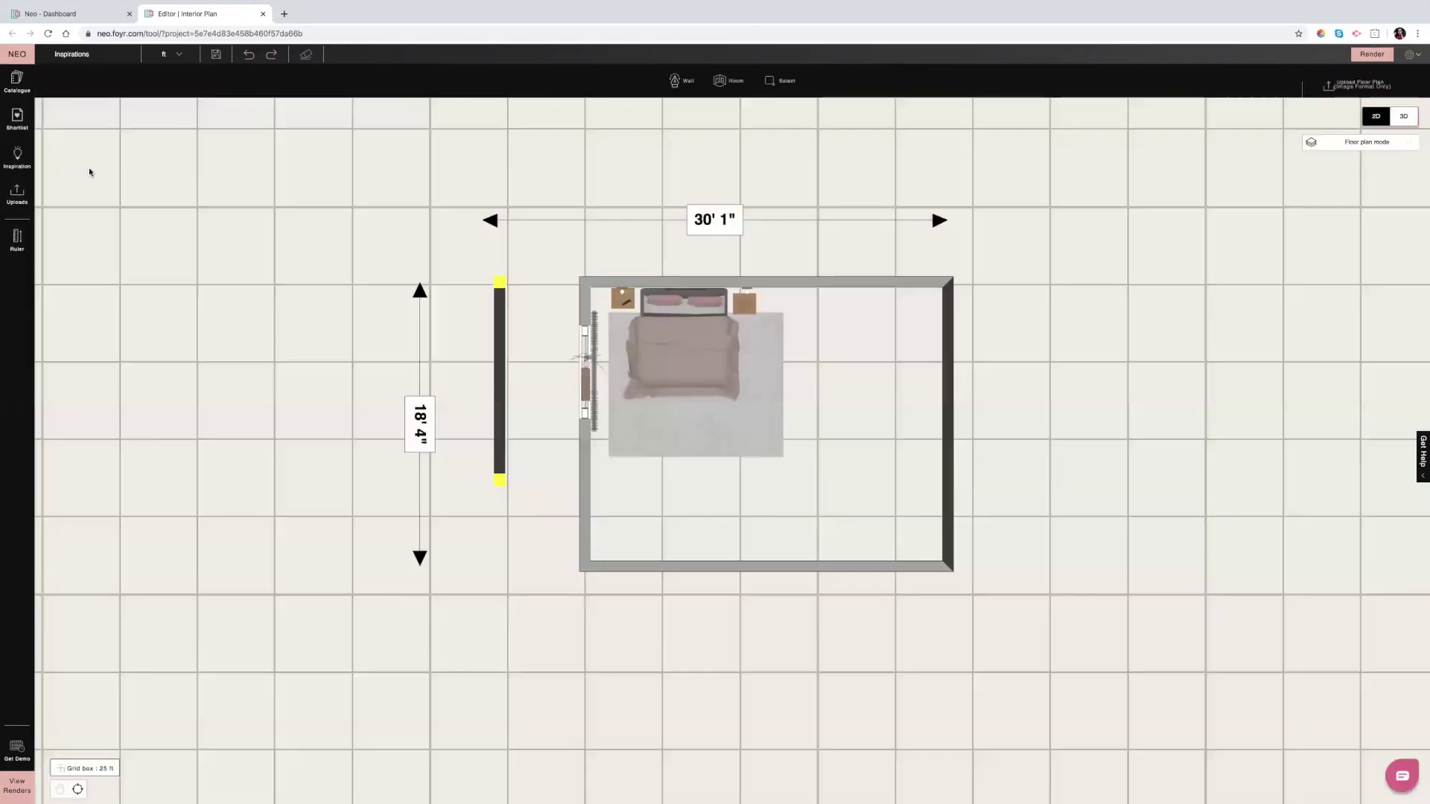
click(13, 161)
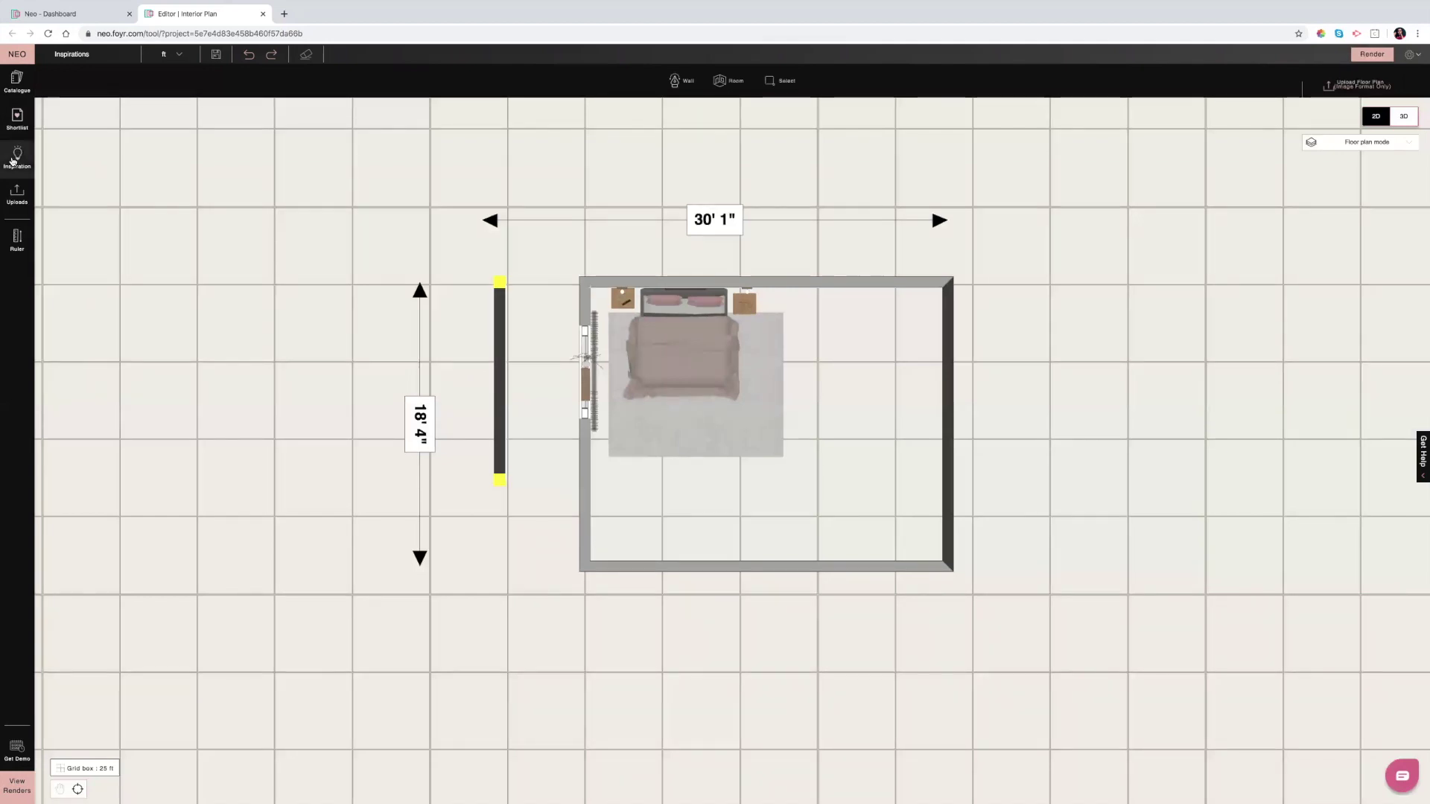
click(114, 84)
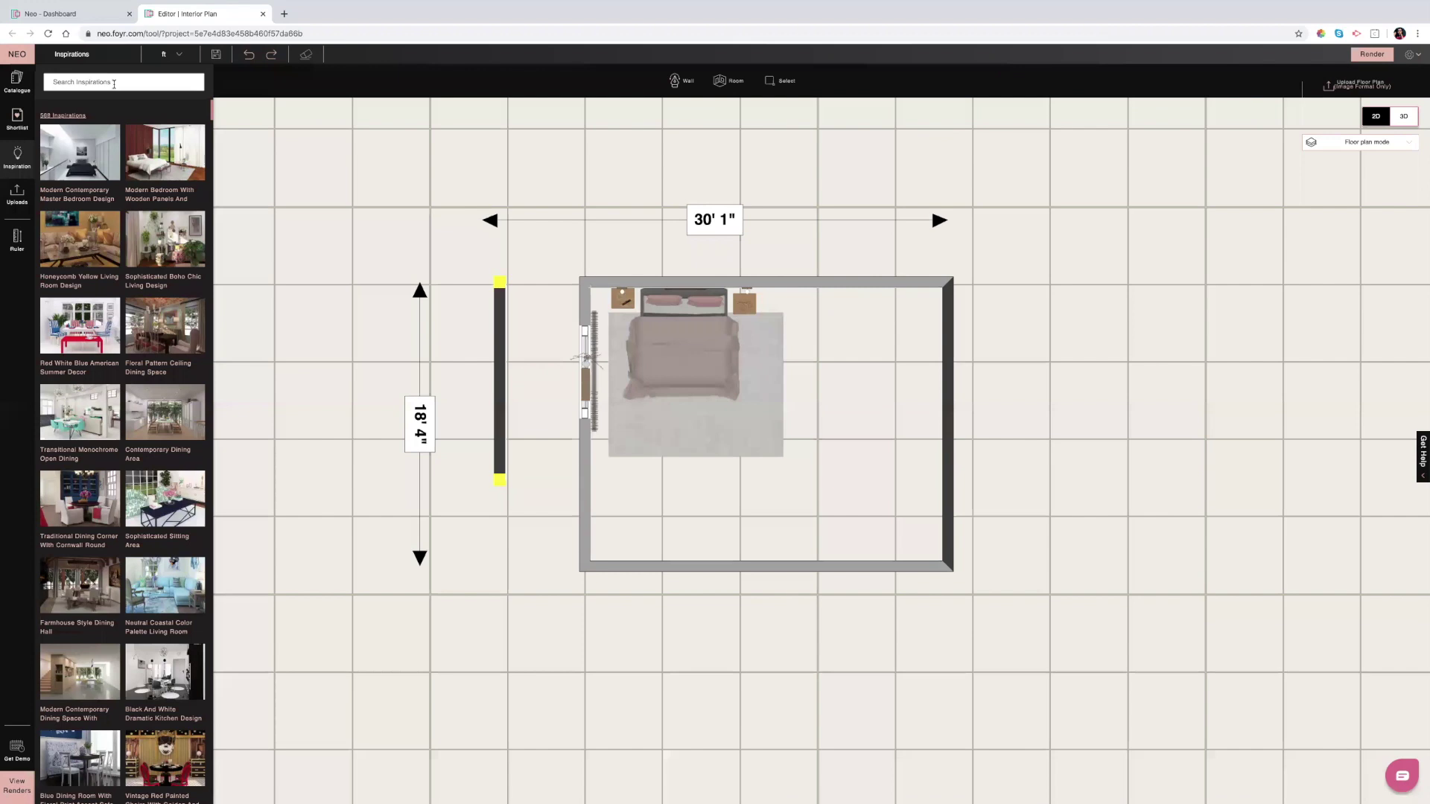
text(Bed)
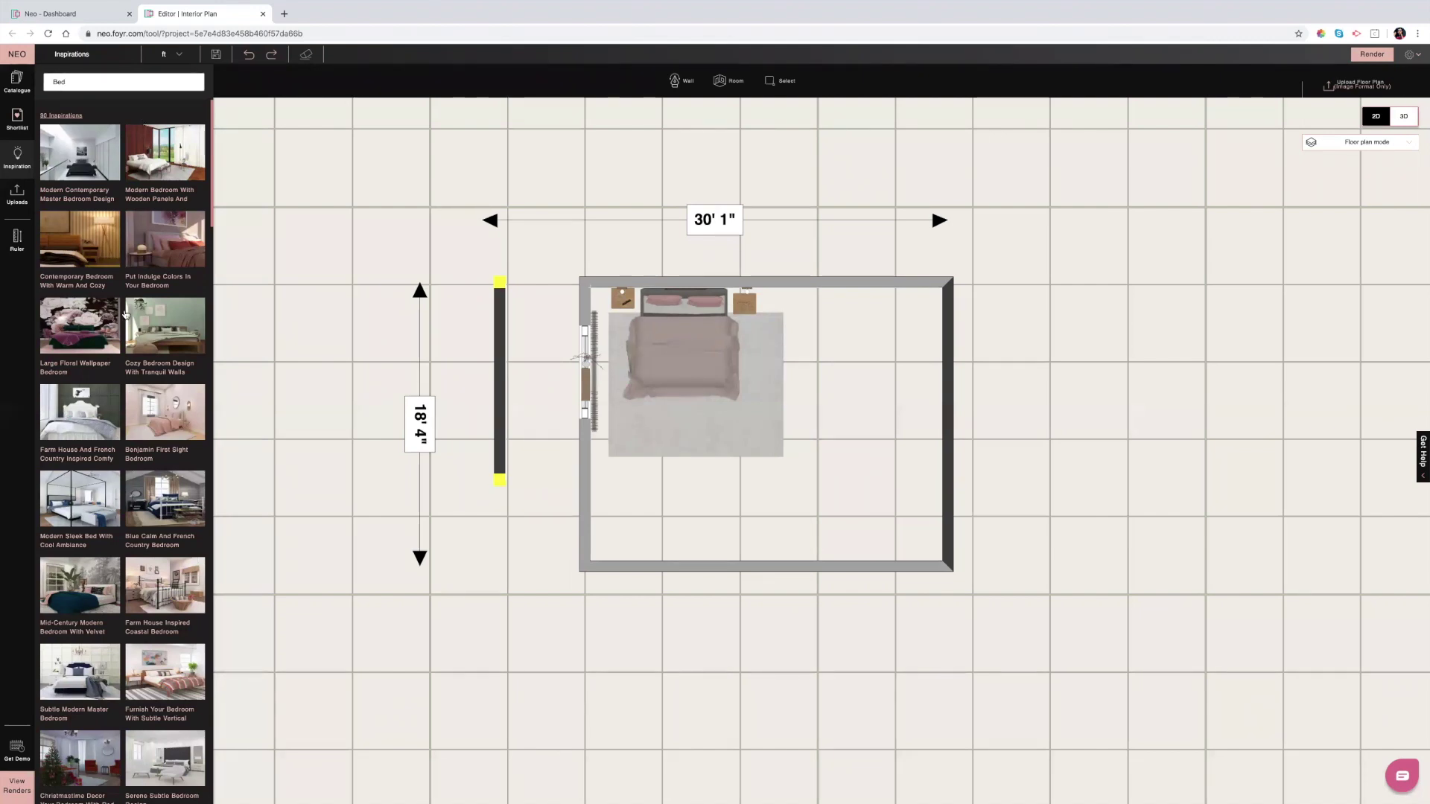
click(163, 419)
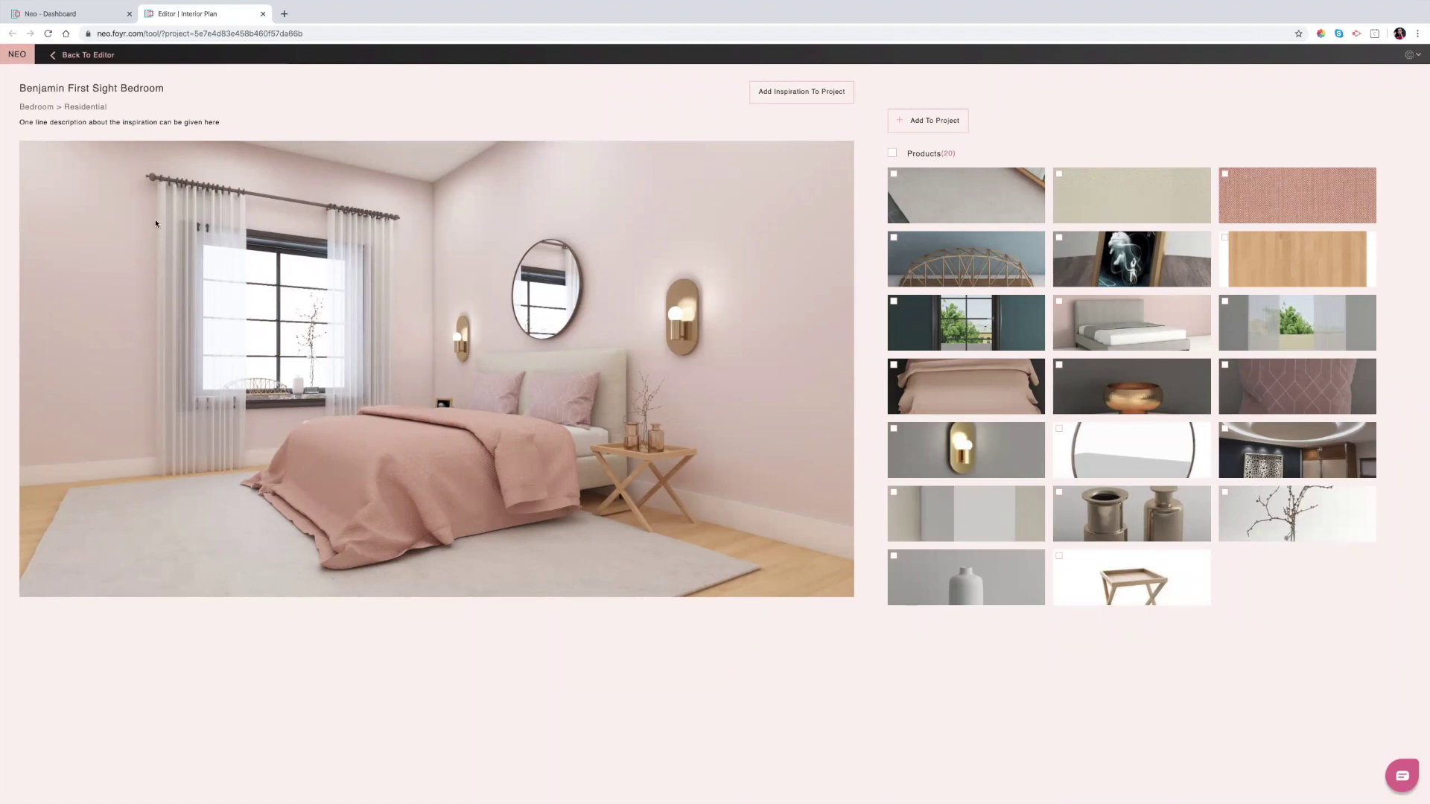
click(64, 55)
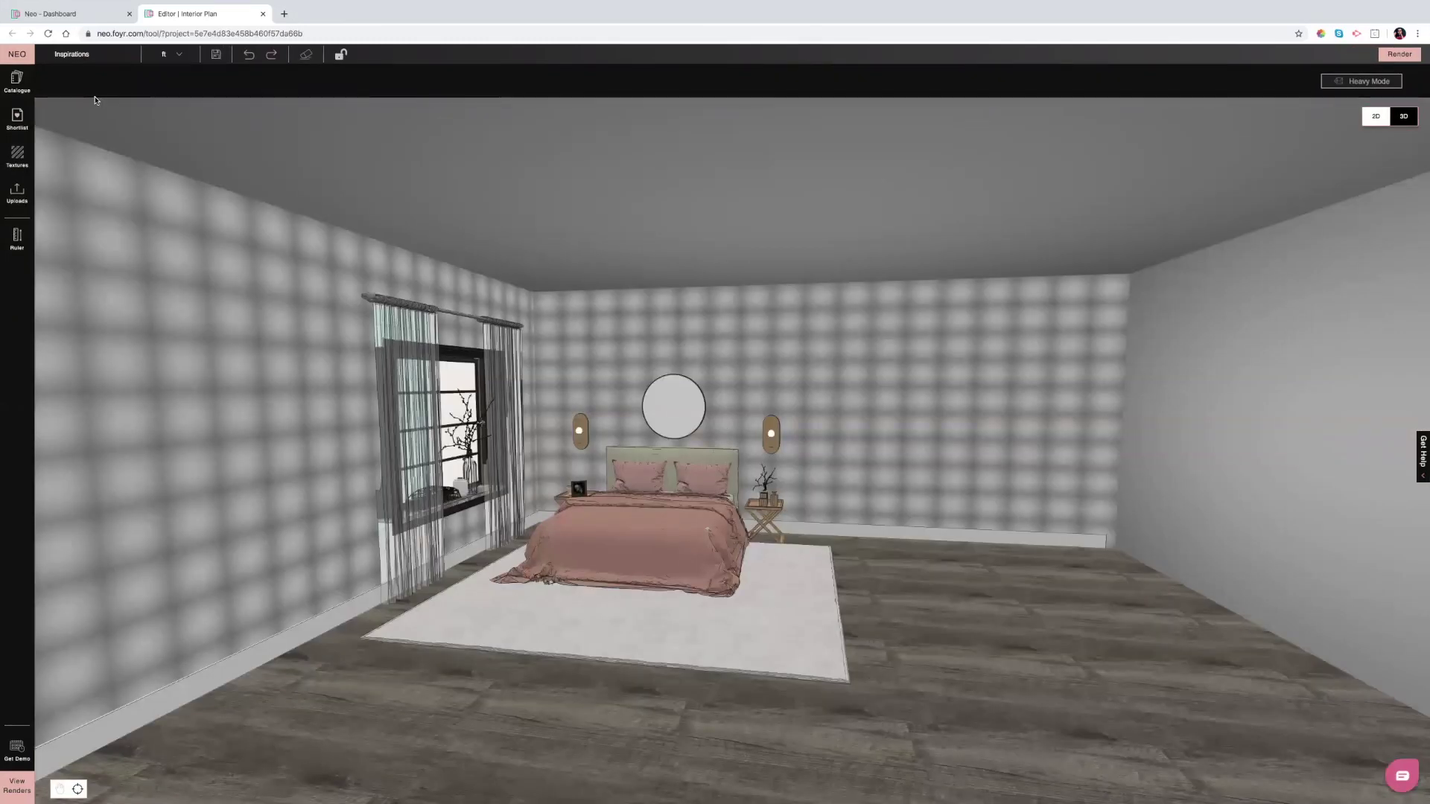
- Search the wall paint textures for "Pink"
click(18, 157)
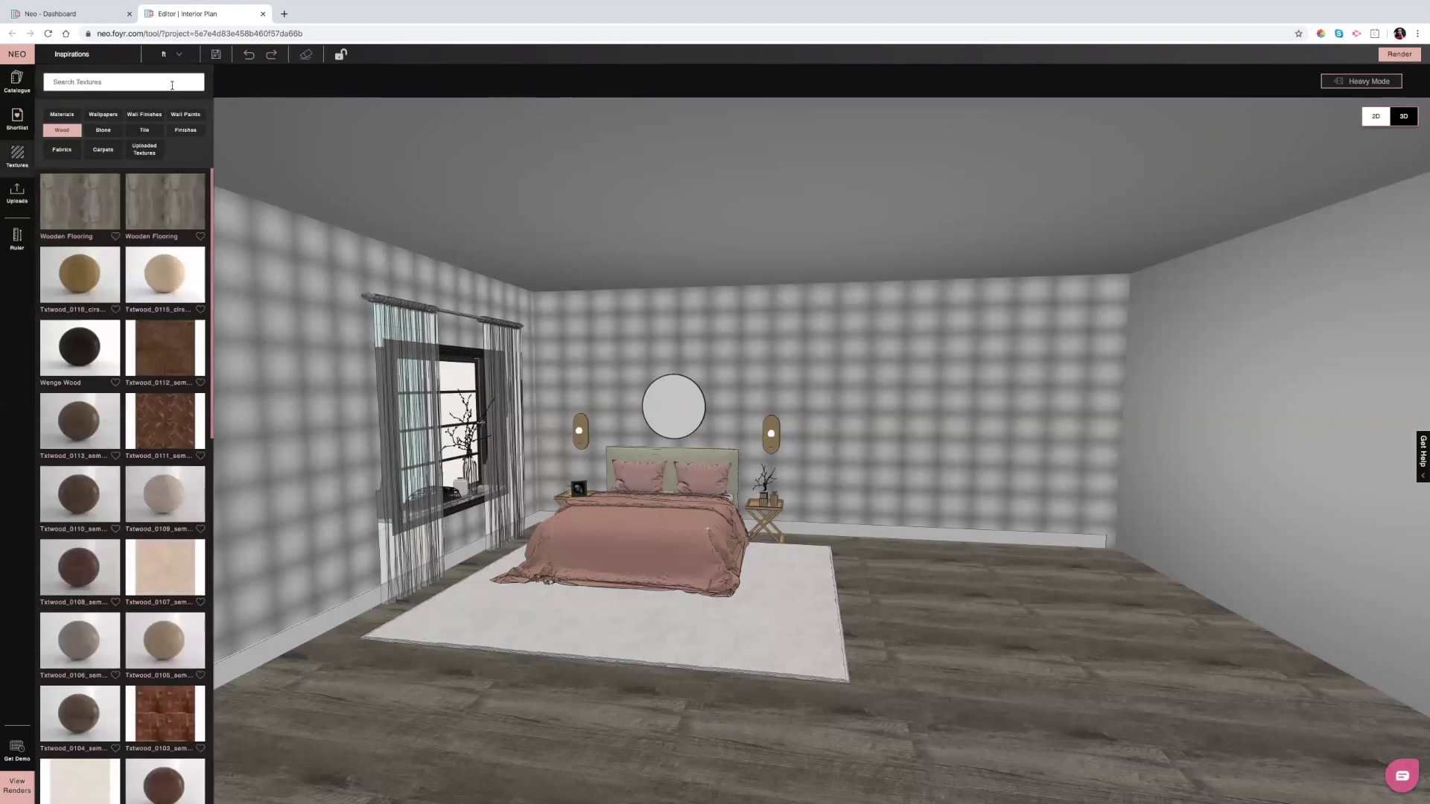
click(185, 114)
text(Pin)
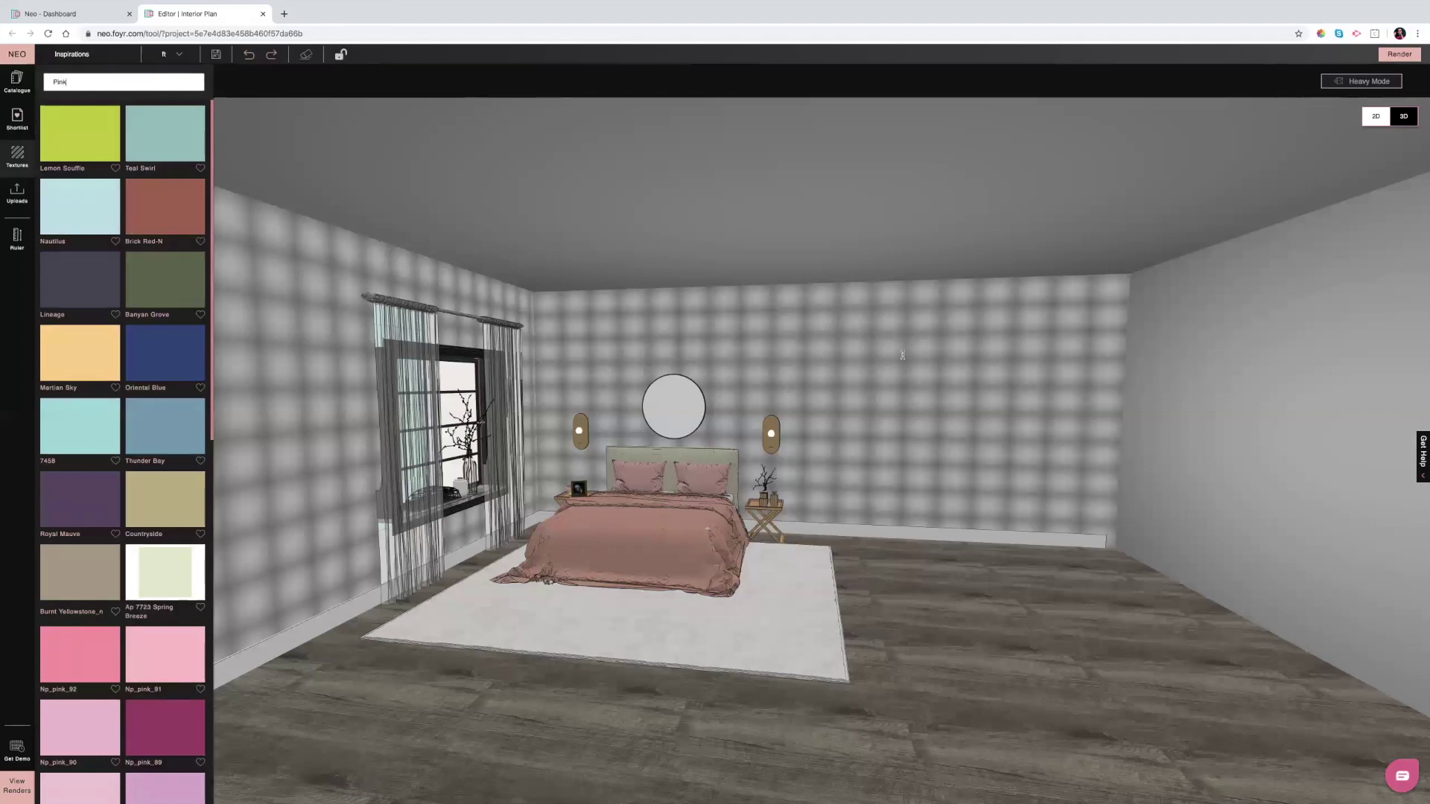
text(k)
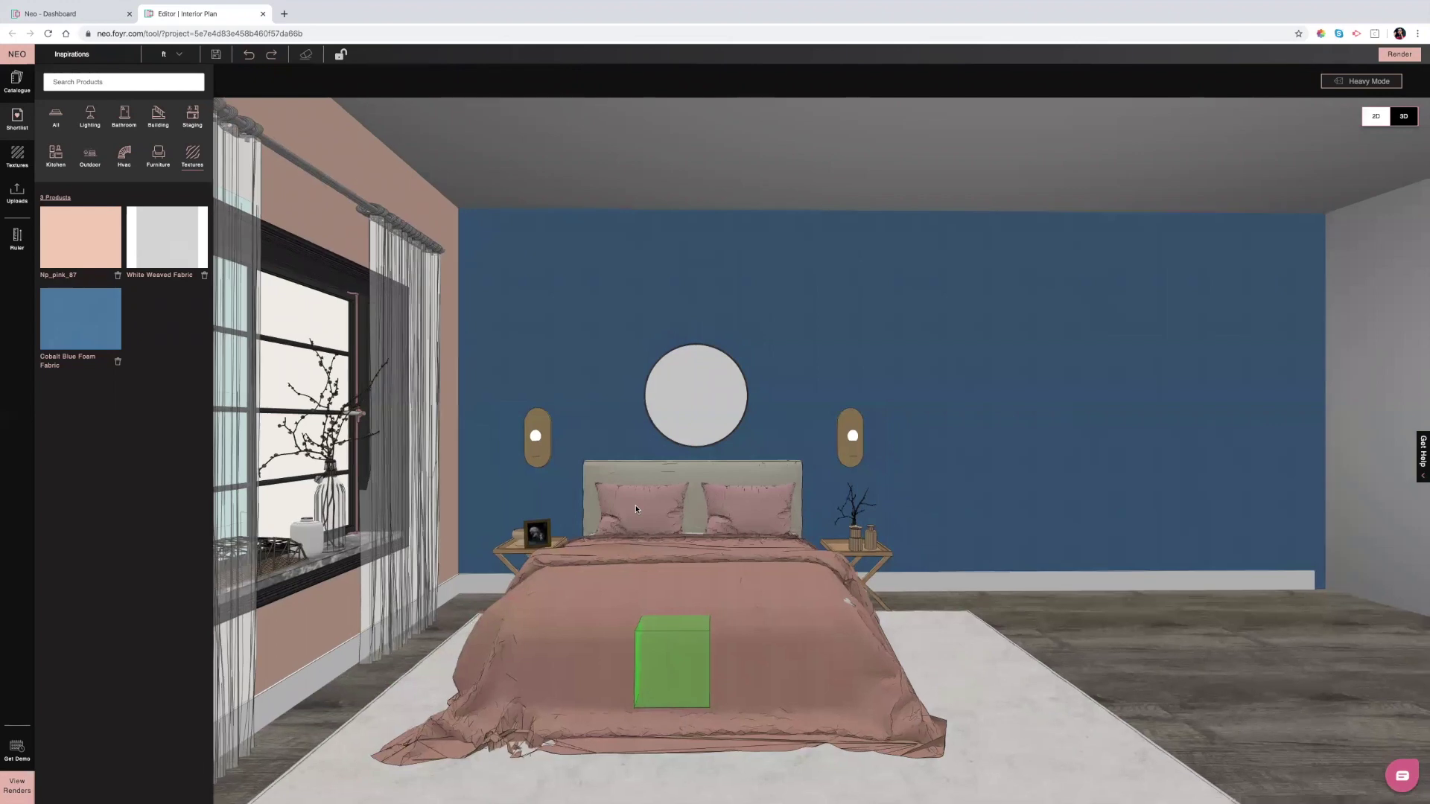
- Examine the bed, window and the pink and blue walls in 3D from several angles, and leave full screen
drag(498, 481, 675, 389)
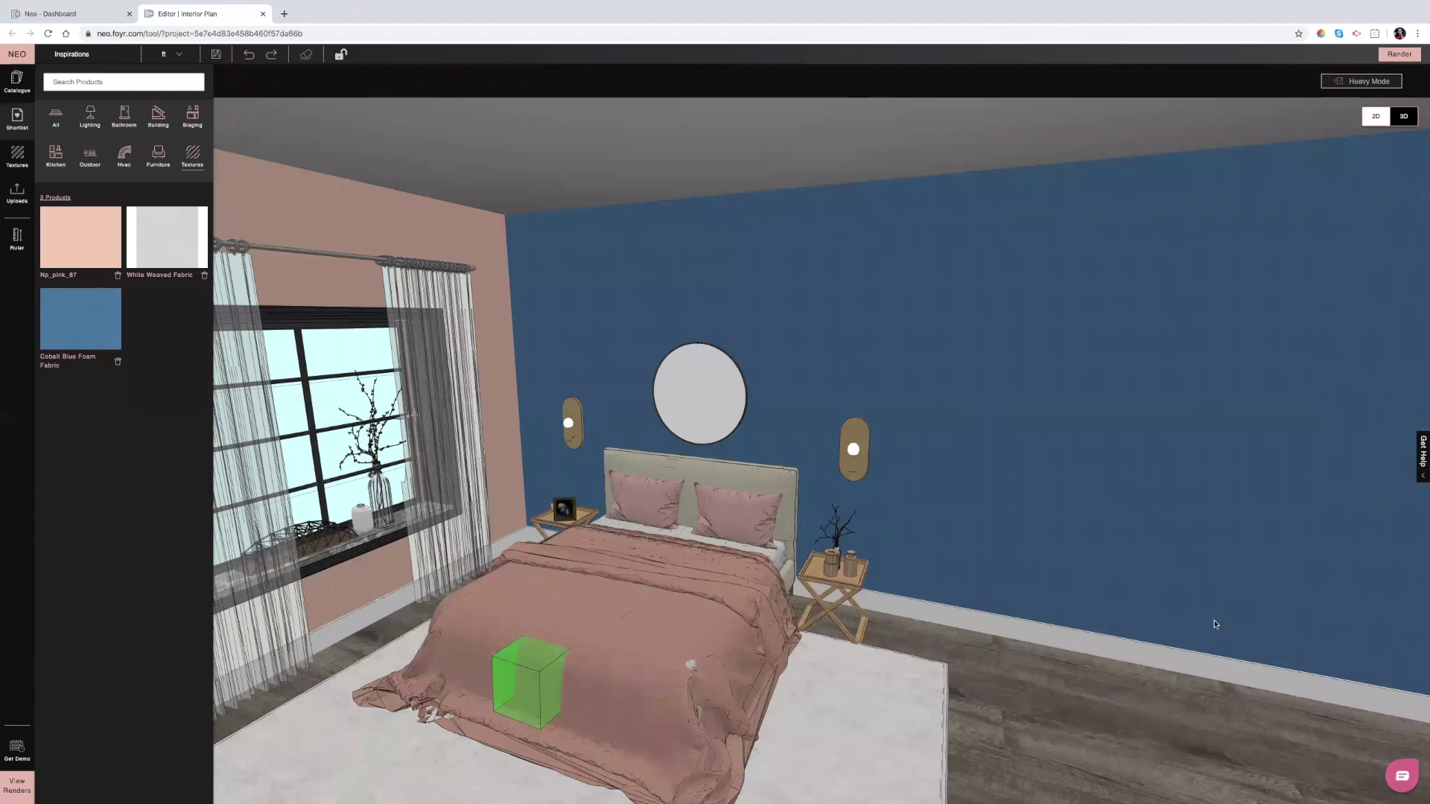
drag(723, 123, 1423, 796)
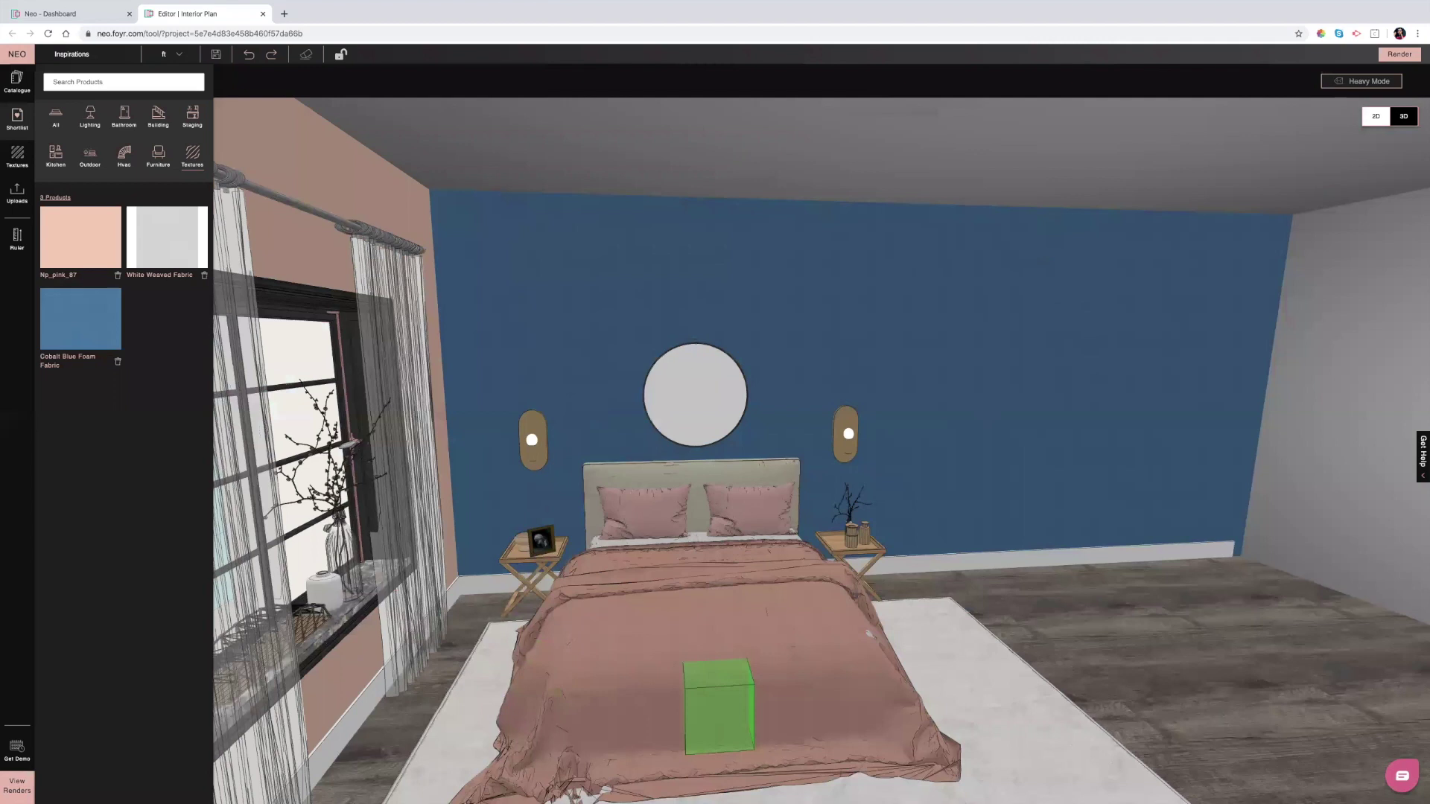
key(Escape)
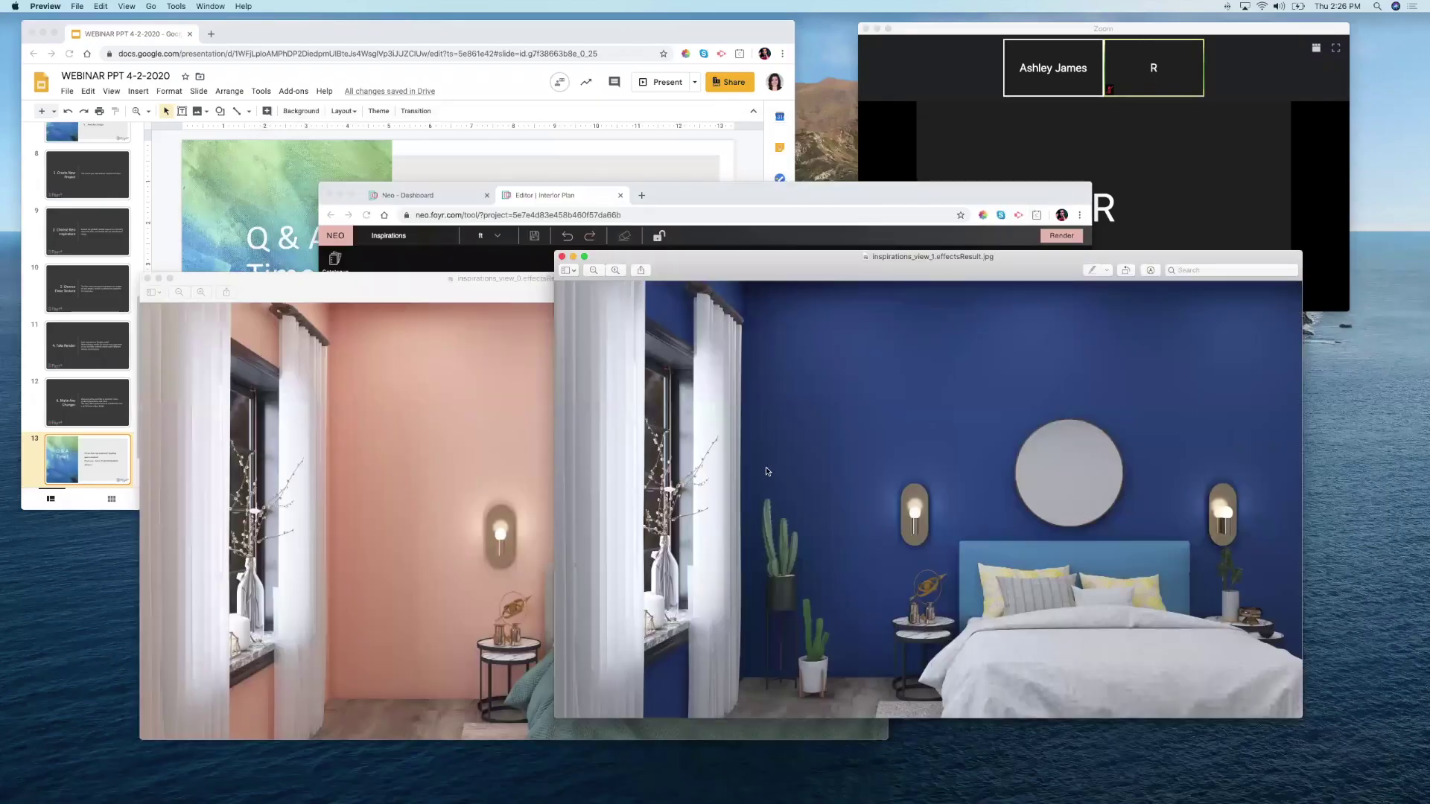
- Open the bedroom's render setup and look over the saved project views
click(1062, 235)
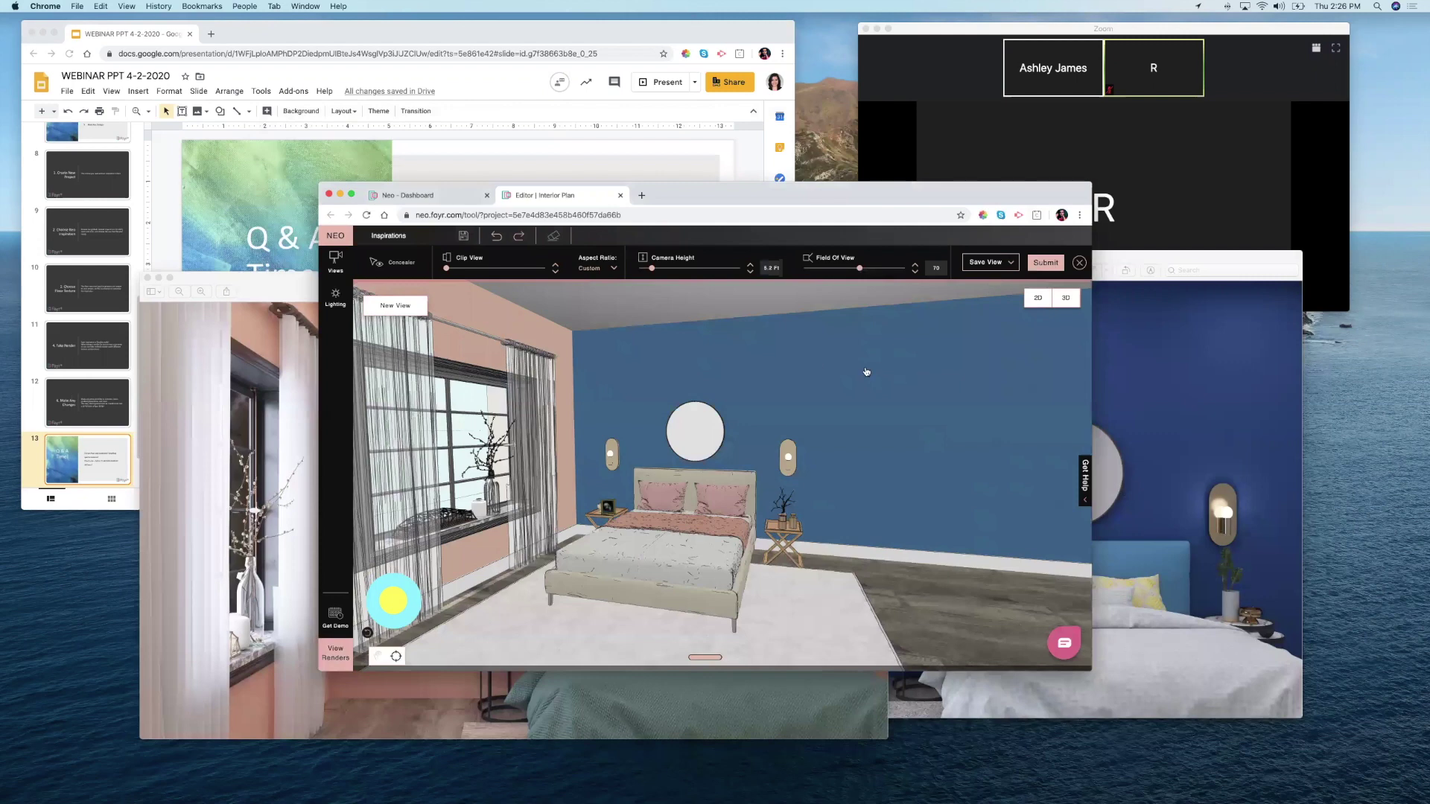
click(395, 305)
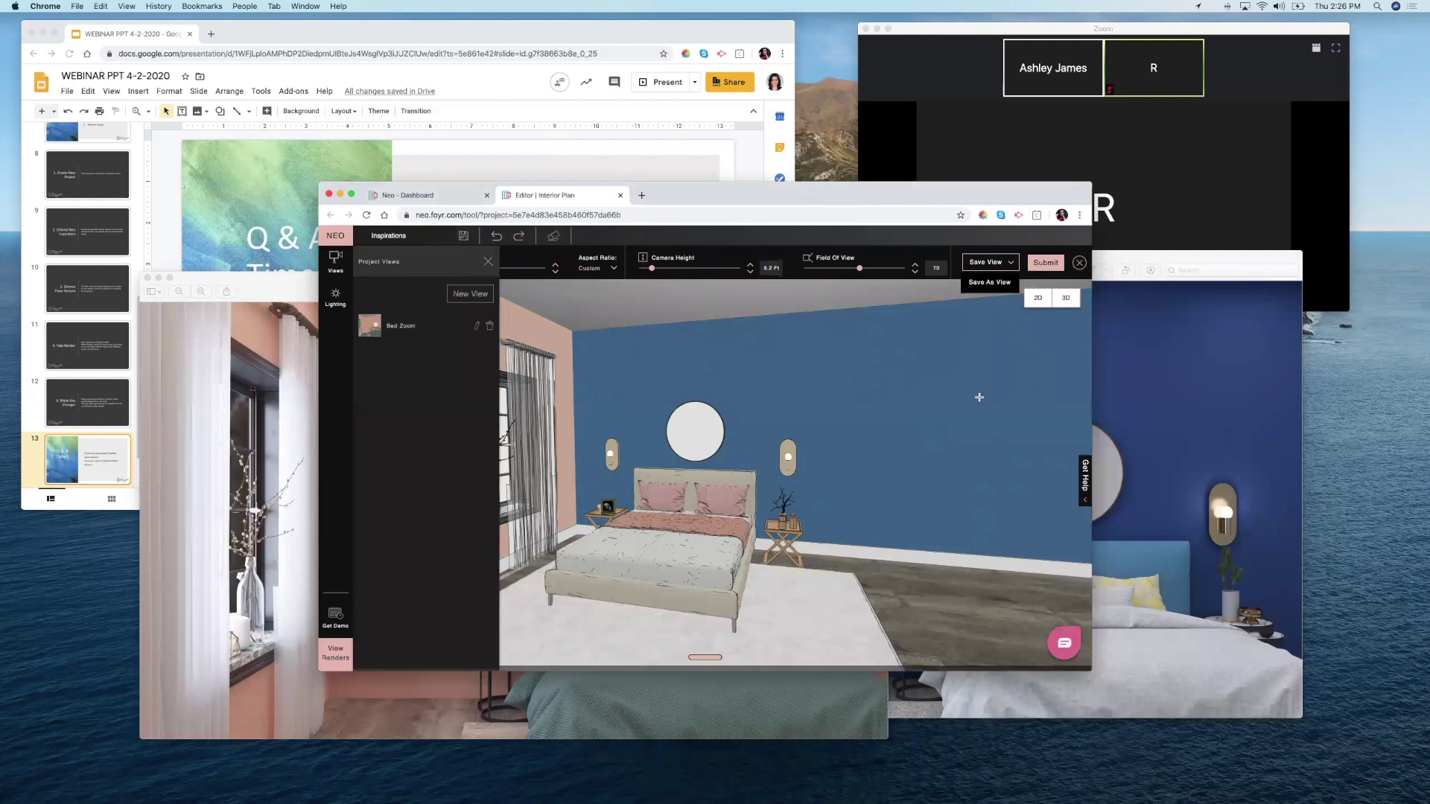
click(527, 497)
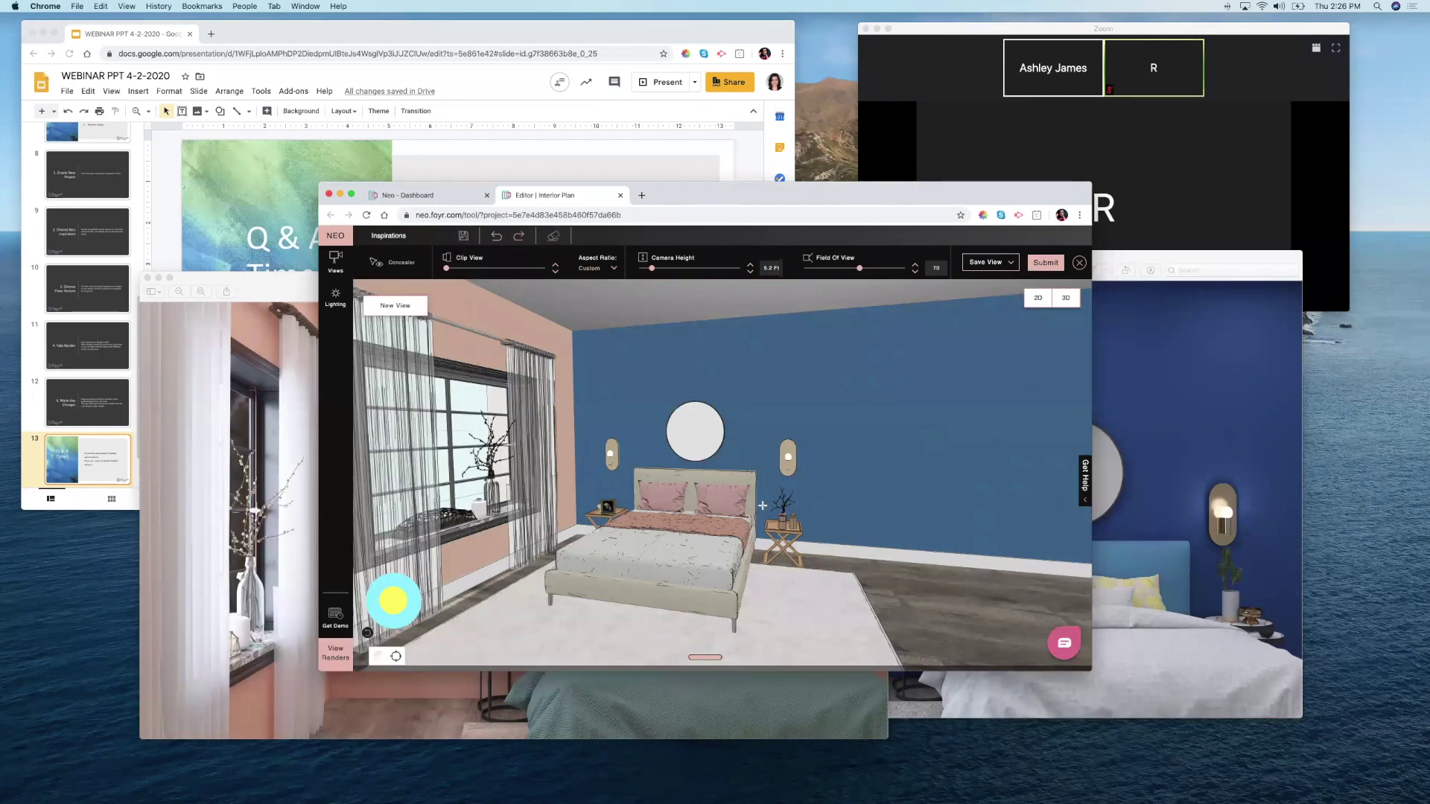
- Move the Foyr Neo window out of the way and compare the pink and blue bedroom renders in Preview
key(super+m)
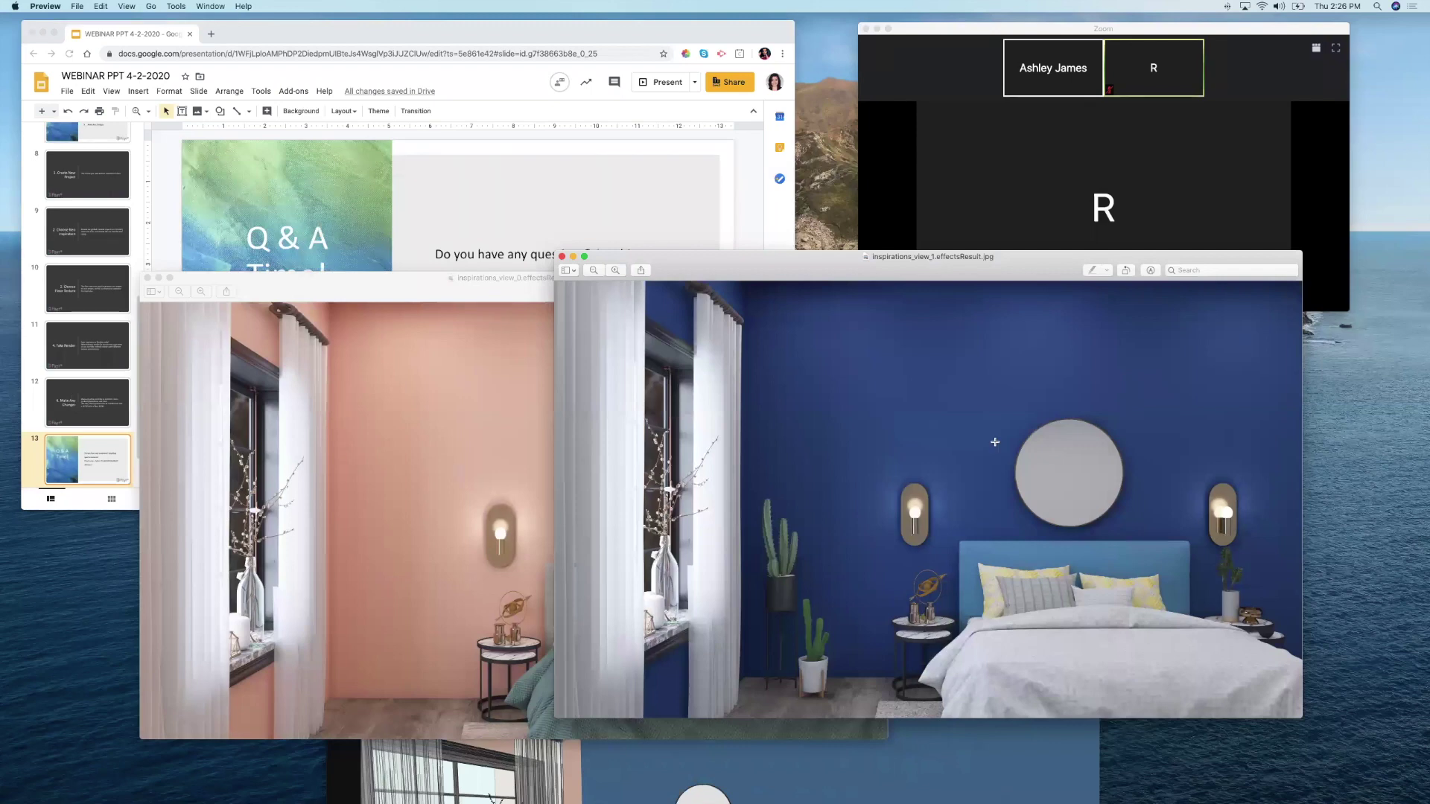
click(357, 498)
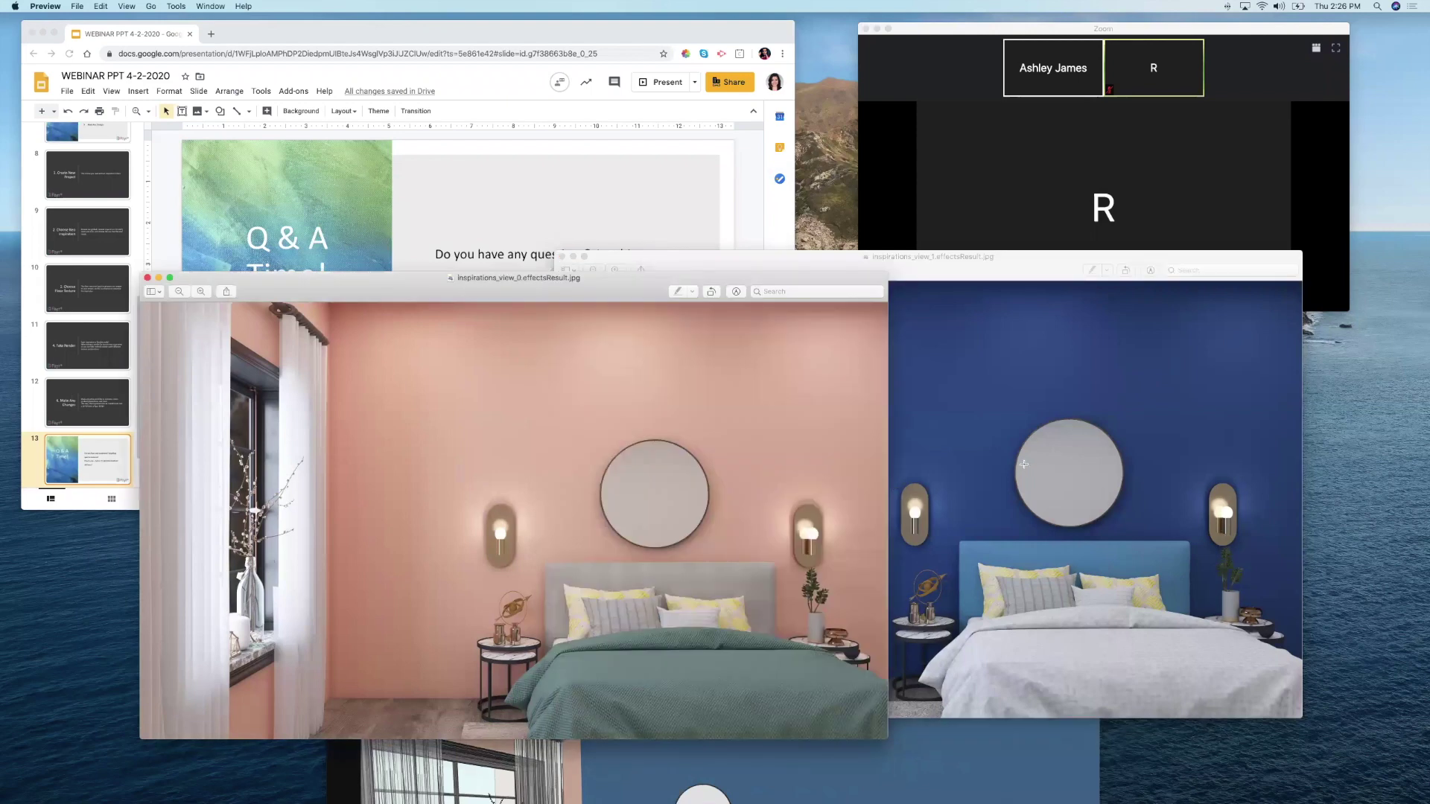
click(921, 438)
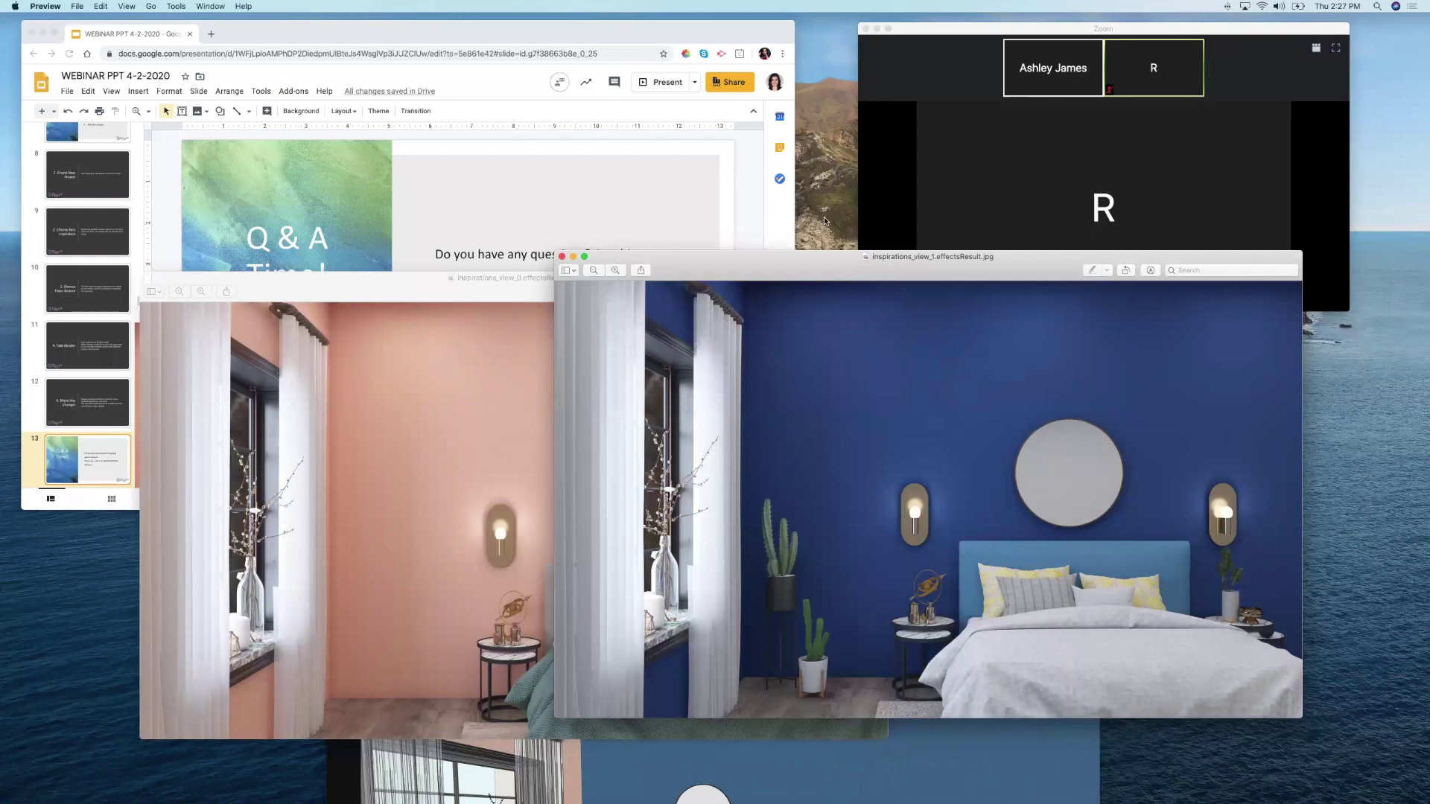
- Close both render images, bring the Foyr Neo window back into view and close the inspirations editor
key(super+w)
key(super+w)
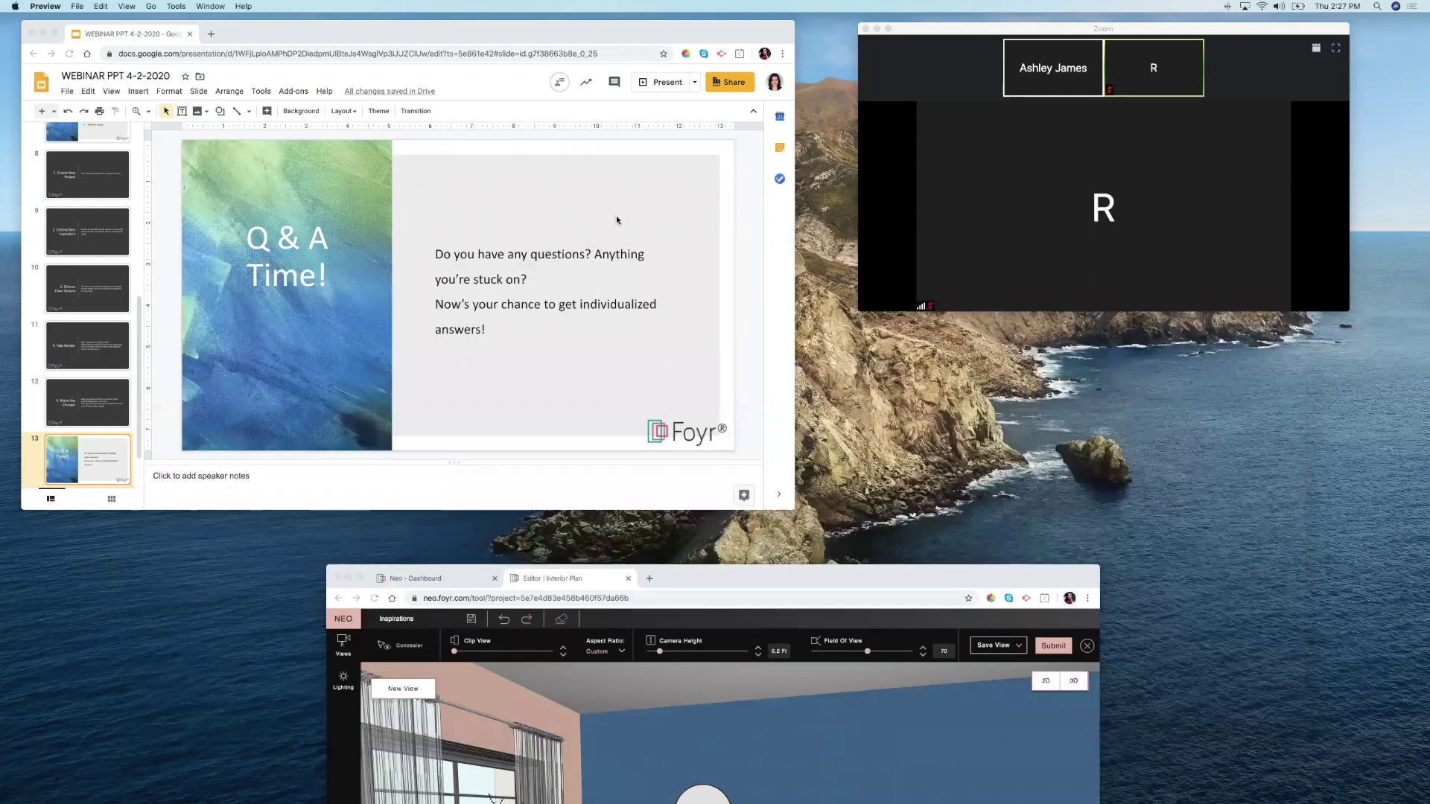
drag(629, 579, 617, 218)
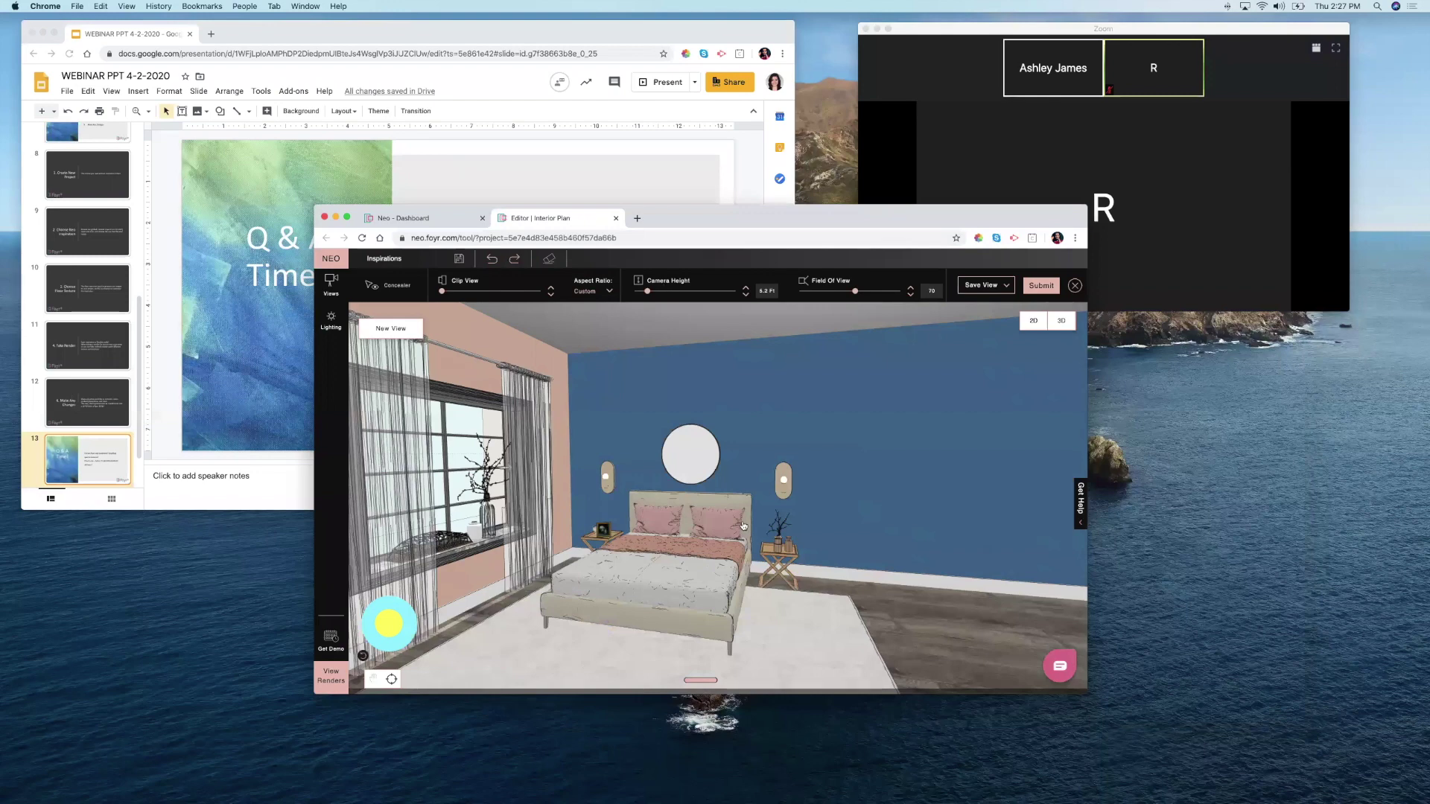
key(super+w)
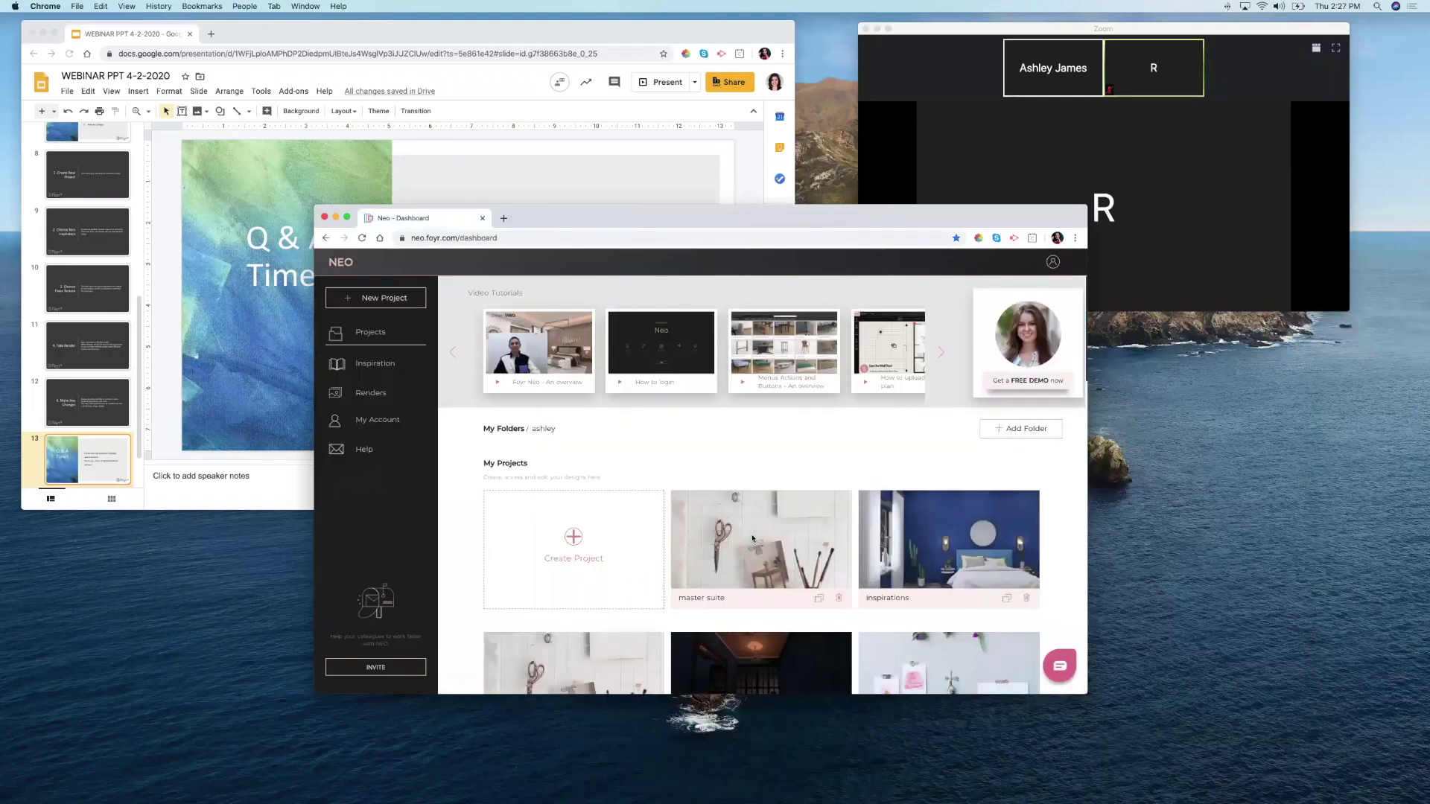
- Open the master suite project and add the Benjamin First Sight Bedroom inspiration to its floor plan
click(752, 538)
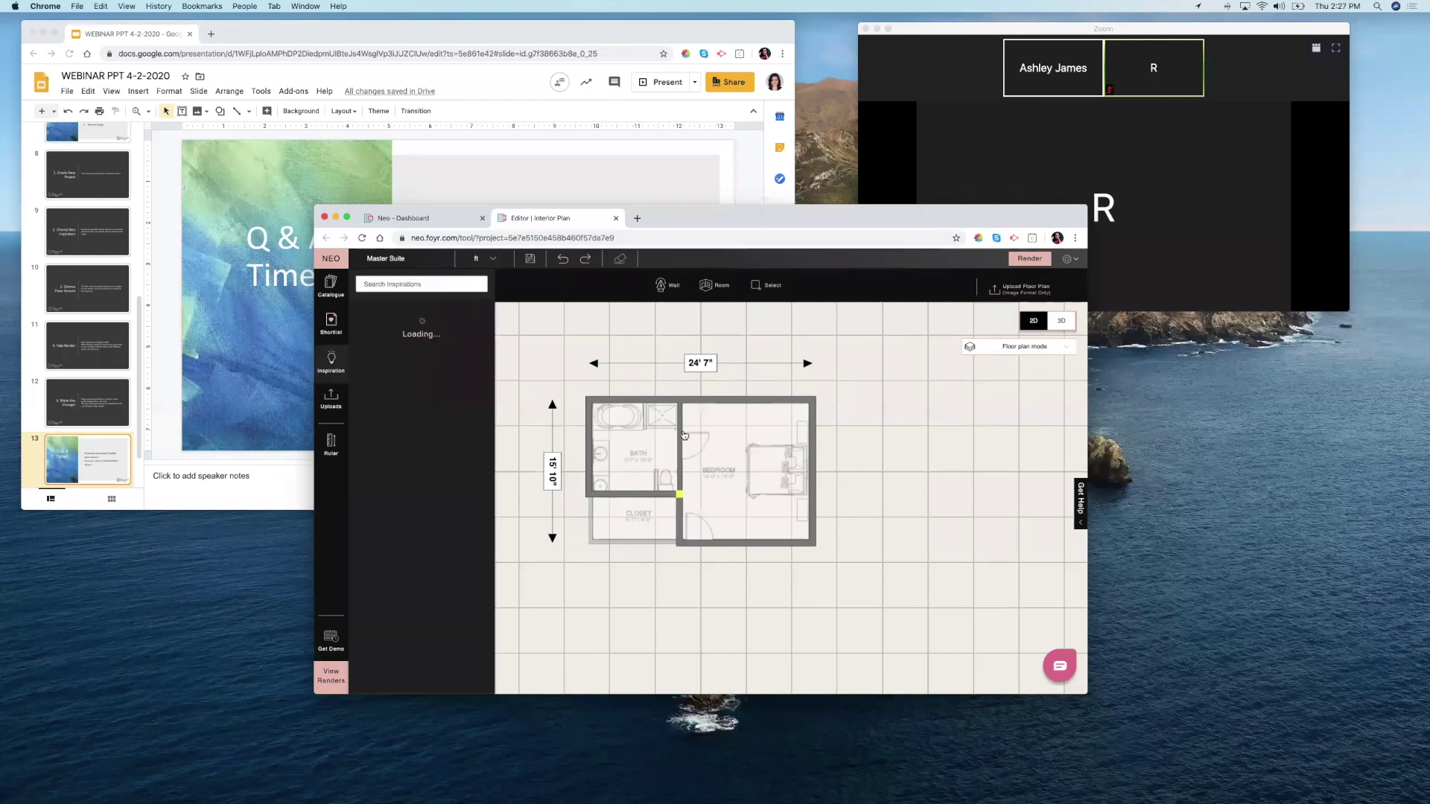
click(714, 457)
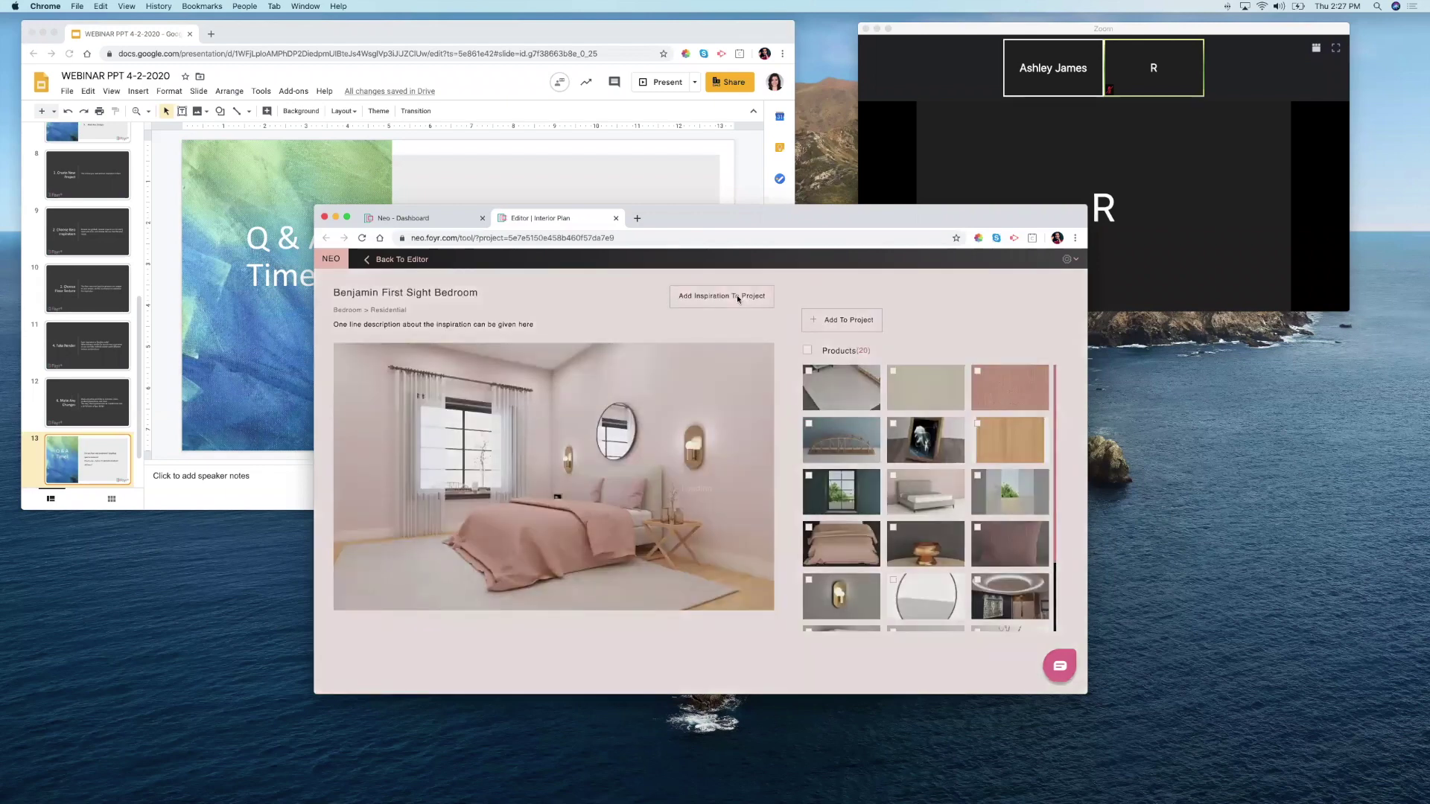
click(738, 297)
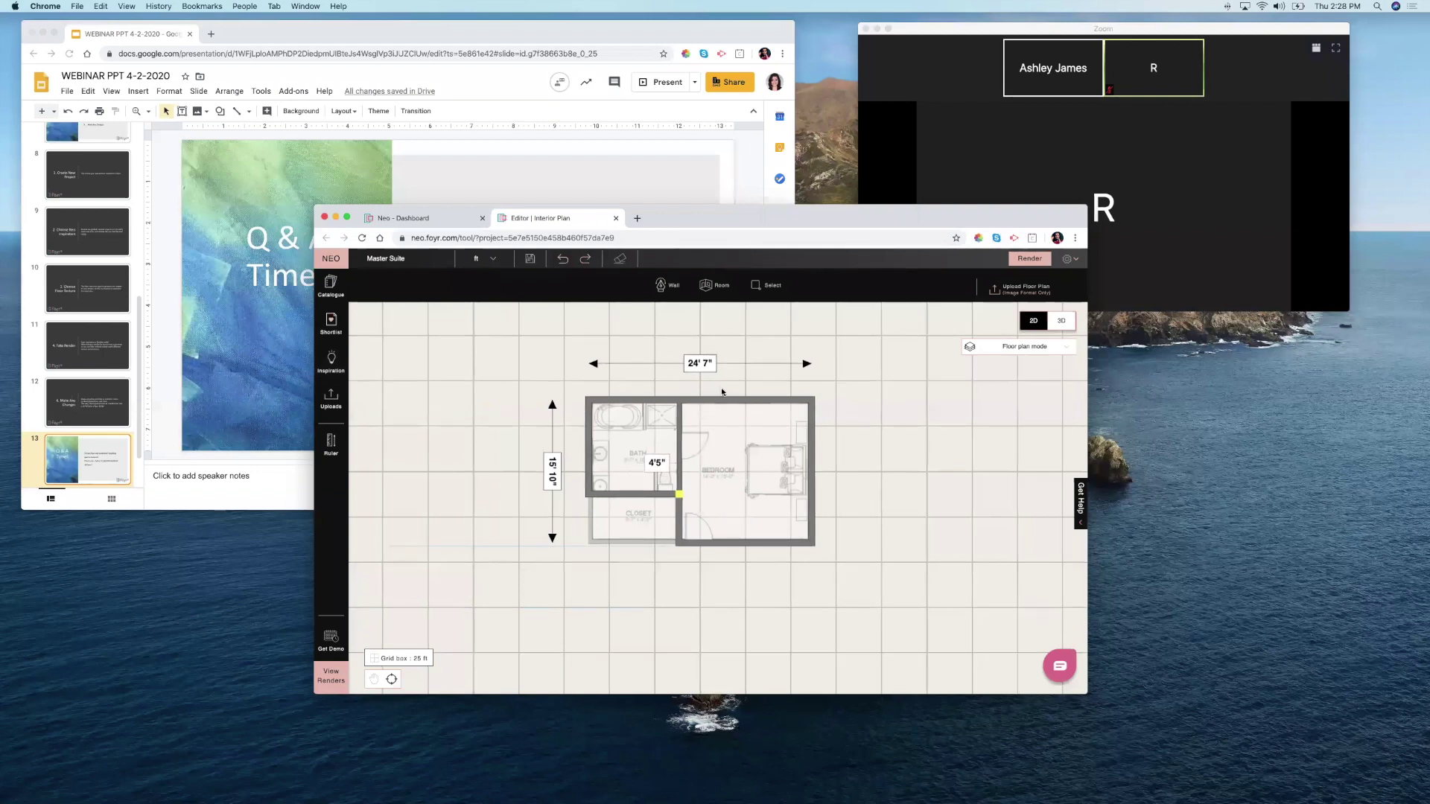
scroll(660, 461, down, 3)
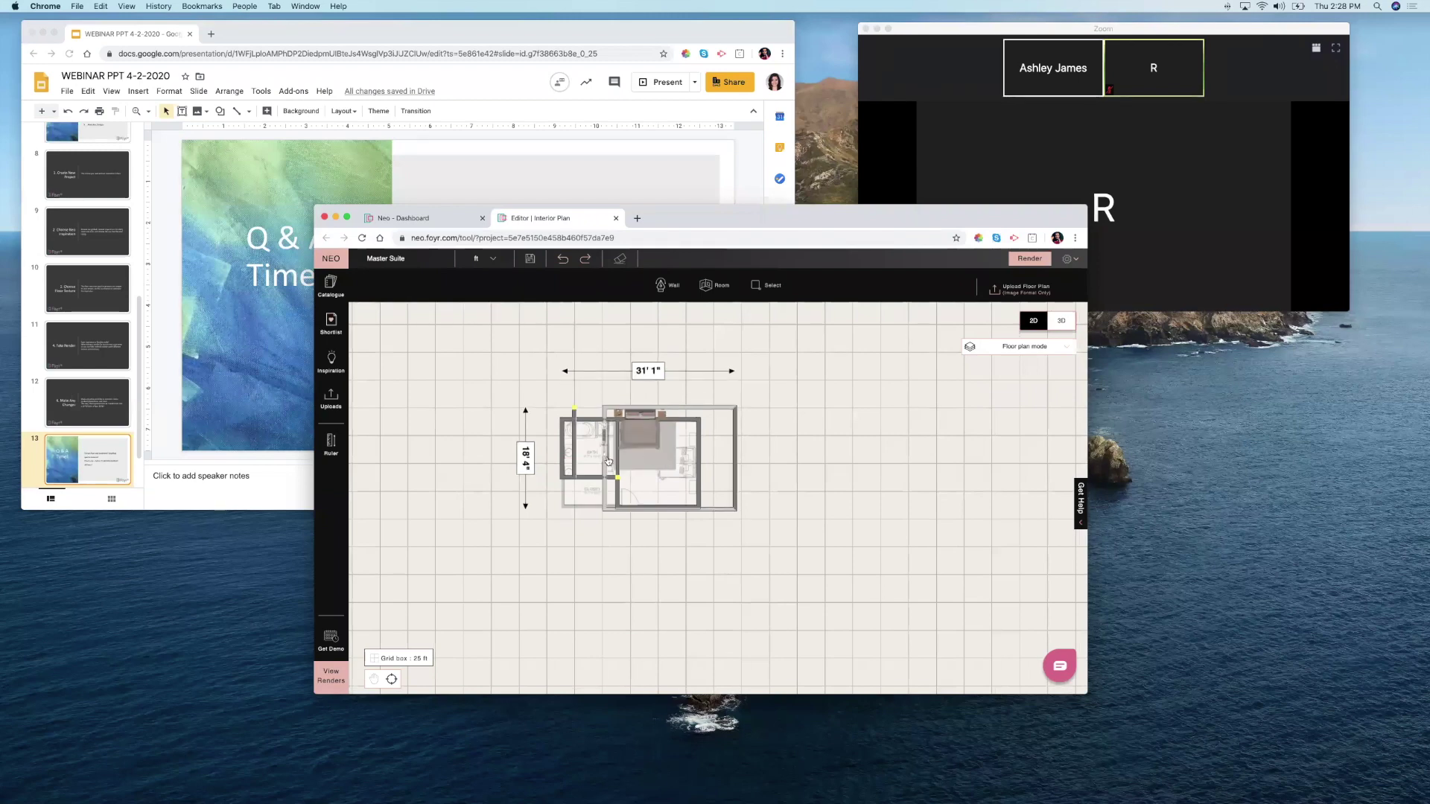
- Move the inspiration's bed and rug together into the bedroom of the master suite plan
click(665, 463)
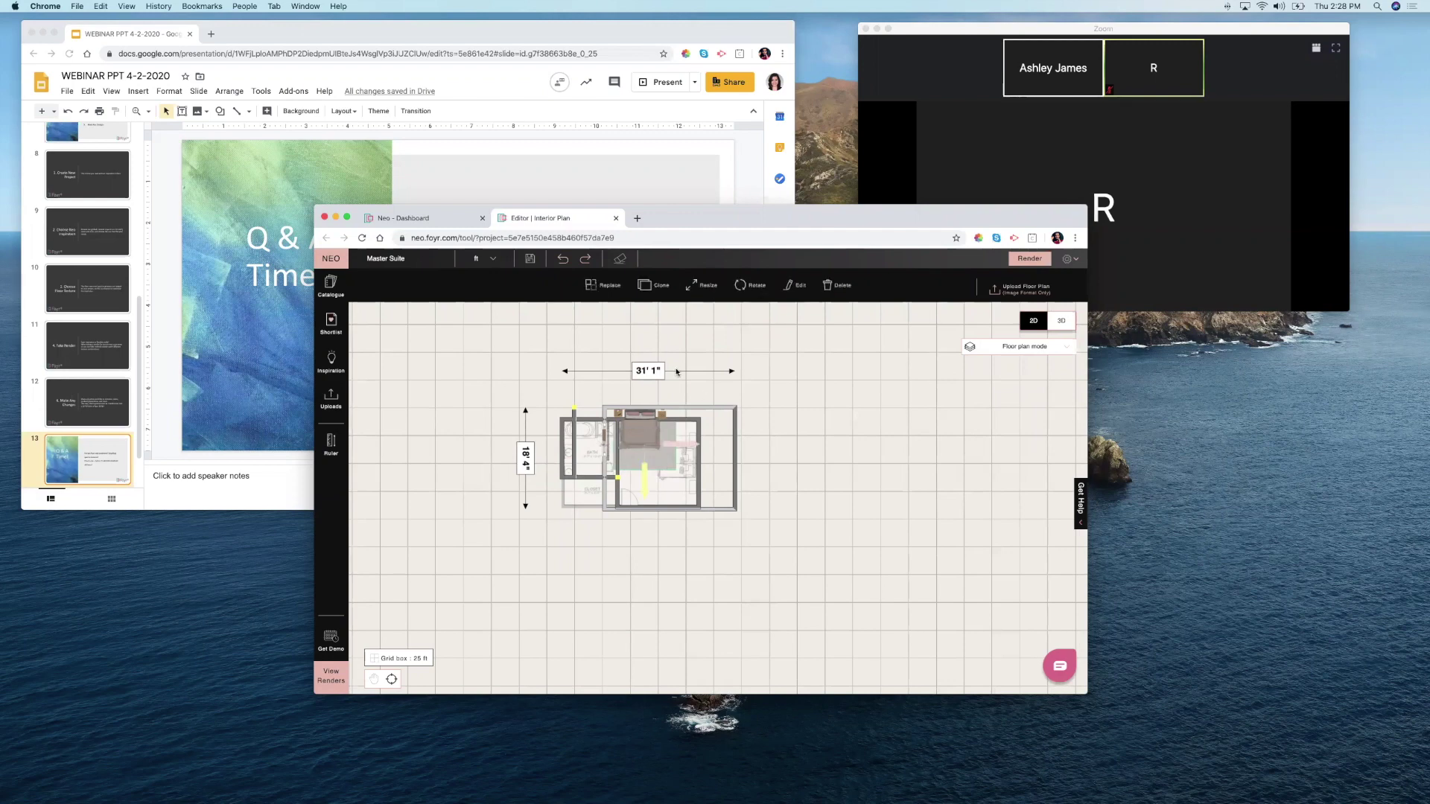
click(665, 469)
drag(665, 469, 671, 474)
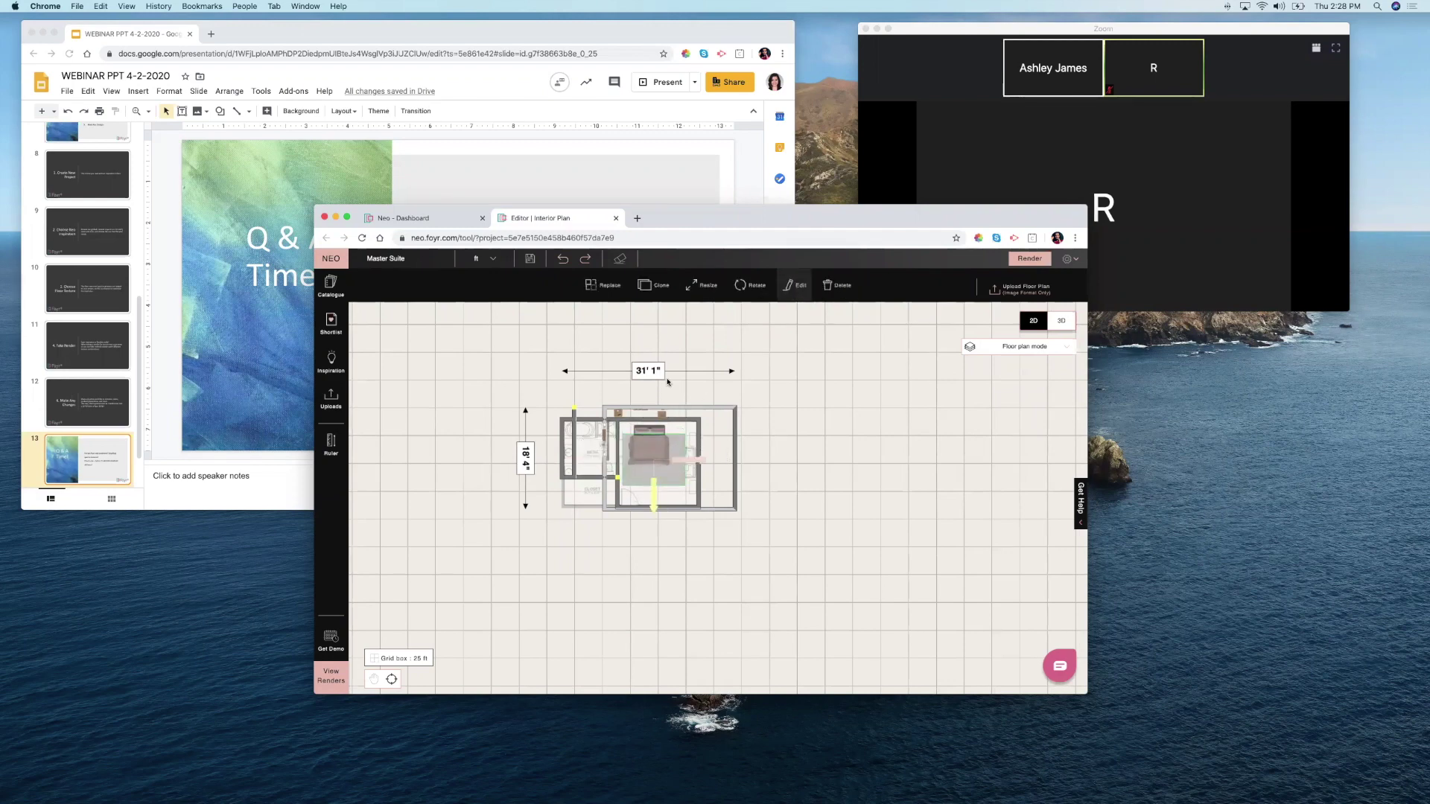
- Flip the bed and rug group horizontally and vertically, and set its rotation to 90
click(793, 291)
click(423, 523)
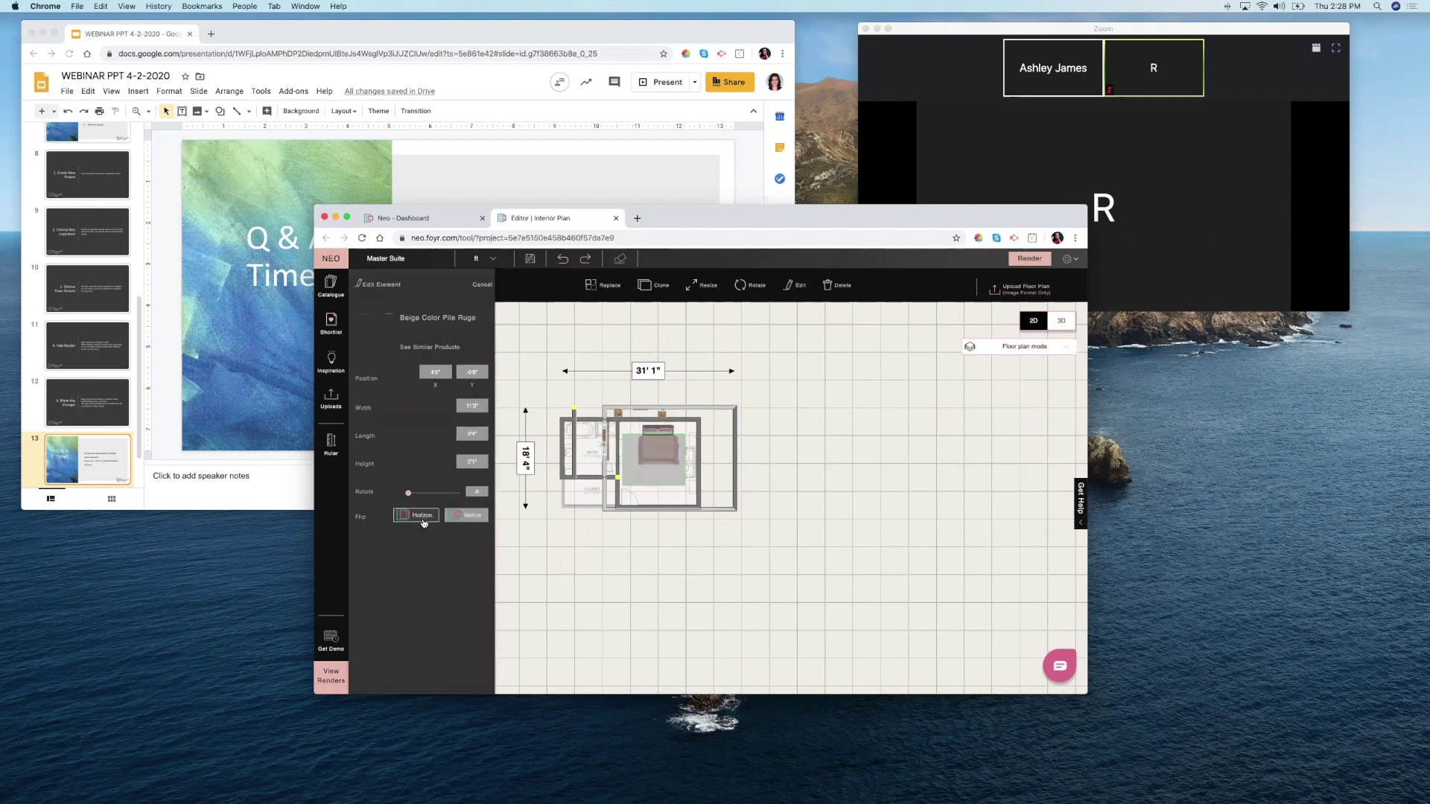
click(467, 515)
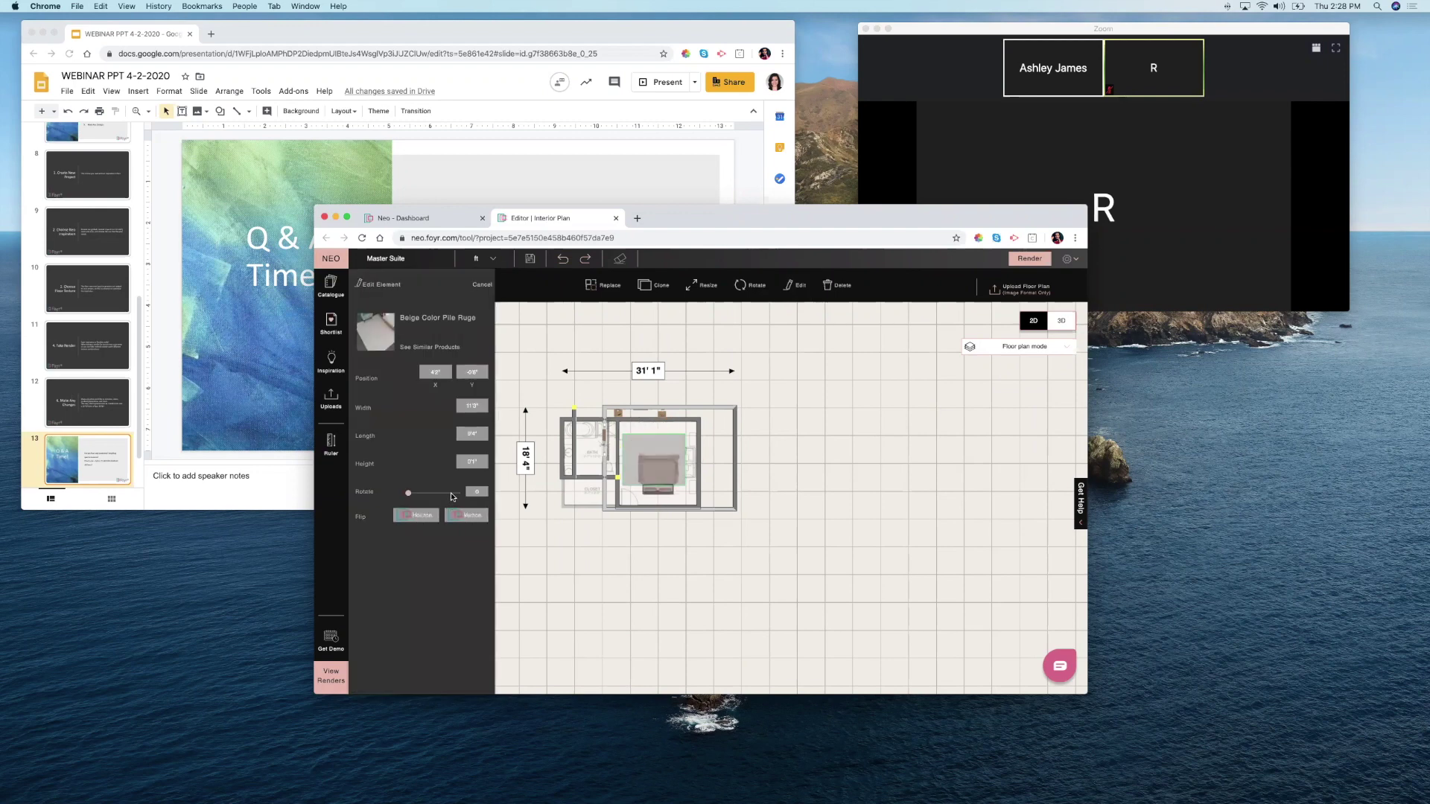
text(90)
key(Return)
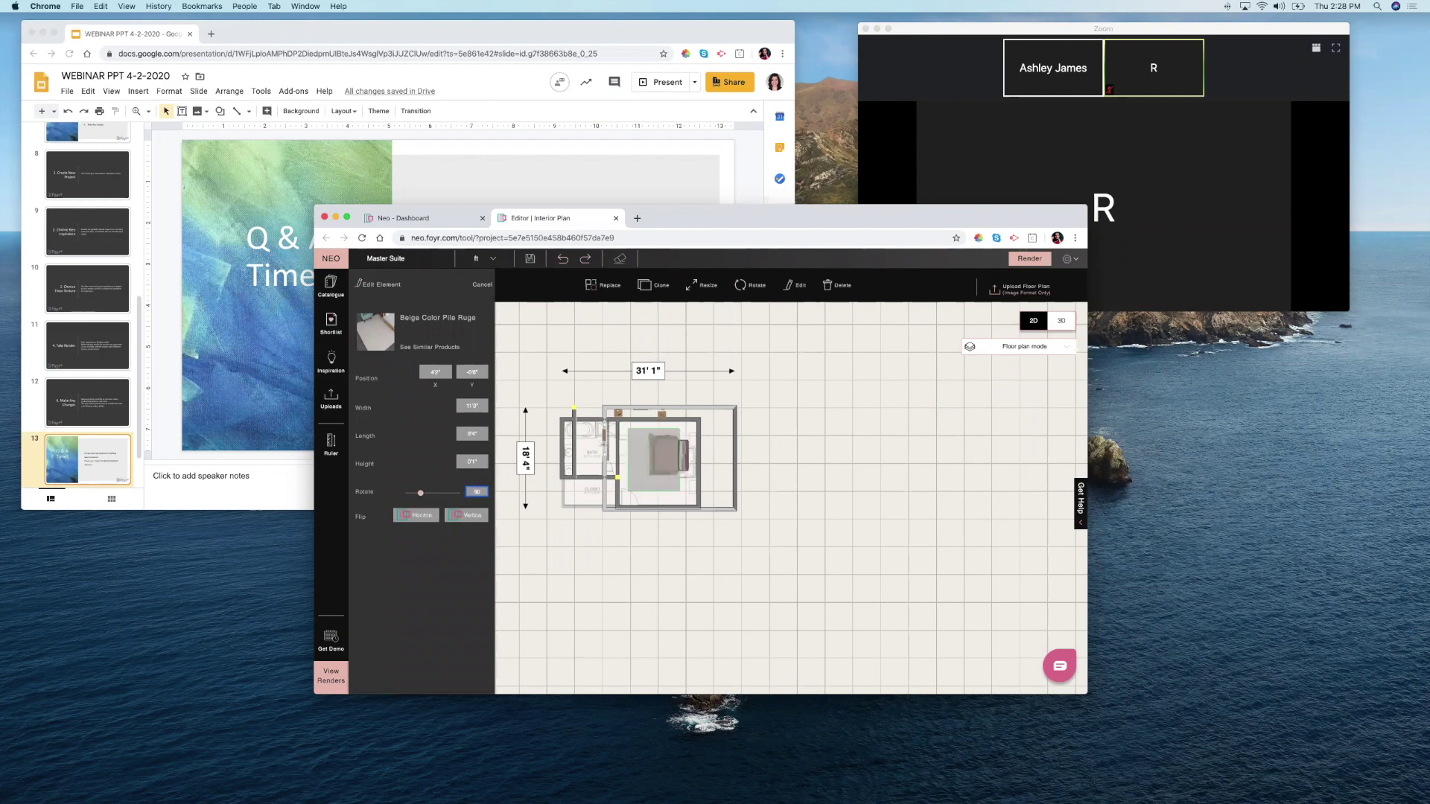
- Clear the inspiration's leftover walls and furniture from the plan, and view the furnished bedroom in full-screen 3D
click(671, 457)
double_click(664, 421)
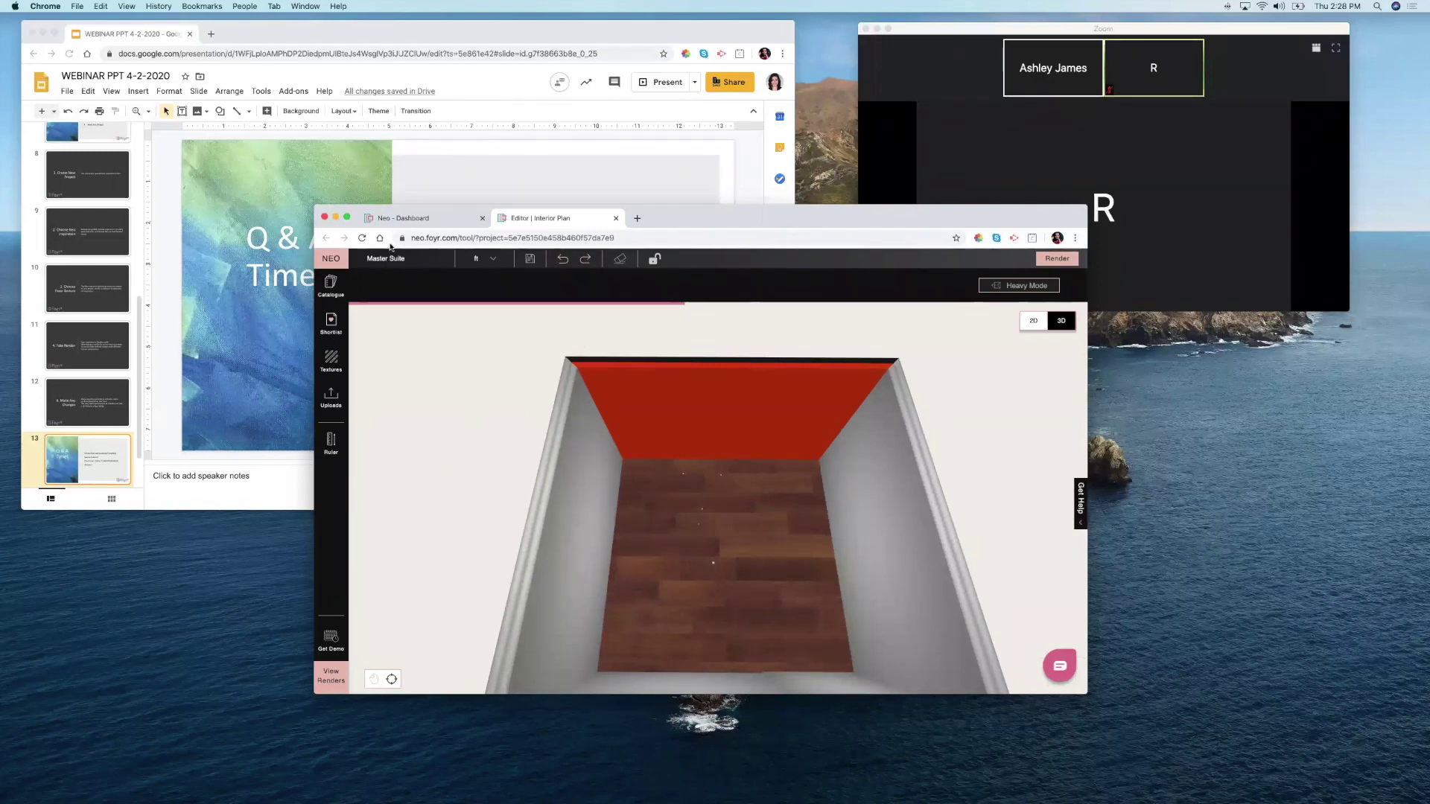
click(347, 219)
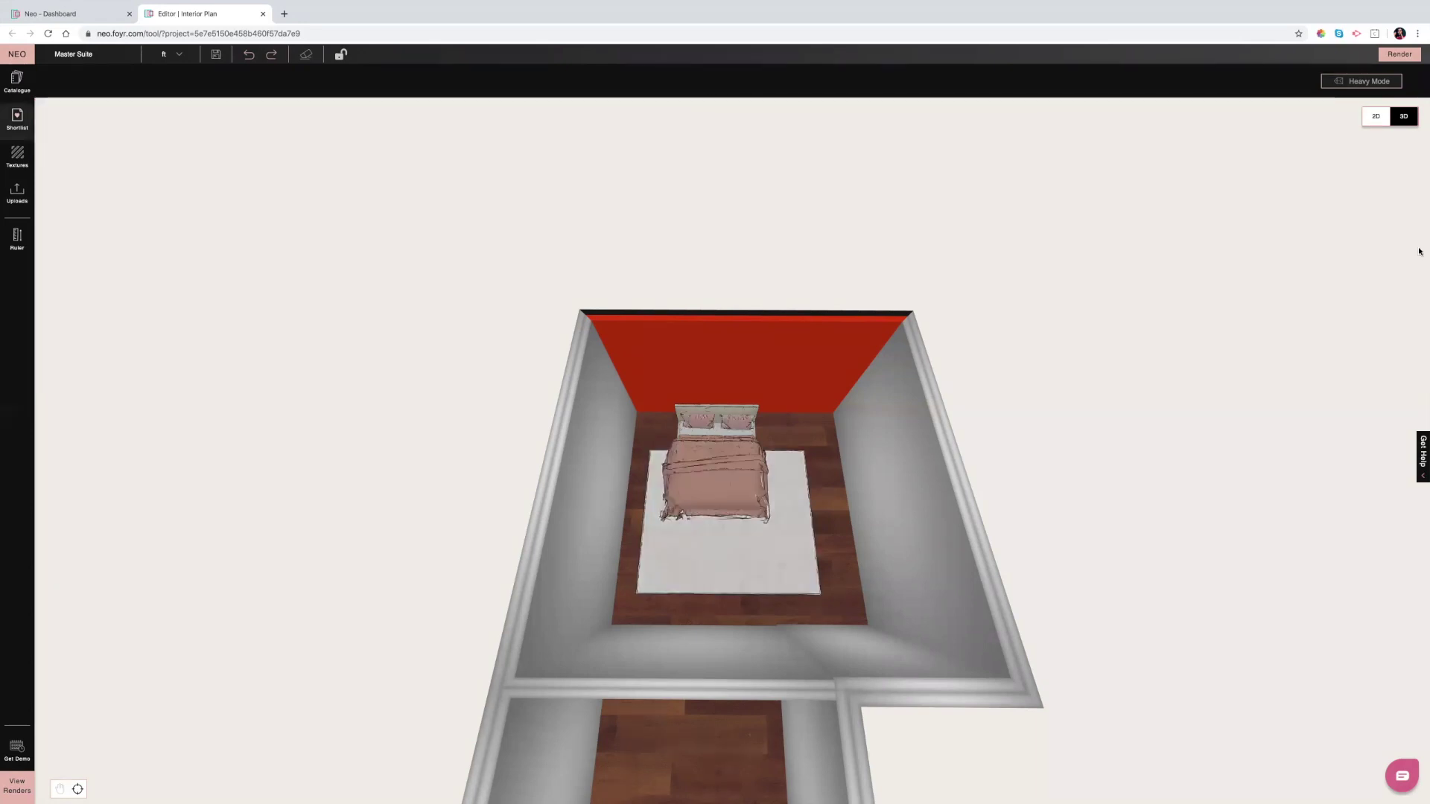
- Return to the 2D plan, search the inspirations for "Bed" and open the Benjamin First Sight Bedroom
click(1375, 118)
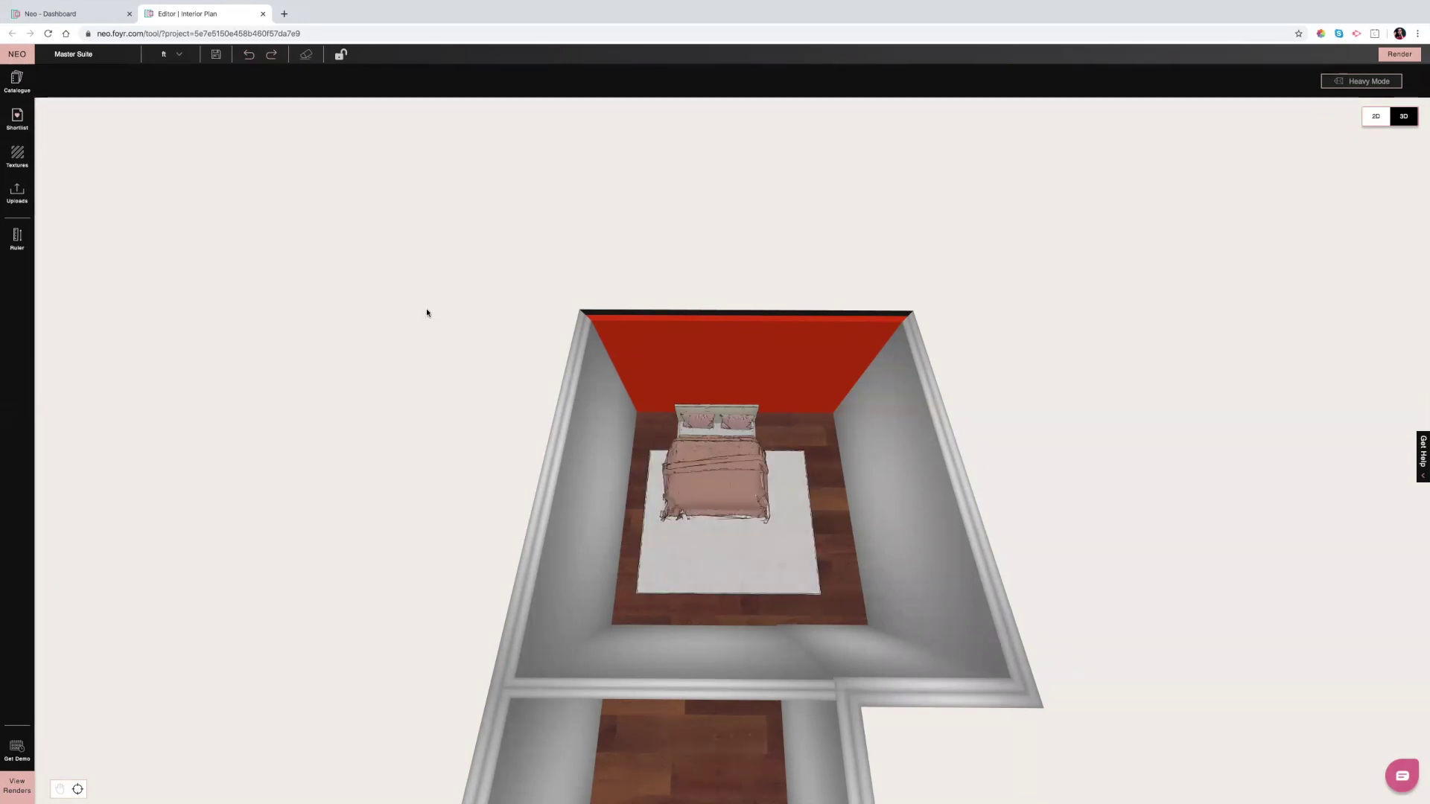
click(18, 156)
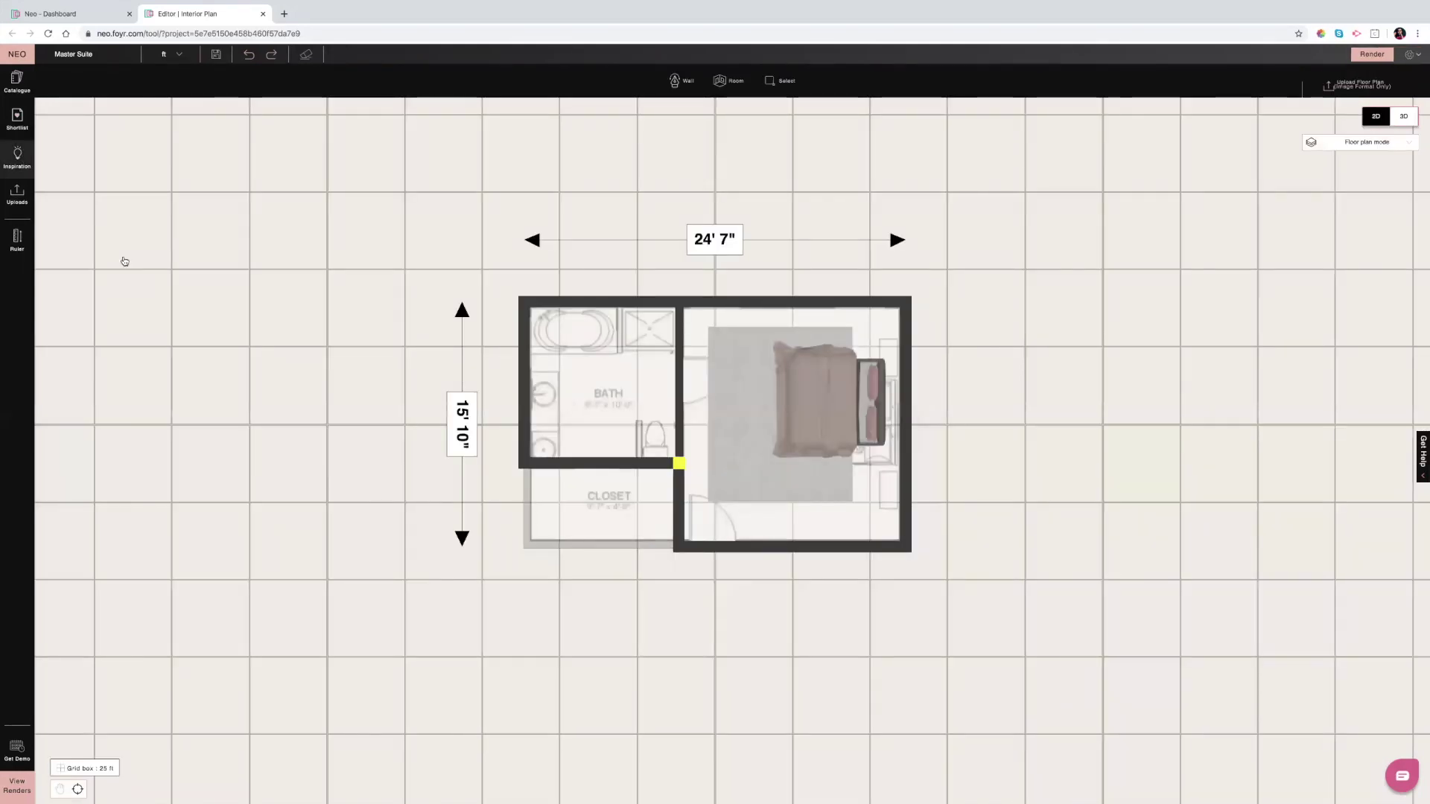
click(119, 82)
text(Bed)
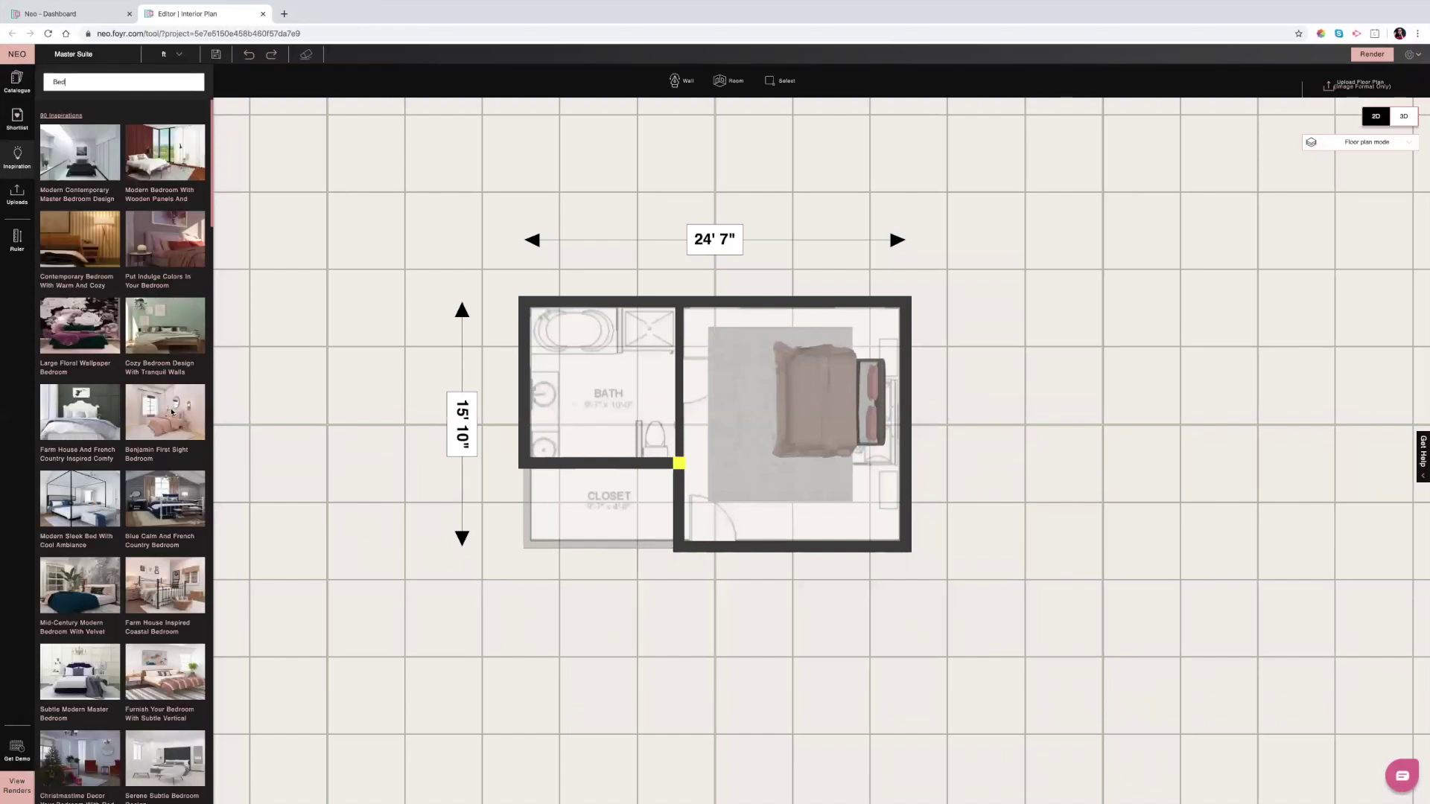
click(171, 411)
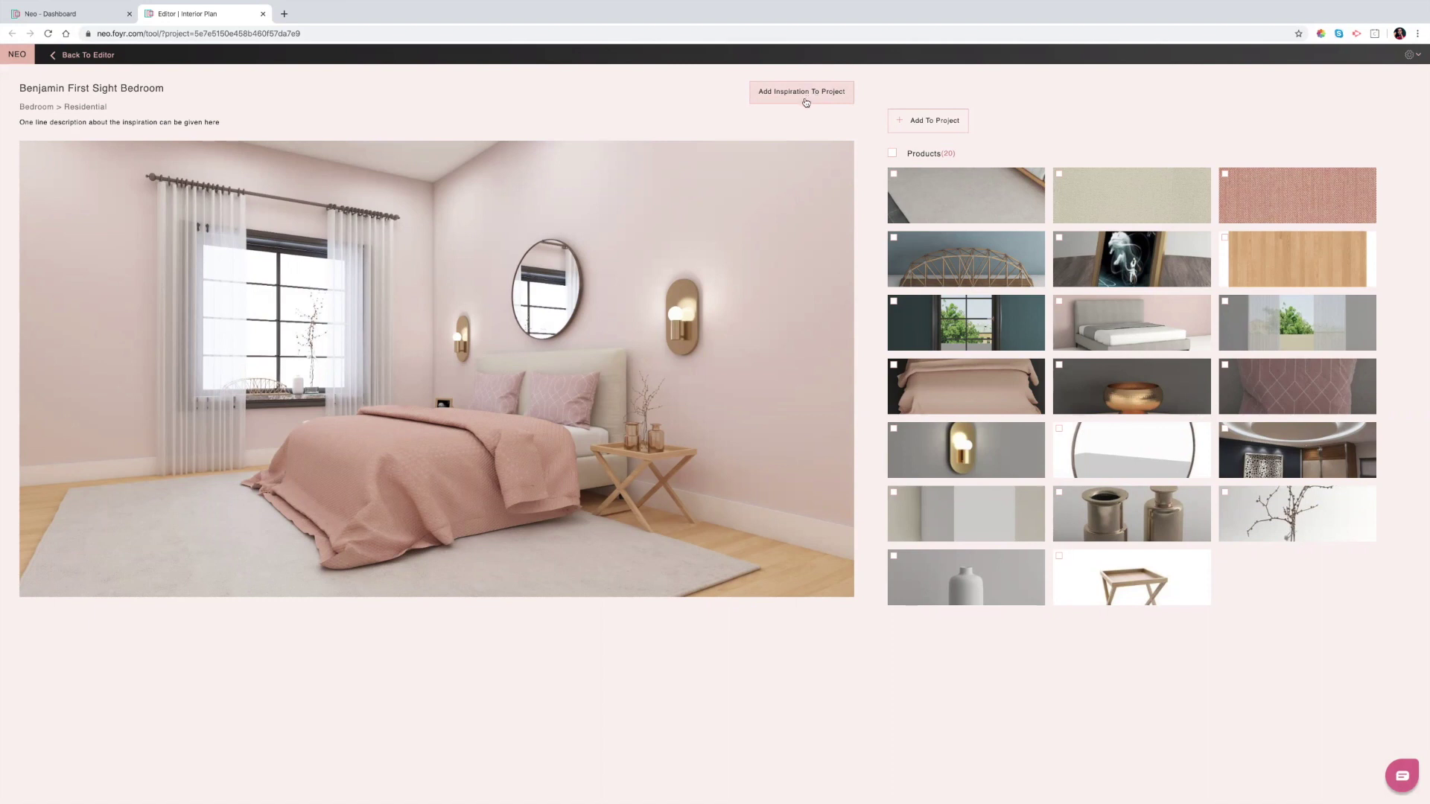
- Add all the inspiration's products except the round mirror to the project, and remove White Frame from the shortlist
click(901, 154)
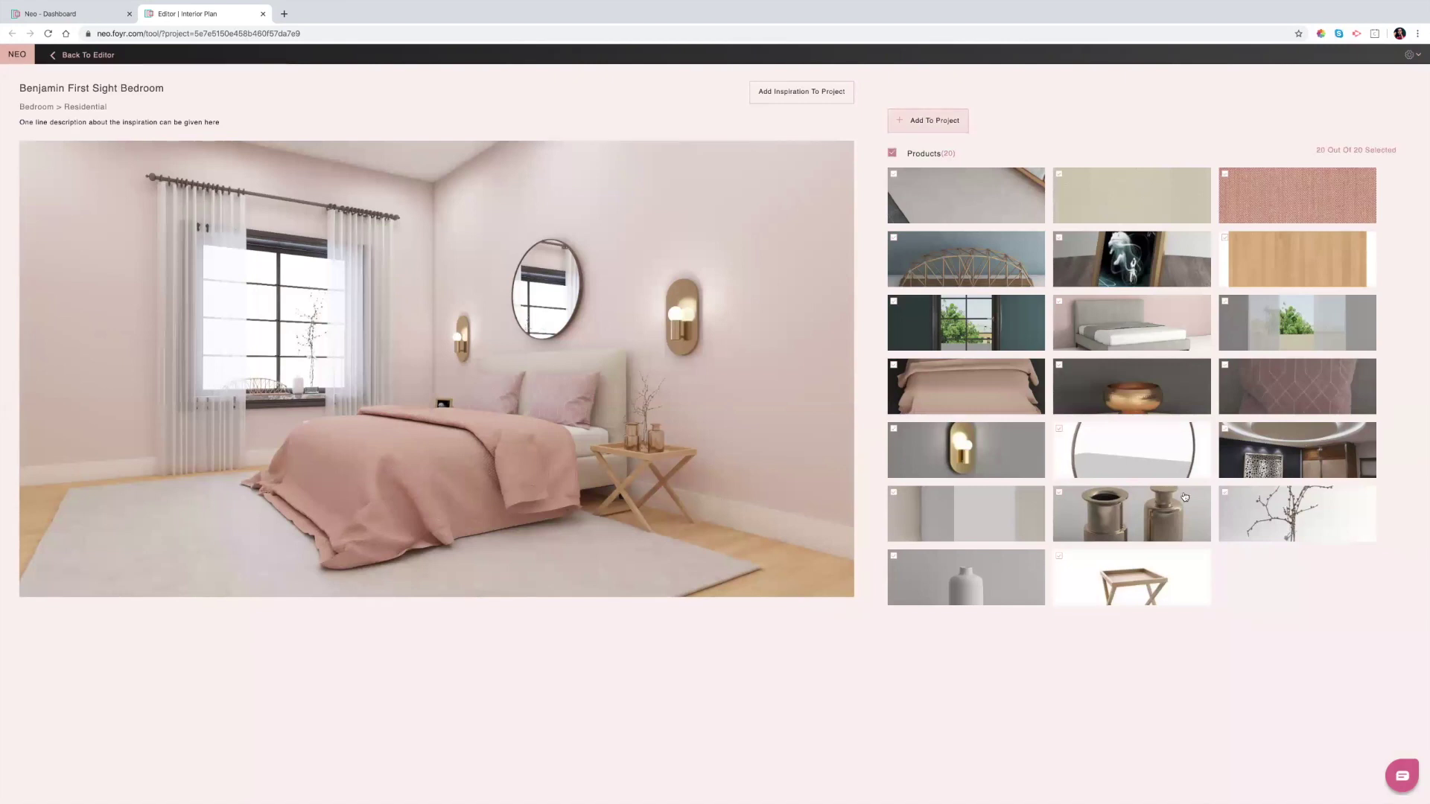
click(1058, 430)
click(920, 122)
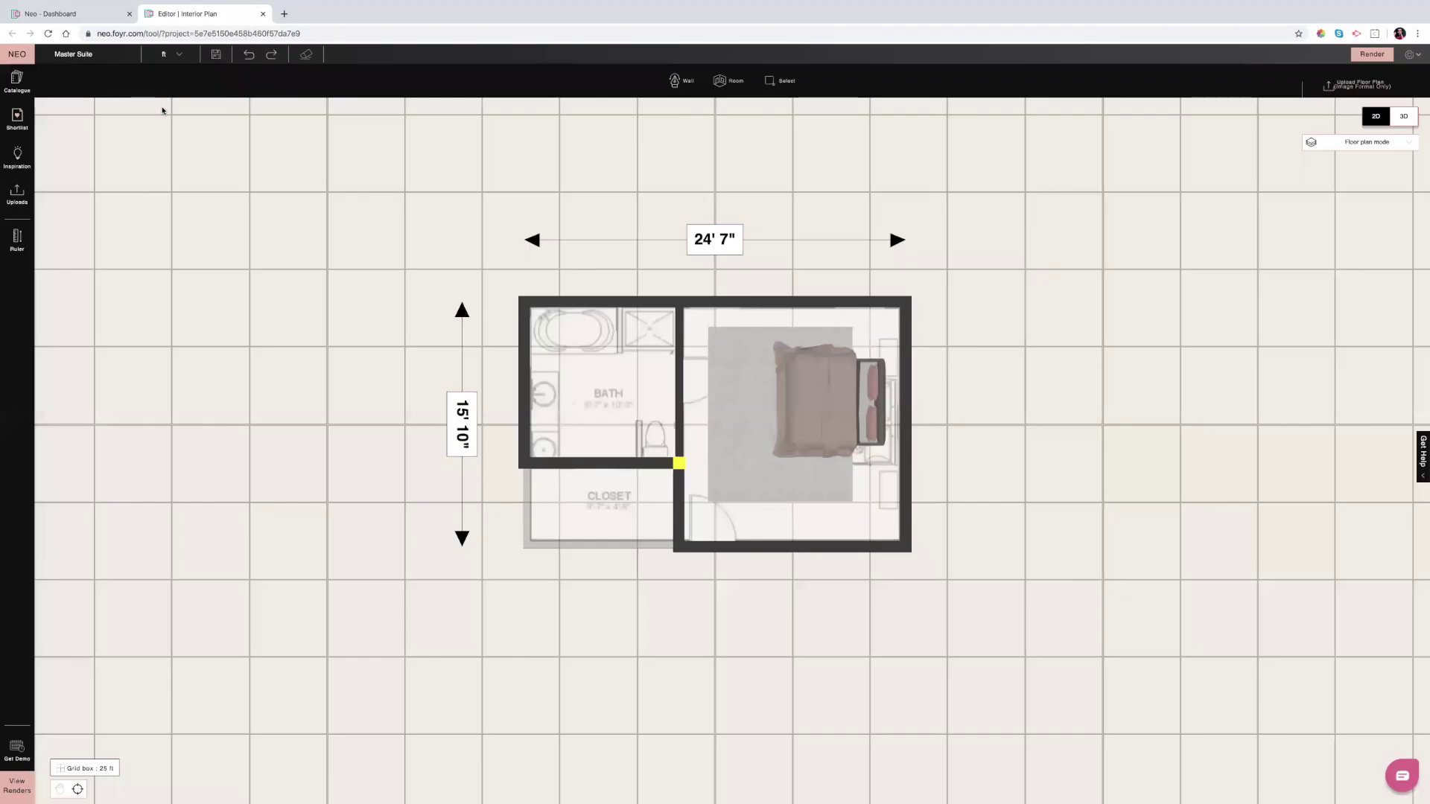
click(17, 119)
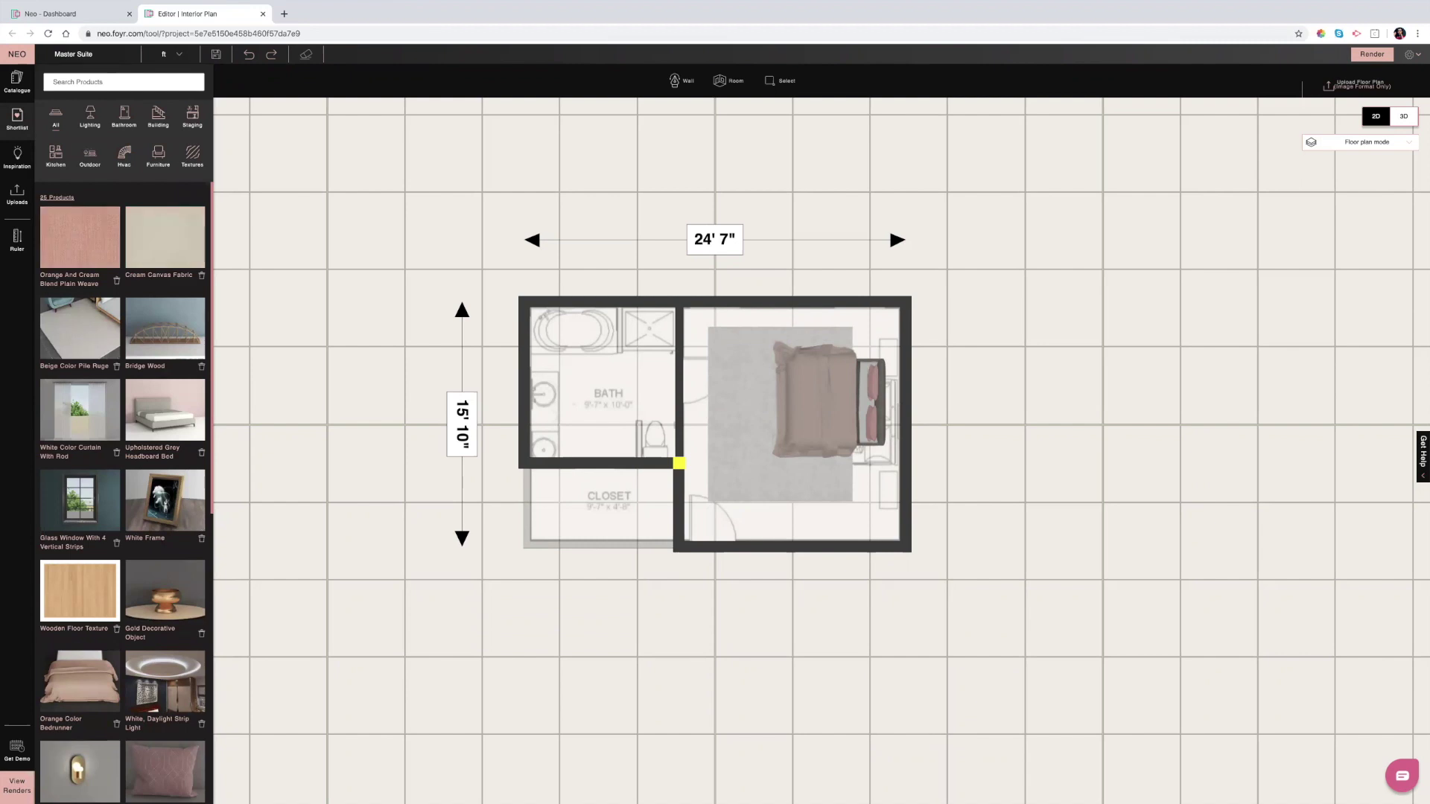
click(202, 540)
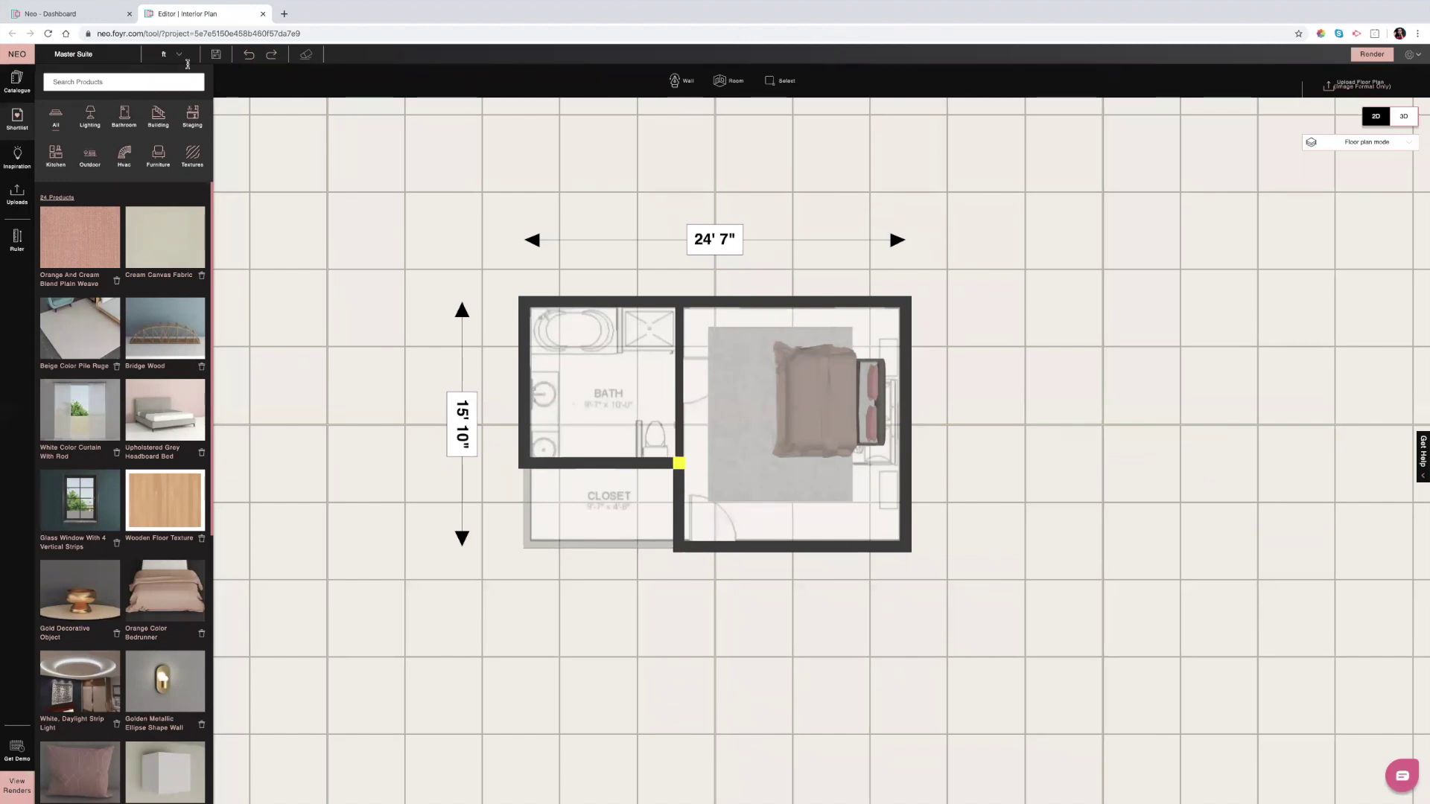
- Examine the Upholstered Grey Headboard Bed's element settings and view the bedroom in the render setup
click(18, 199)
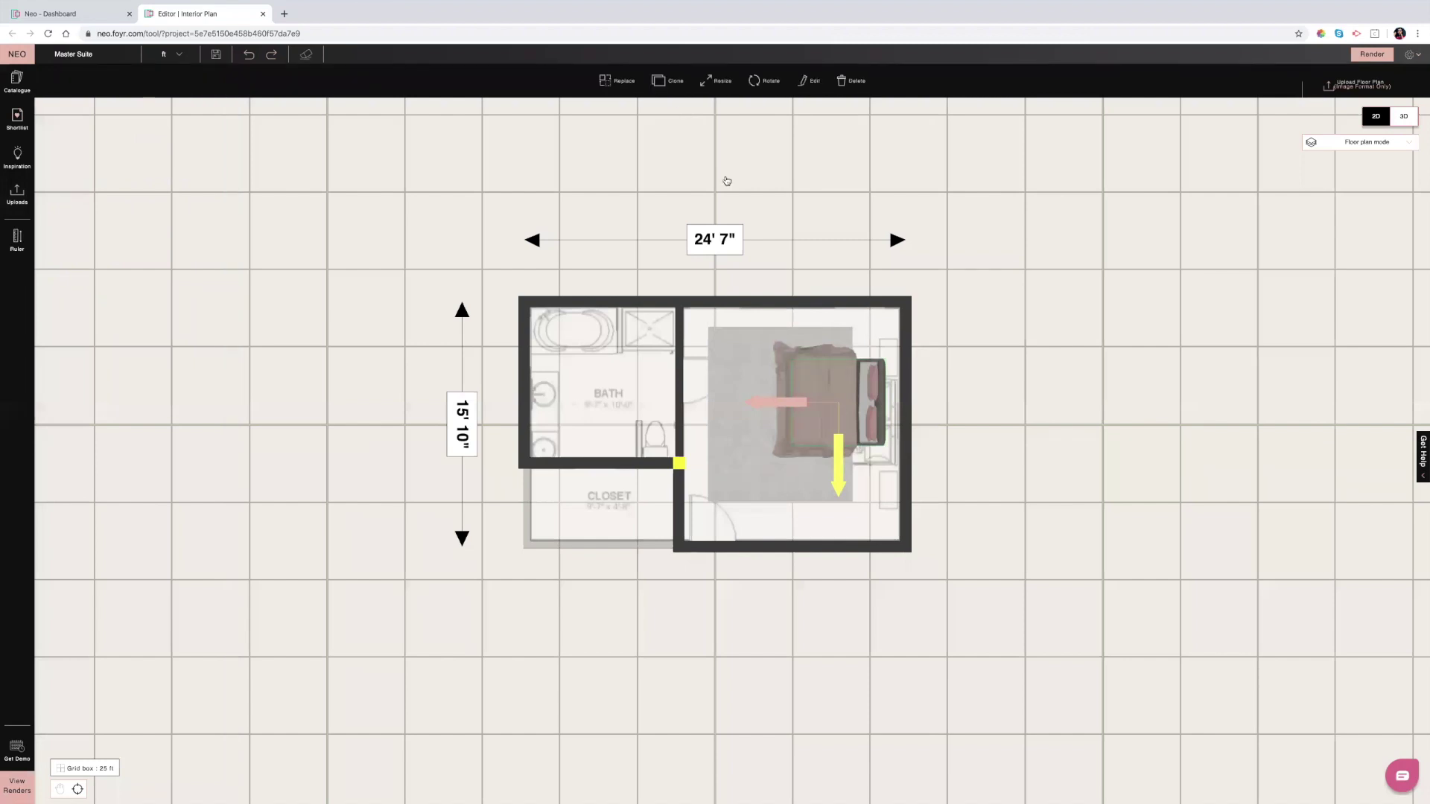
click(811, 81)
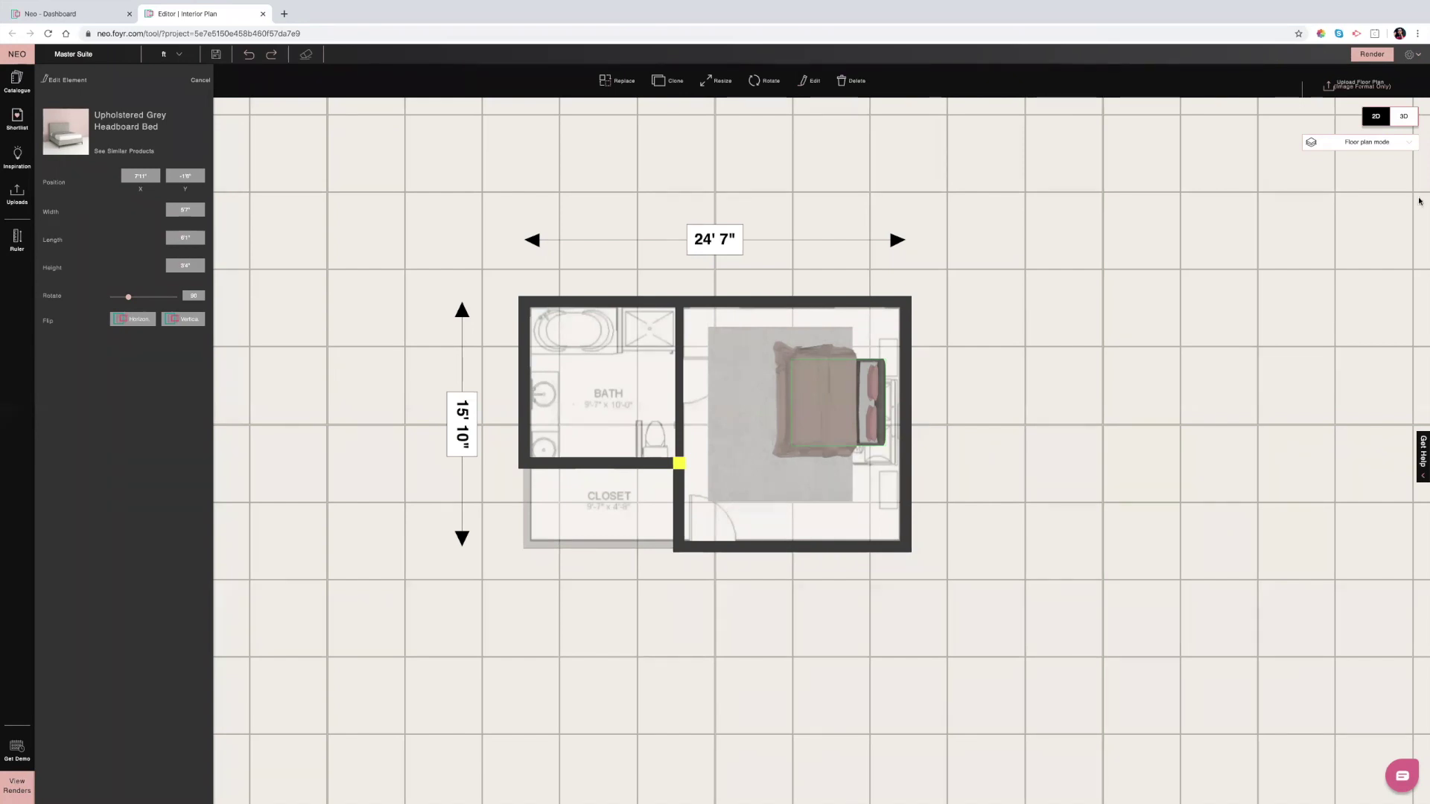
click(1372, 54)
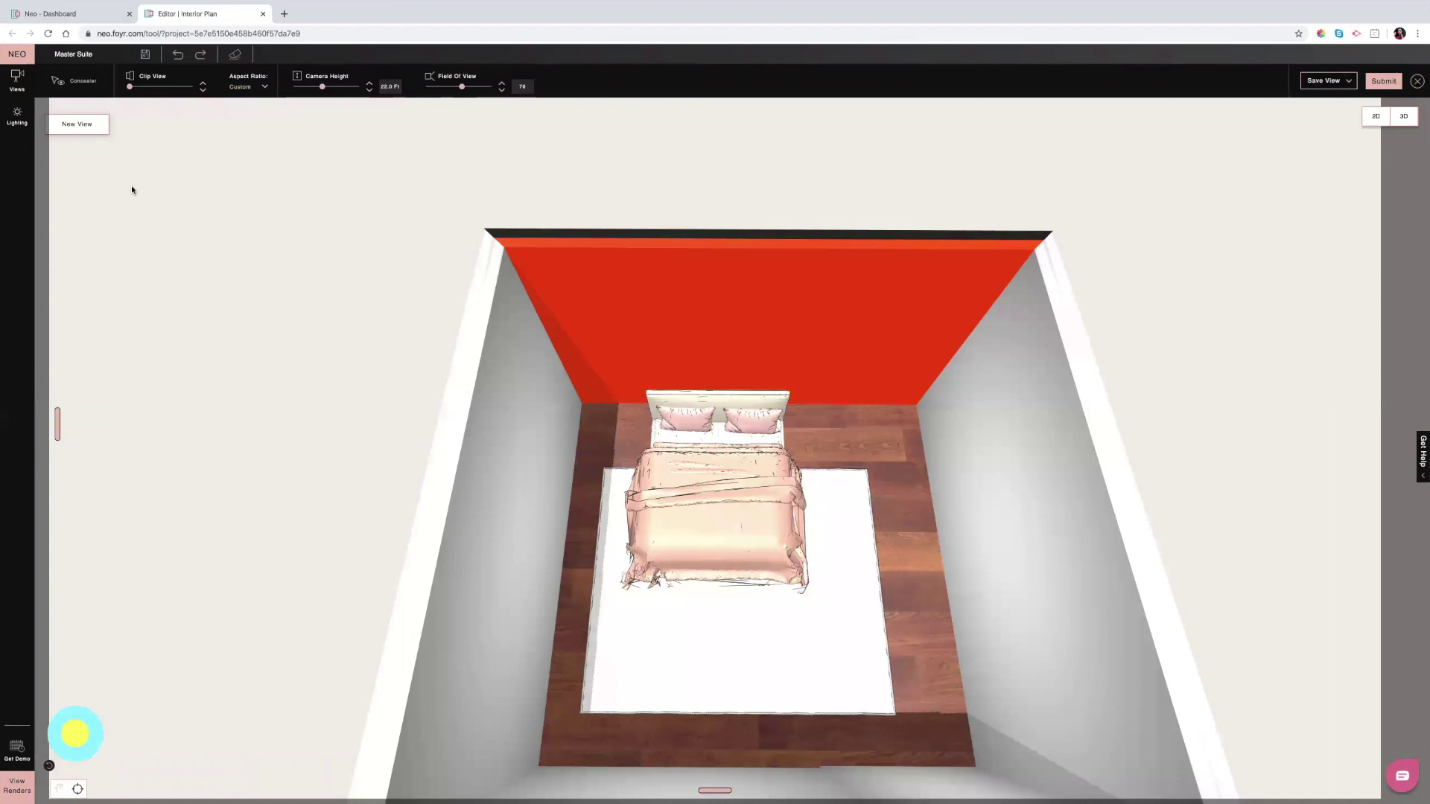
key(Escape)
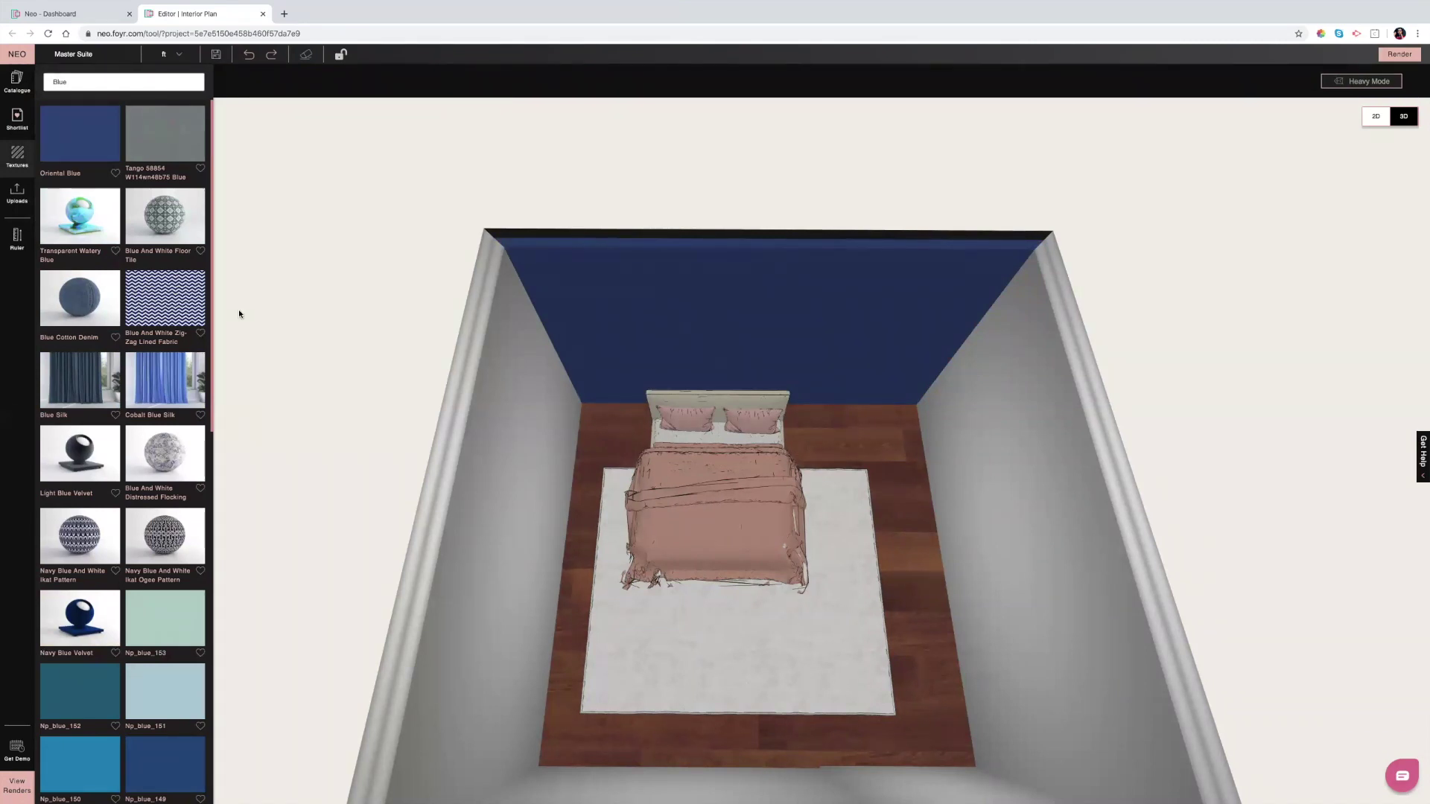
- Open the render settings for the blue-walled bedroom outside full screen, and set the resolution to 4K
click(1404, 55)
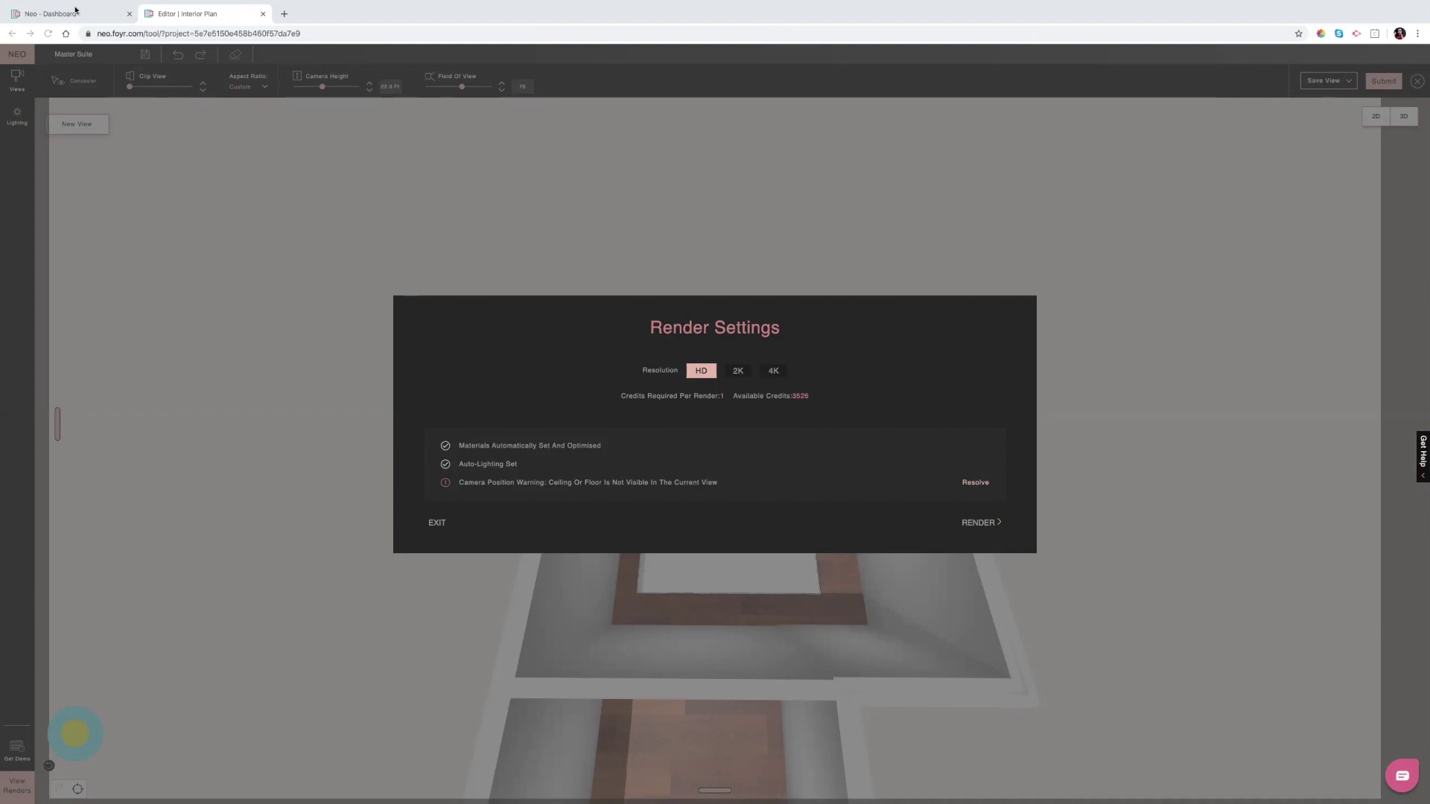
mouse_move(35, 19)
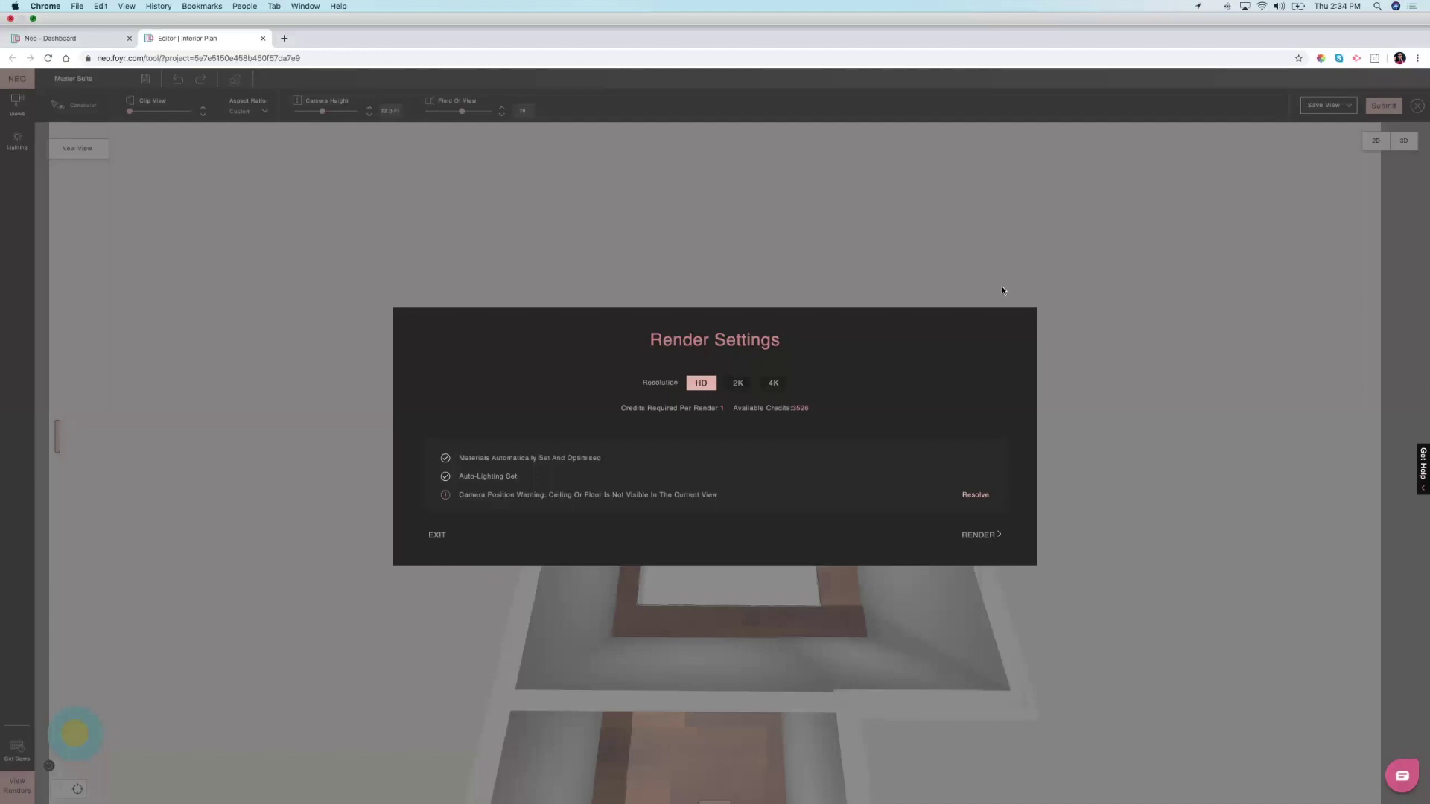
key(ctrl+super+f)
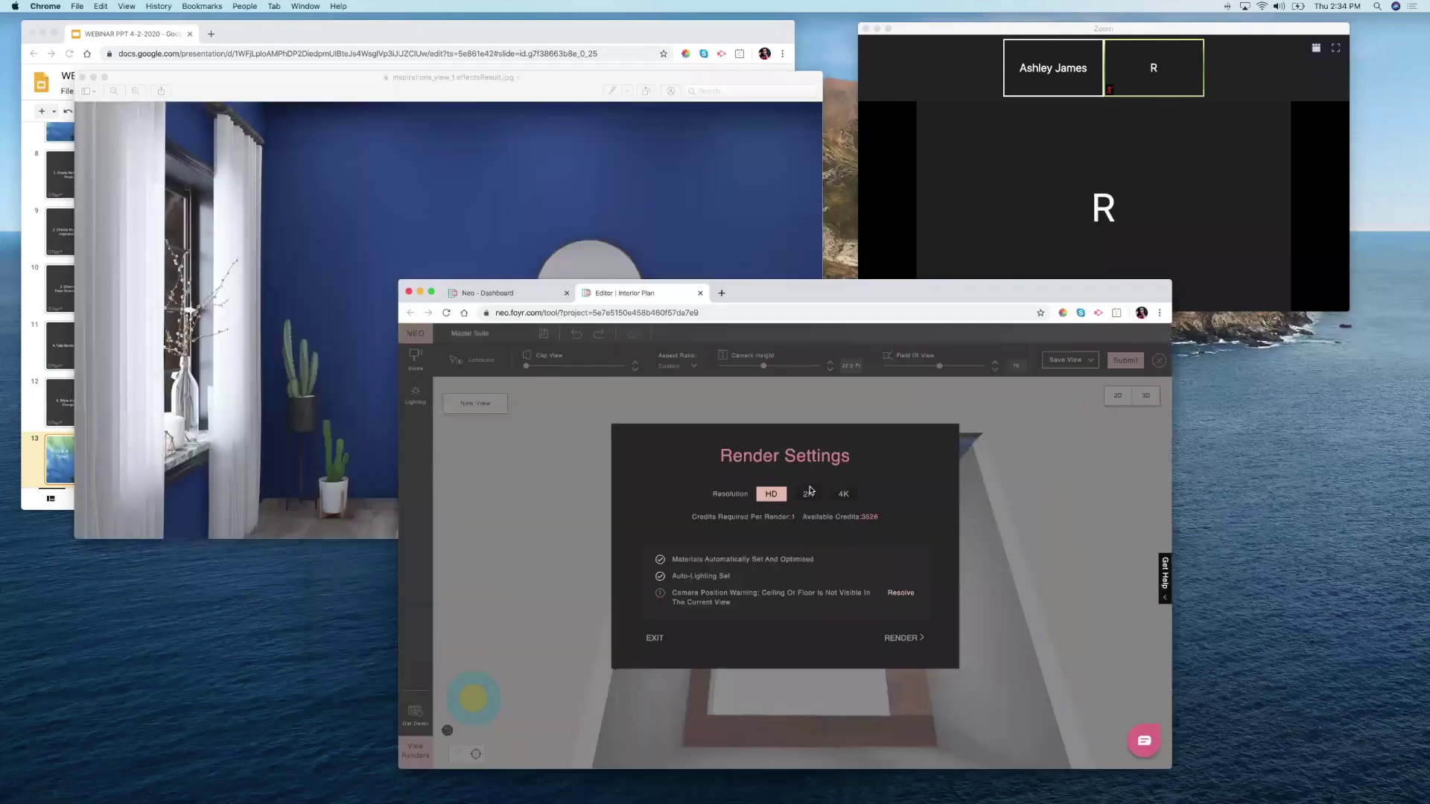
drag(759, 301, 758, 277)
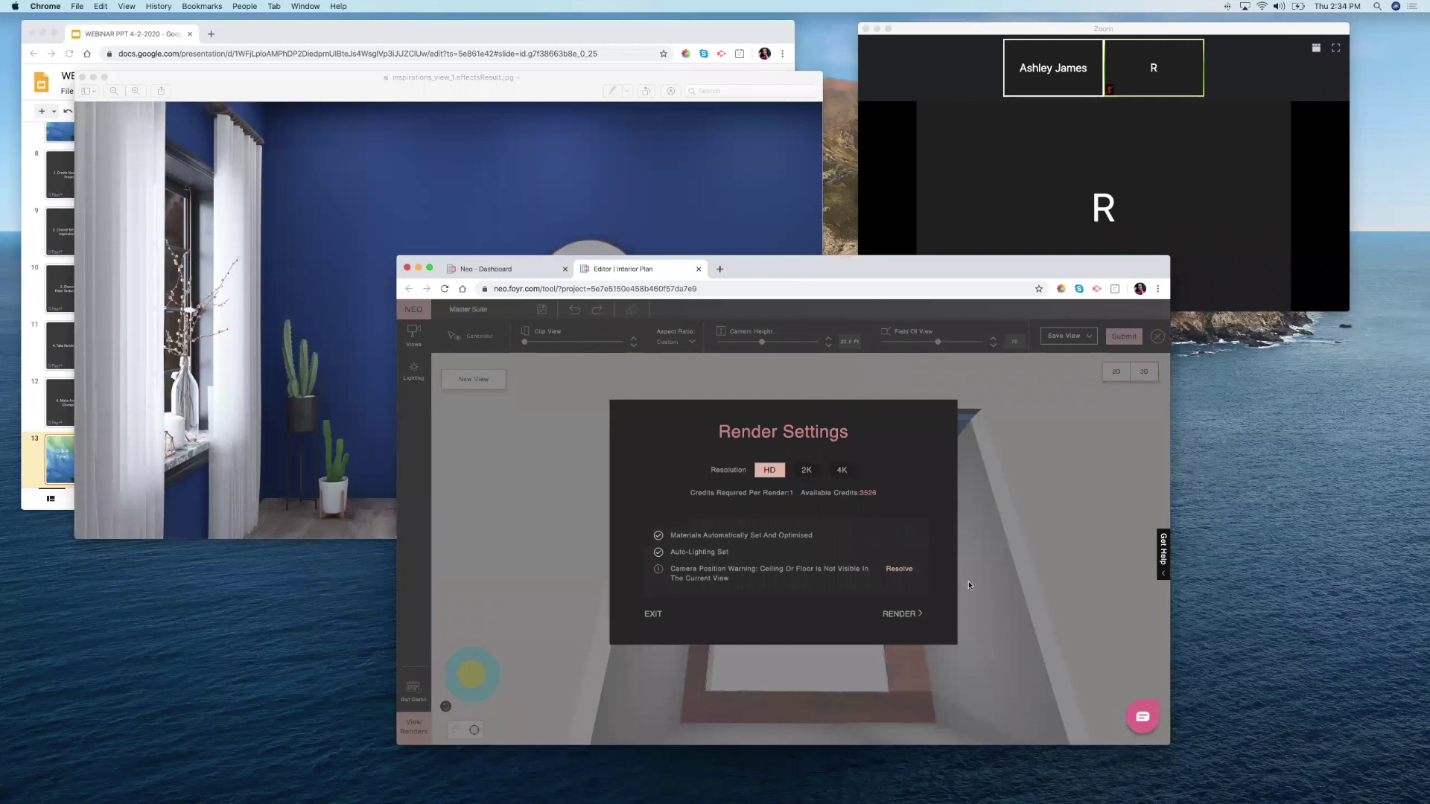
click(841, 466)
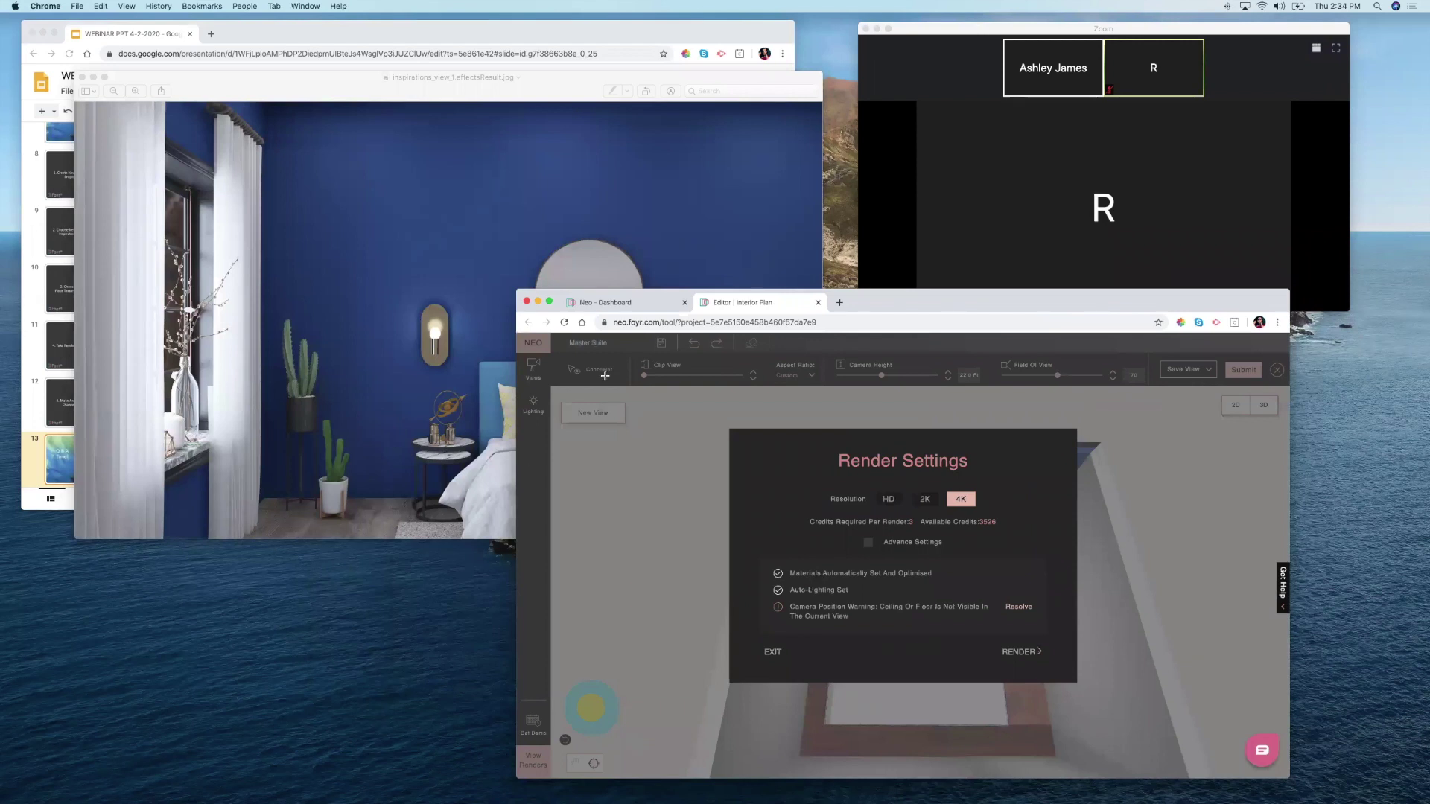
- Switch to Preview to view the blue bedroom render, and compare it with the HD resolution option in the render settings
key(super+Tab)
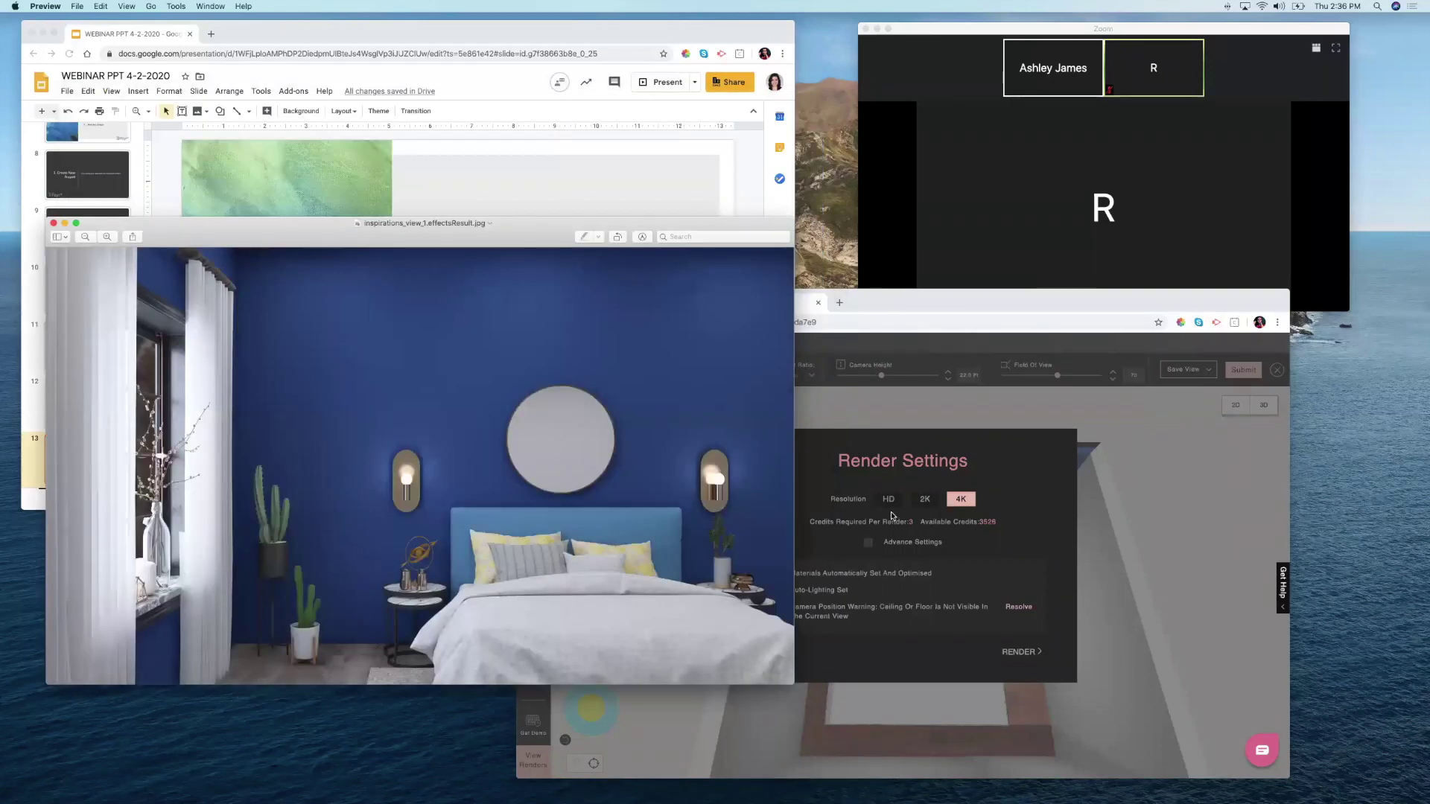
click(890, 501)
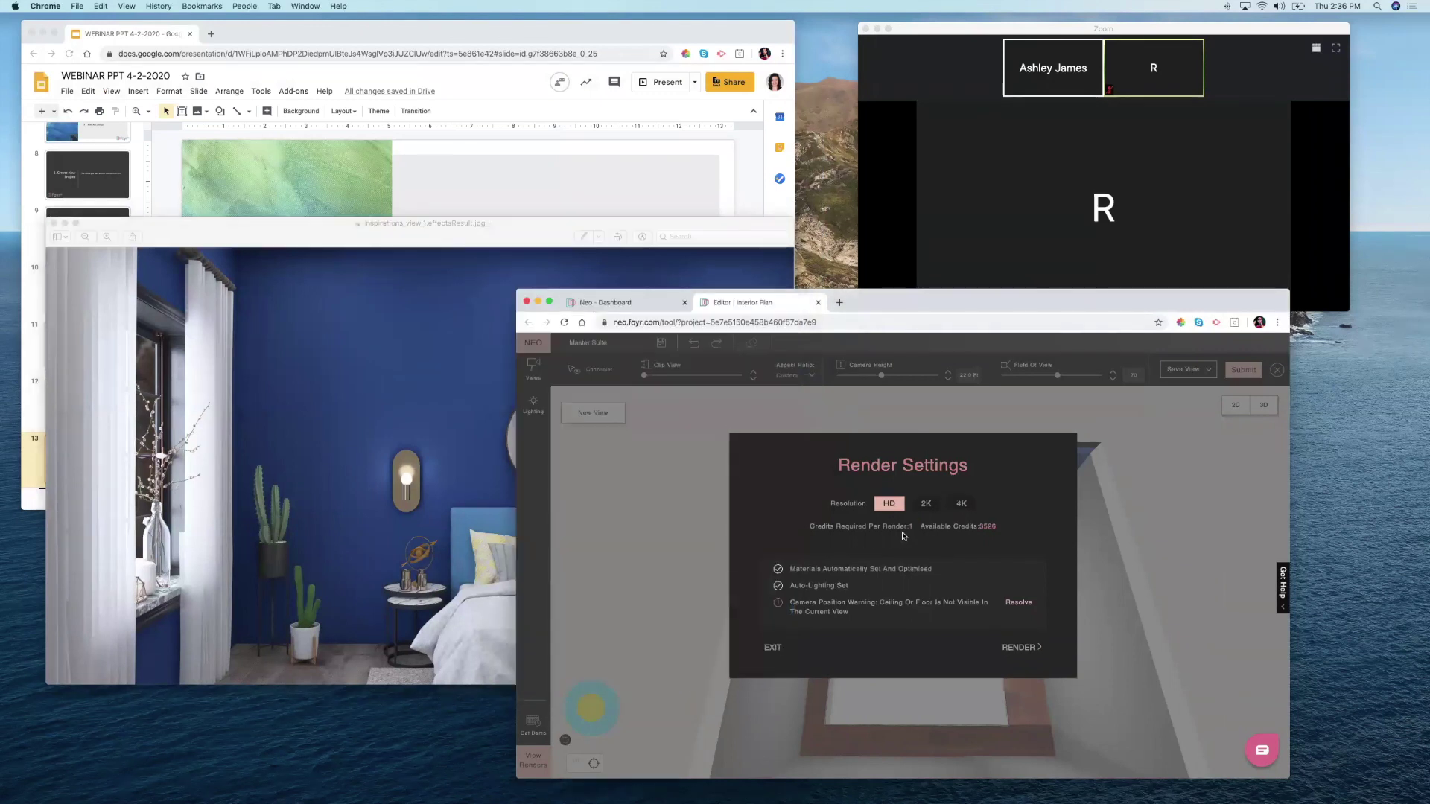
click(311, 232)
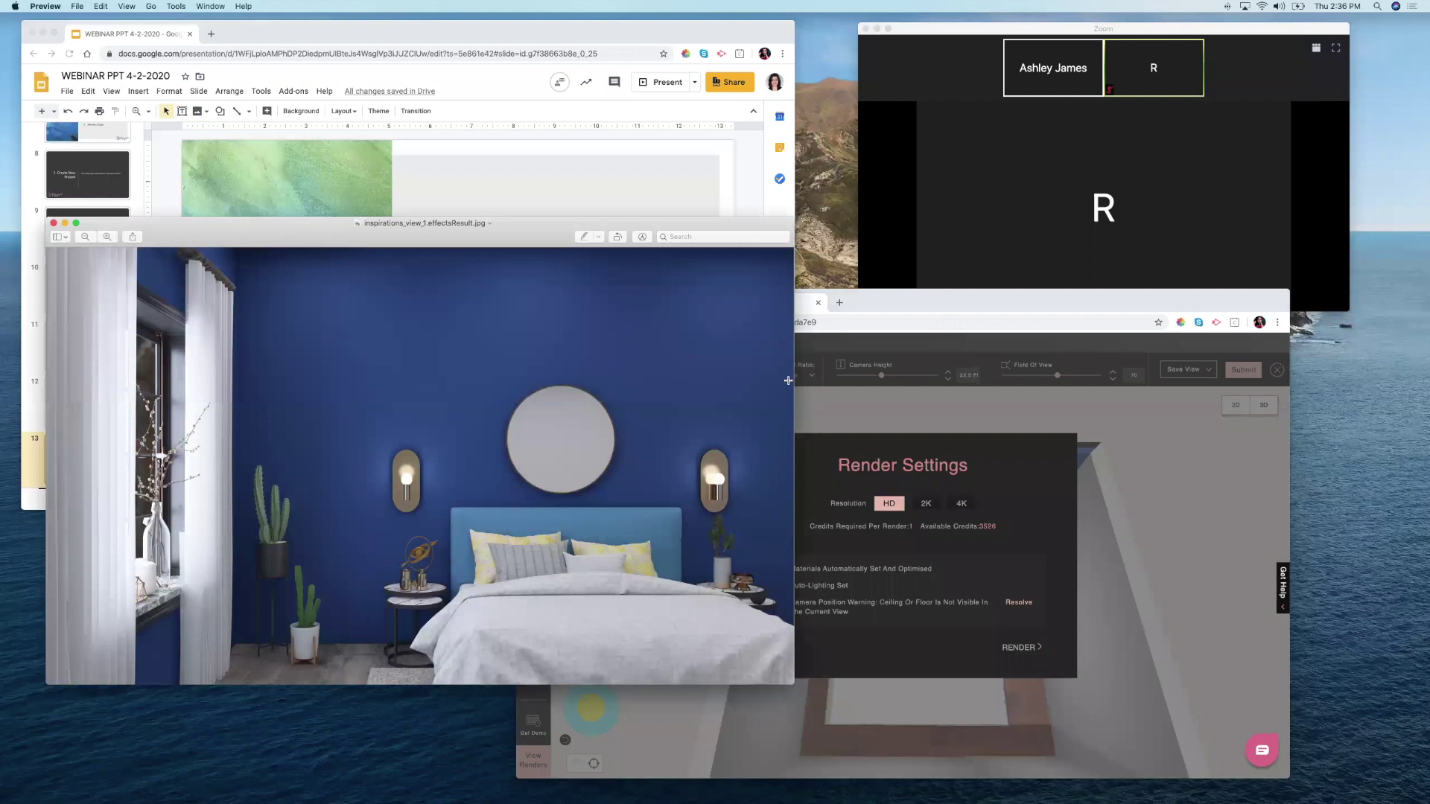
click(970, 454)
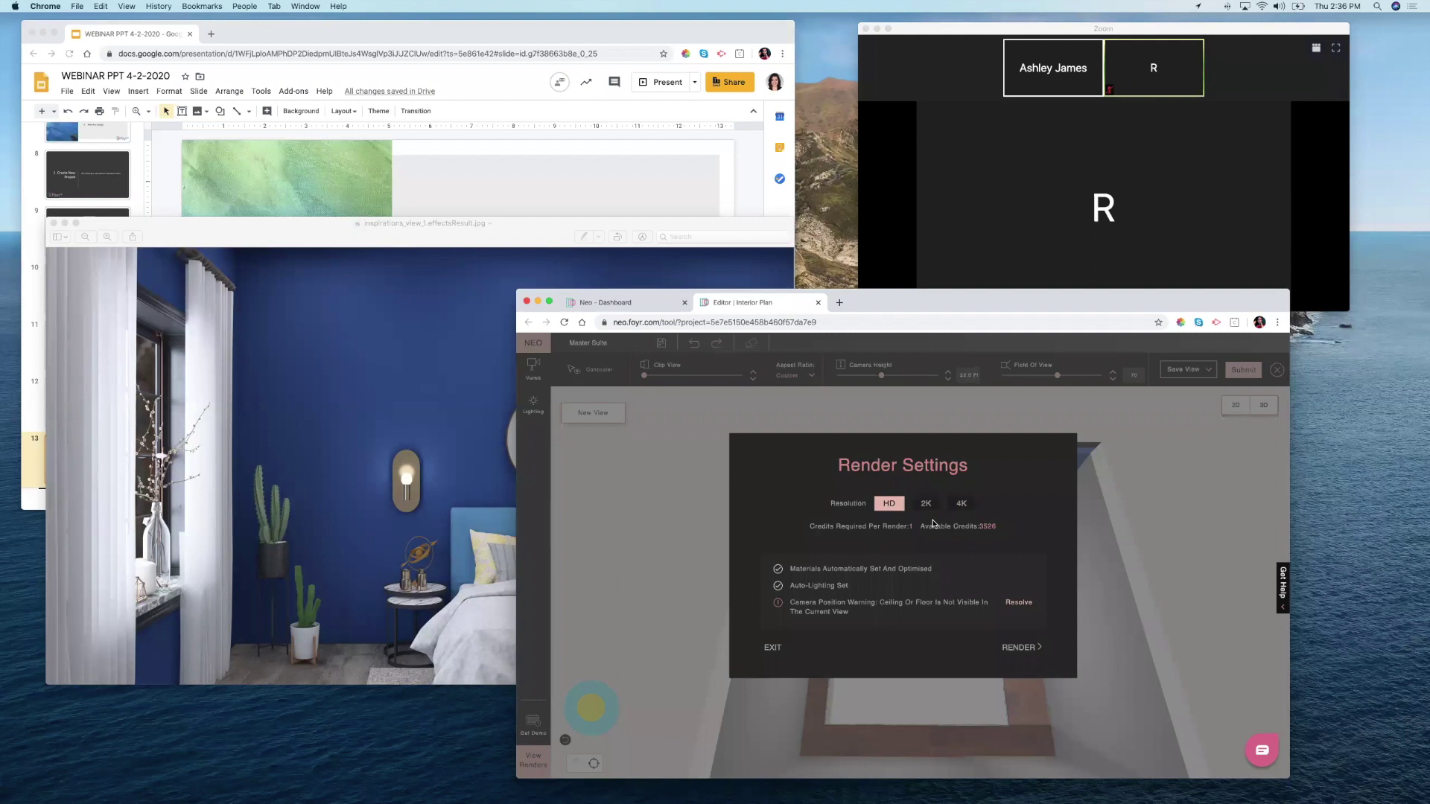
- Close the blue bedroom render image in Preview and set the master suite's render resolution to 4K
click(344, 247)
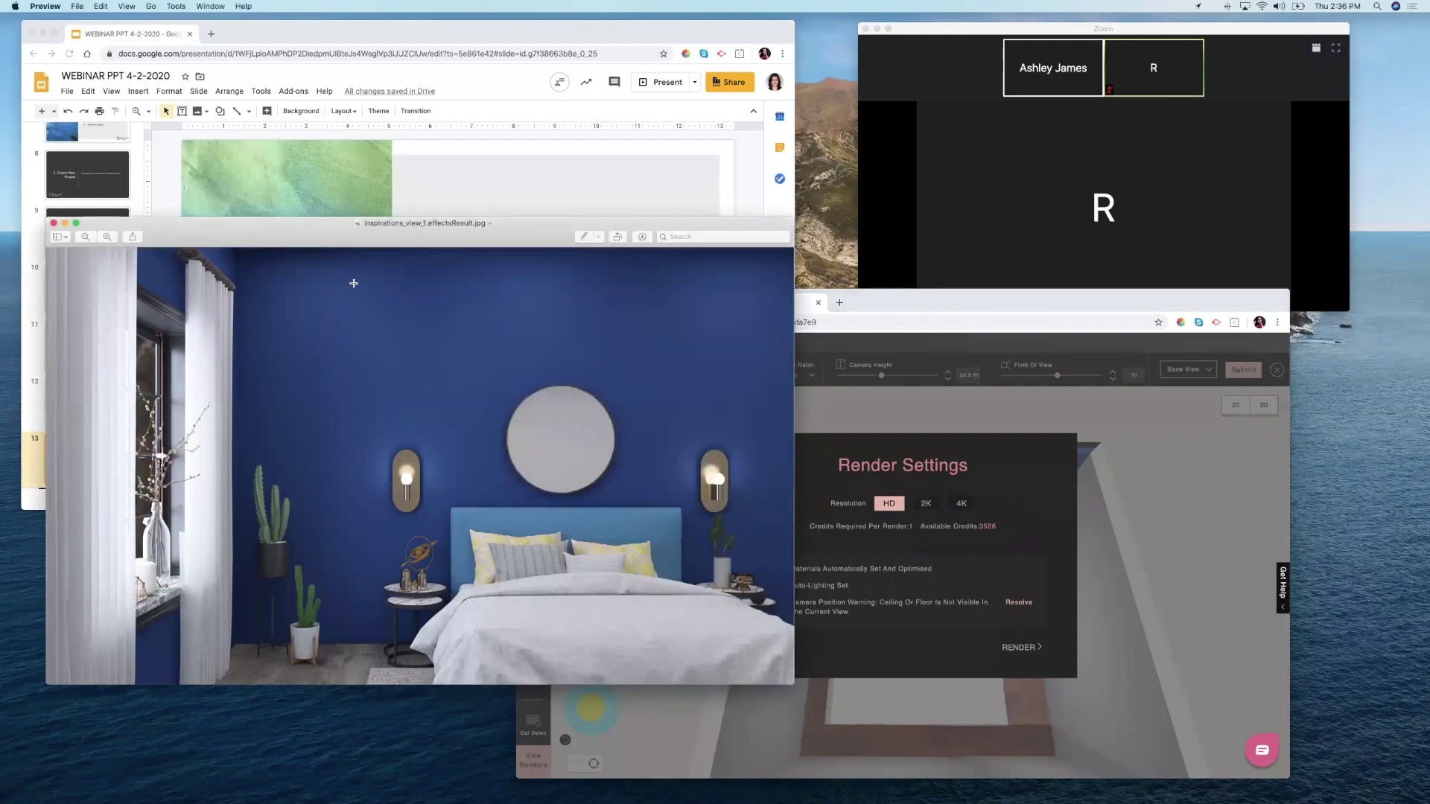
click(54, 224)
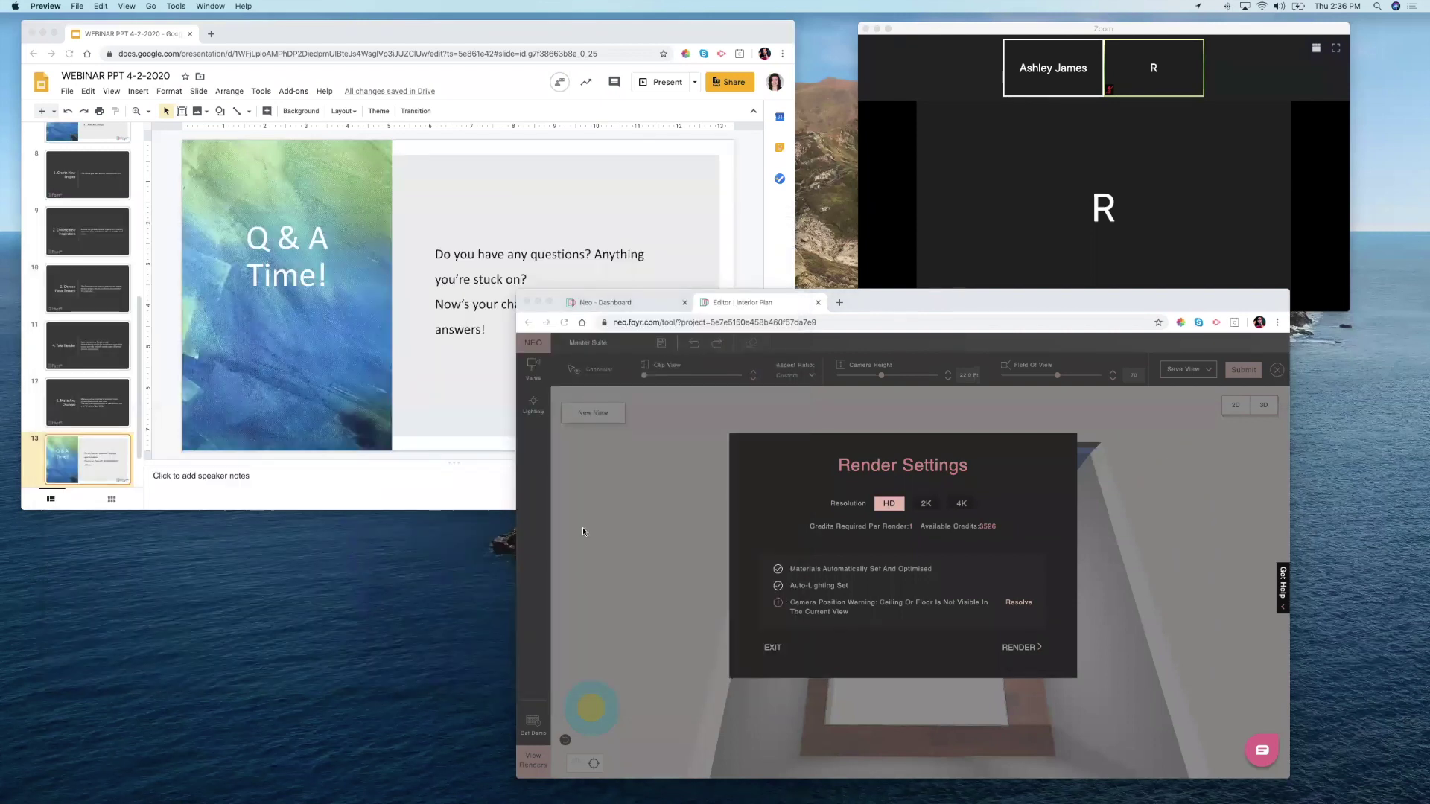
click(966, 508)
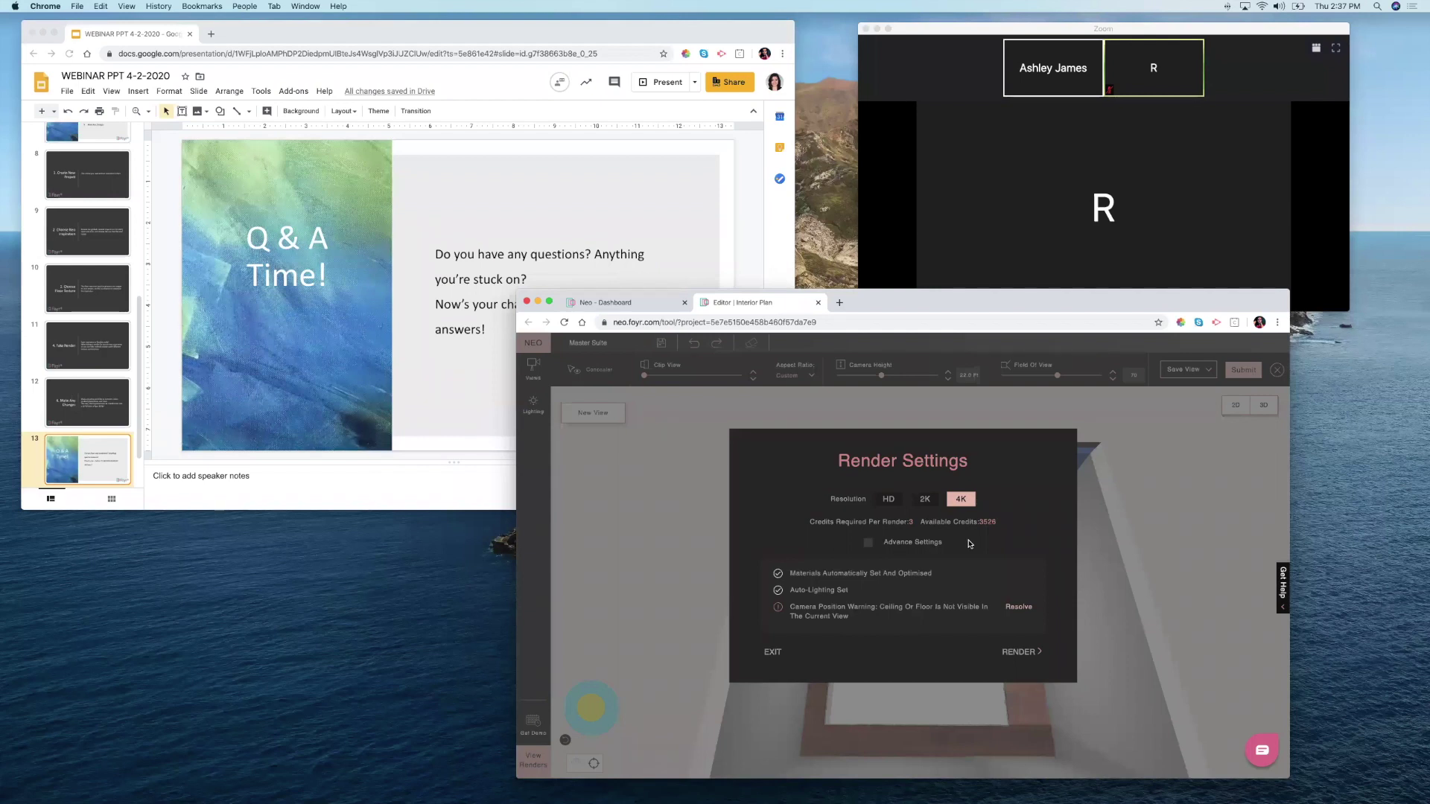
- Exit the render settings and browse the ceiling designs found in the catalogue
click(768, 653)
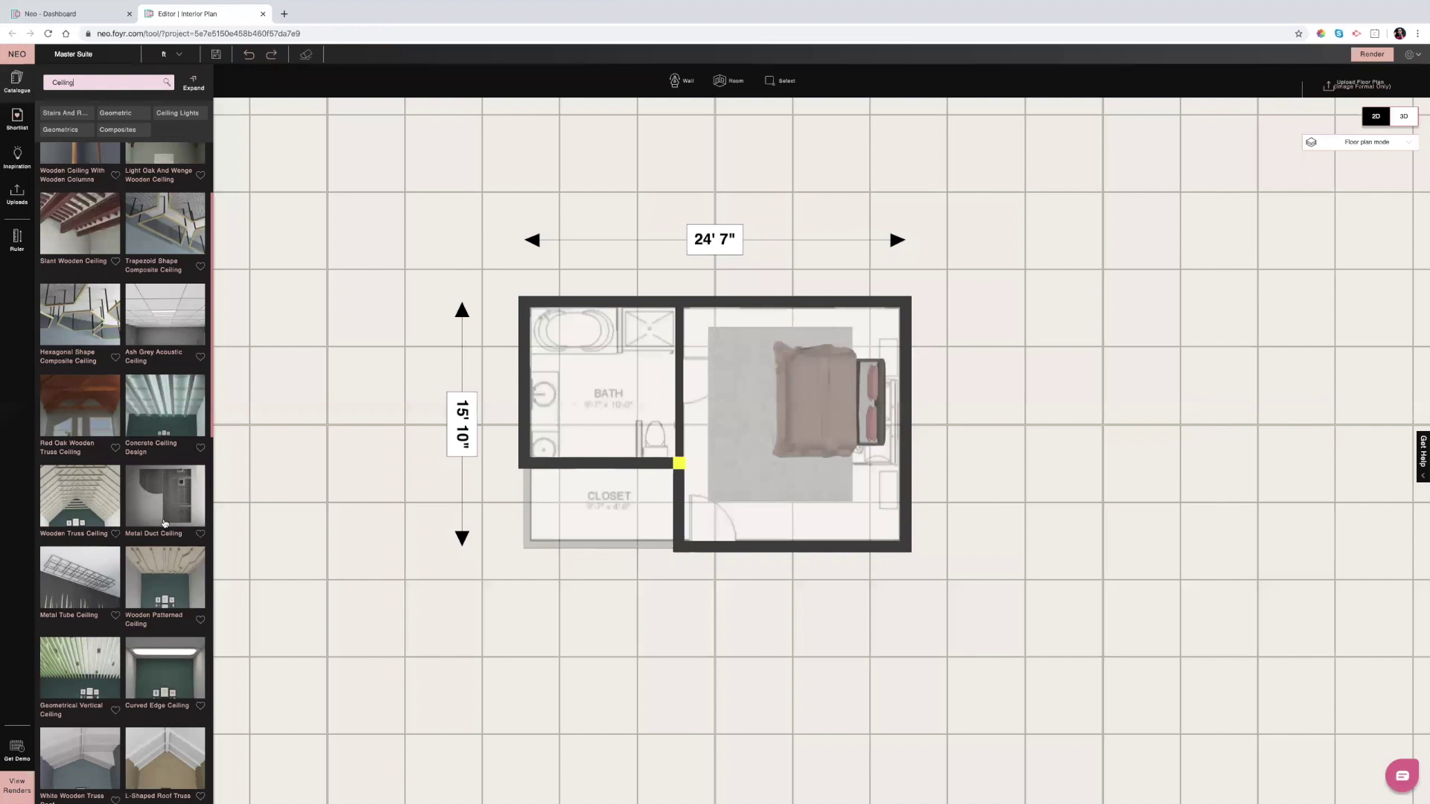
scroll(161, 559, down, 10)
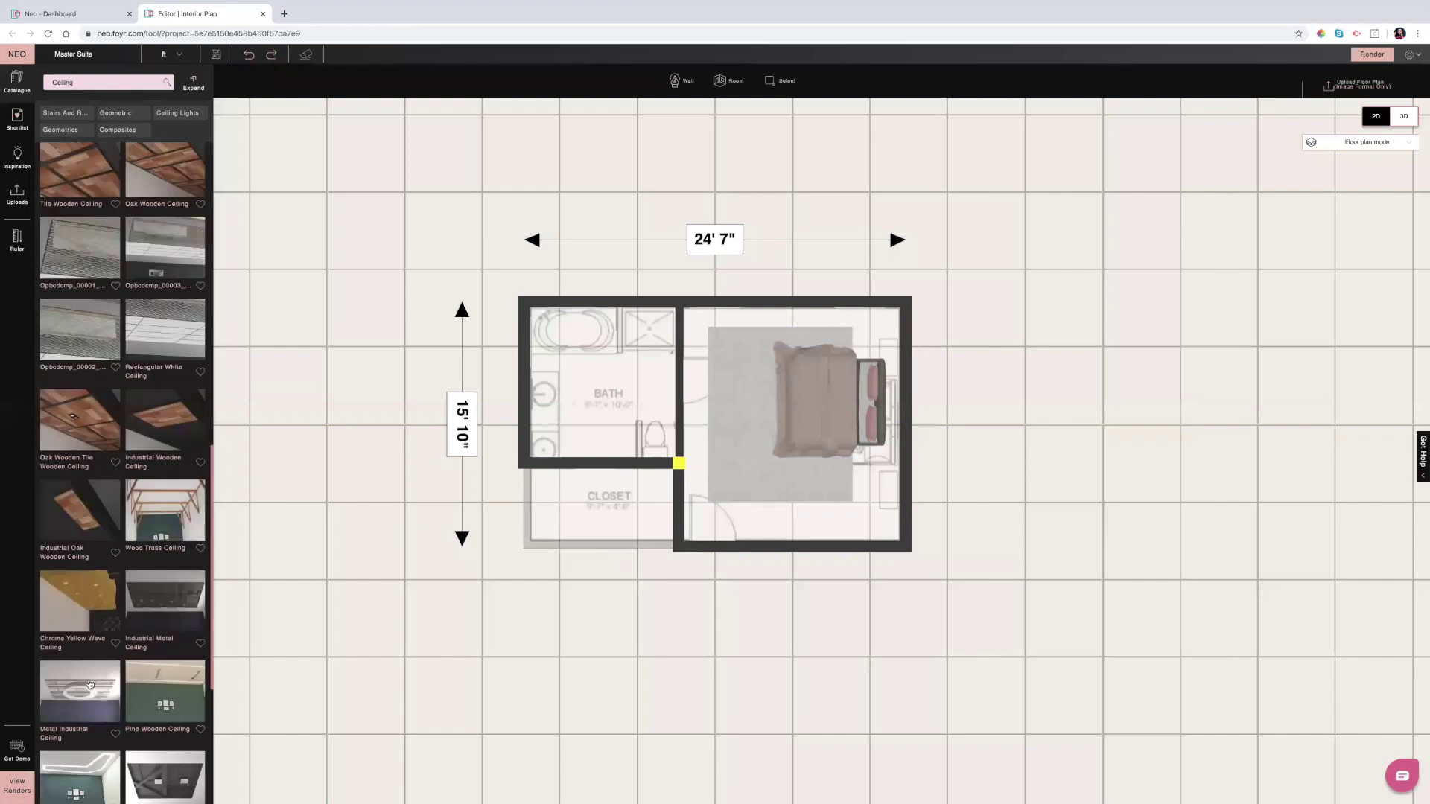
scroll(161, 559, down, 5)
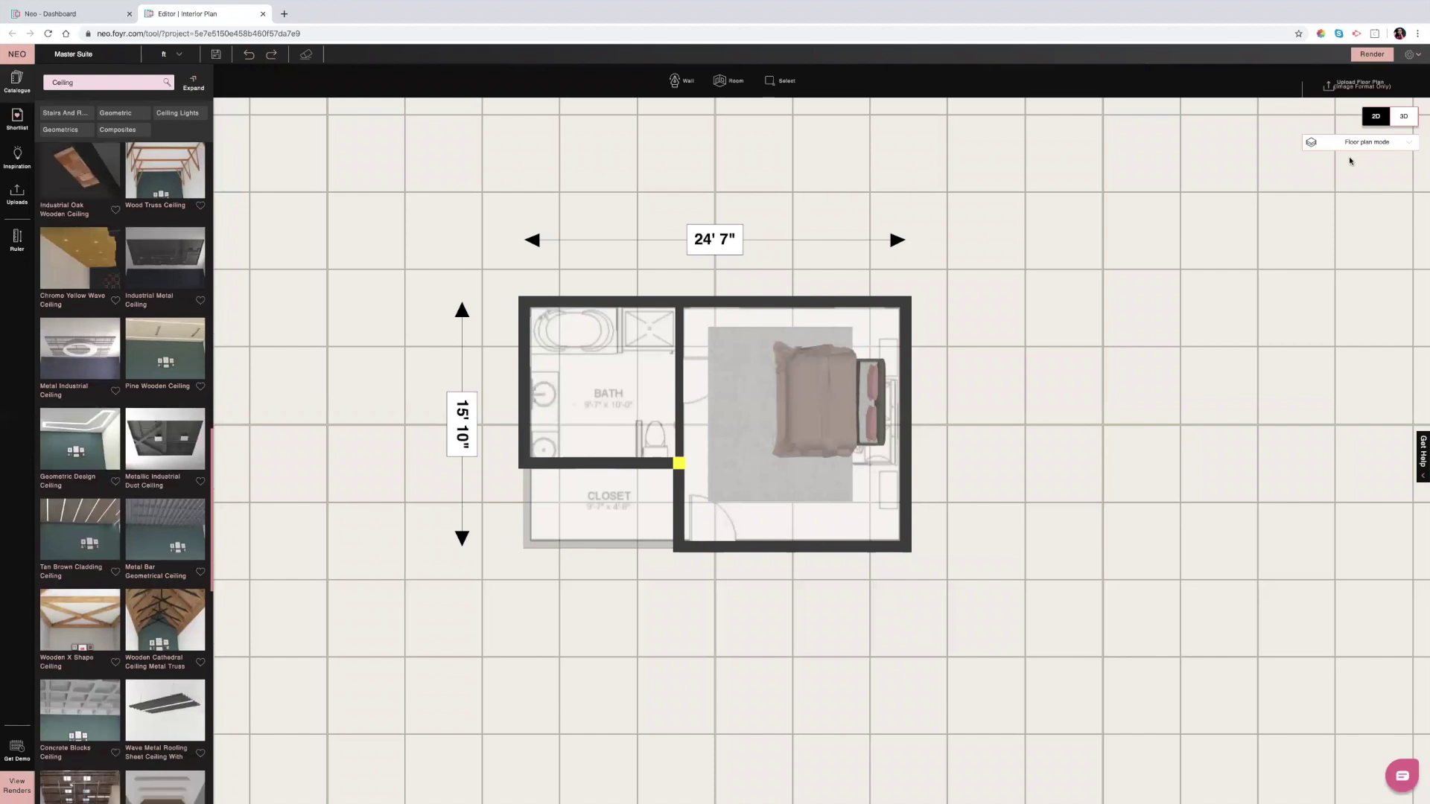
- Switch the master suite's 2D plan to Ceiling plan mode
click(697, 199)
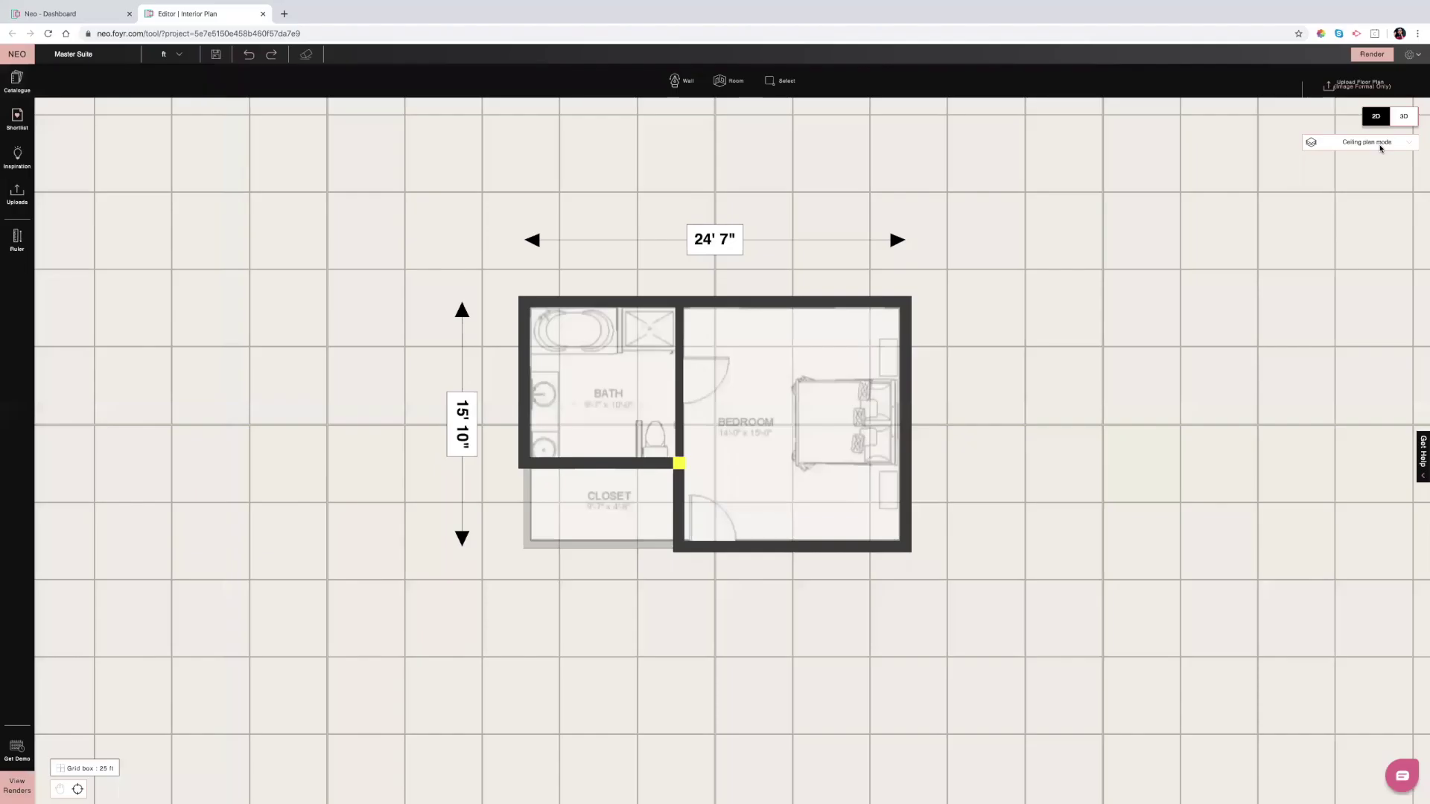
click(1380, 149)
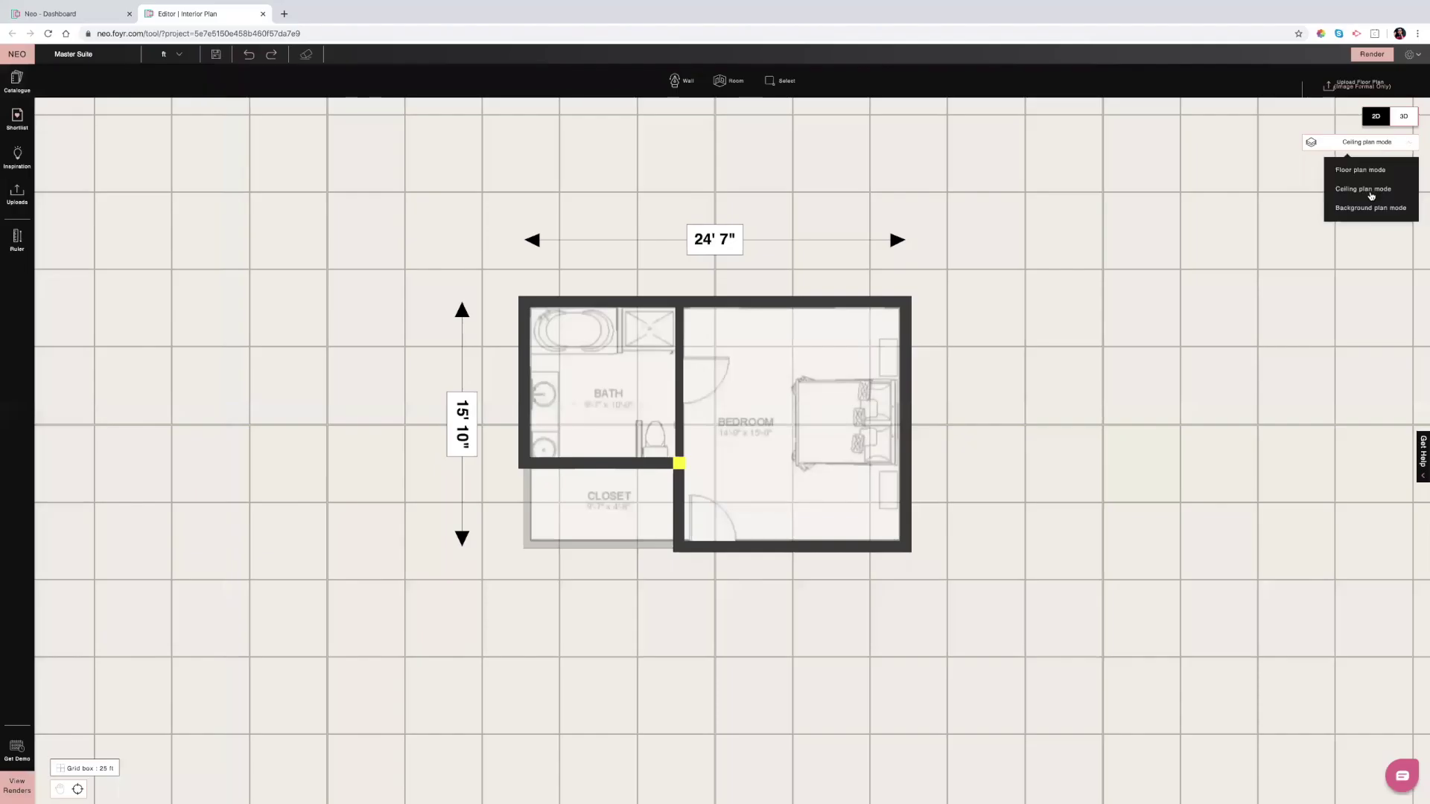
click(1285, 222)
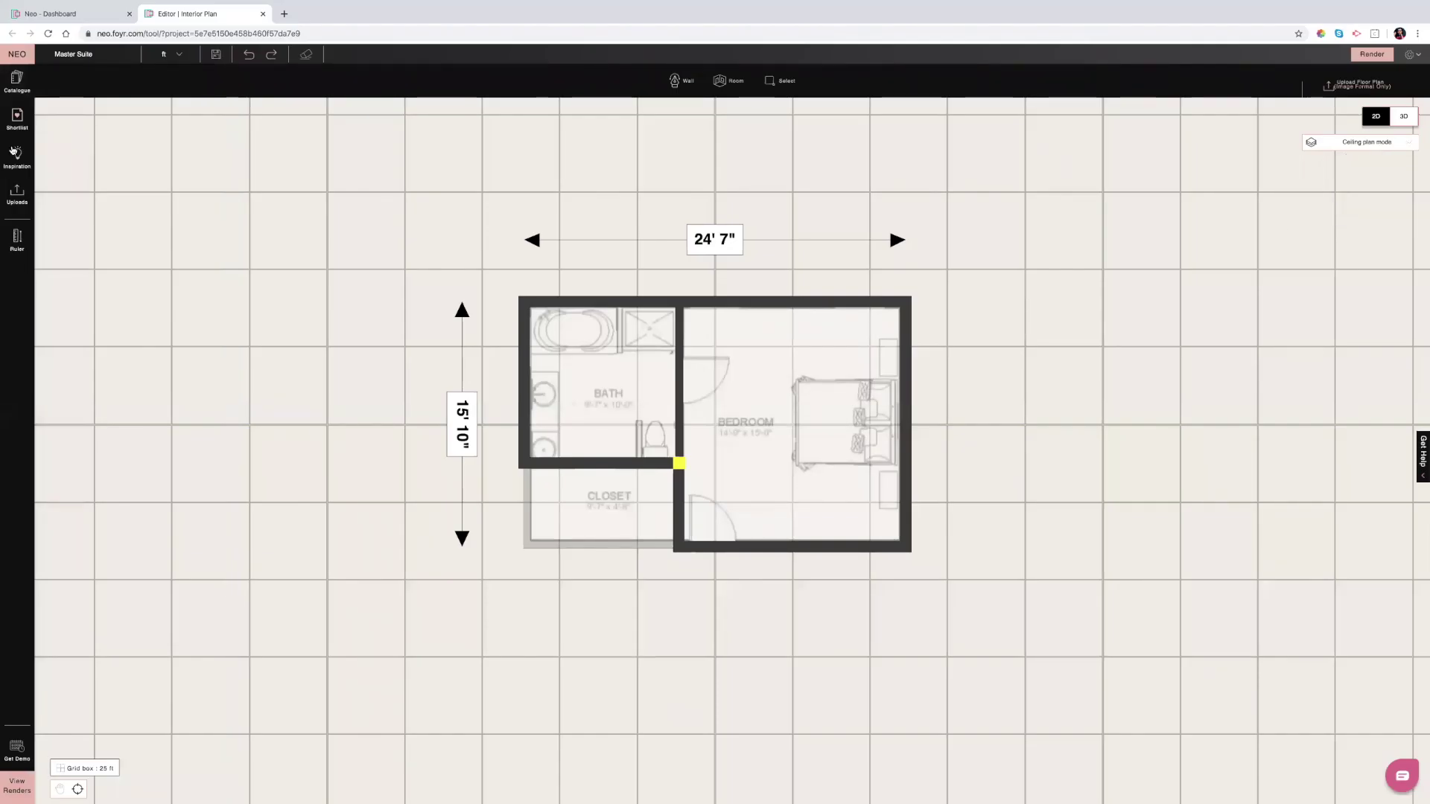
- Find the Wooden X Shape Ceiling in the catalogue, add it to the shortlist and place it over the bedroom
click(15, 121)
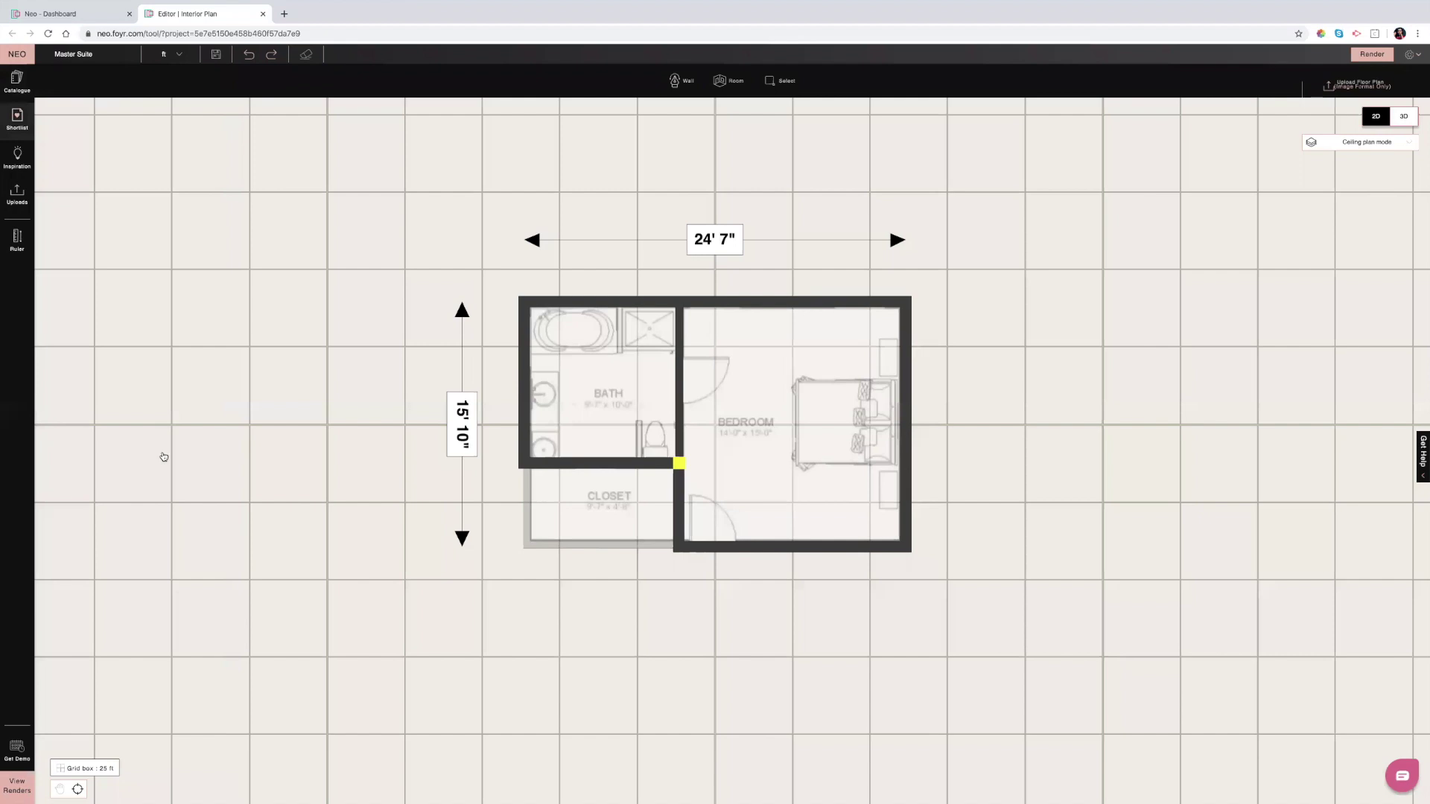
click(16, 80)
scroll(195, 528, down, 5)
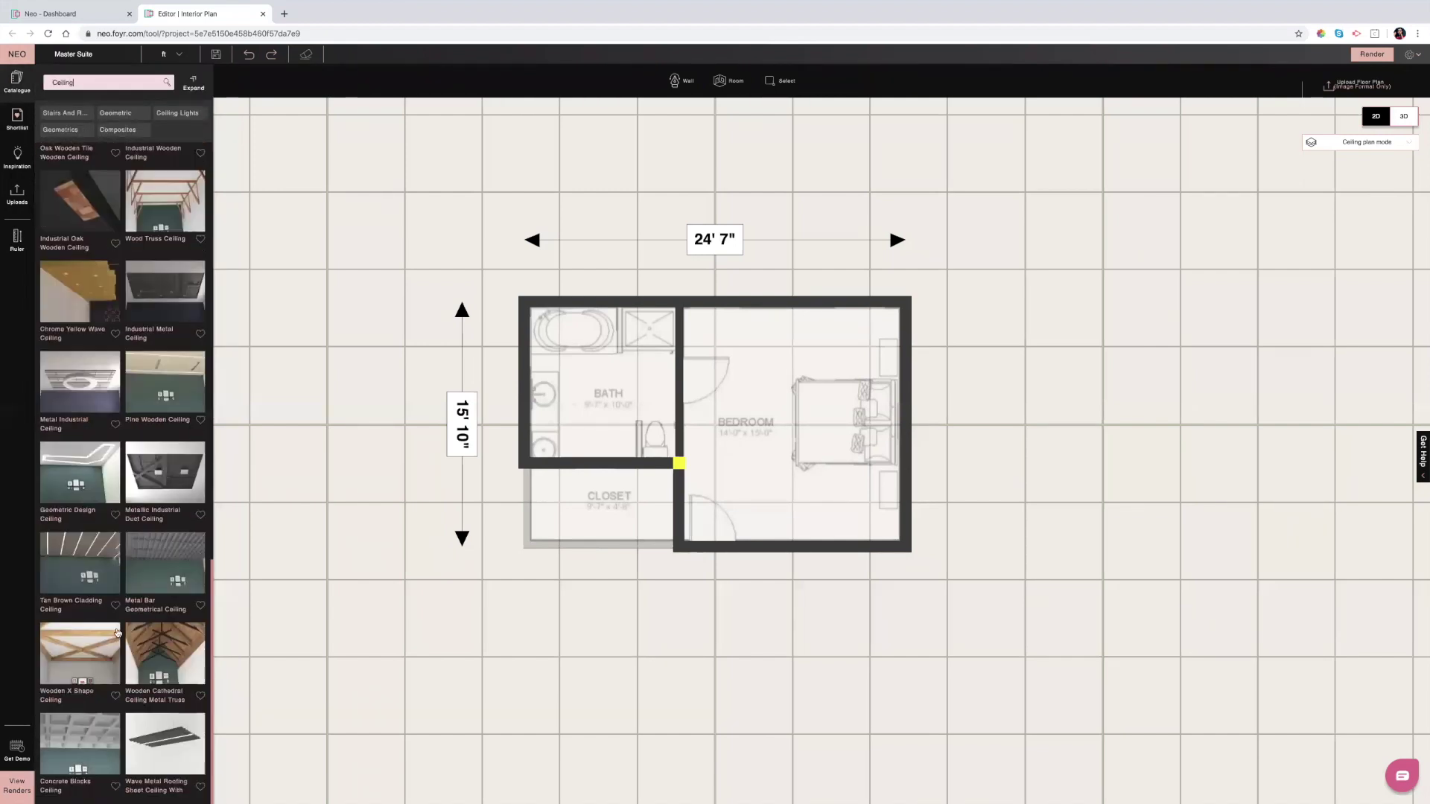
scroll(117, 633, down, 1)
click(115, 629)
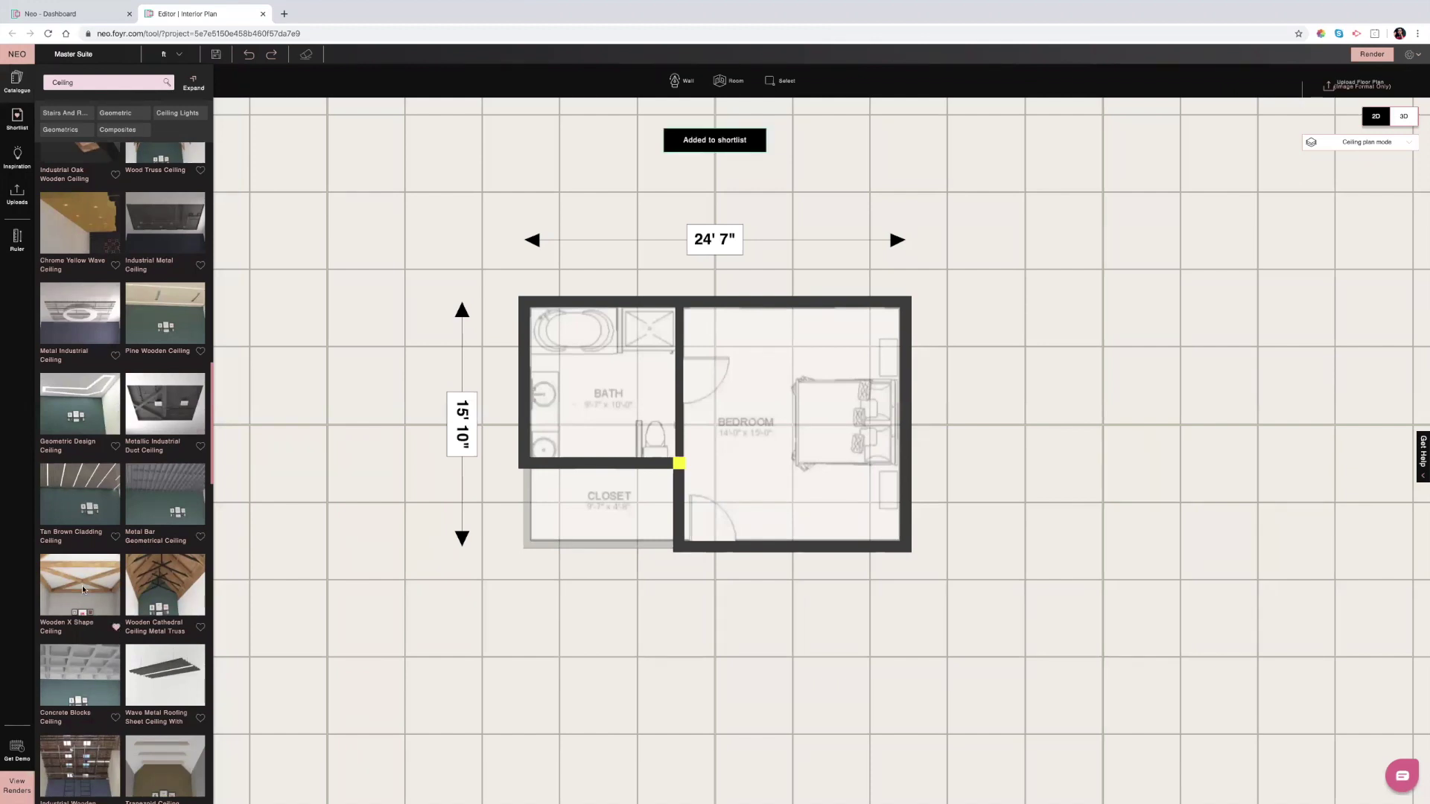
click(658, 464)
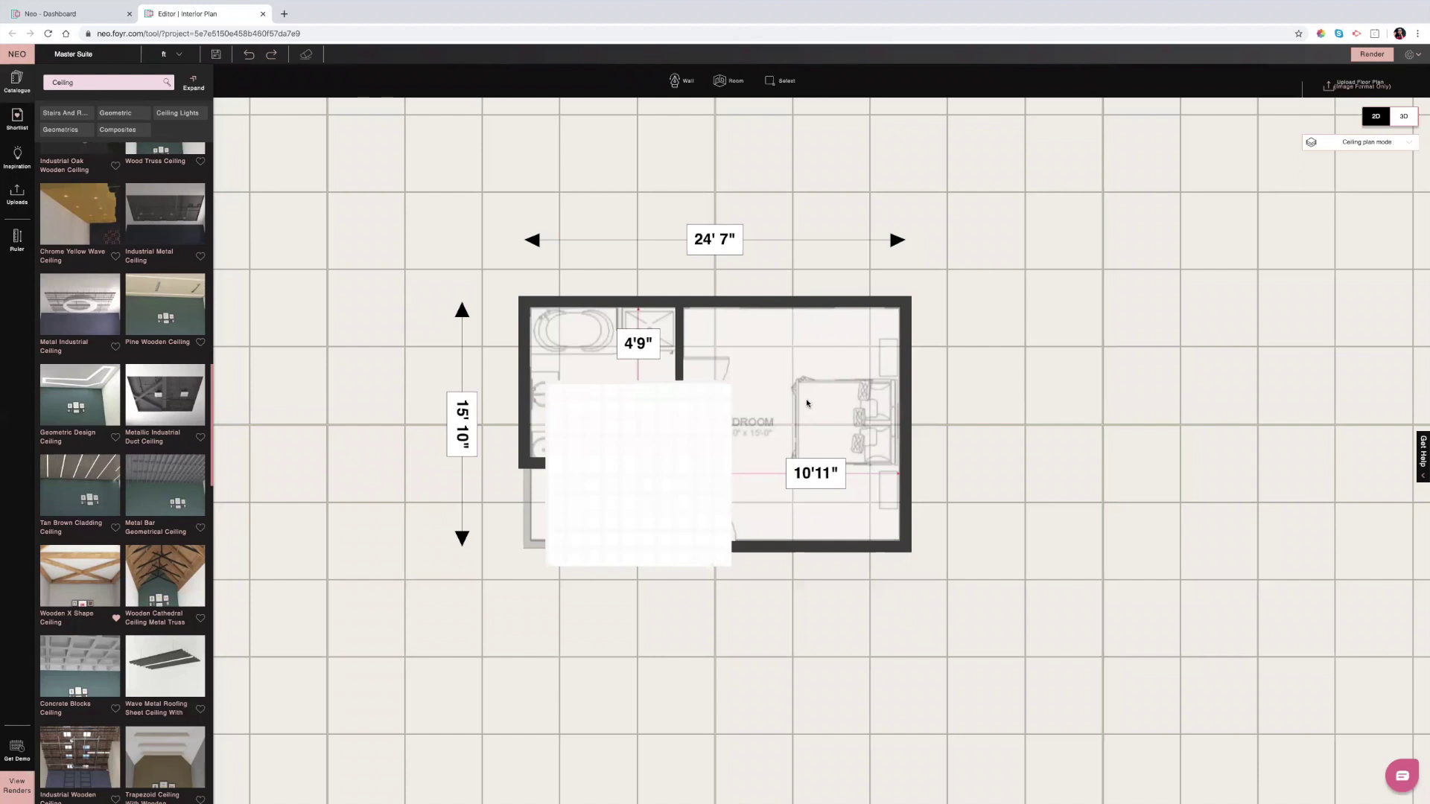
click(806, 403)
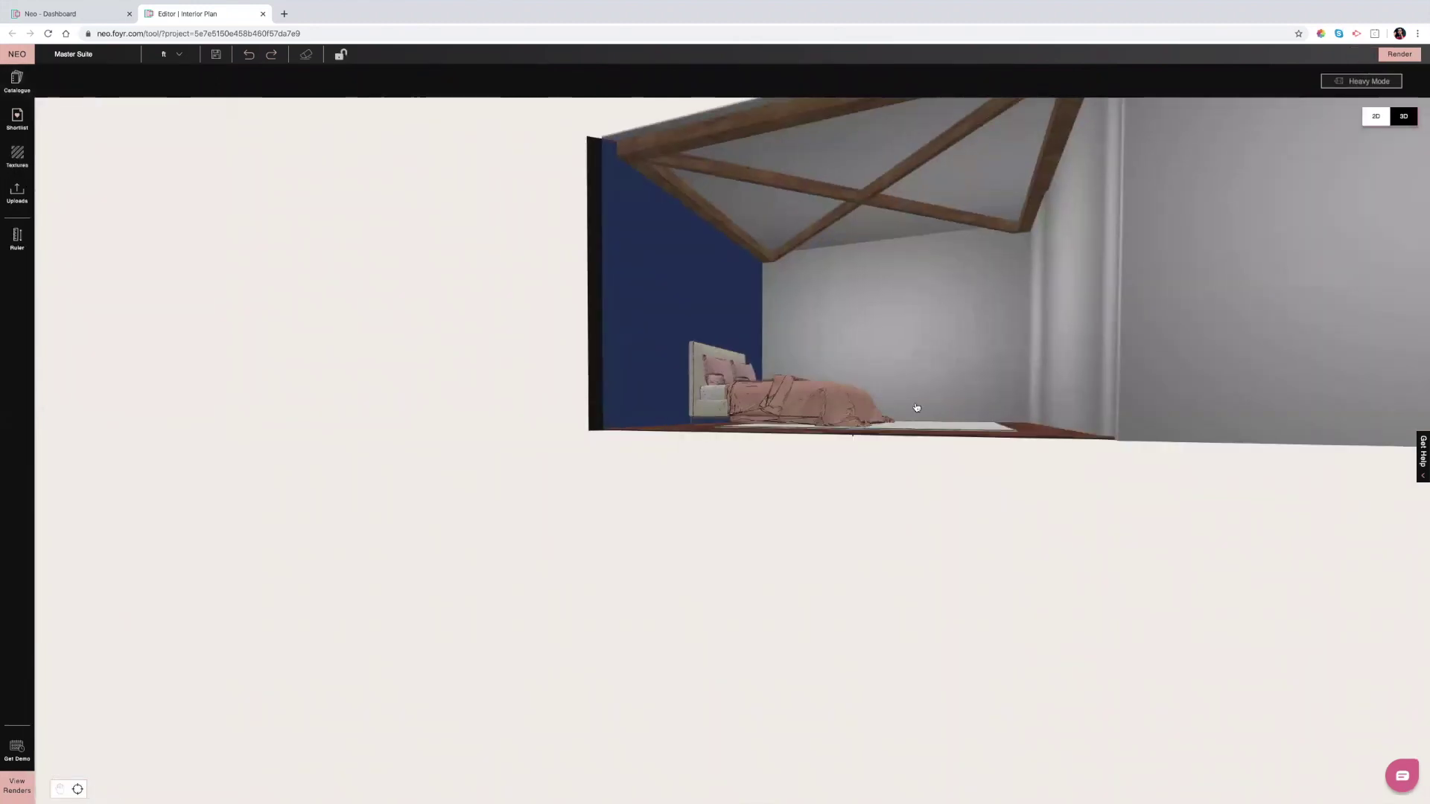
- Examine the Wooden X Shape Ceiling from several angles in the 3D bedroom, including its element settings
drag(909, 374, 565, 121)
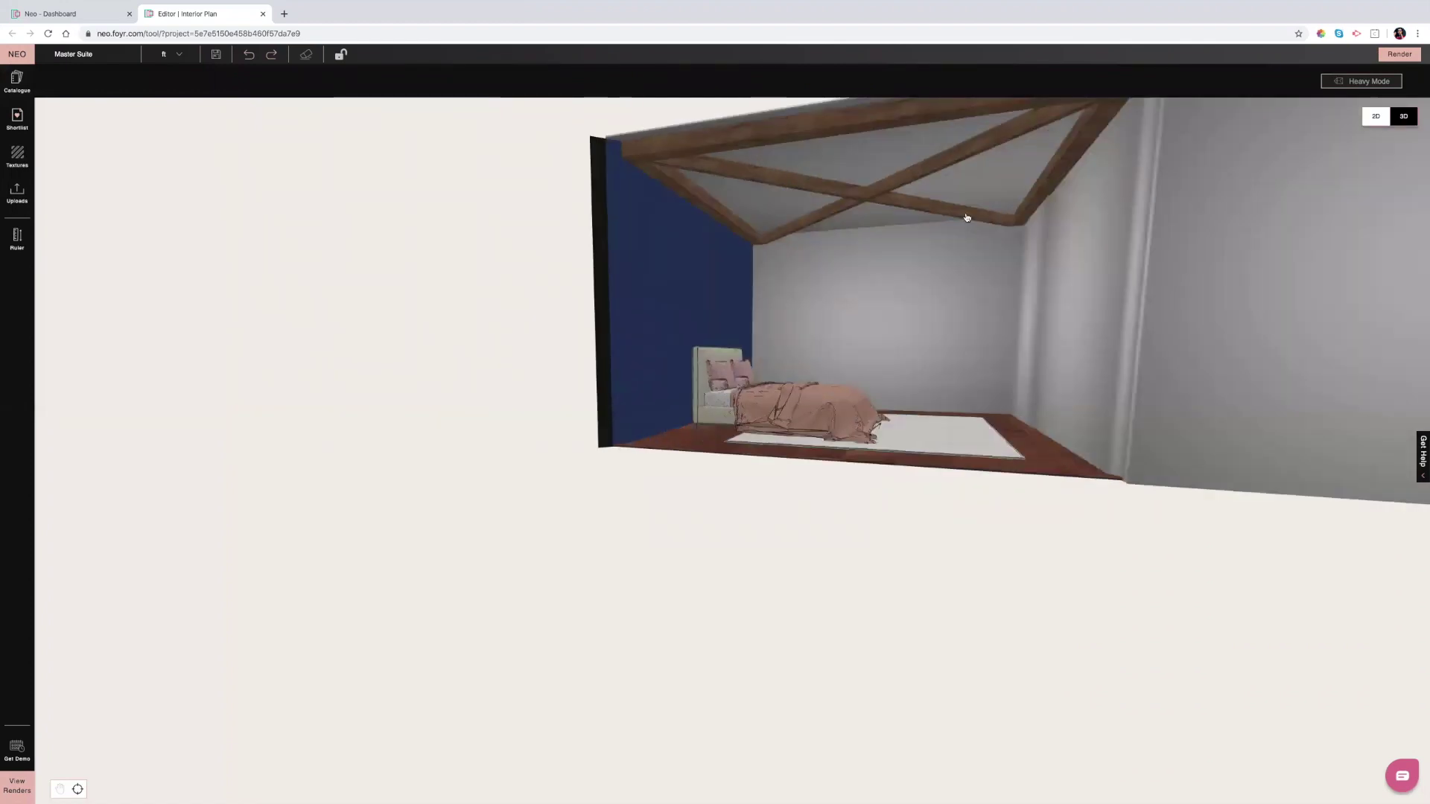
drag(965, 218, 770, 143)
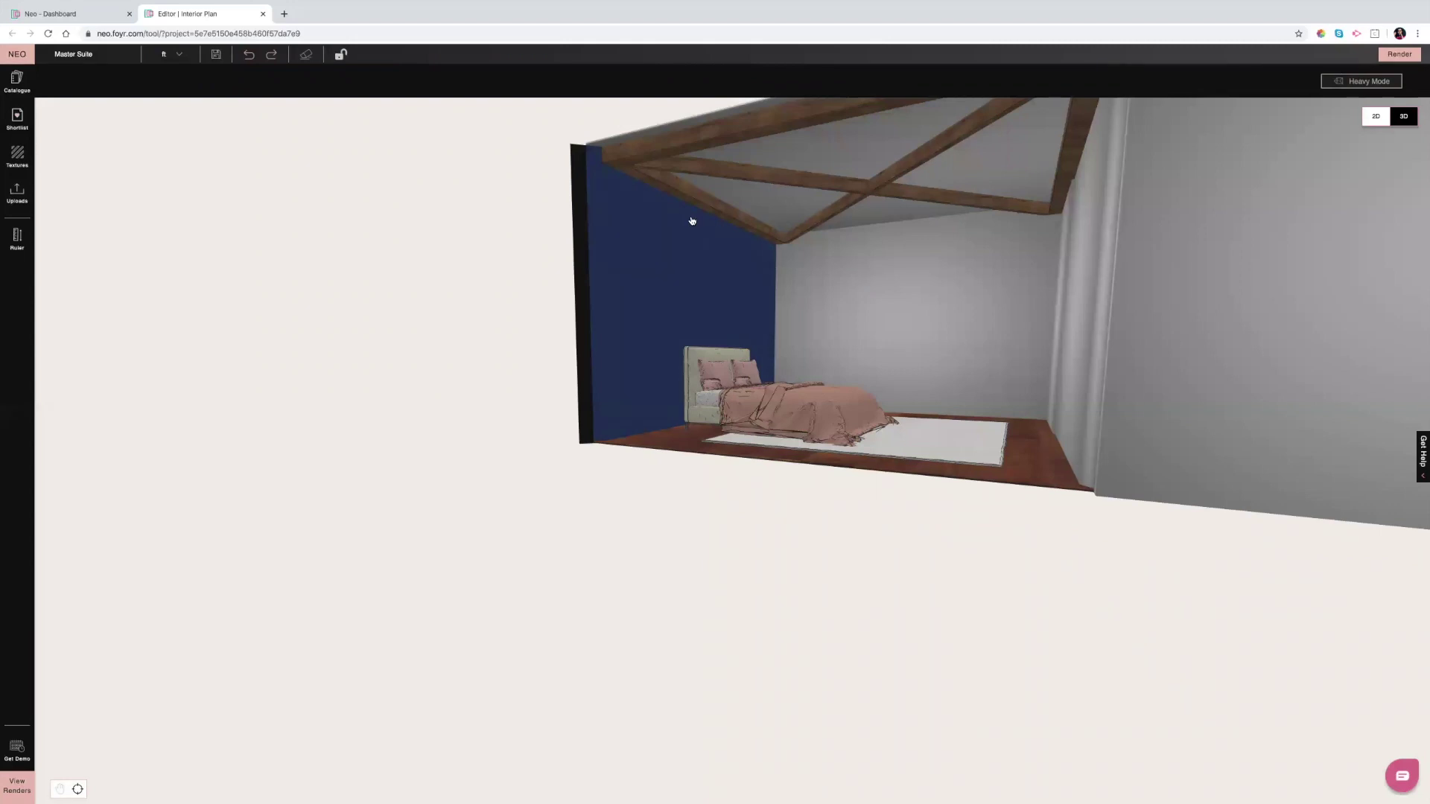
drag(954, 265, 814, 182)
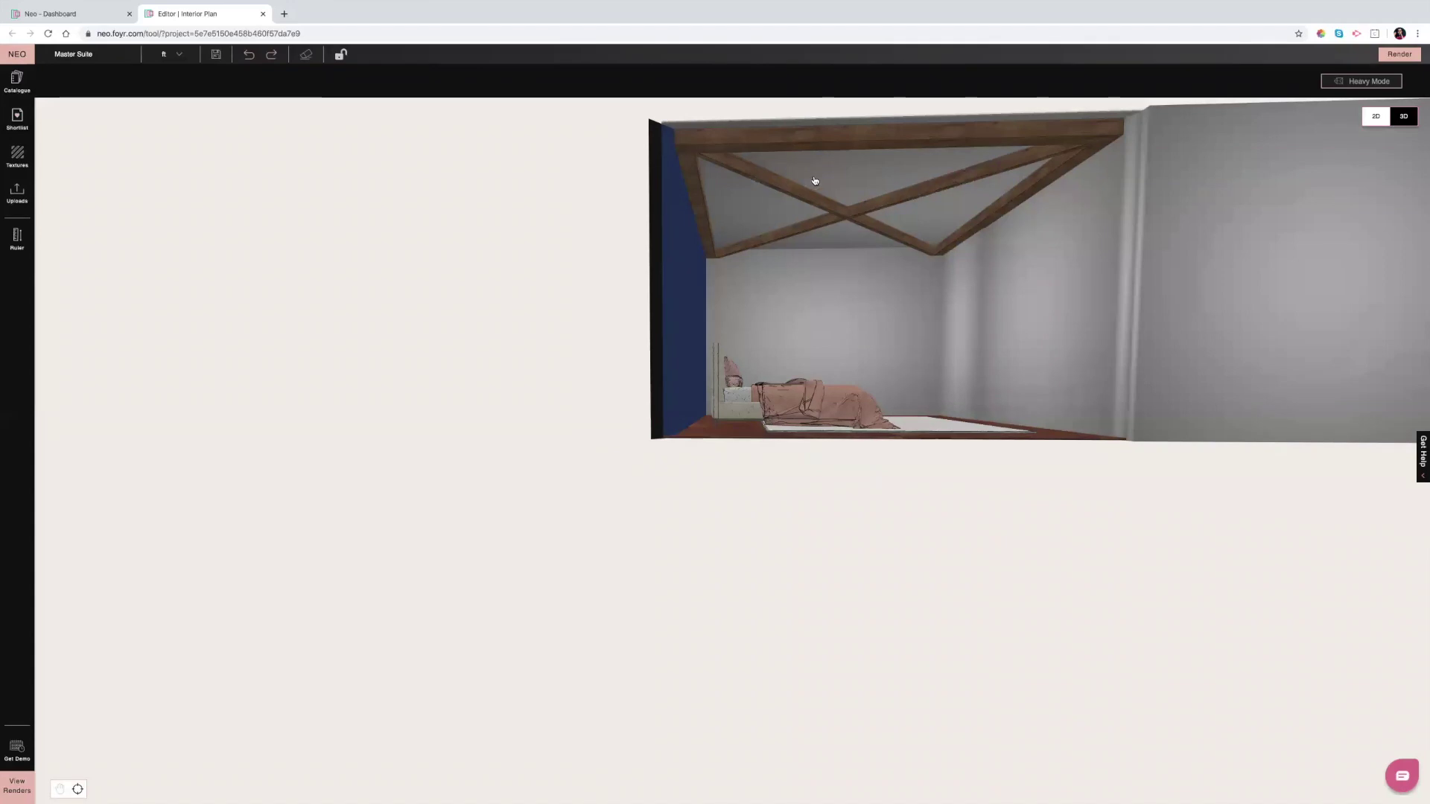
drag(711, 170, 740, 154)
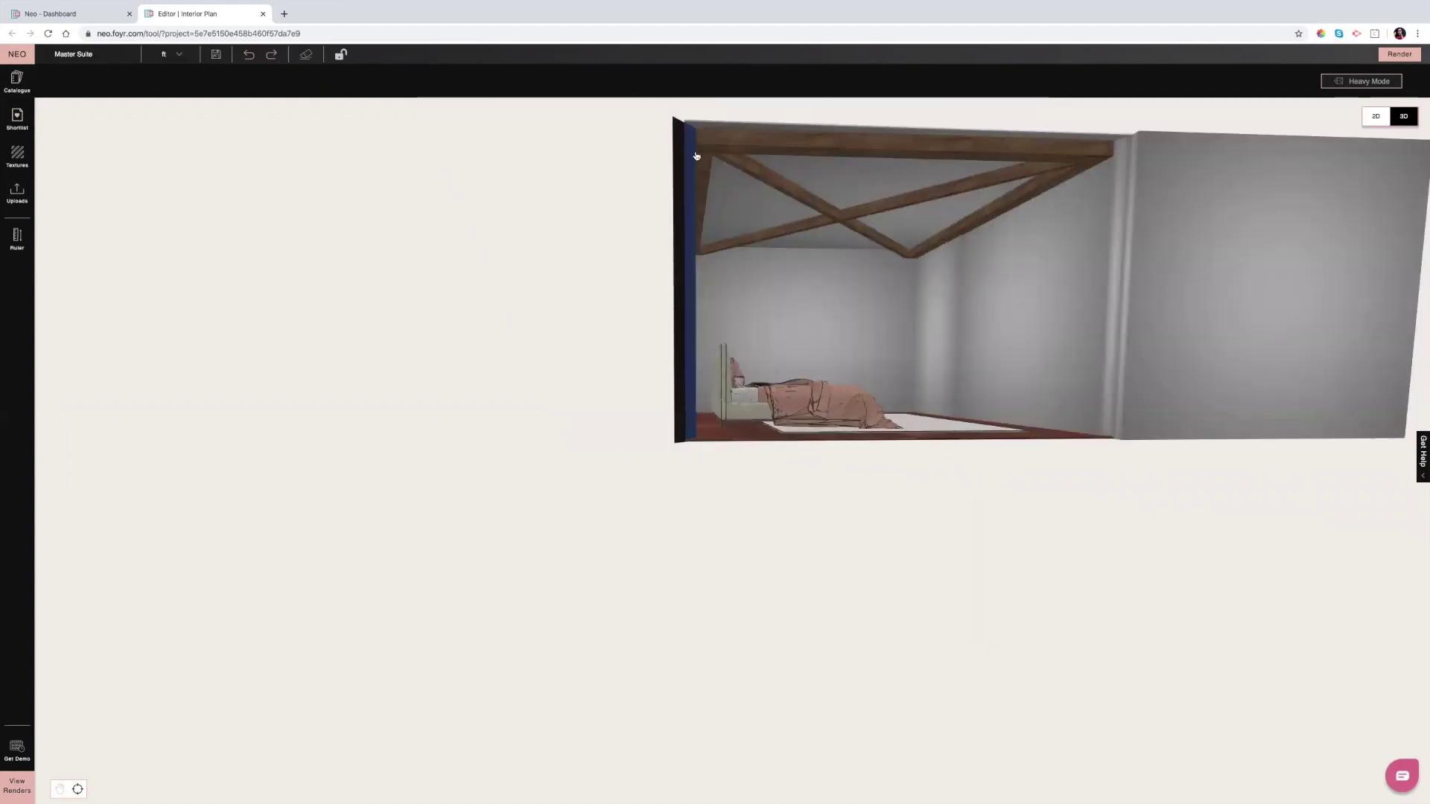
click(805, 150)
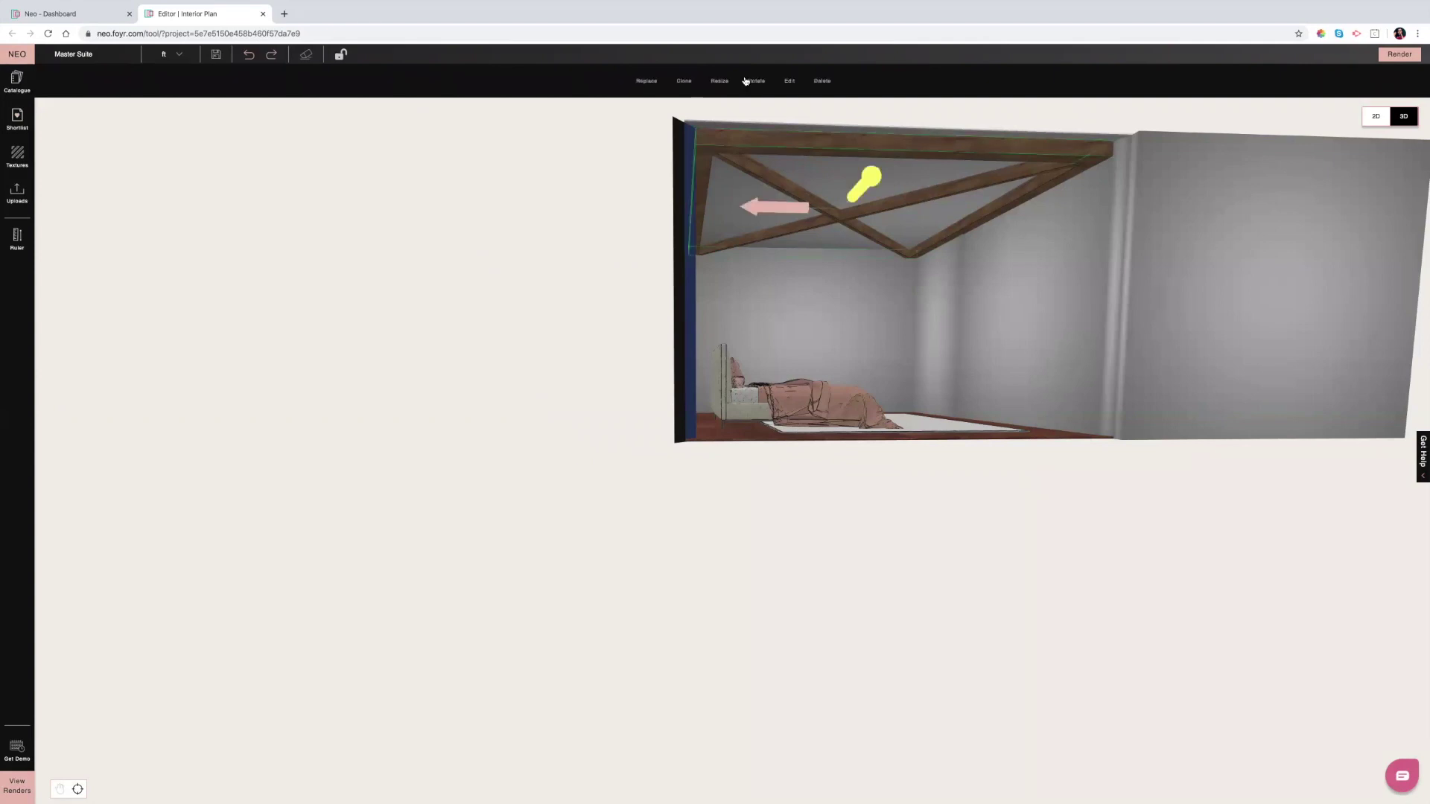
click(812, 85)
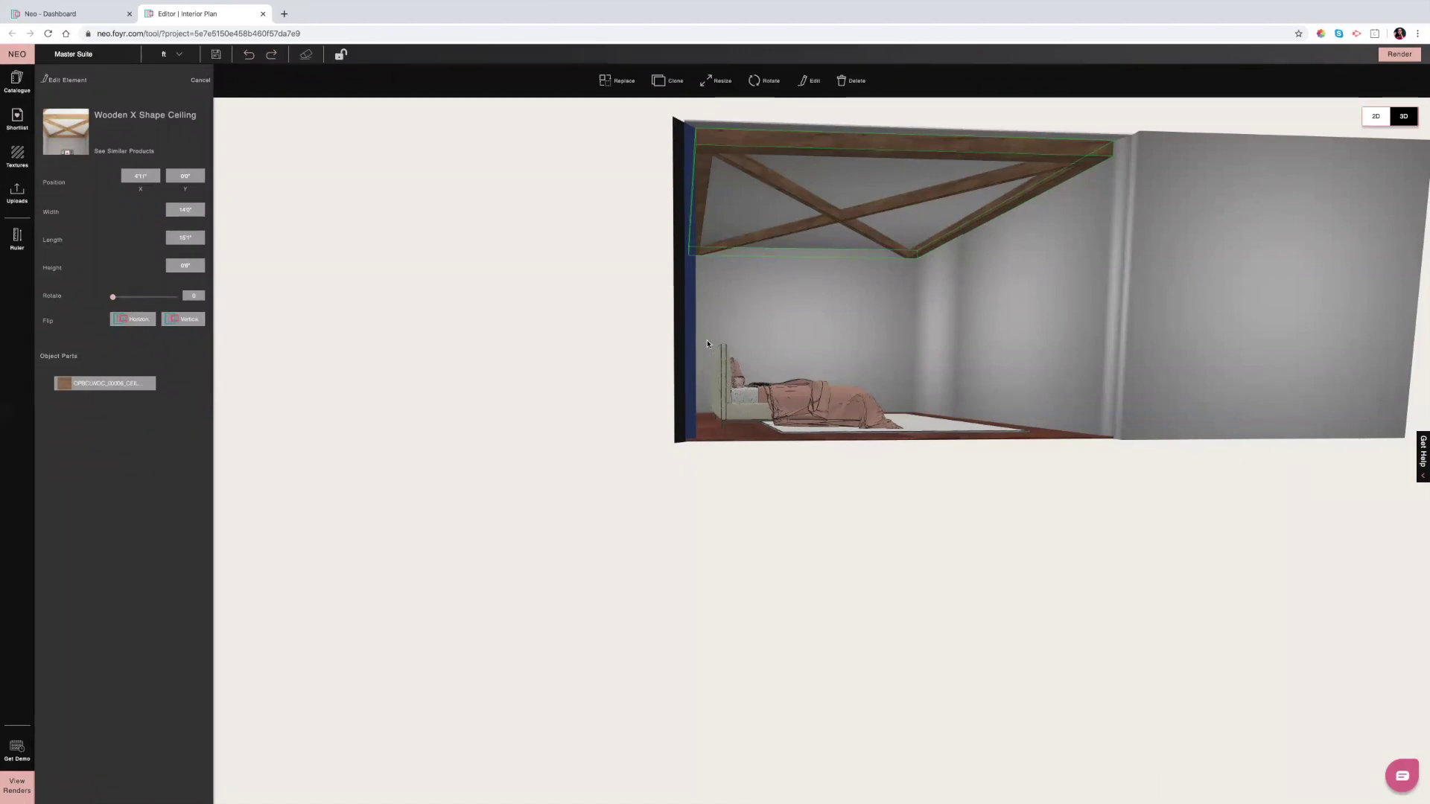
scroll(774, 334, up, 5)
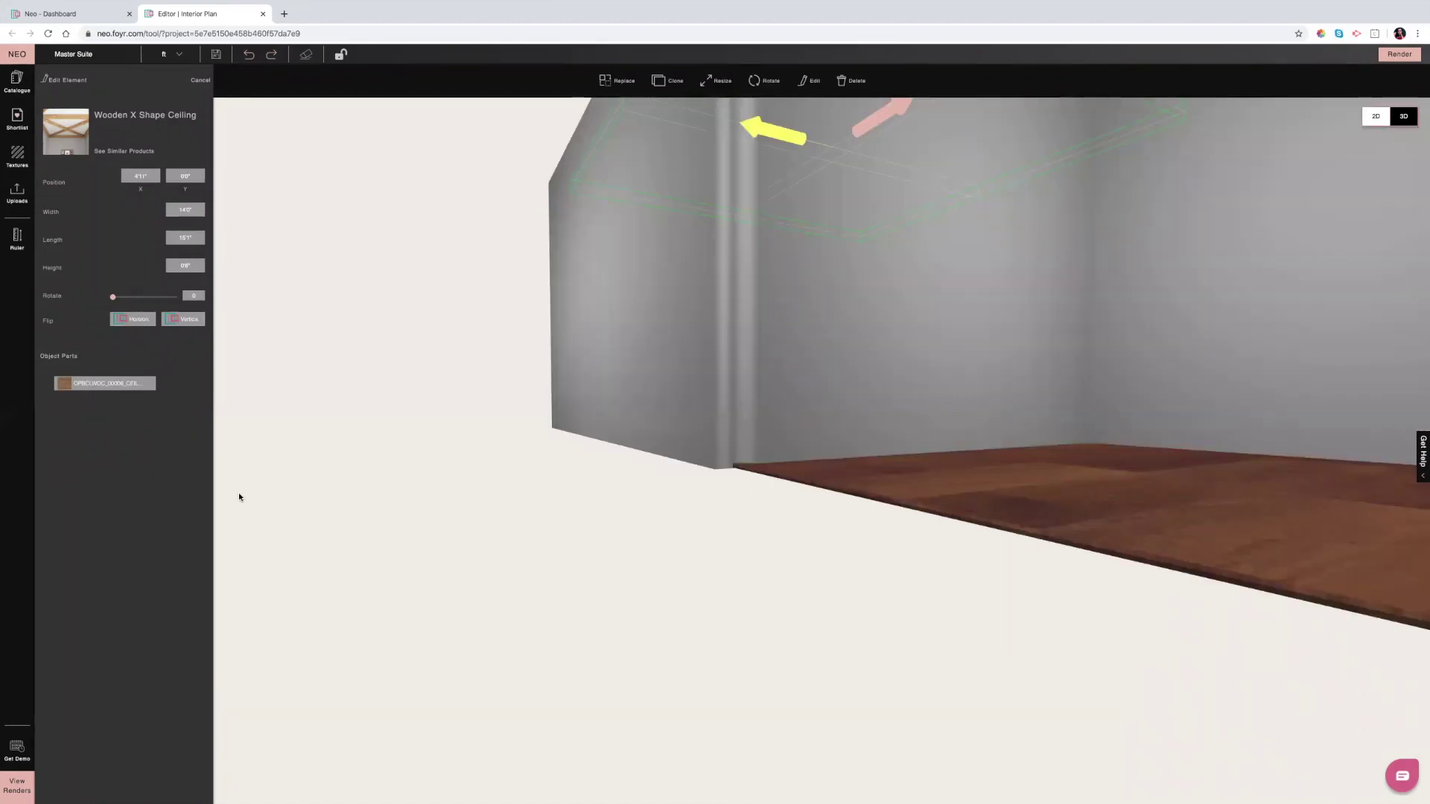
drag(882, 320, 741, 429)
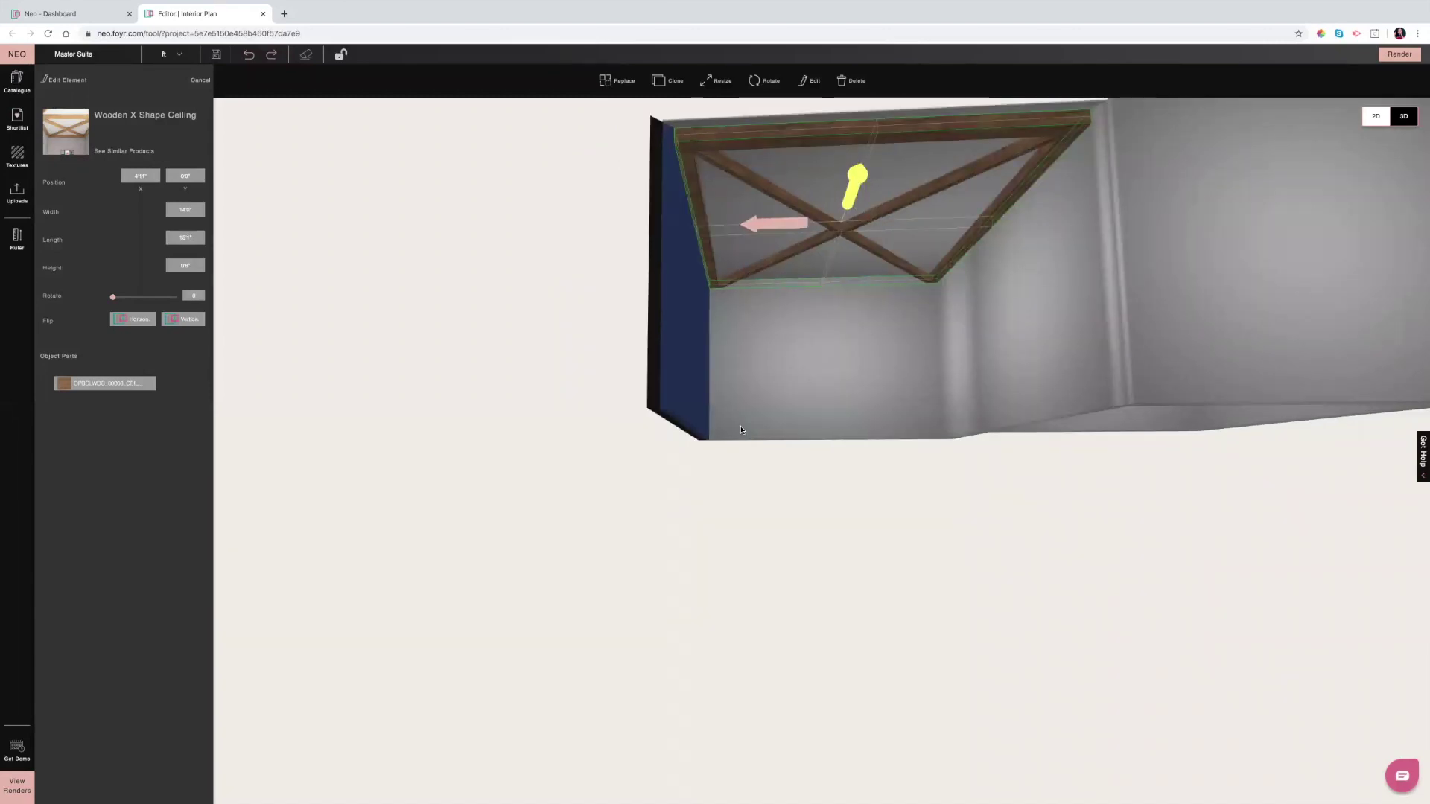
scroll(741, 429, down, 5)
- Clear the texture search and apply the Txtwood_0105 texture from the Wood category to the bed's headboard and frame
click(746, 427)
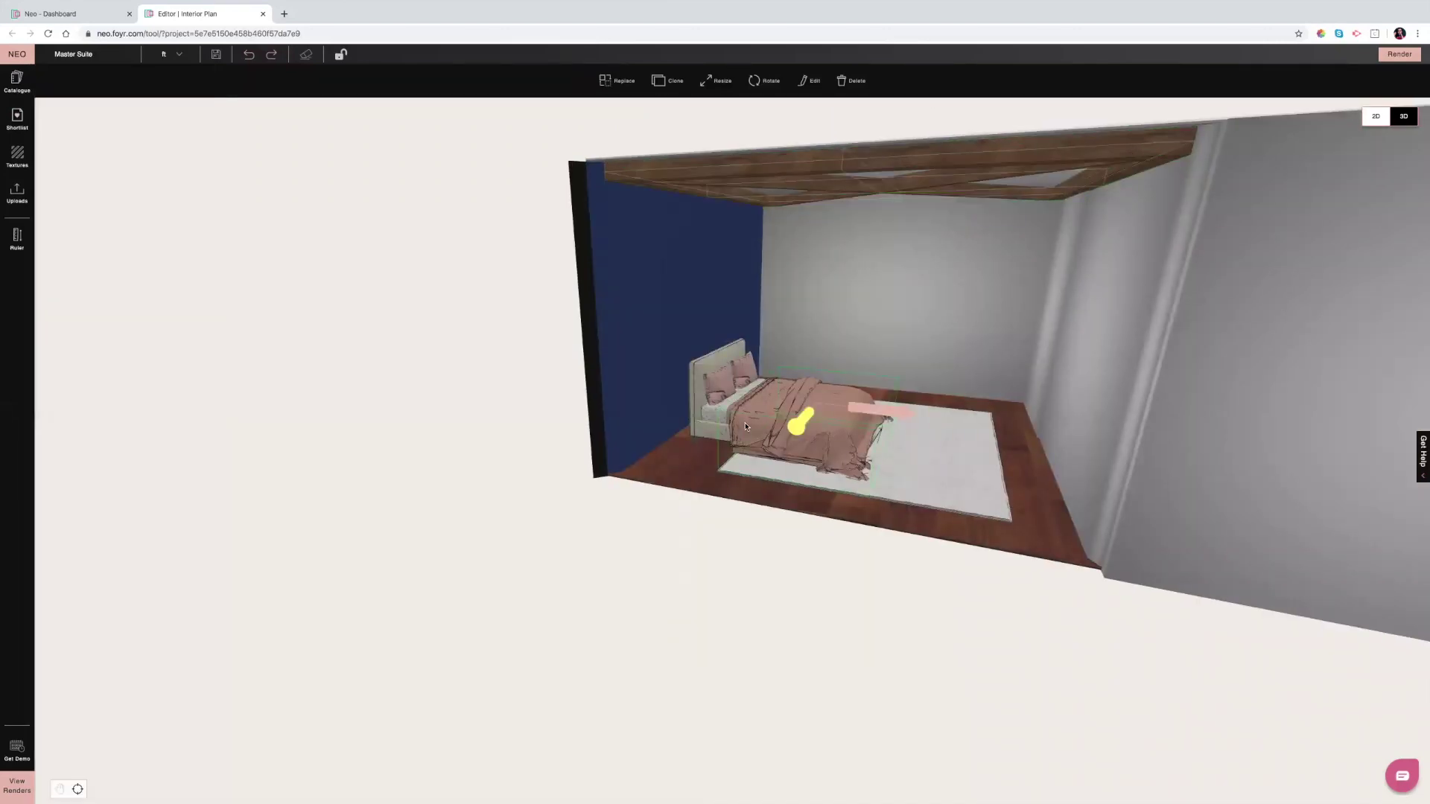
scroll(746, 426, up, 10)
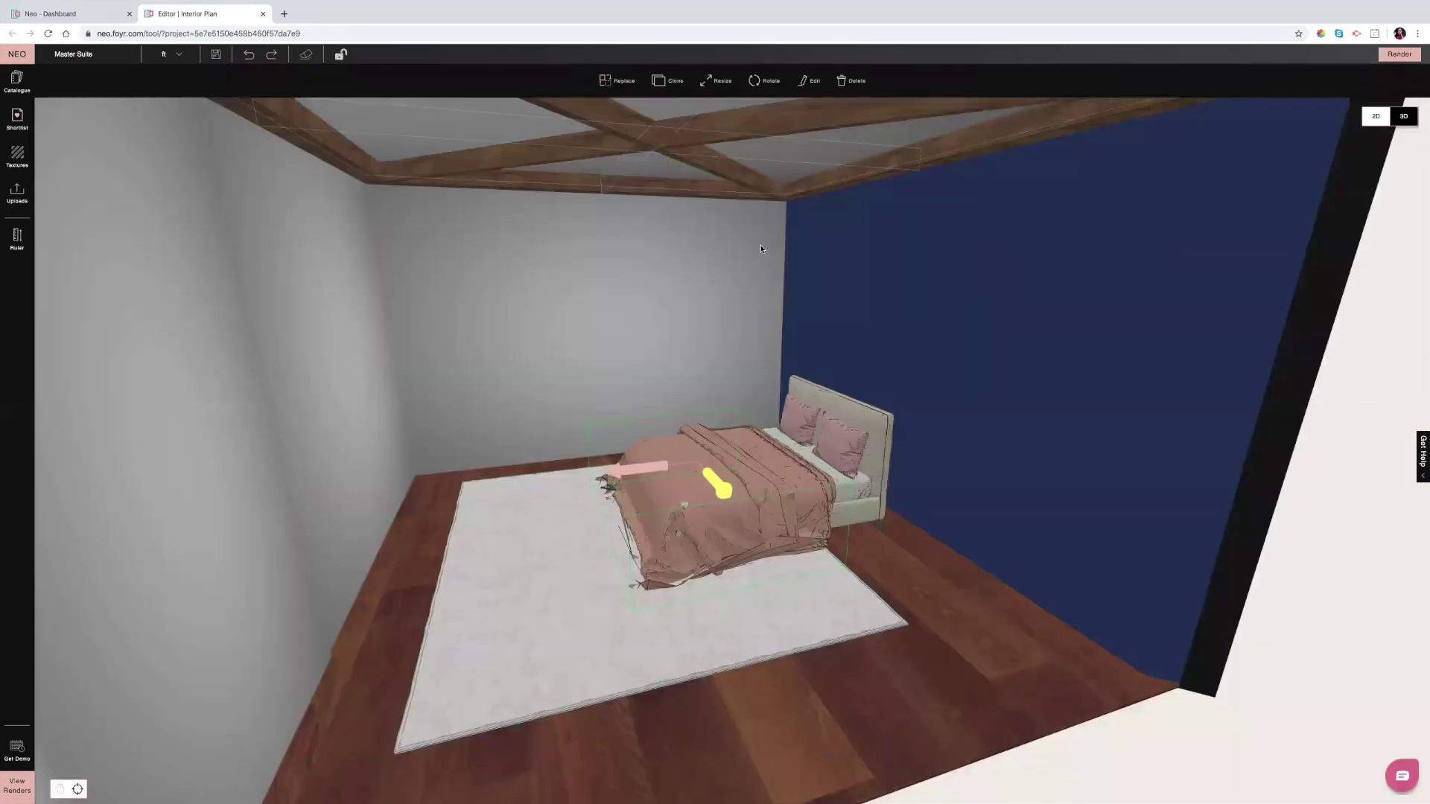
click(17, 156)
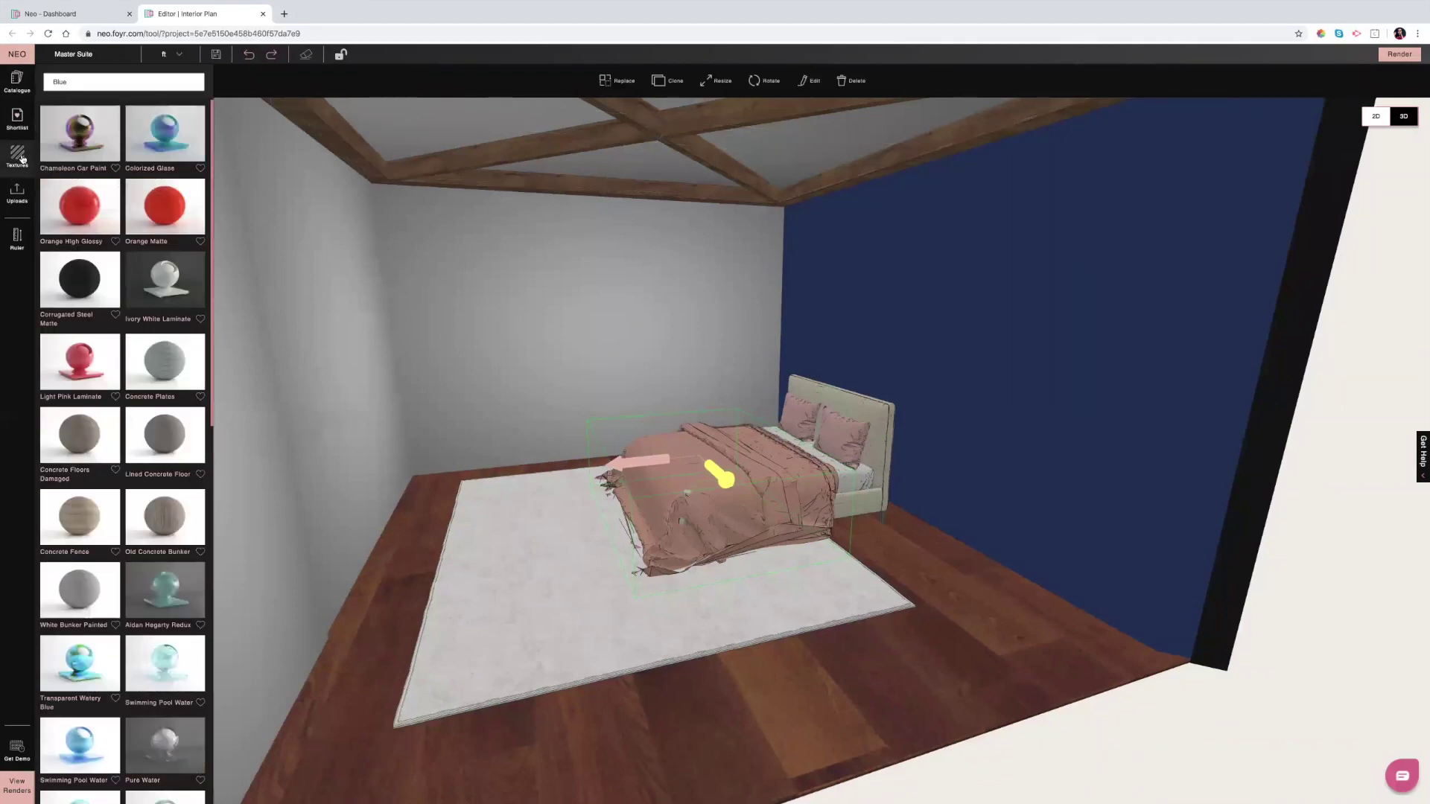
double_click(60, 82)
key(BackSpace)
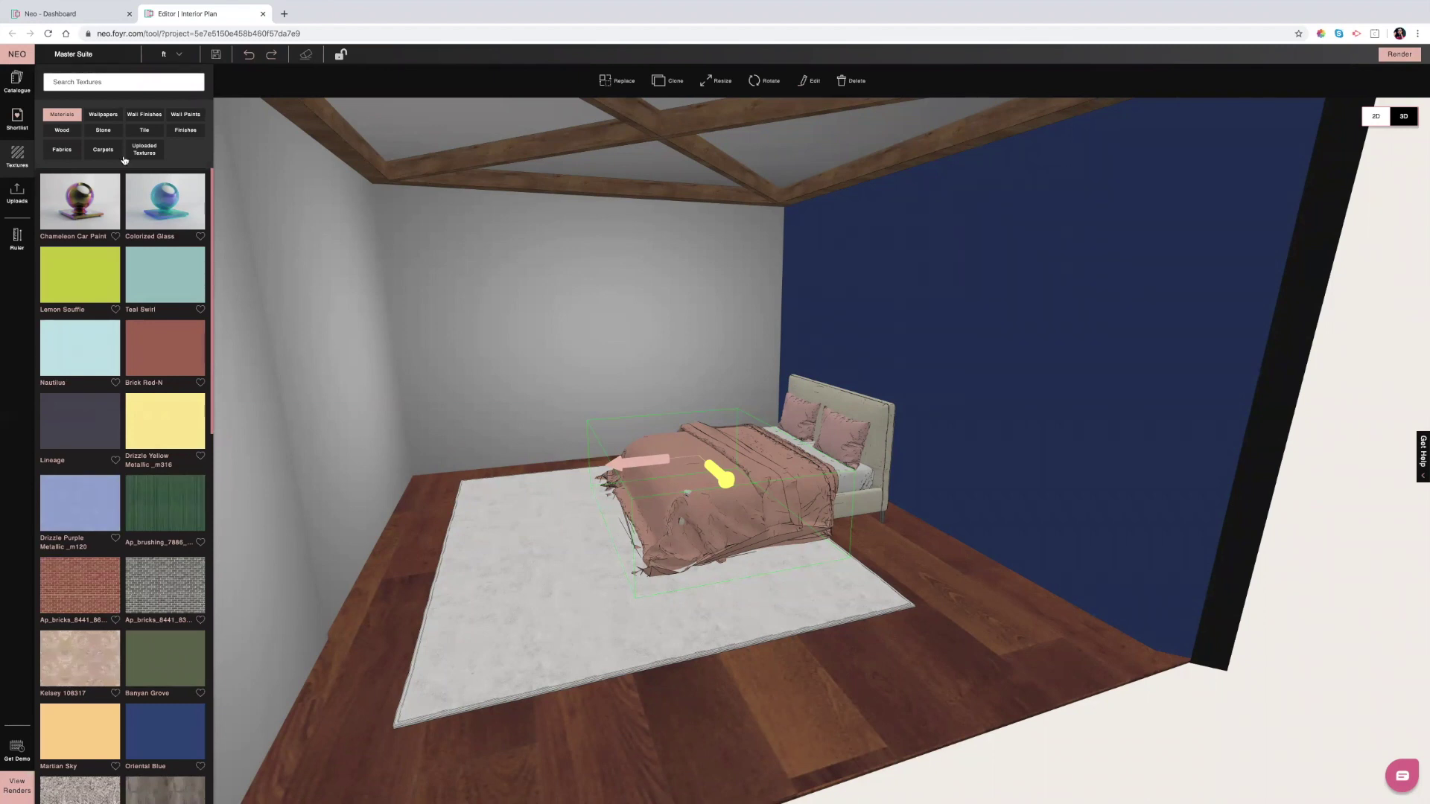
click(63, 131)
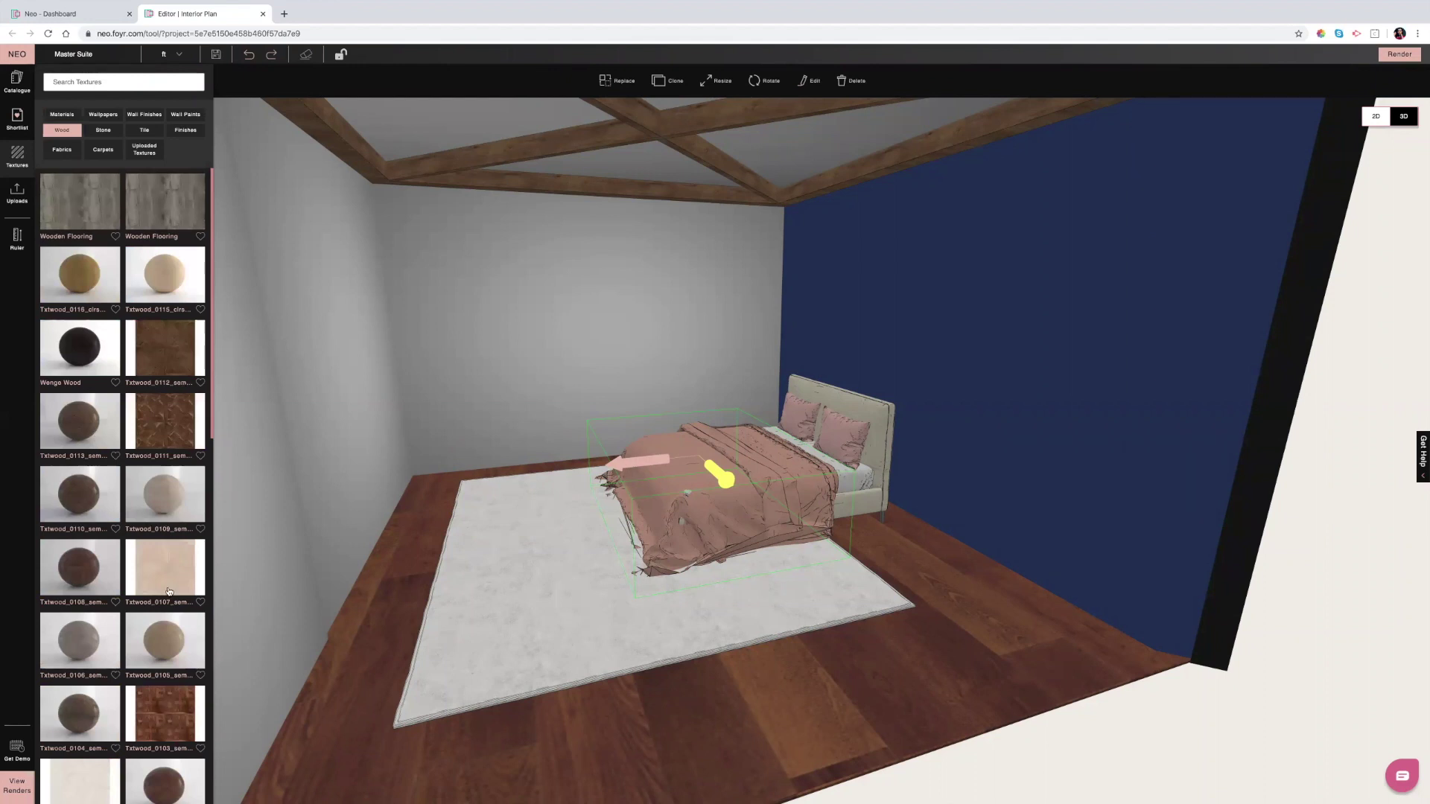
scroll(169, 592, down, 2)
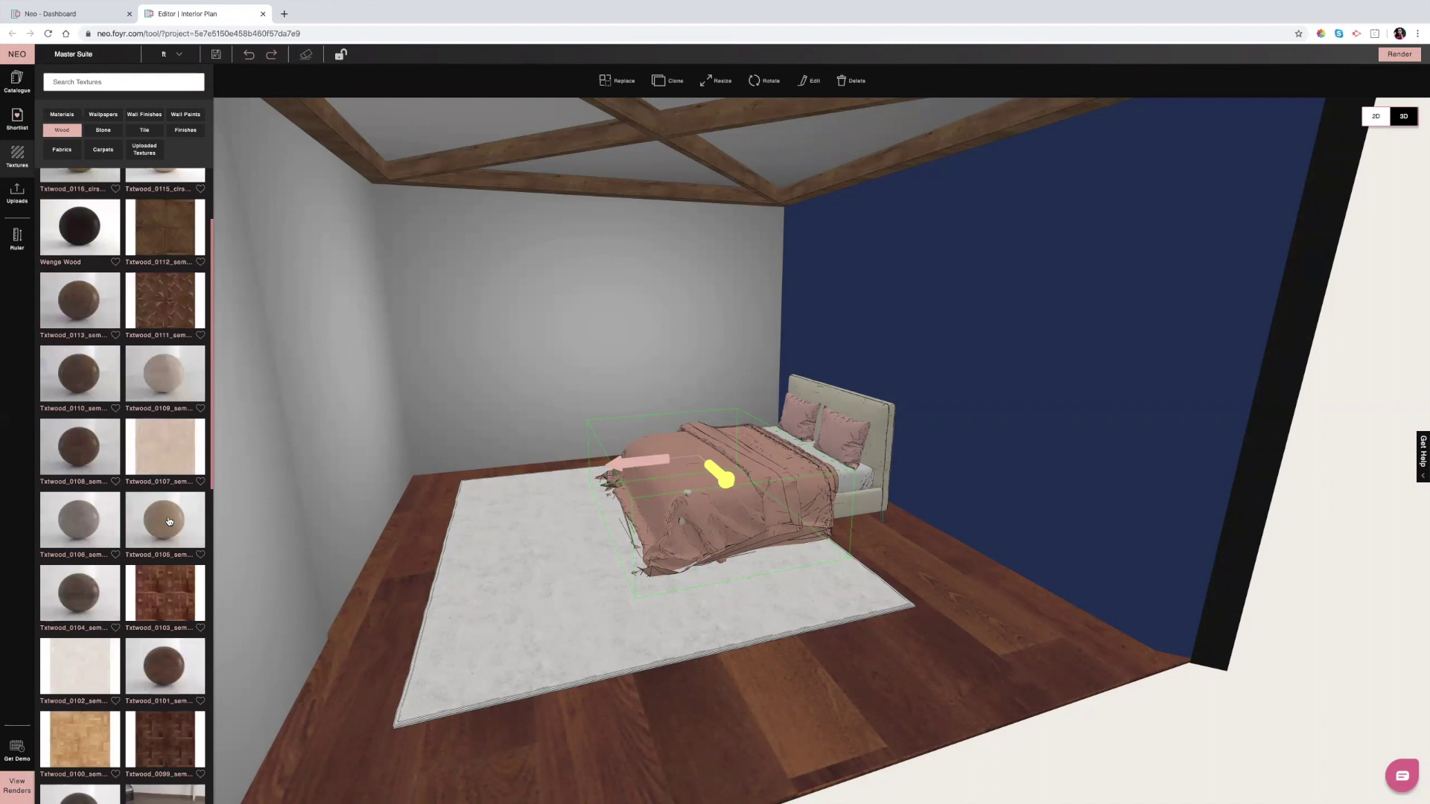
click(170, 521)
- Set the tile size of the bed frame's wood texture to 3'0" by 6'0"
text(3'0")
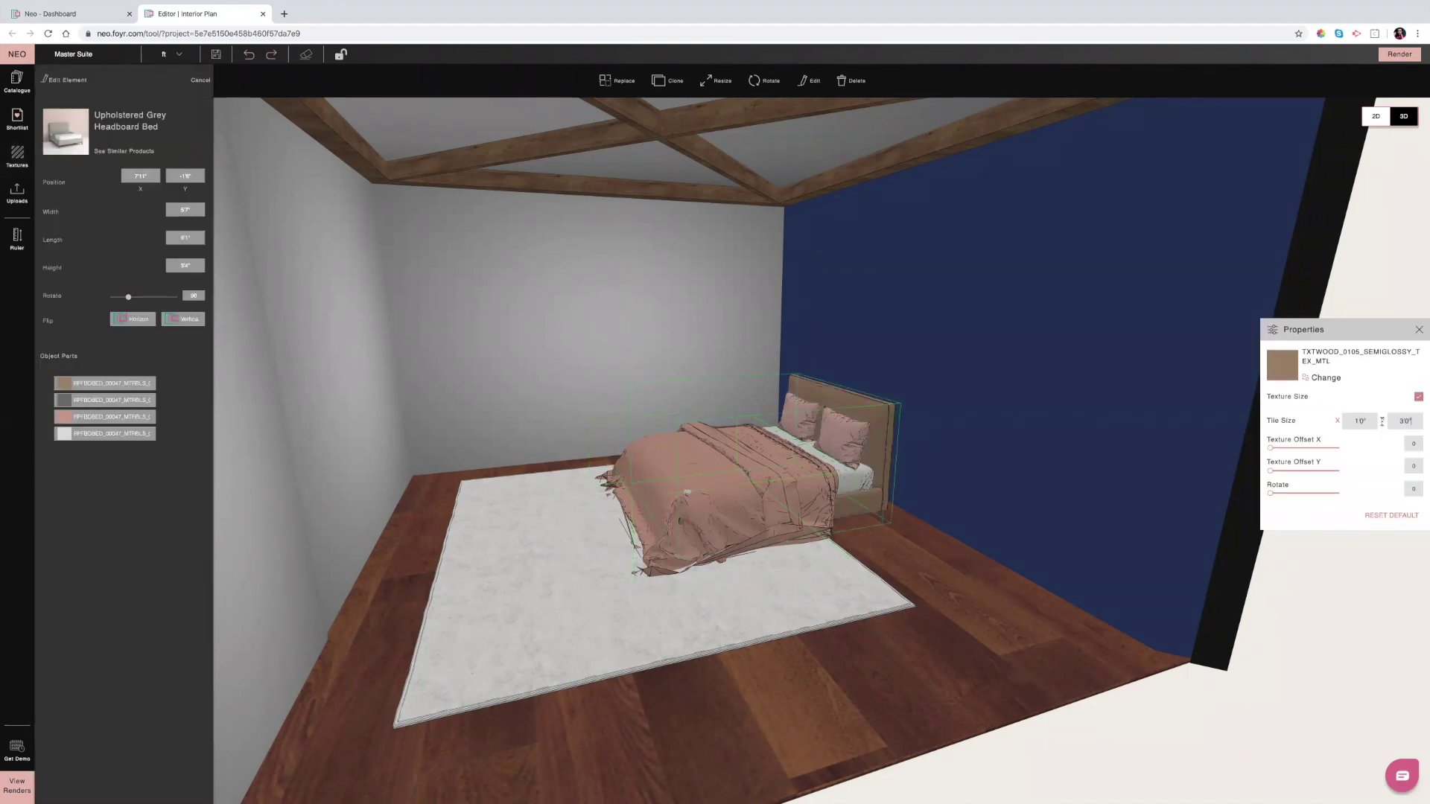
double_click(1346, 420)
text(3'0")
click(1399, 421)
text(6'0"3)
click(831, 511)
- Search the textures for Rose and clear the search term
scroll(936, 522, up, 5)
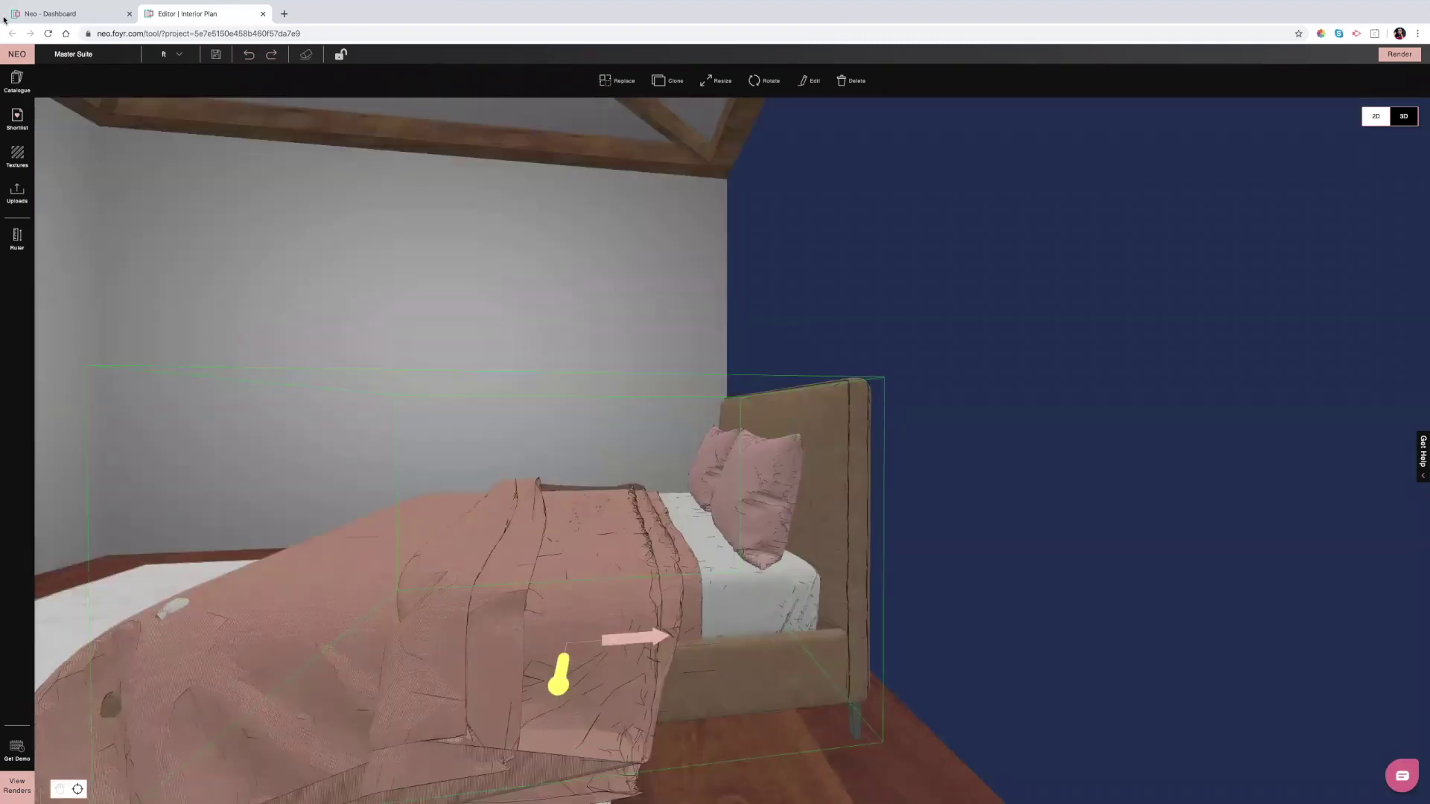
click(15, 154)
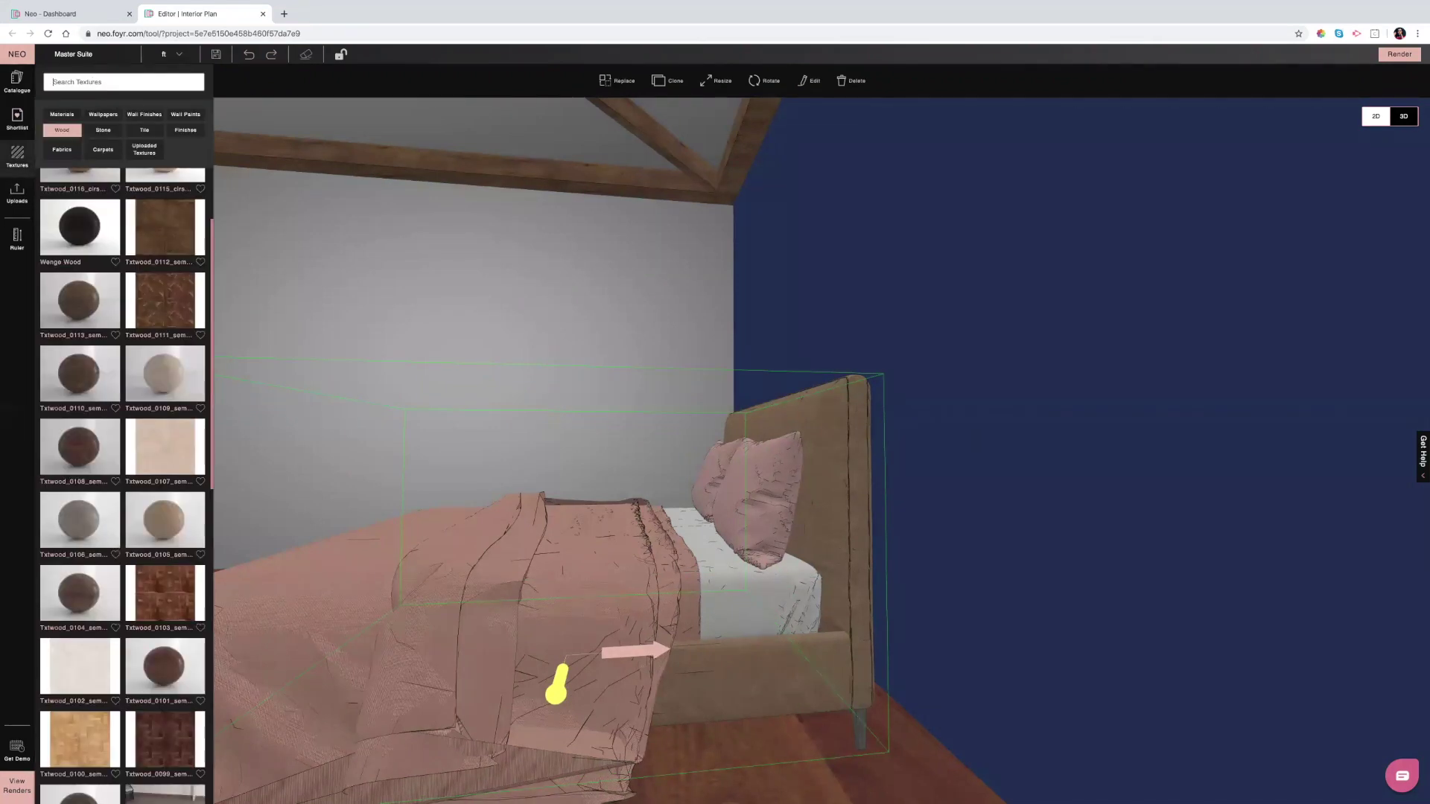
text(Rose)
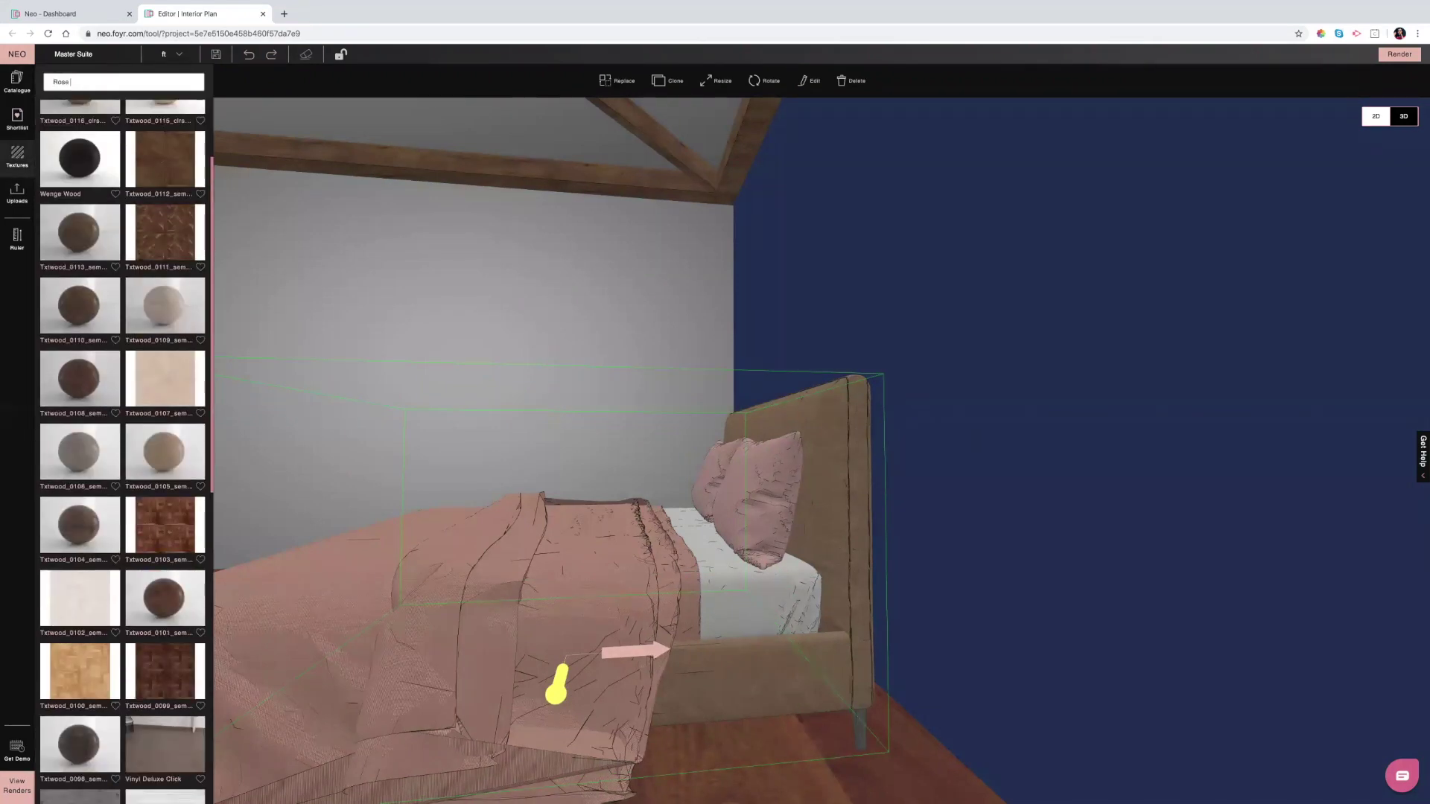
key(BackSpace)
key(BackSpace)
key(BackSpace)
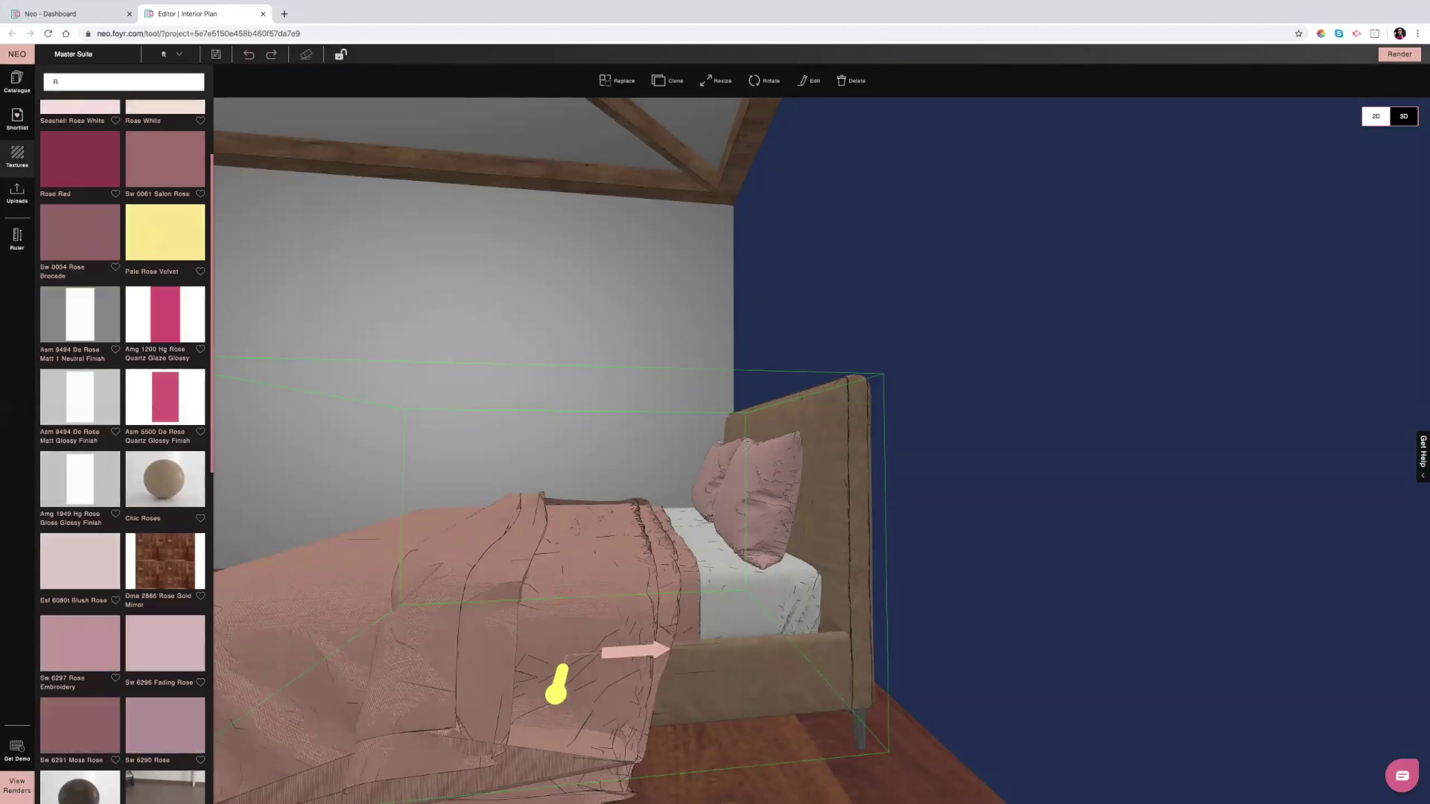
key(BackSpace)
- Search the textures for Copper, shortlist Brushed Copper and apply it to the bed's legs
text(Copper)
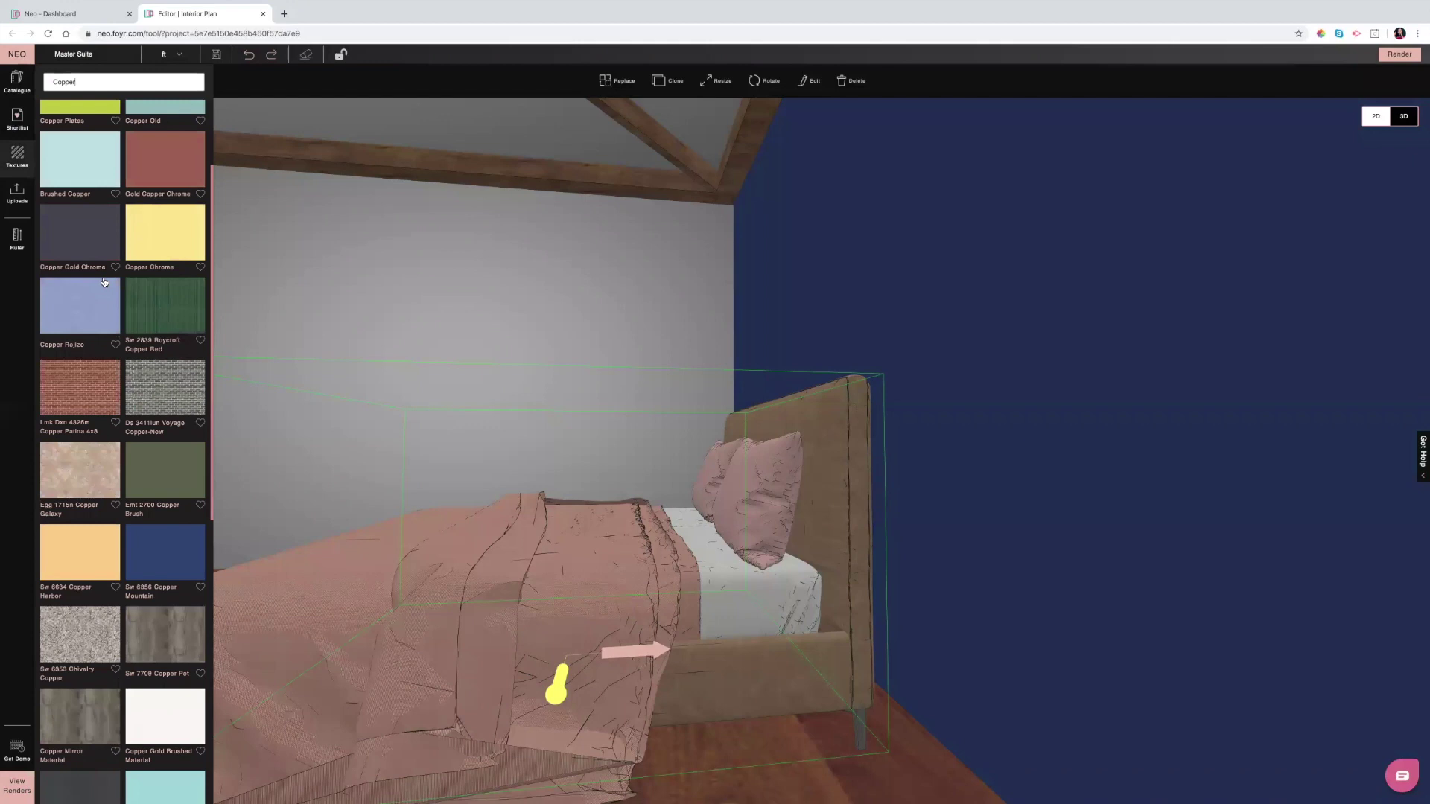
scroll(105, 283, up, 2)
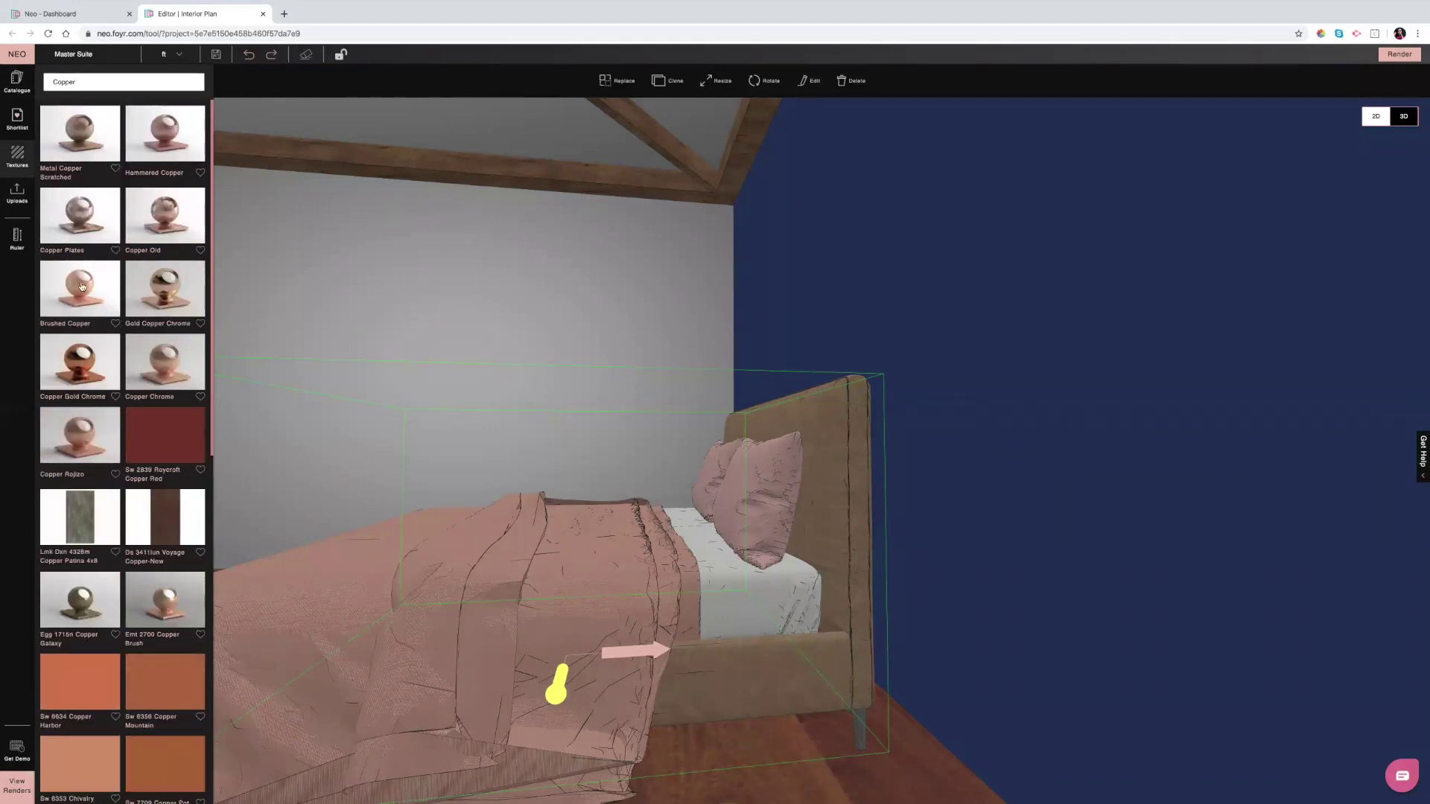
mouse_move(82, 287)
mouse_down()
mouse_move(256, 440)
mouse_move(861, 728)
mouse_up()
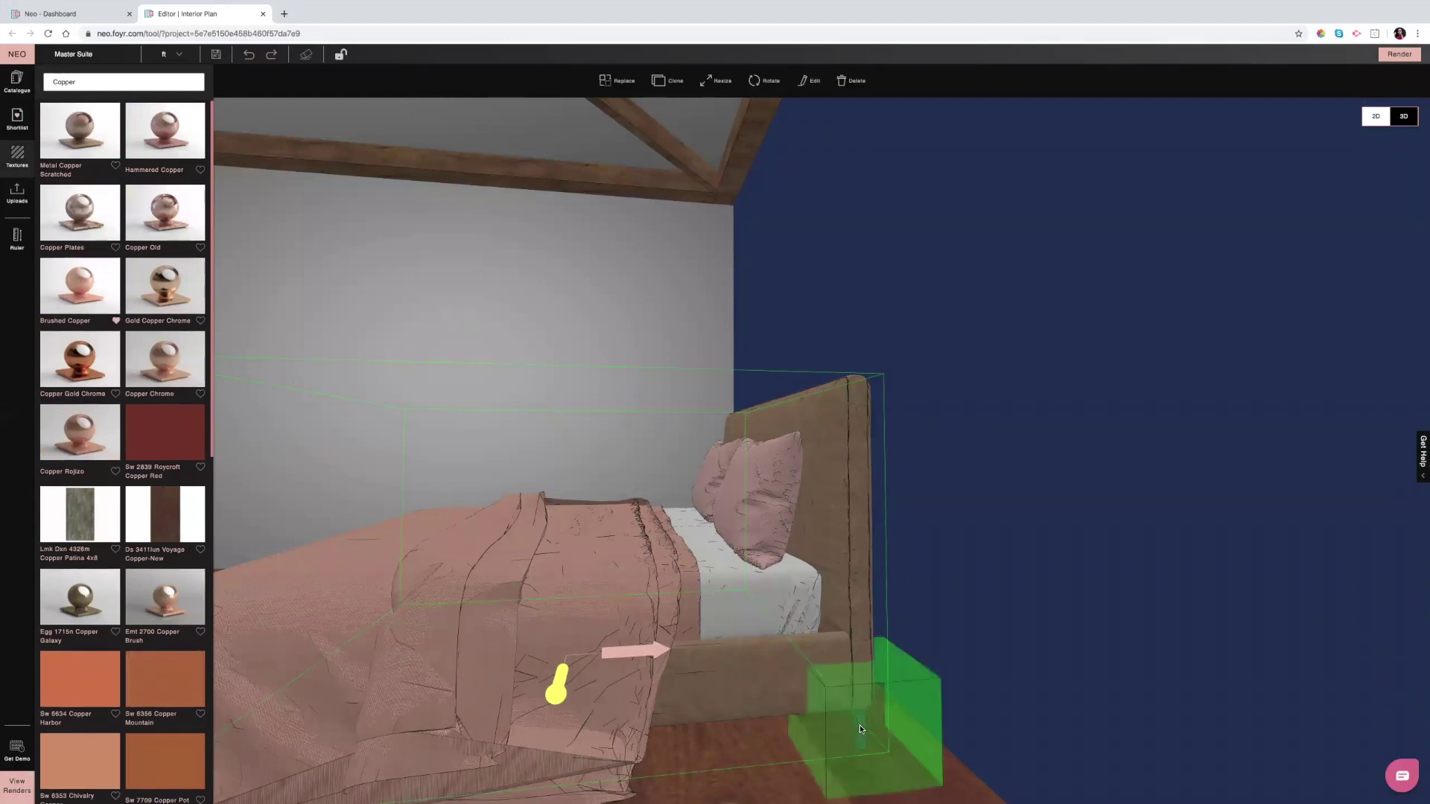
drag(860, 725, 860, 725)
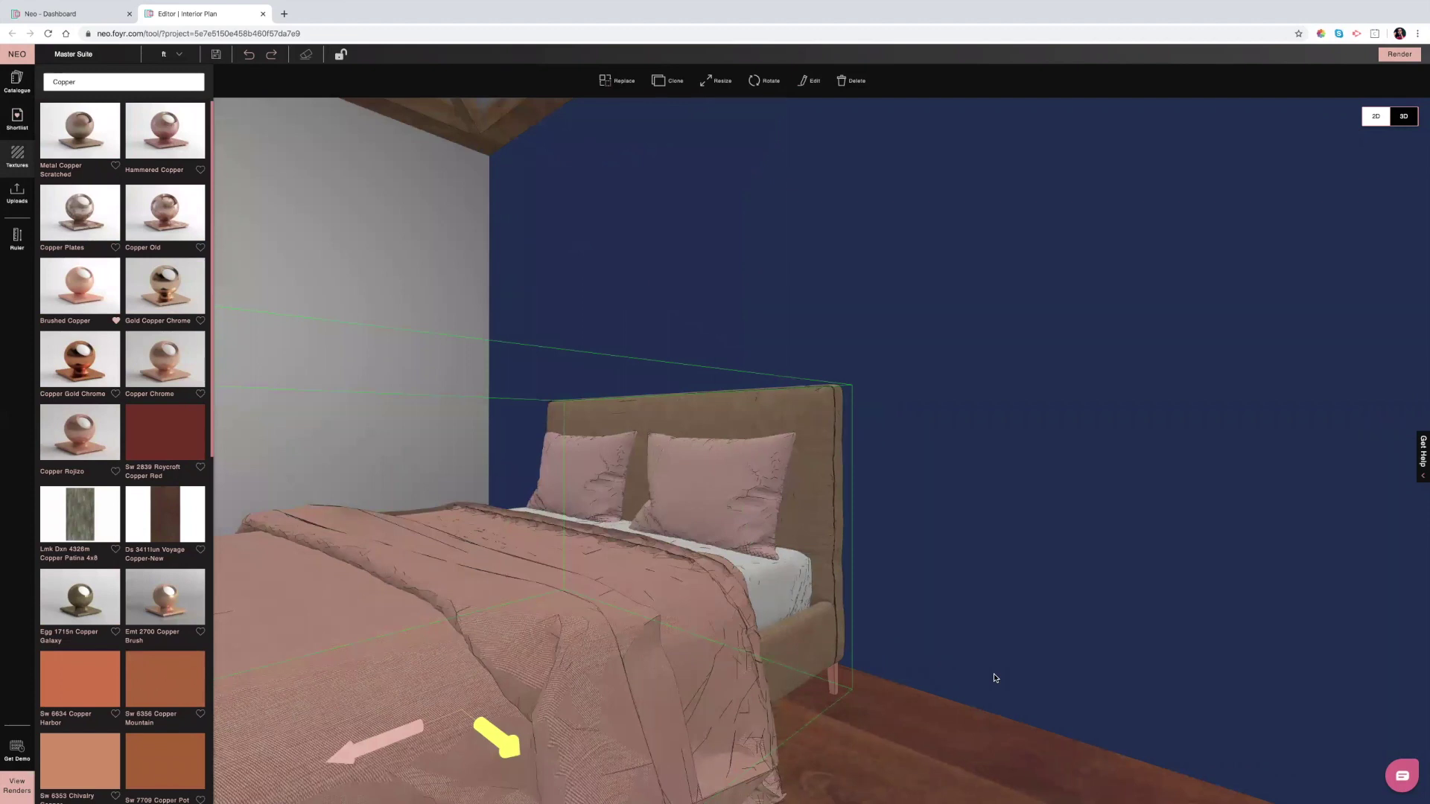
key(Escape)
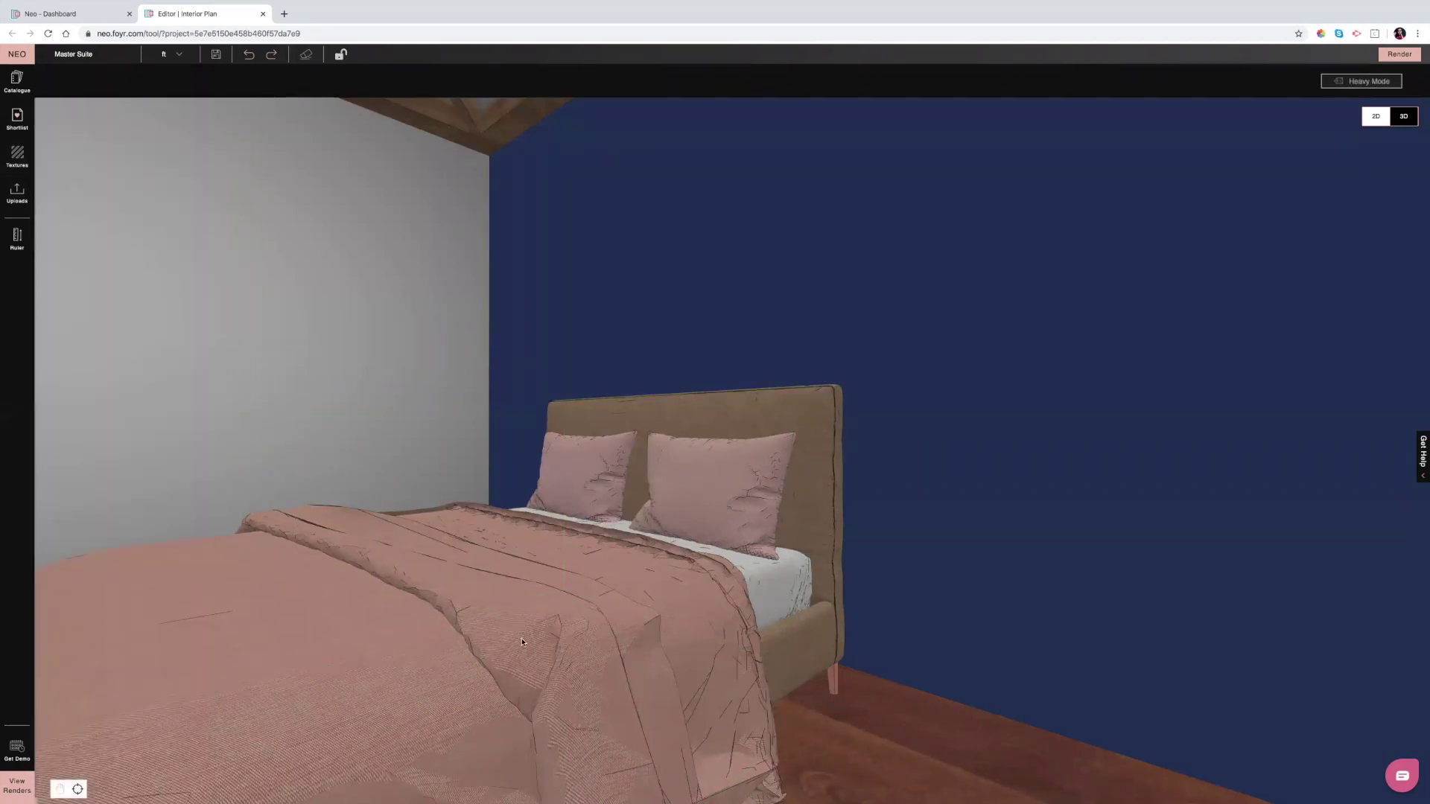
- Try the bed without its pink duvet, and undo that change
click(751, 616)
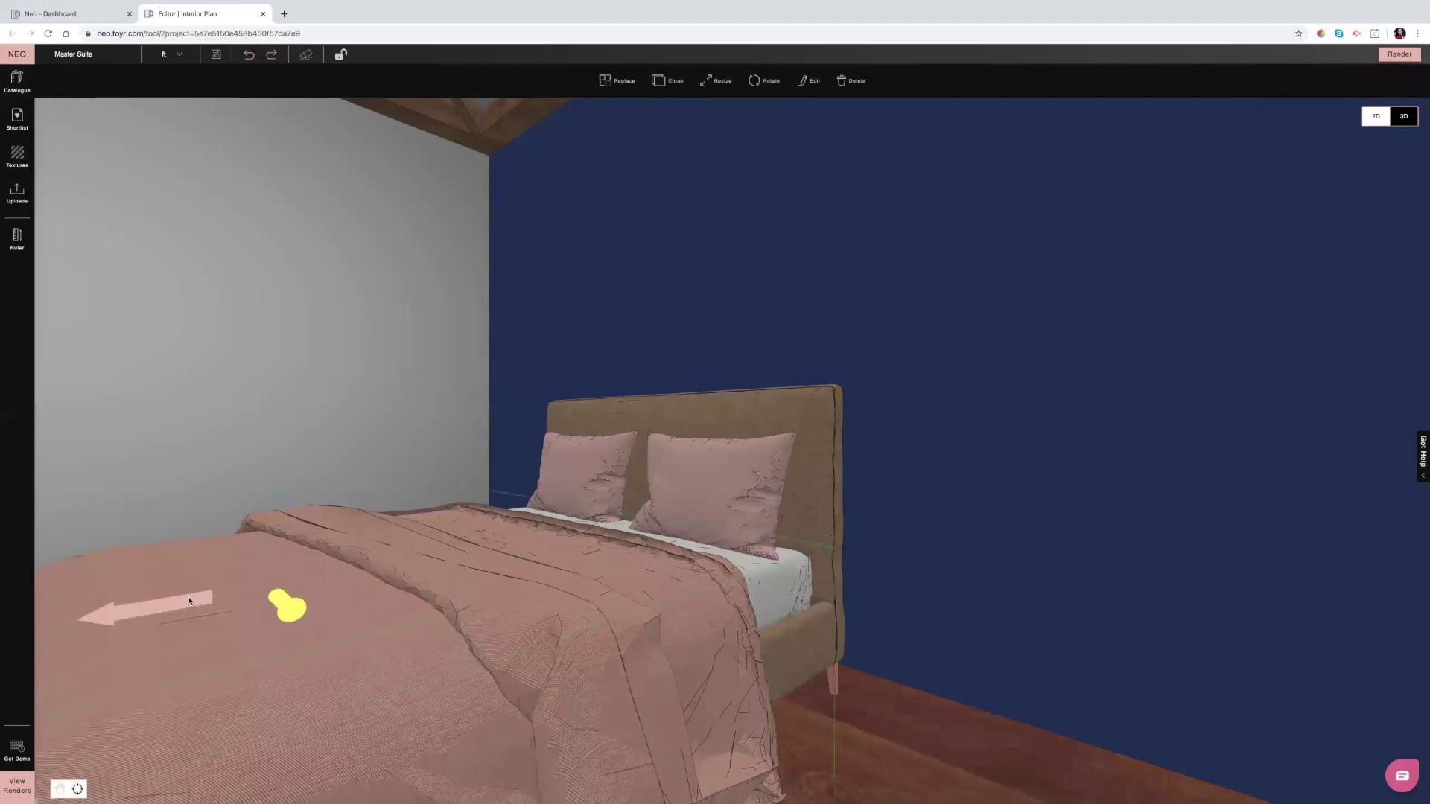
drag(111, 613, 256, 606)
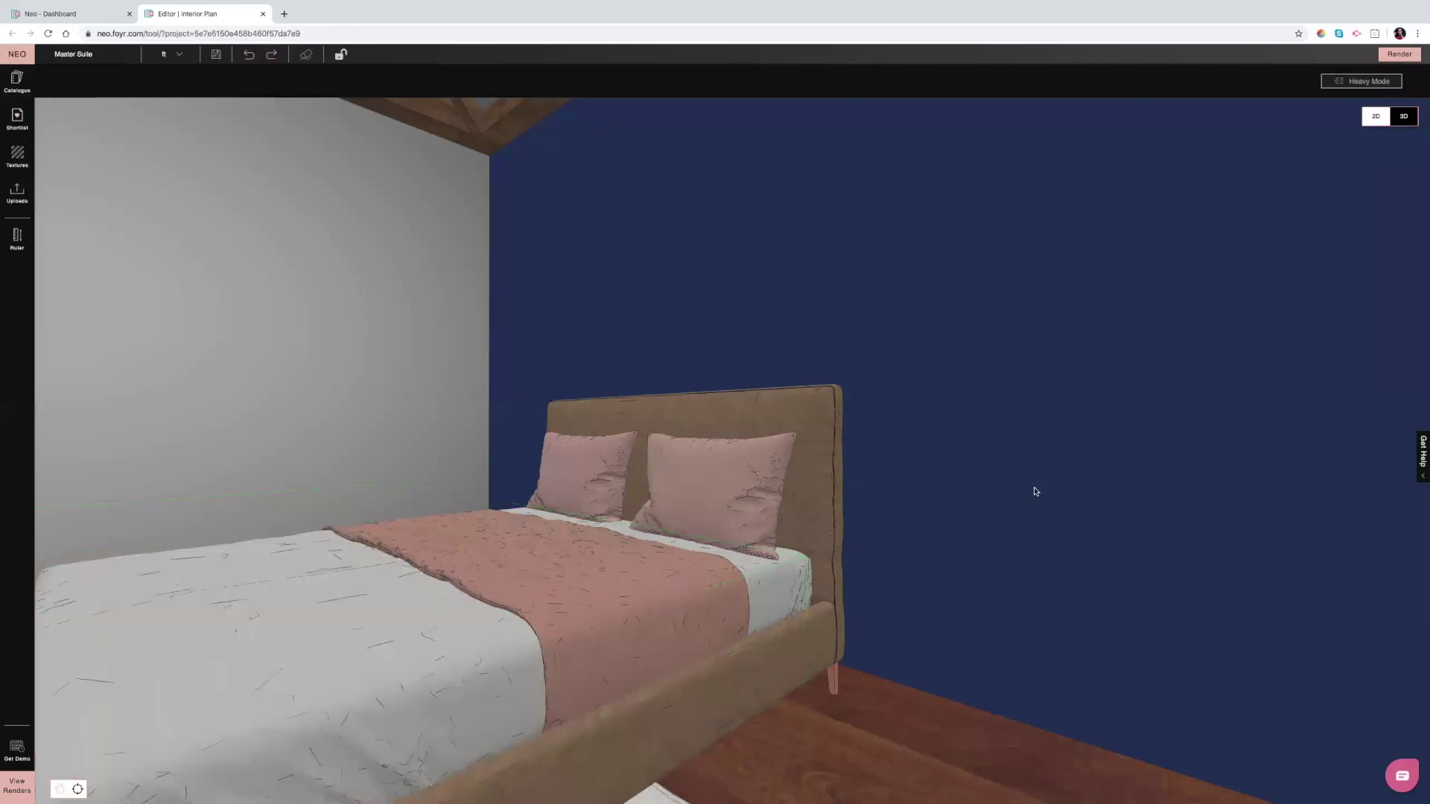
key(Right)
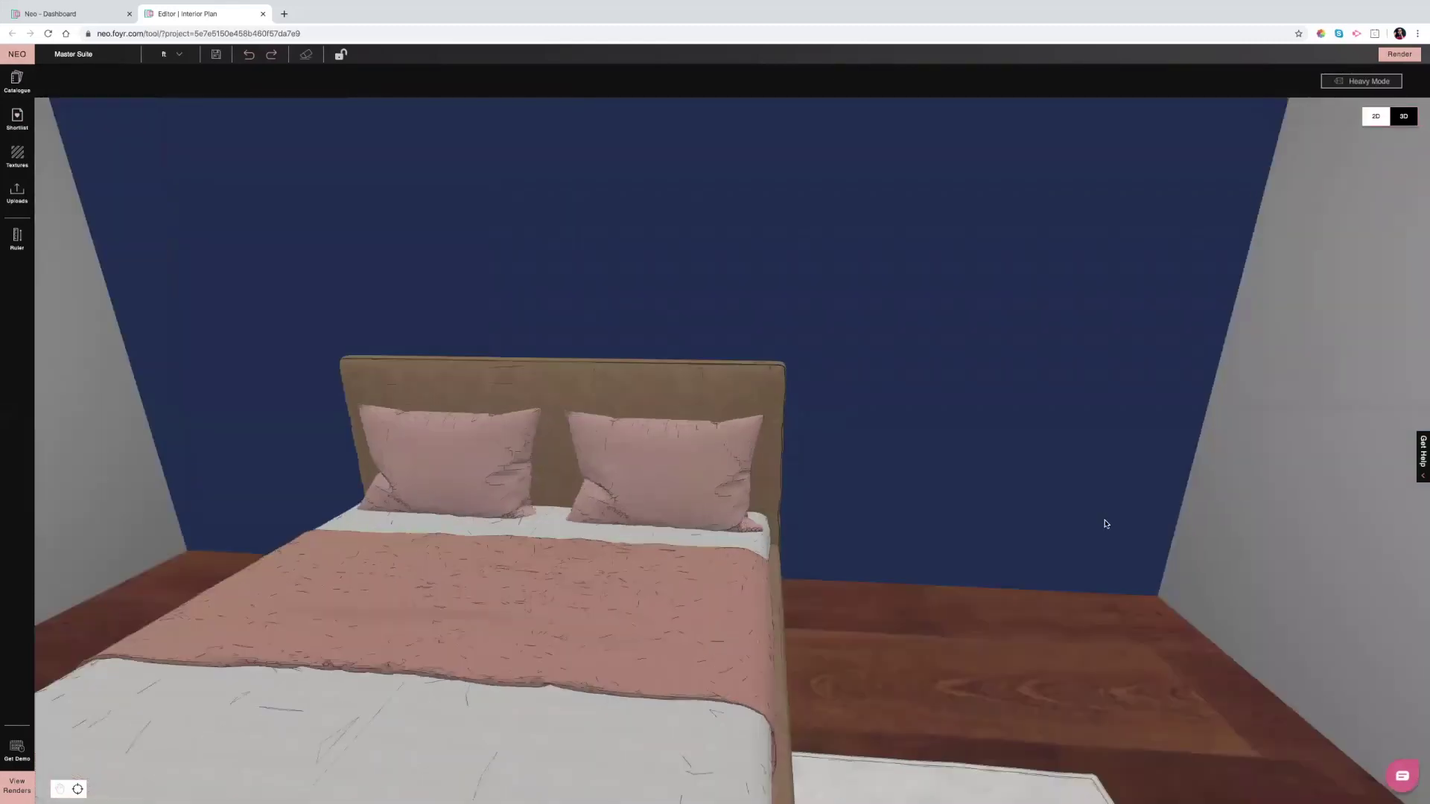
key(Down)
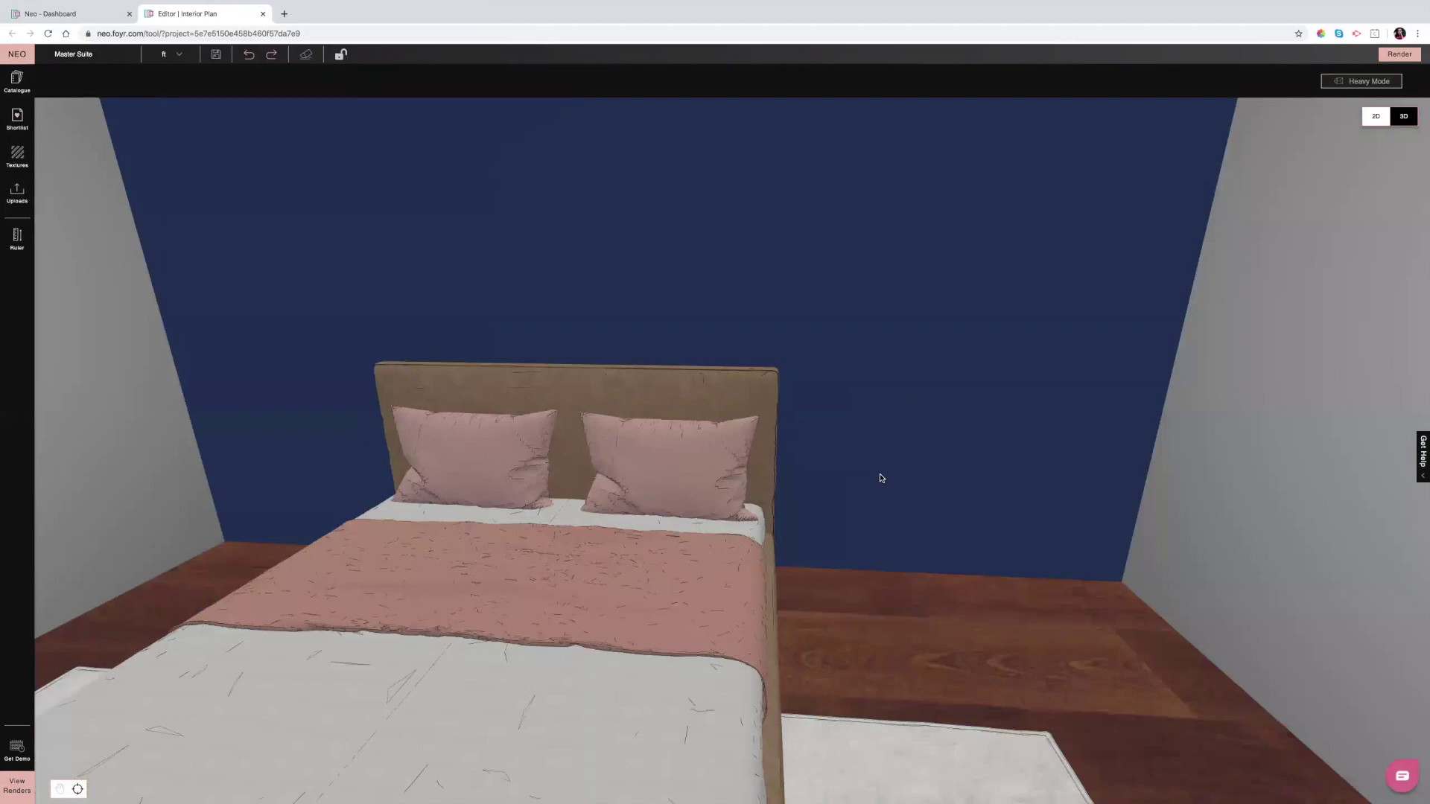
key(Down)
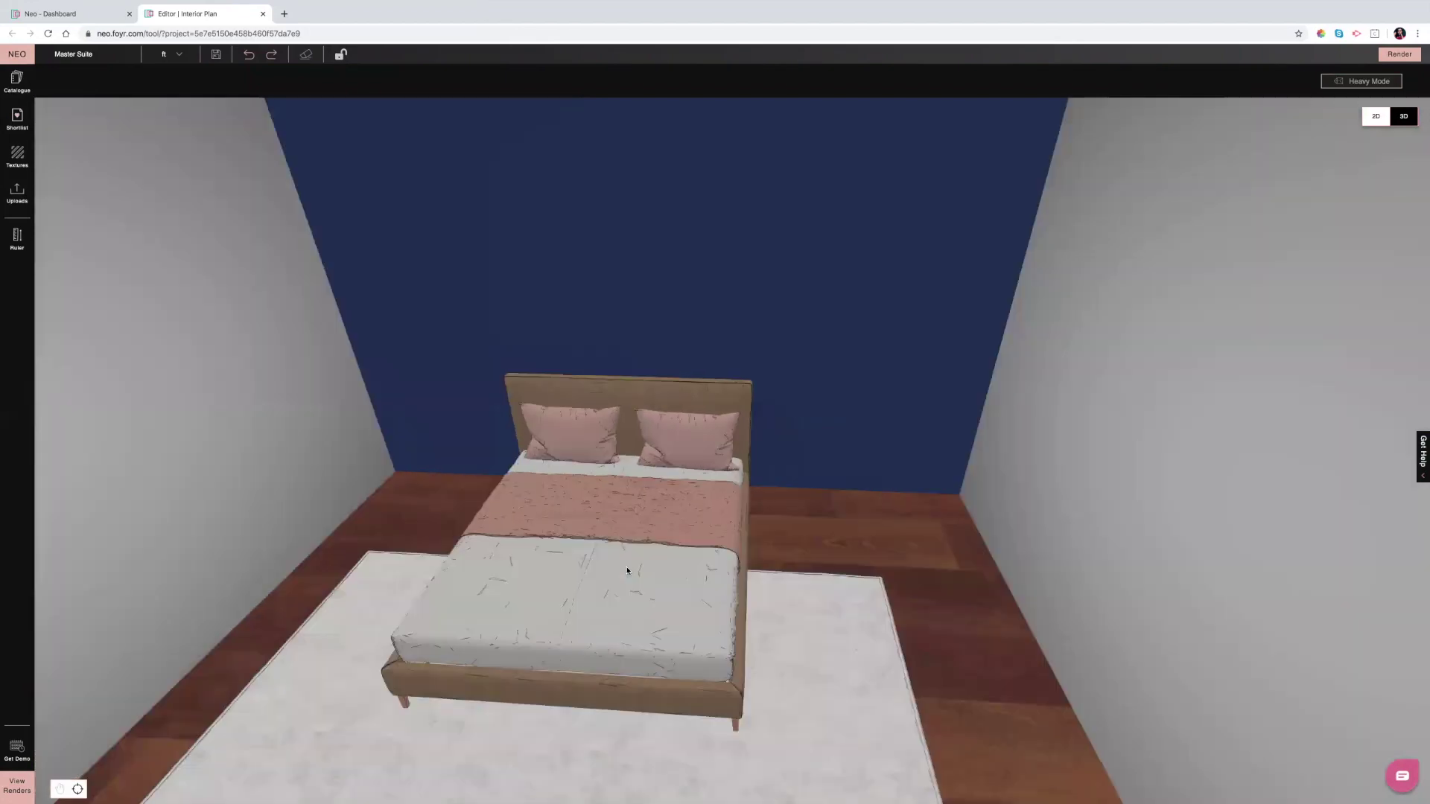
click(627, 570)
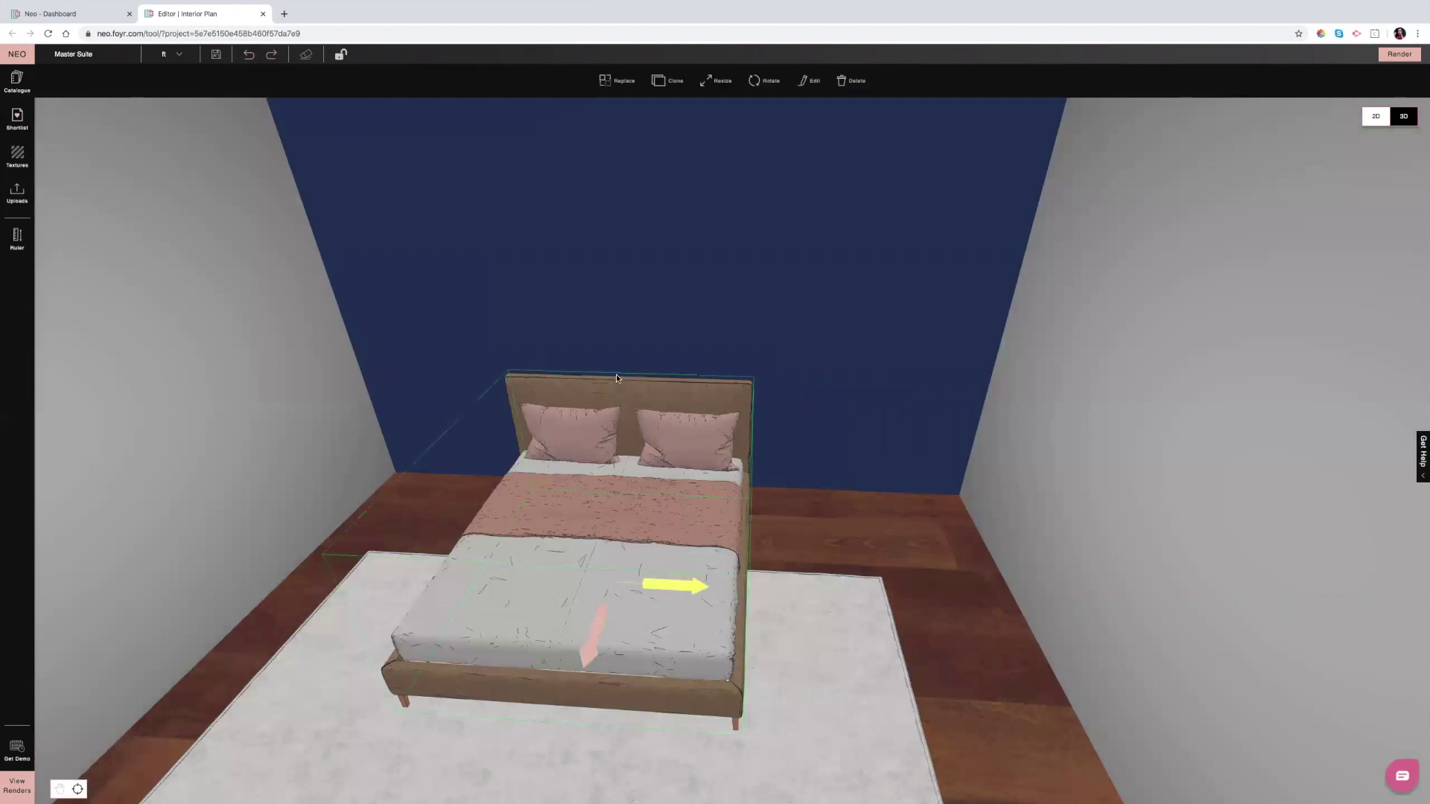
click(248, 56)
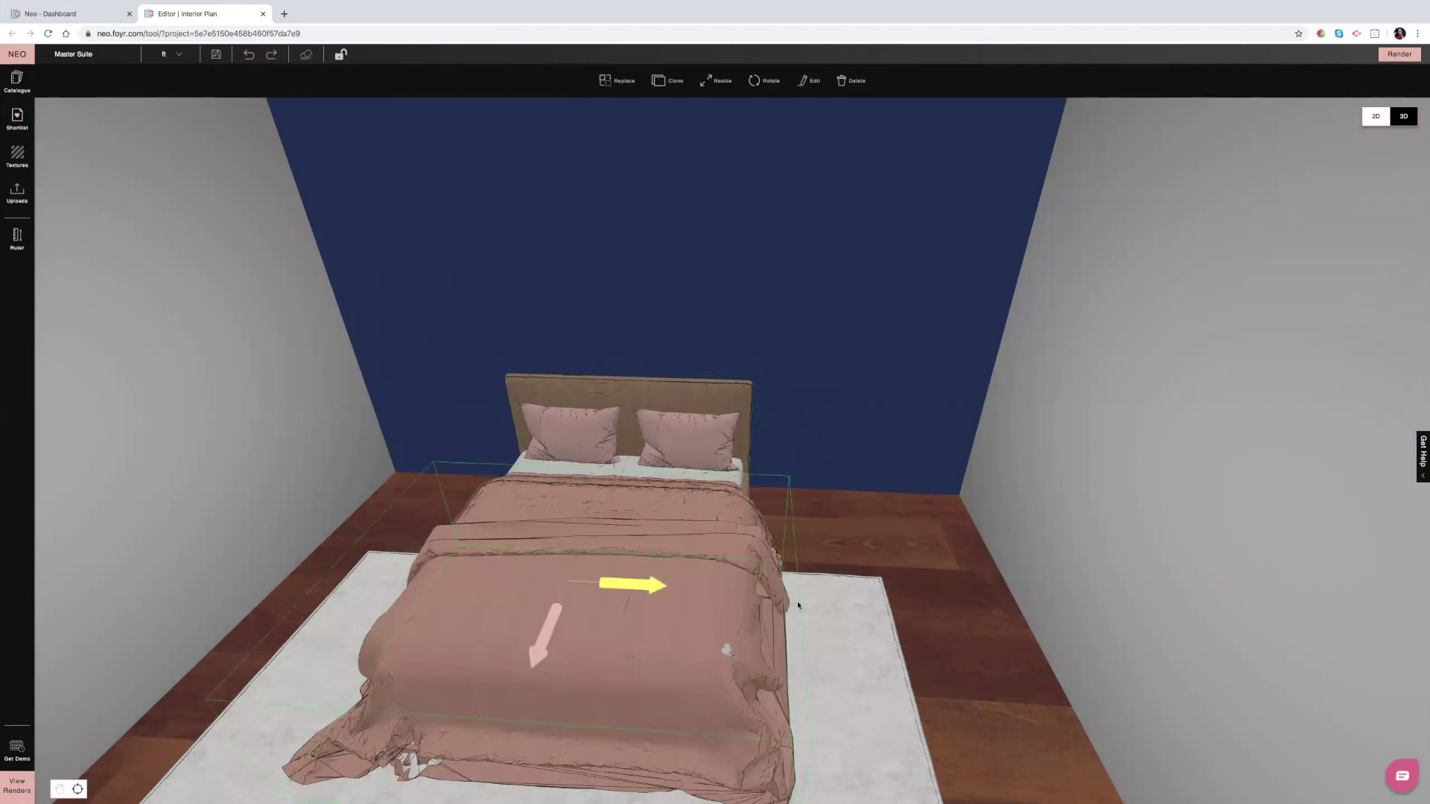
- Resize the duvet slightly taller to cover the white mattress poking through it
drag(797, 601, 634, 479)
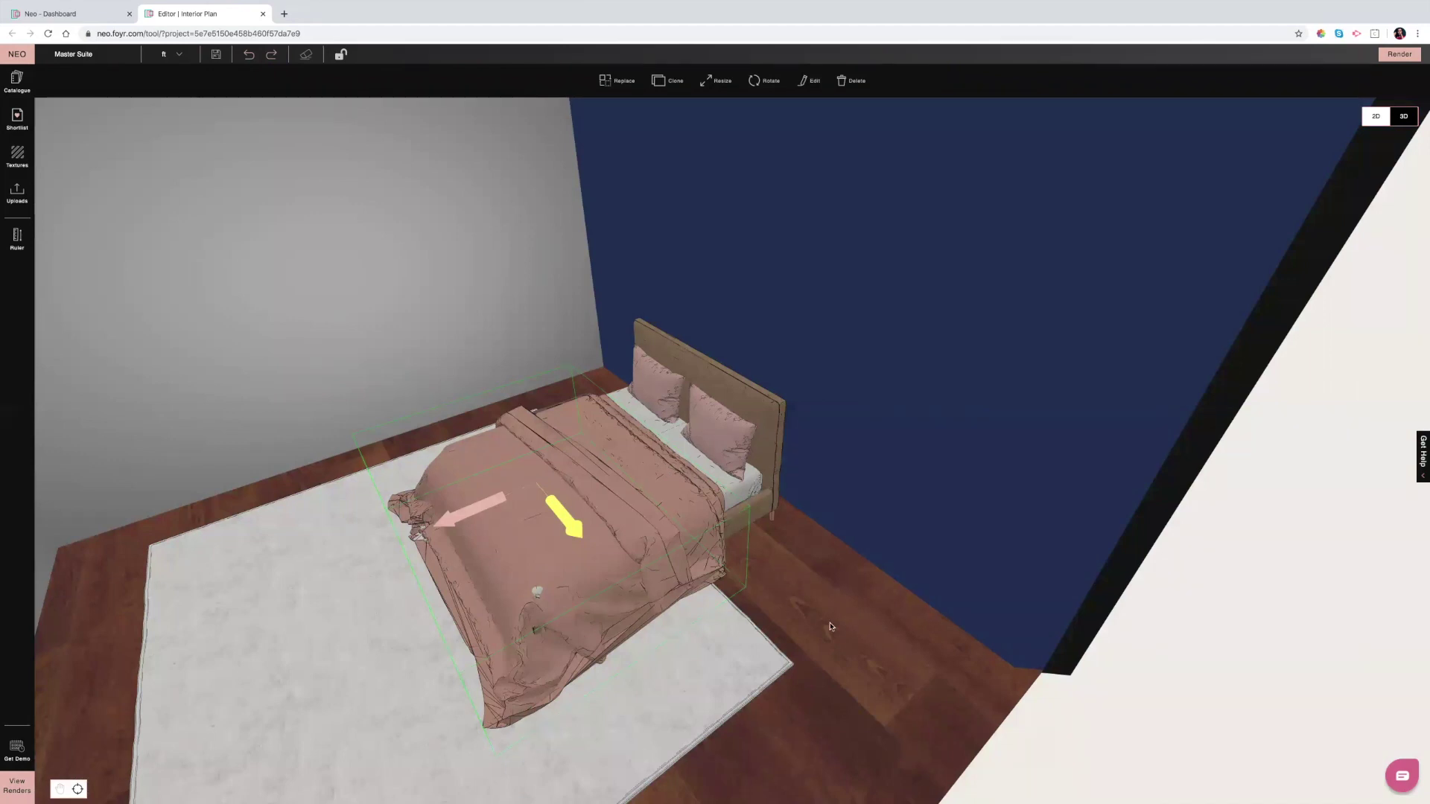
drag(831, 627, 775, 462)
click(721, 81)
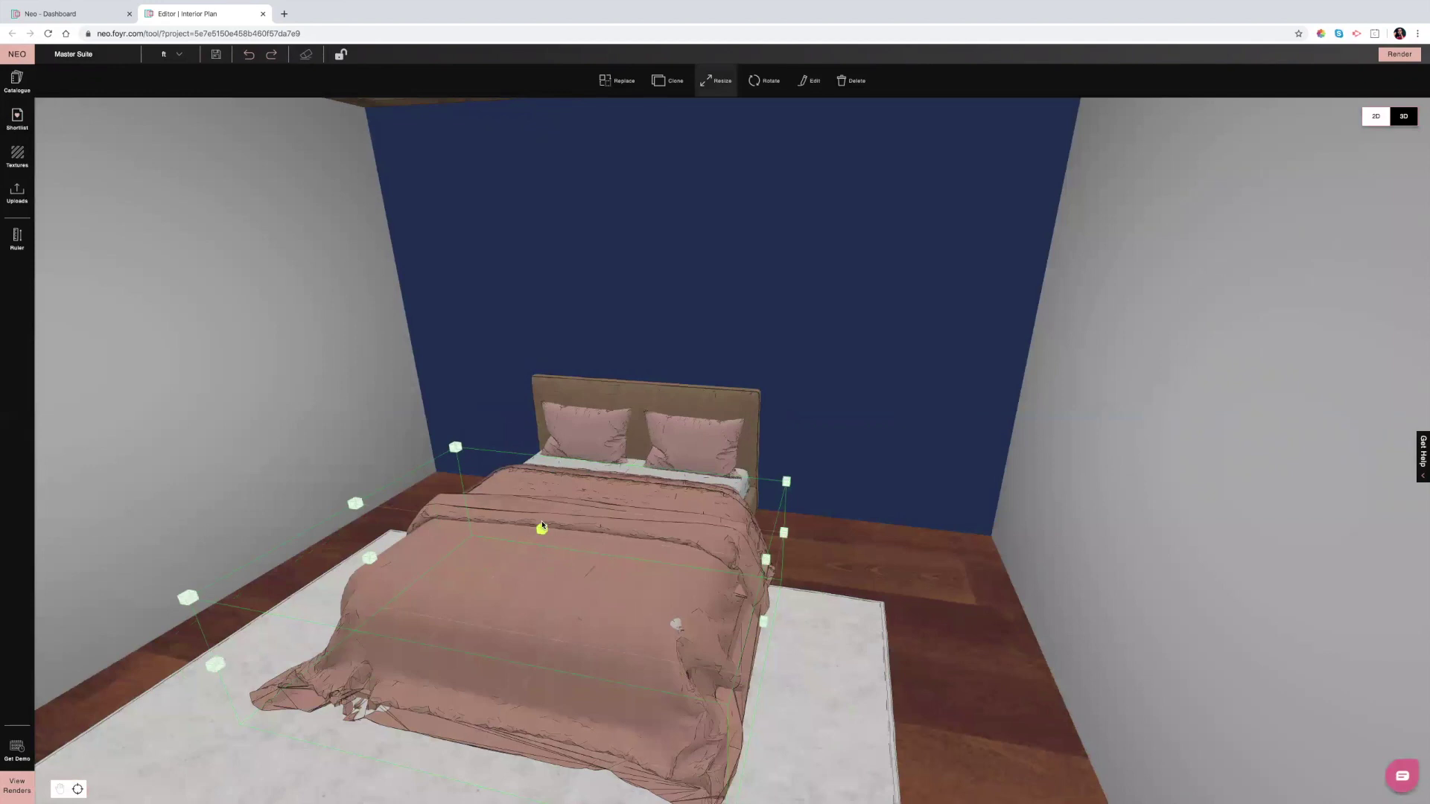
drag(543, 528, 541, 524)
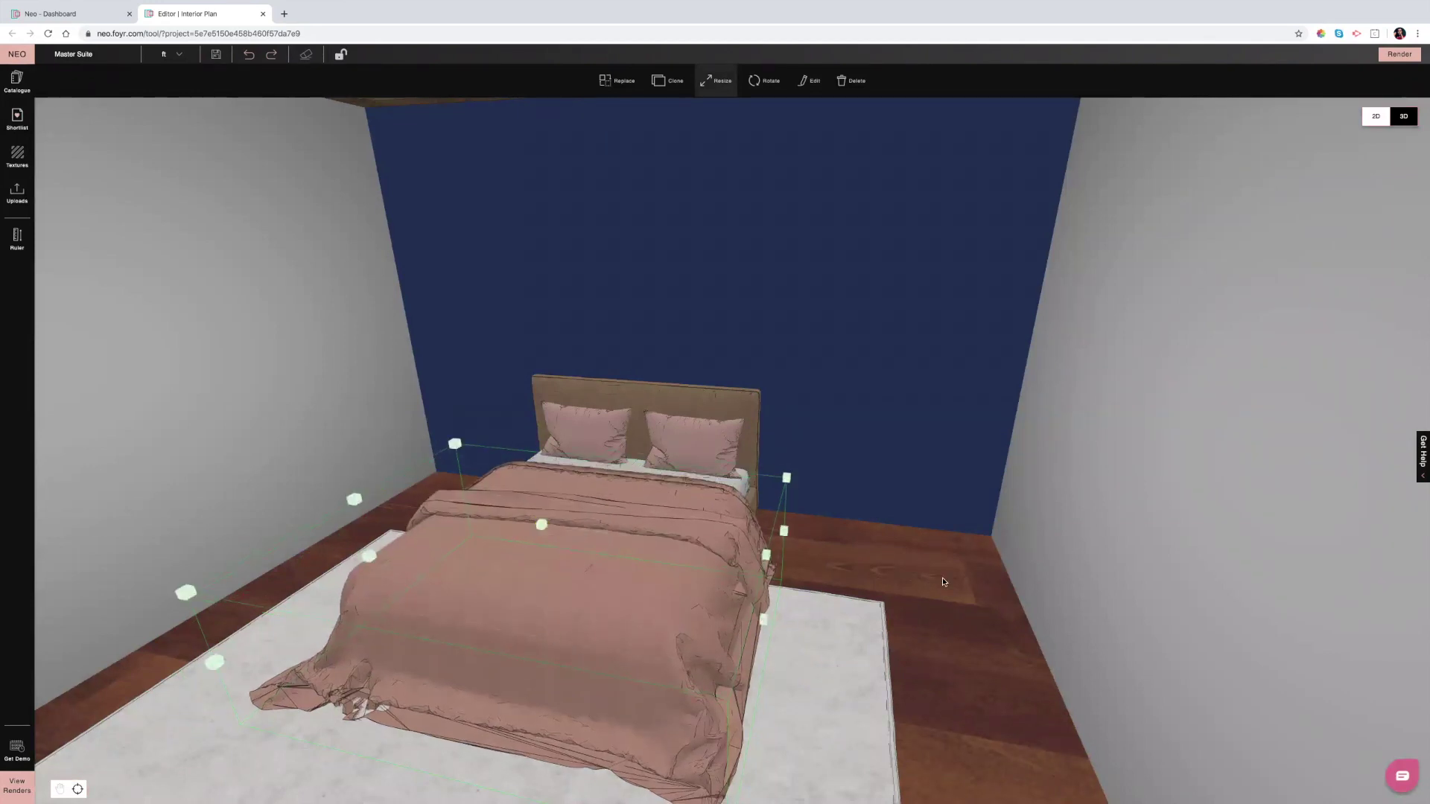
click(940, 589)
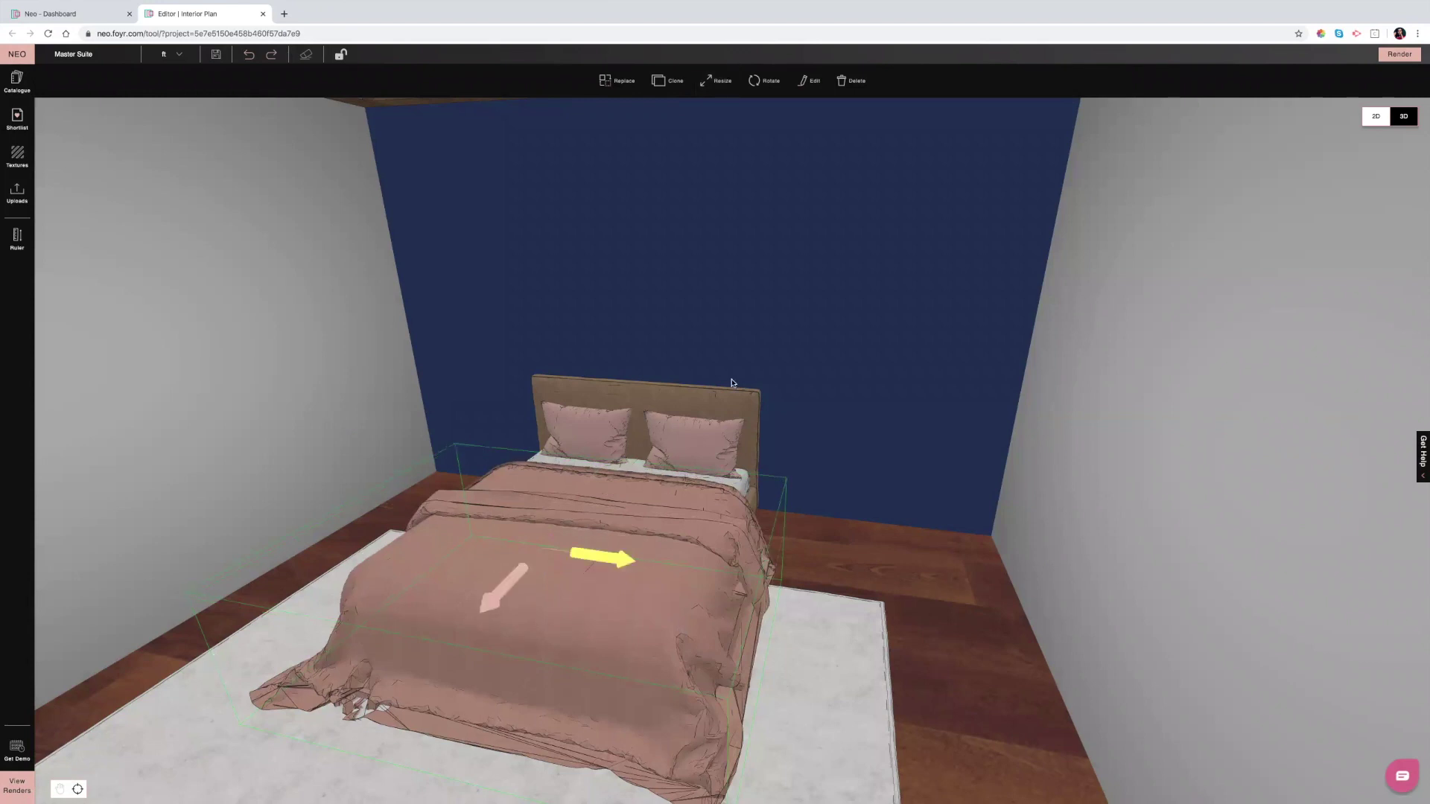
click(812, 324)
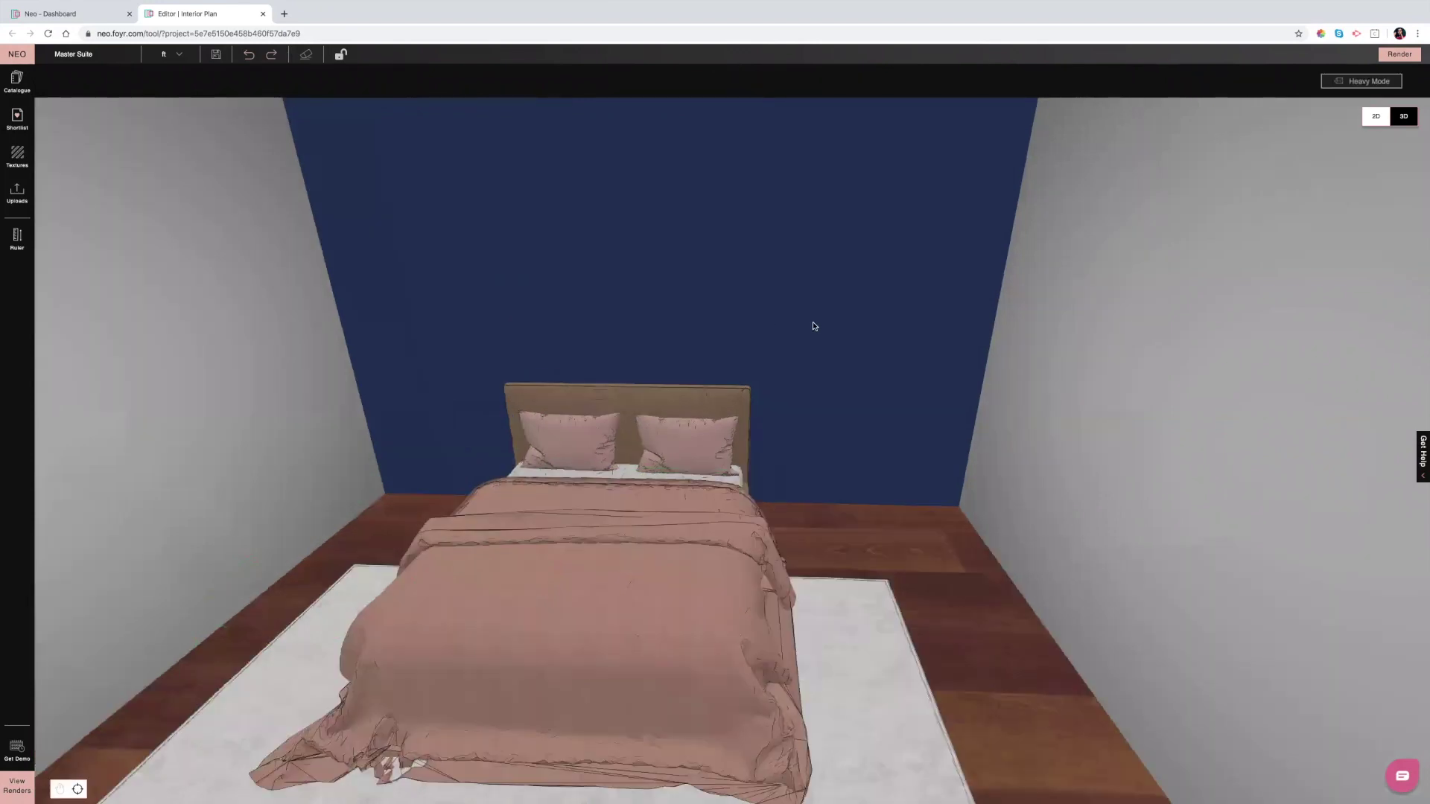
scroll(812, 323, up, 3)
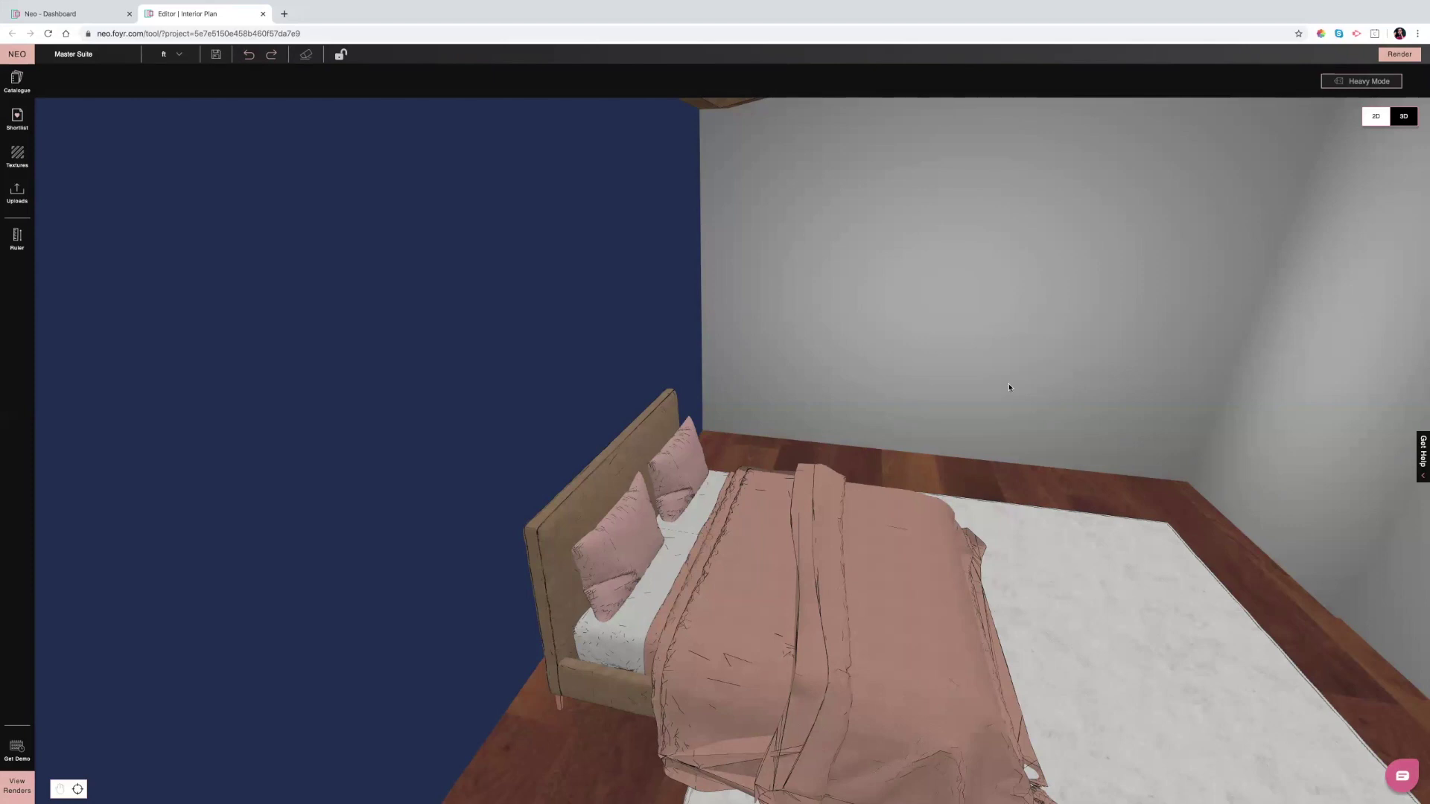
drag(908, 380, 867, 340)
scroll(868, 339, down, 2)
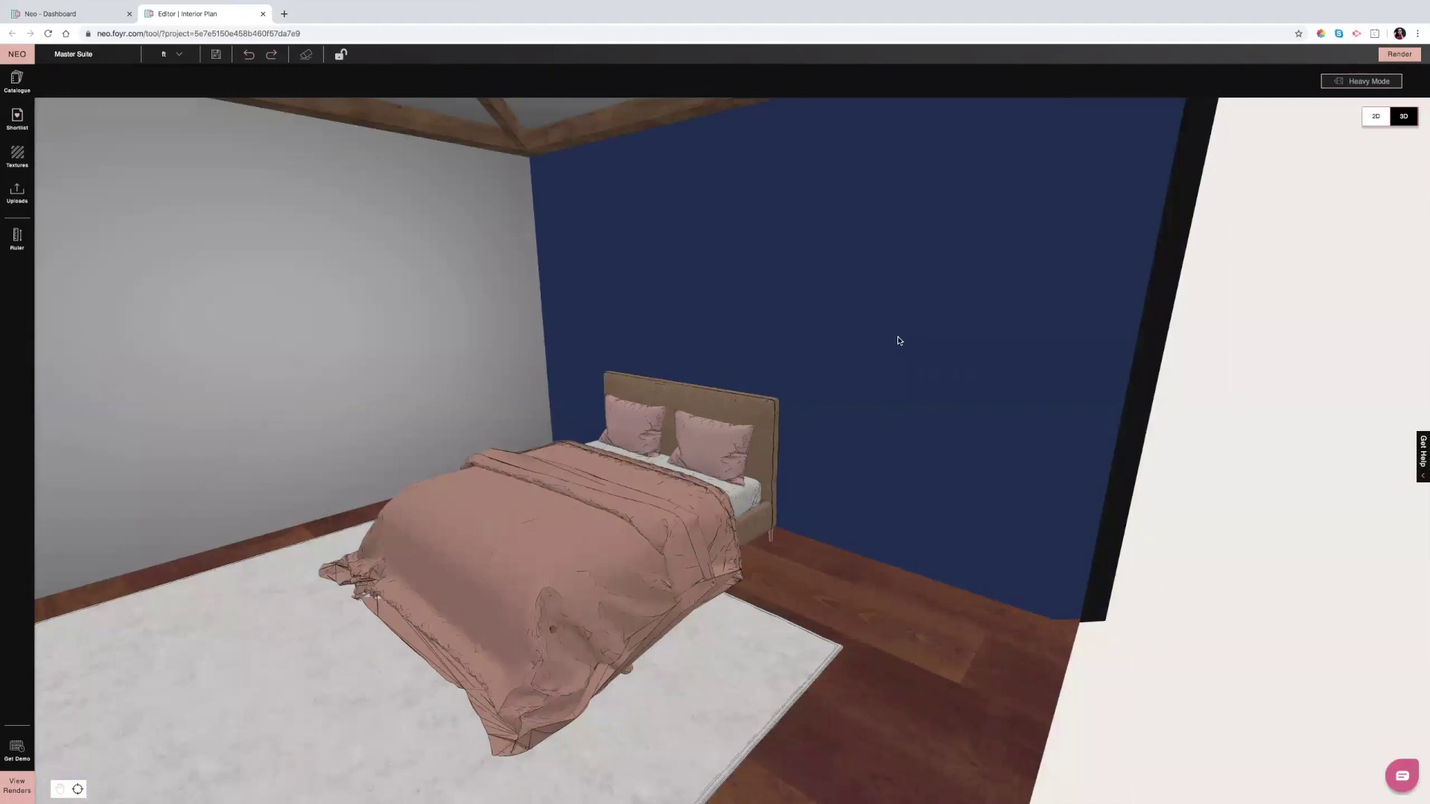
scroll(898, 339, down, 1)
scroll(887, 339, down, 1)
scroll(887, 339, down, 1)
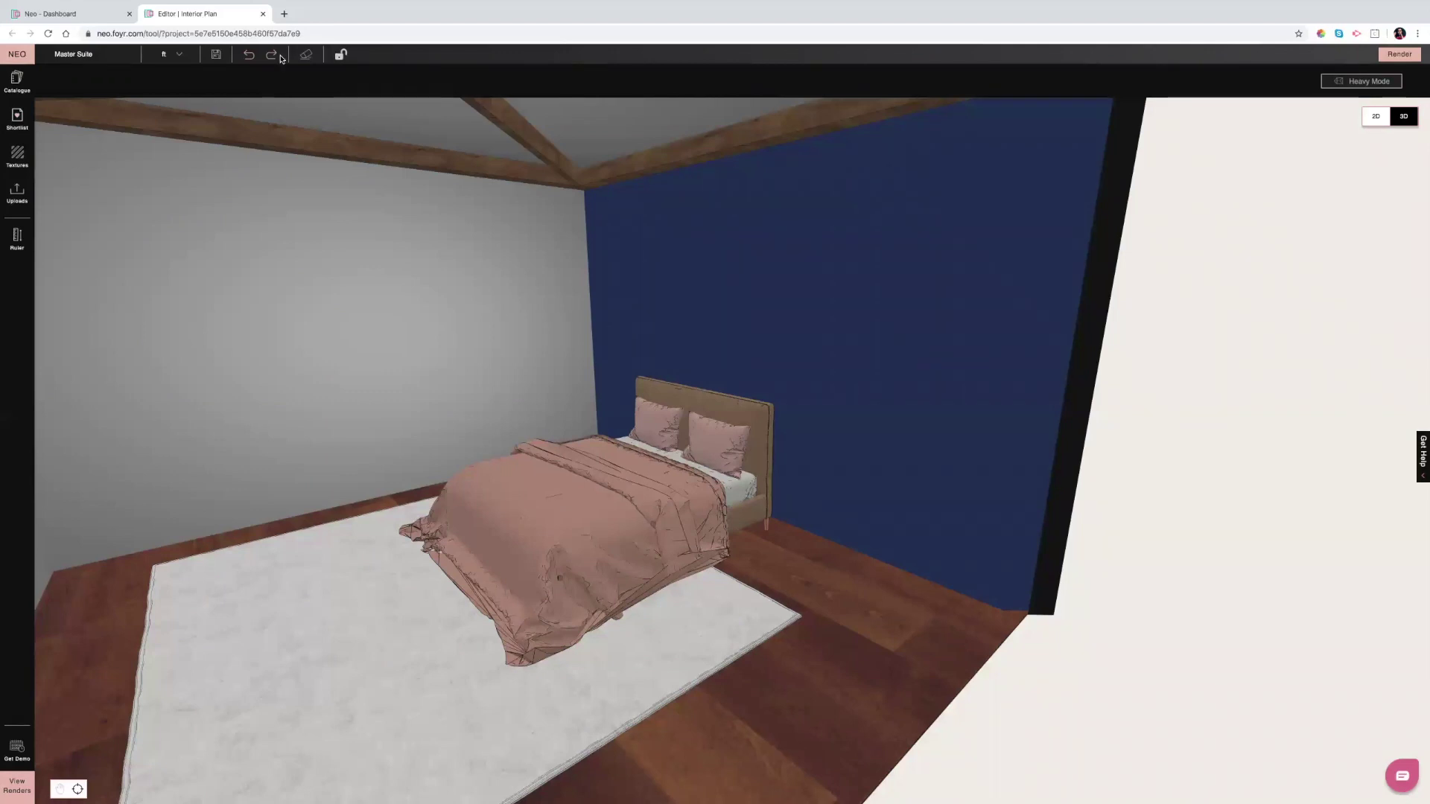
- Open the Shapes subcategory of the Building products in the catalogue, and return to the editor
click(17, 82)
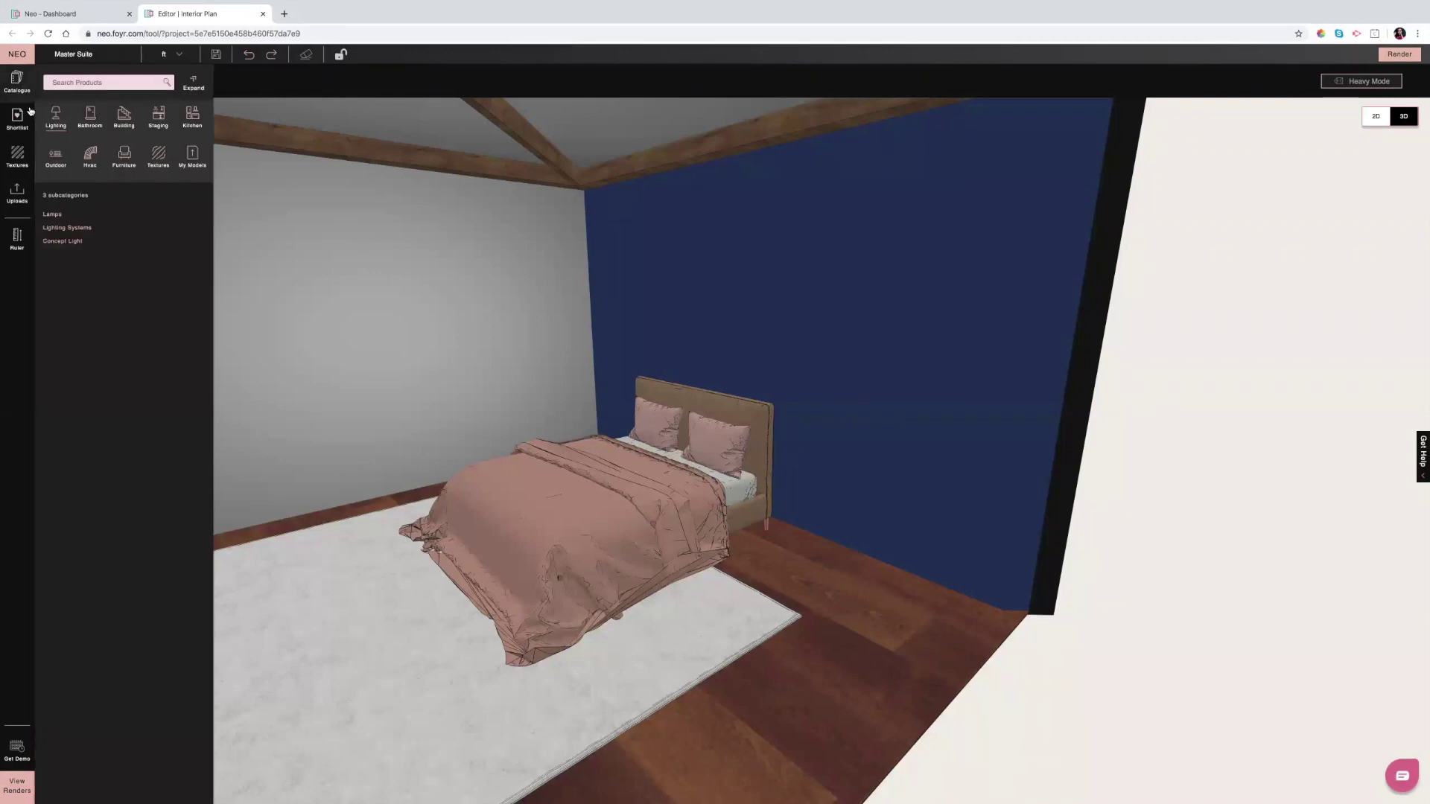
click(126, 118)
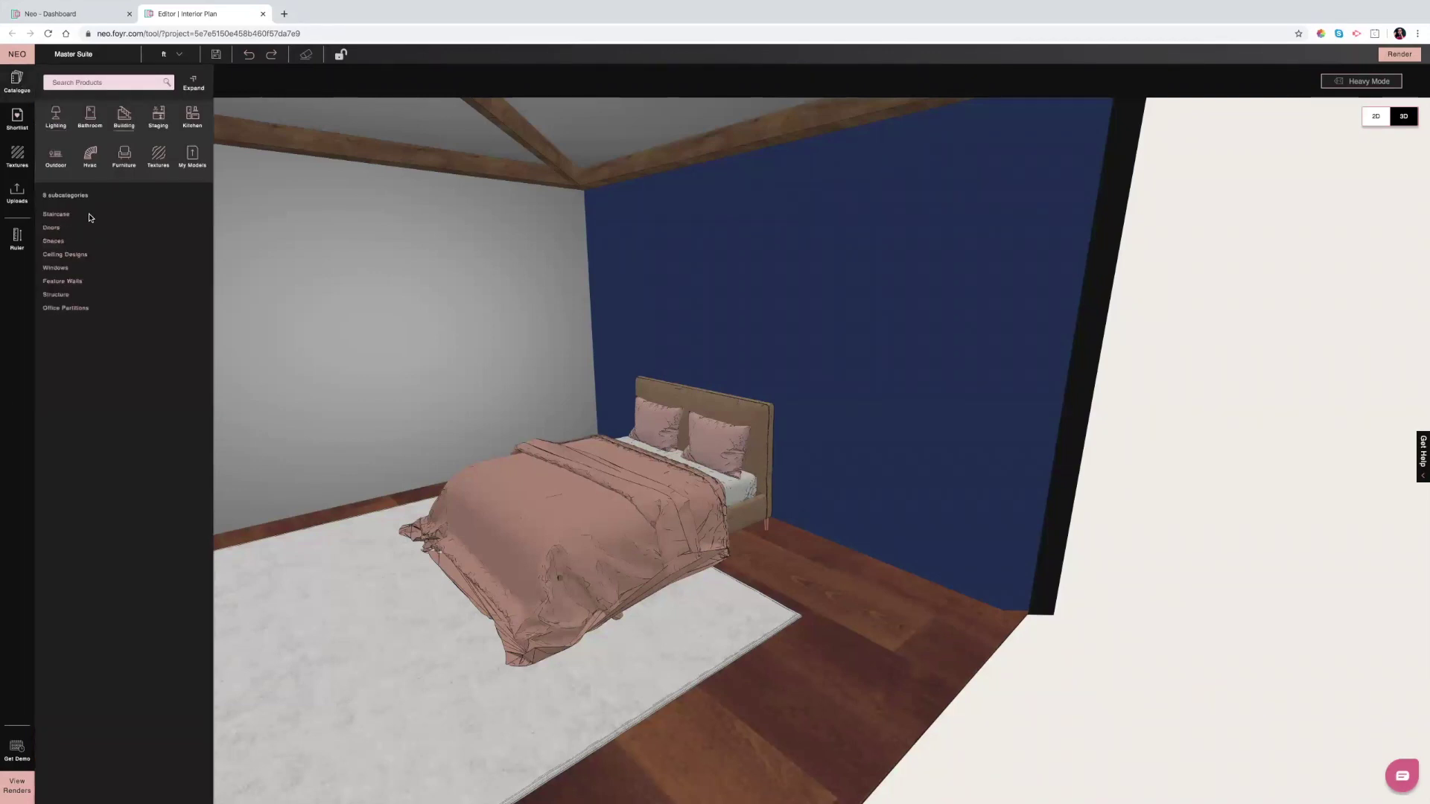
click(54, 242)
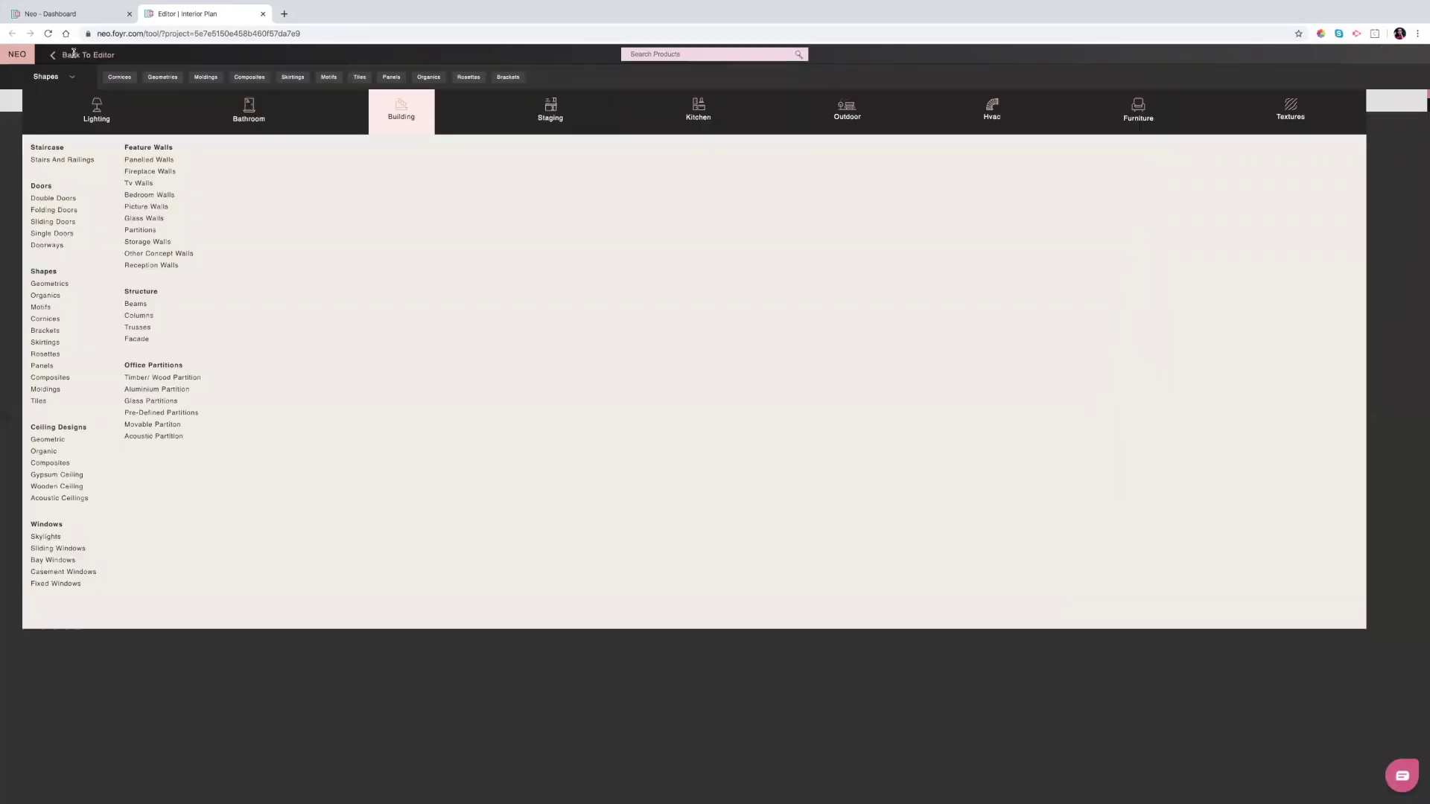
click(75, 57)
- Apply the grey Wooden Flooring texture to the bedroom floor
drag(738, 289, 504, 285)
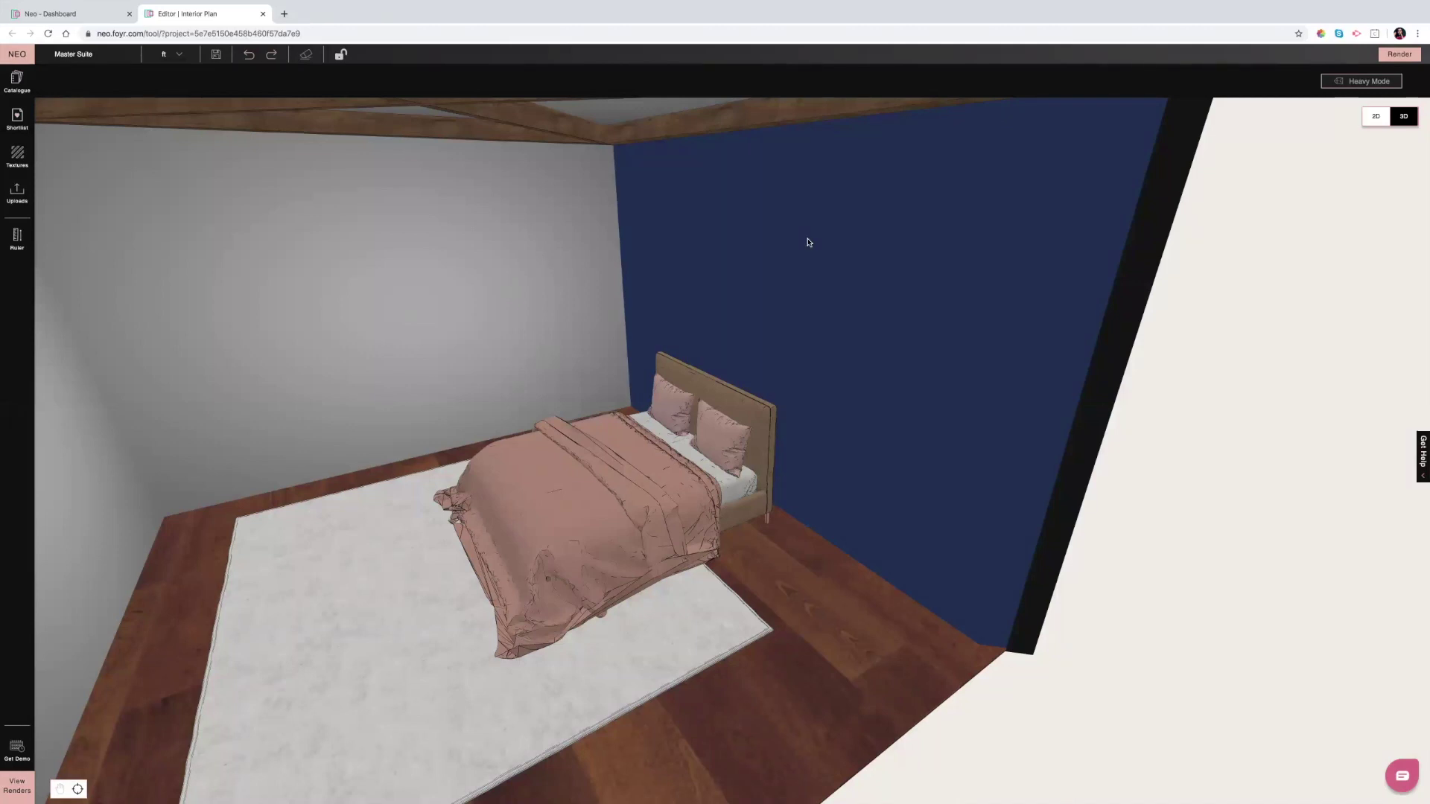
scroll(804, 262, down, 1)
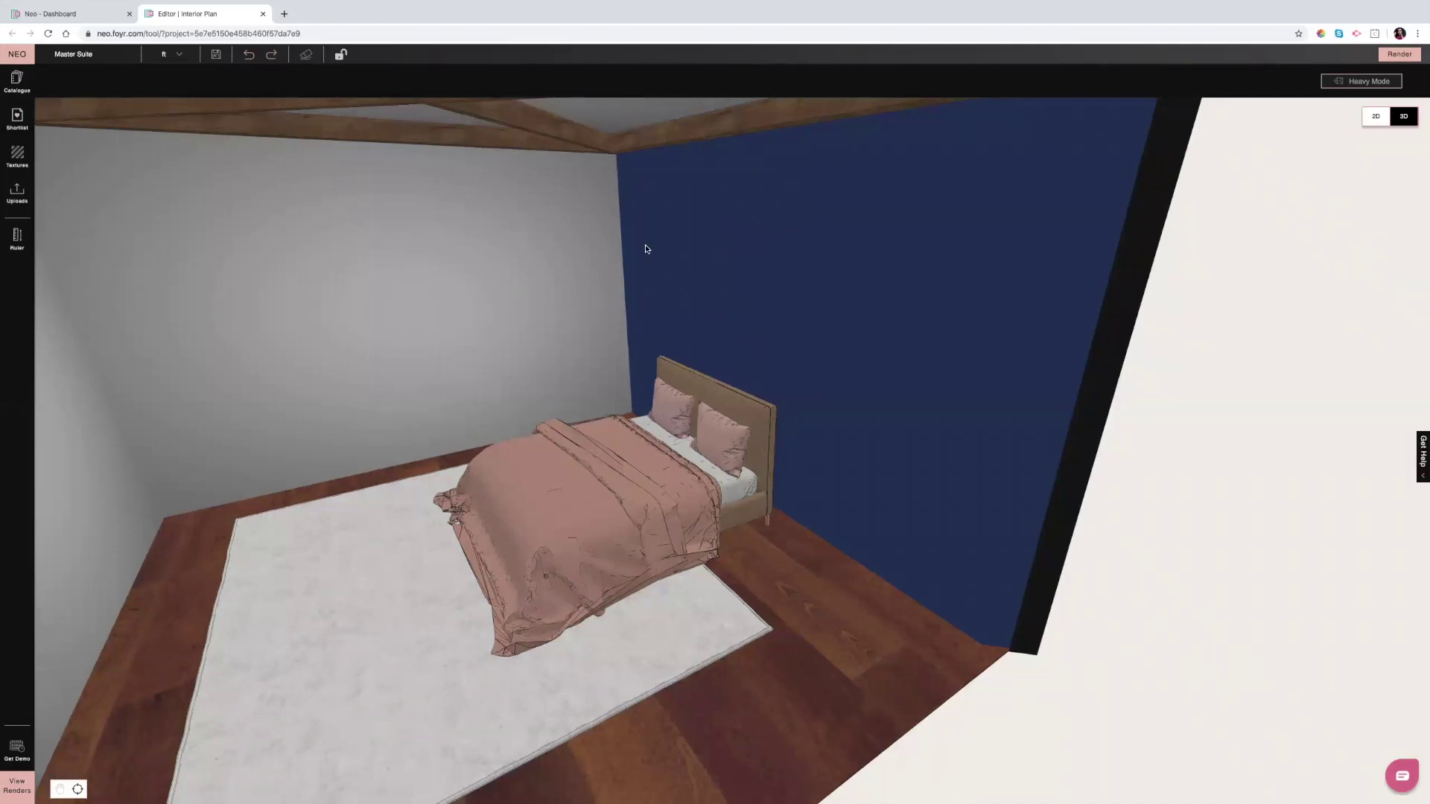
scroll(648, 246, down, 2)
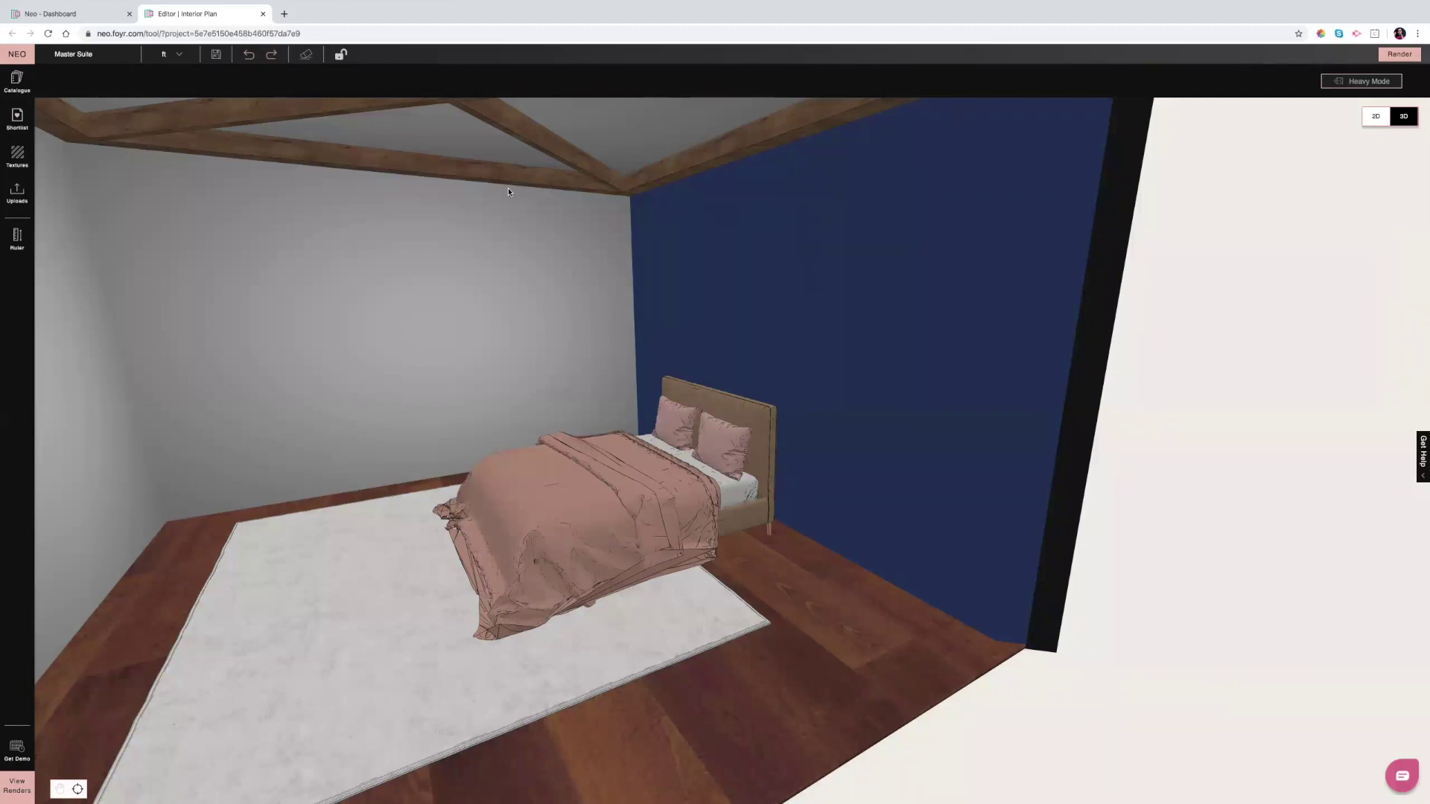
click(16, 157)
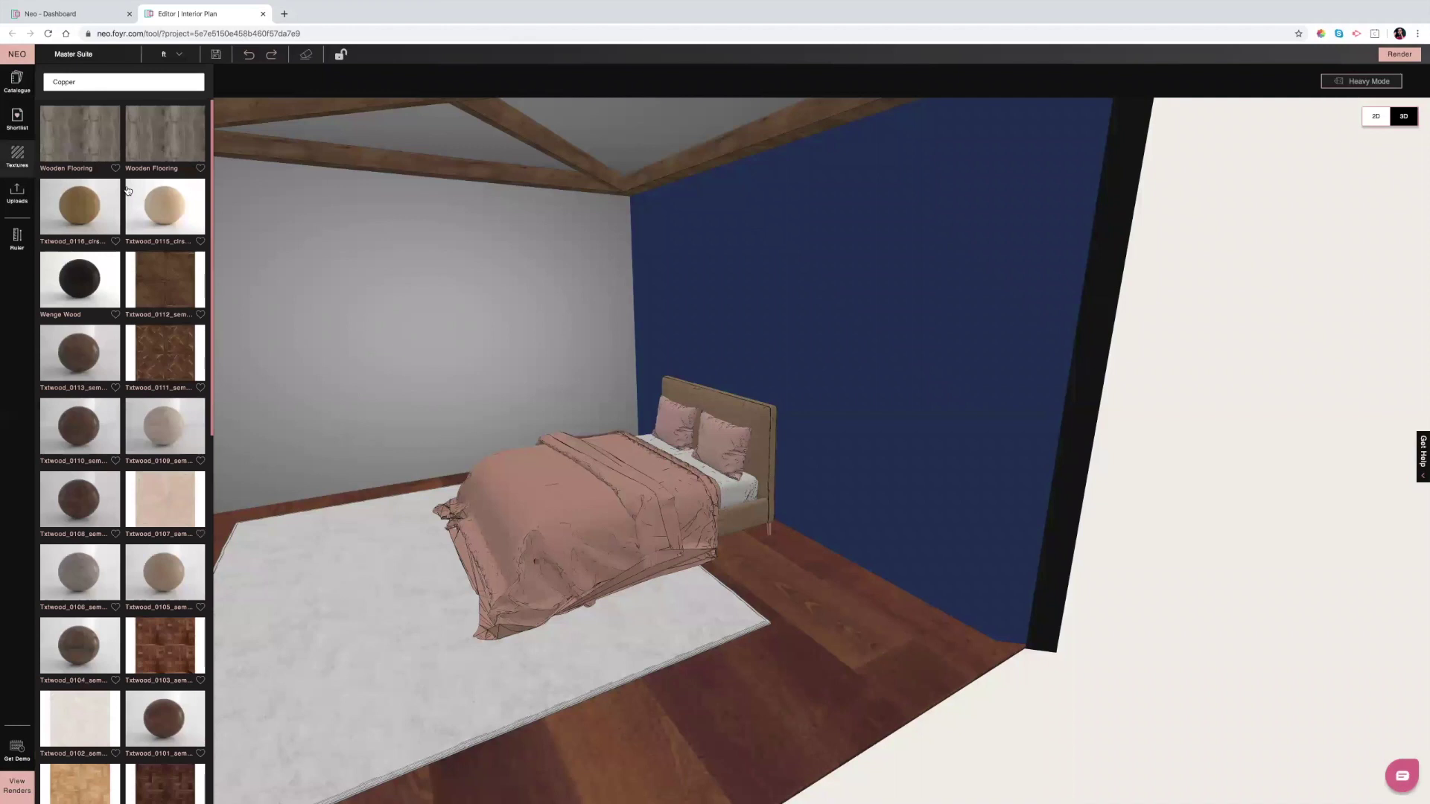
drag(127, 191, 799, 709)
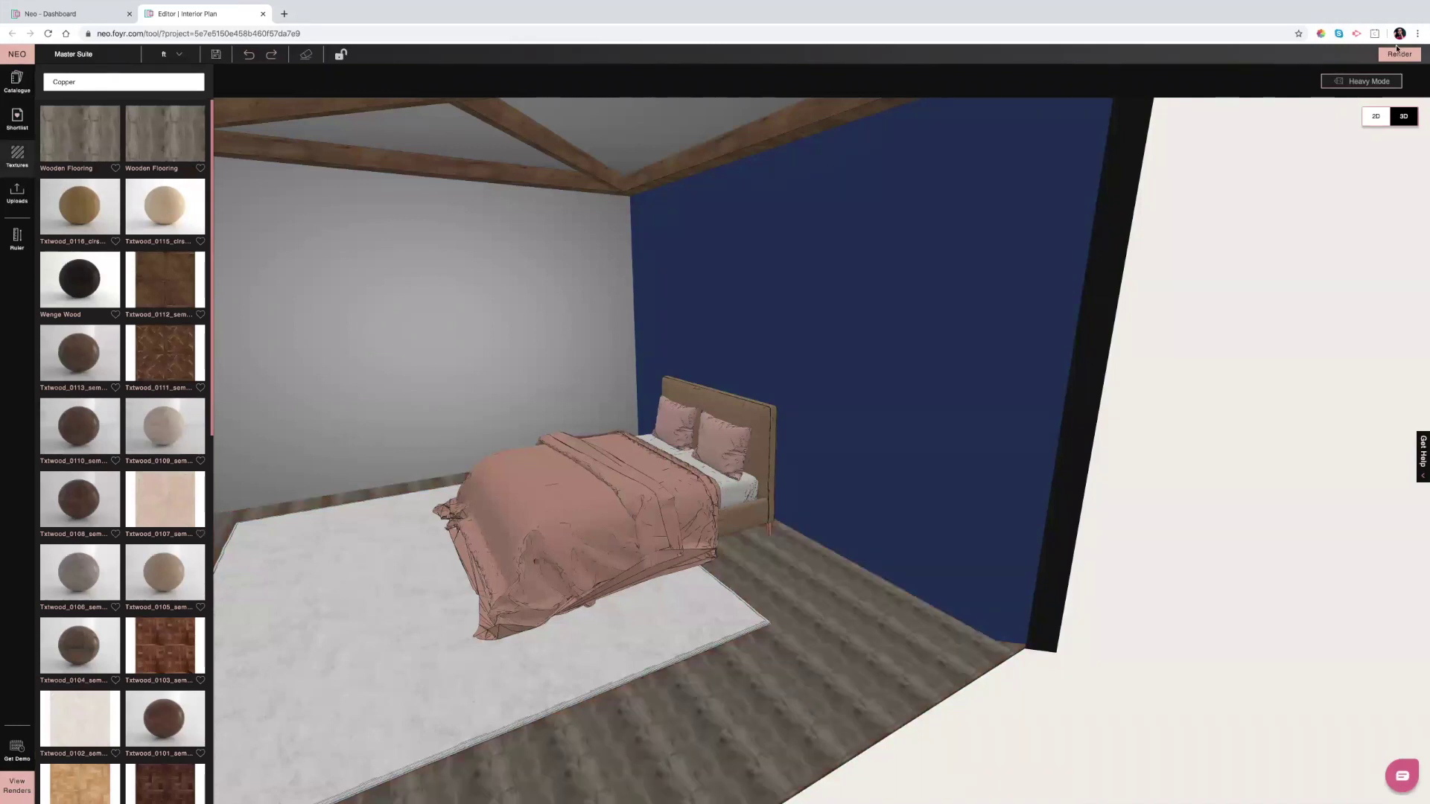
- Set the floor texture's tile size to 4'0" by 4'0" and its rotation to 90
click(734, 80)
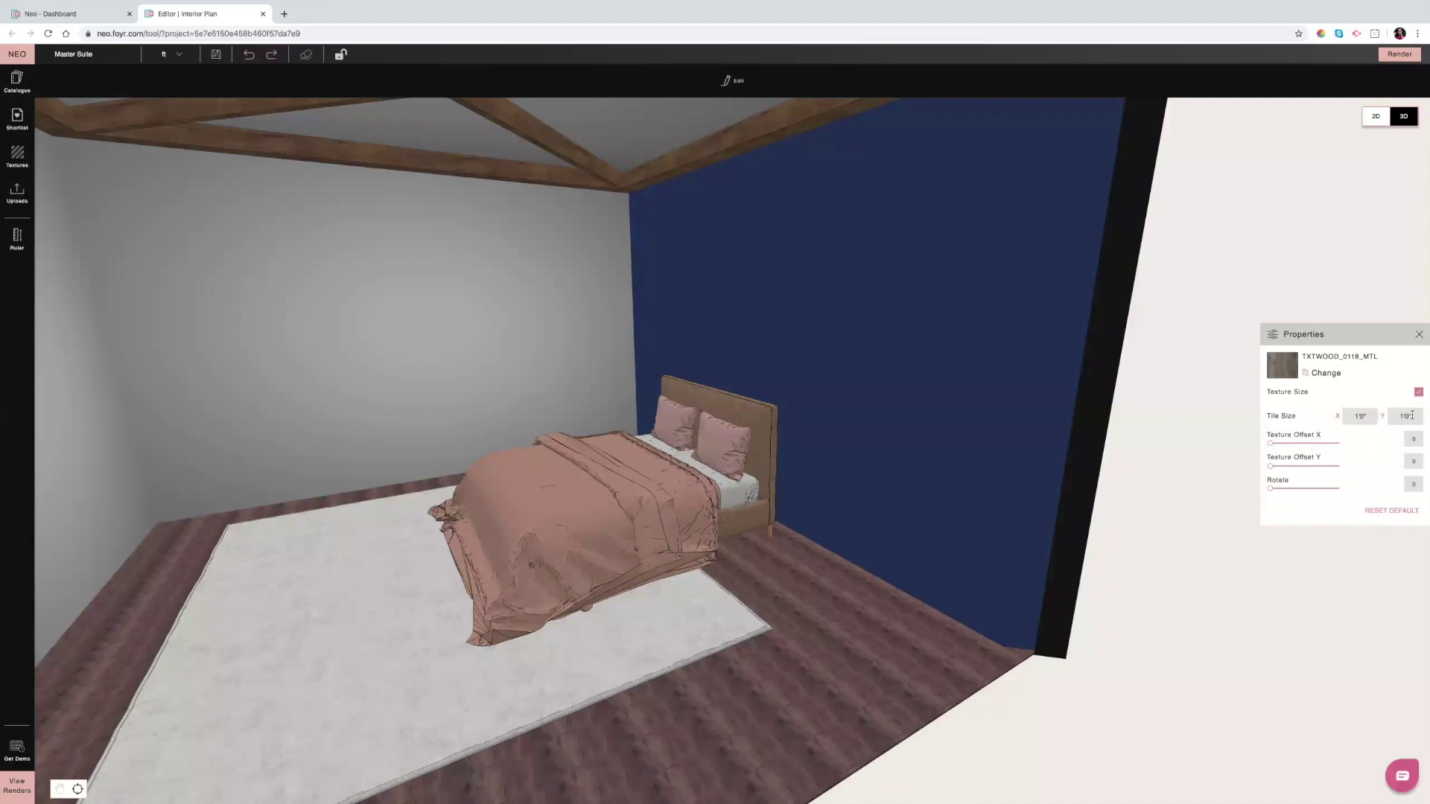
double_click(1412, 415)
text(4)
key(Return)
text(4)
key(Return)
click(1411, 485)
text(90)
key(Return)
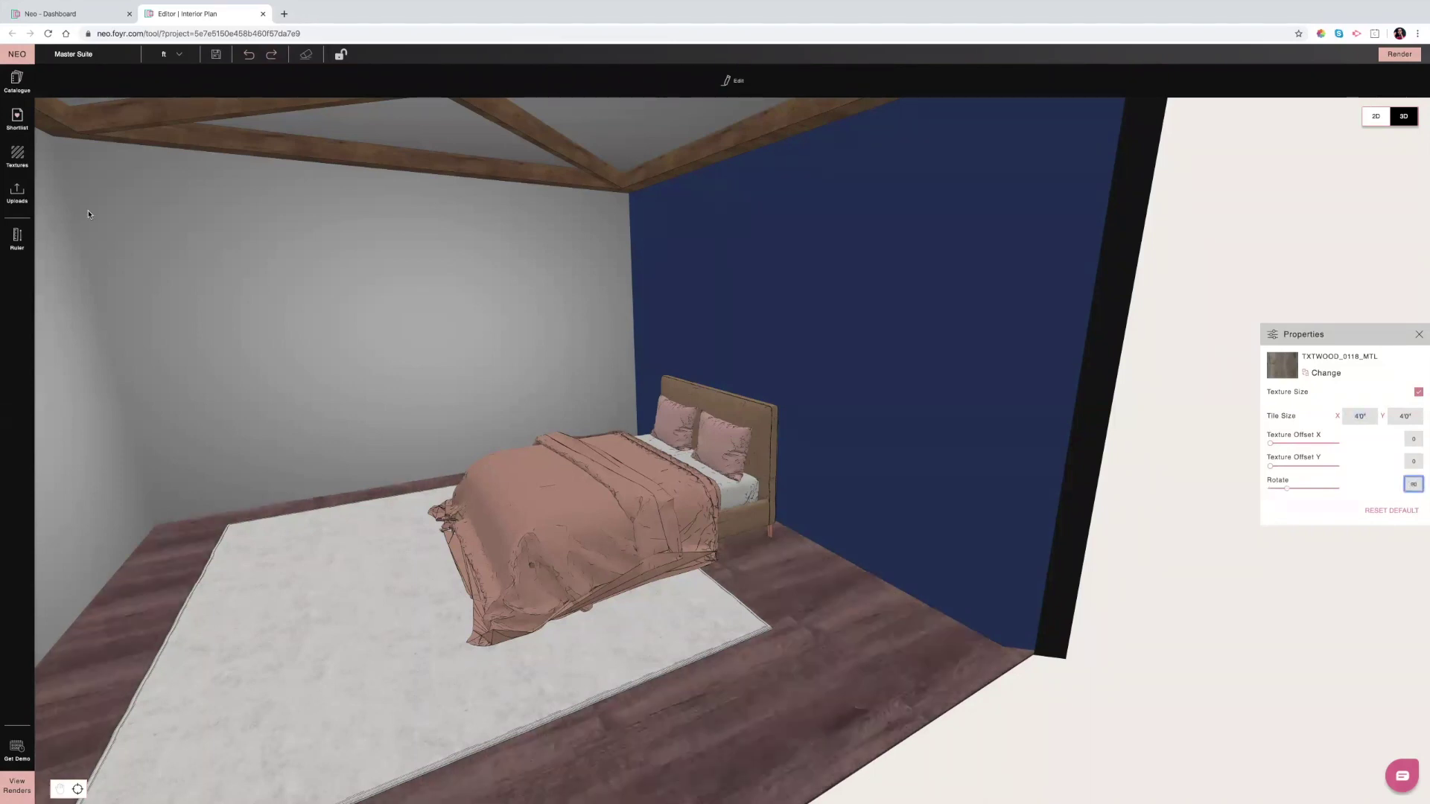
- Search the product catalogue for Window
click(14, 86)
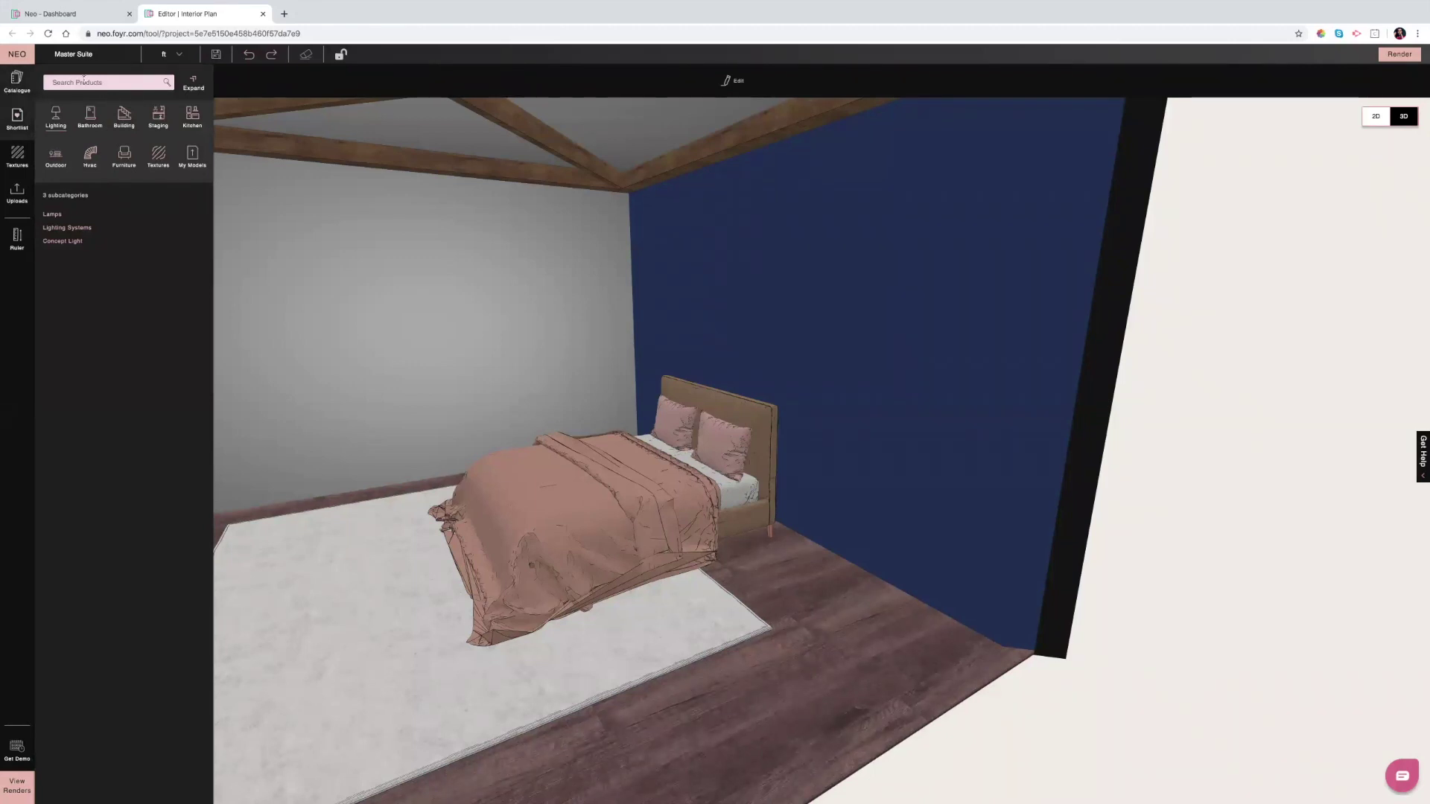
click(65, 77)
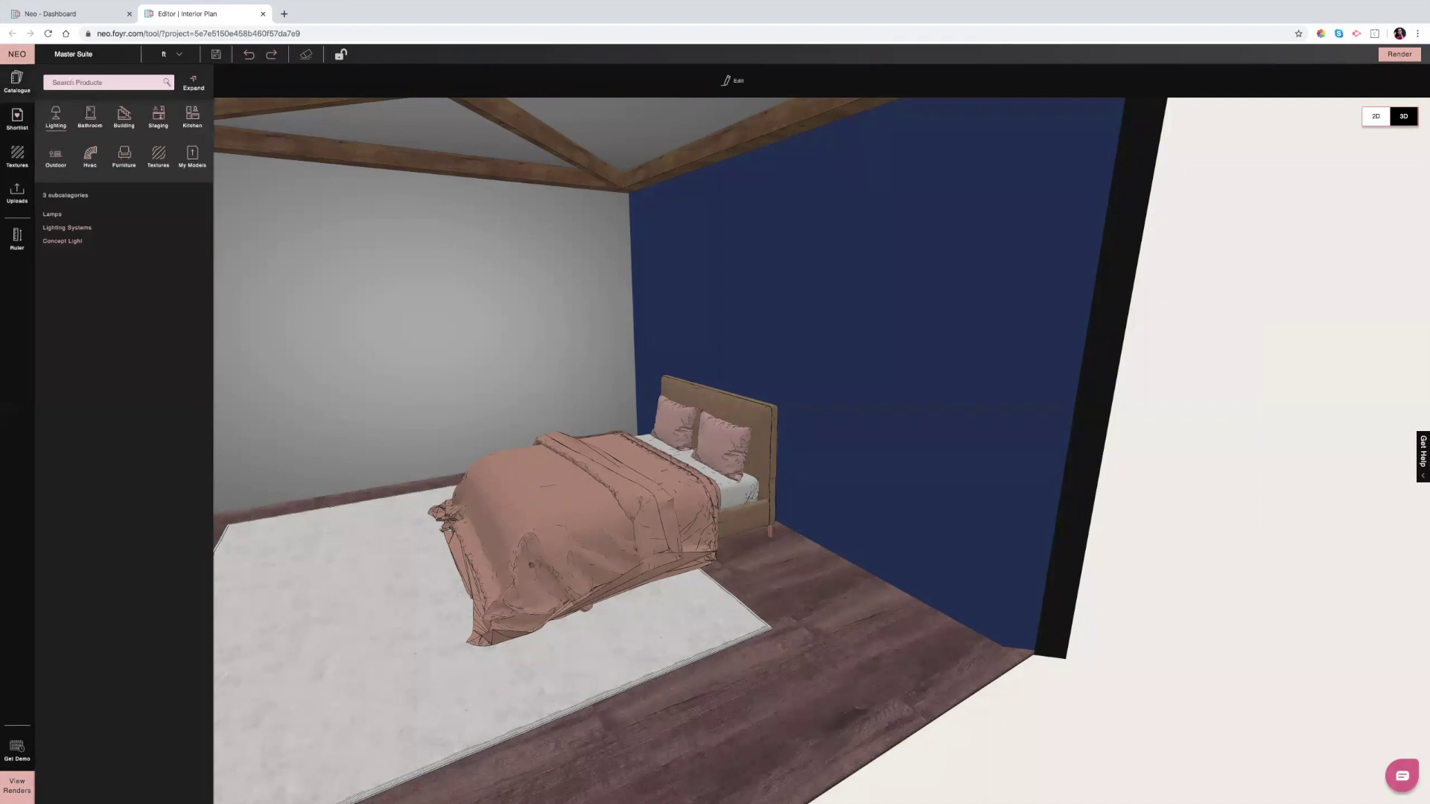
text(Window)
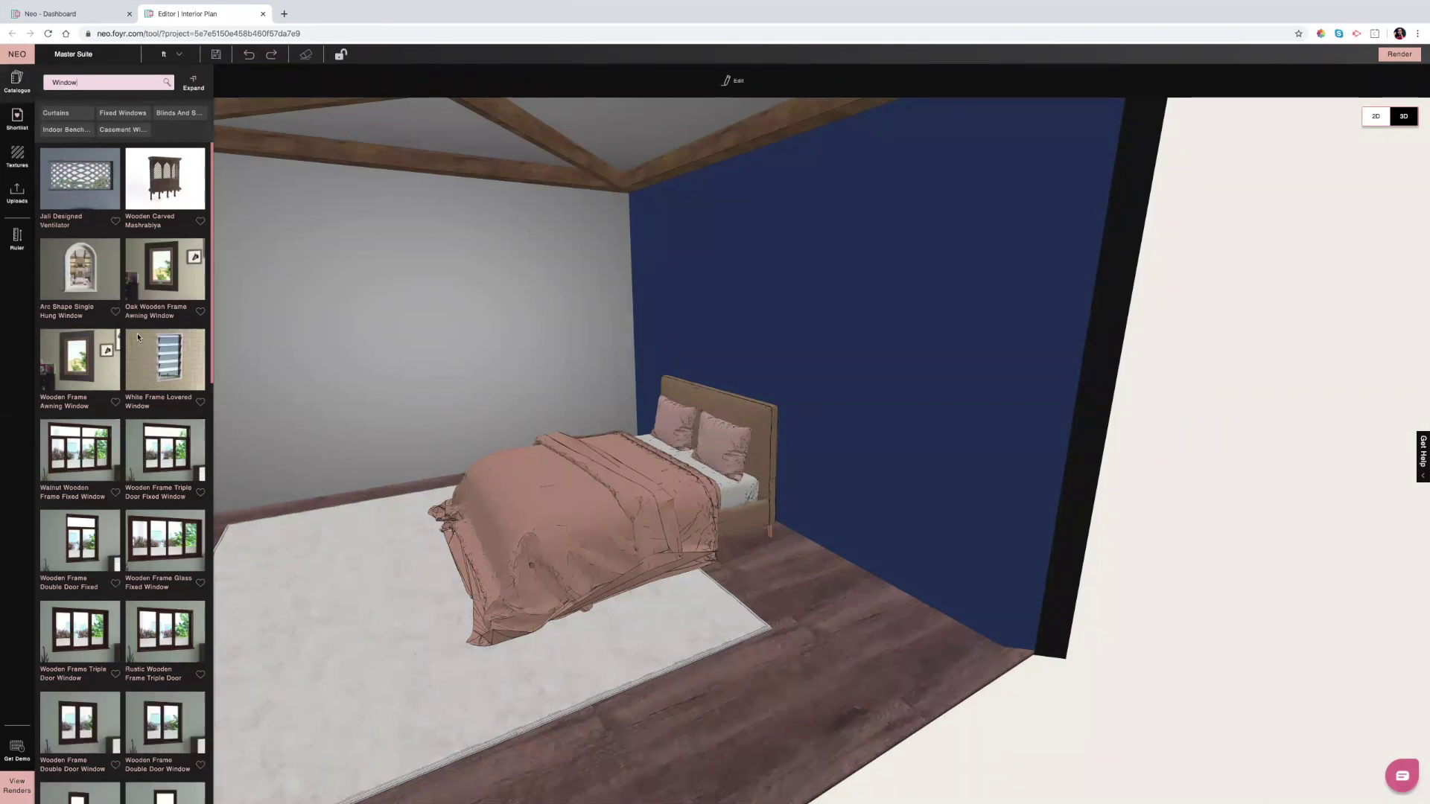
- Find the White Metal Frame Fixed Window among the results and place it on the grey wall beside the bed
scroll(138, 337, down, 10)
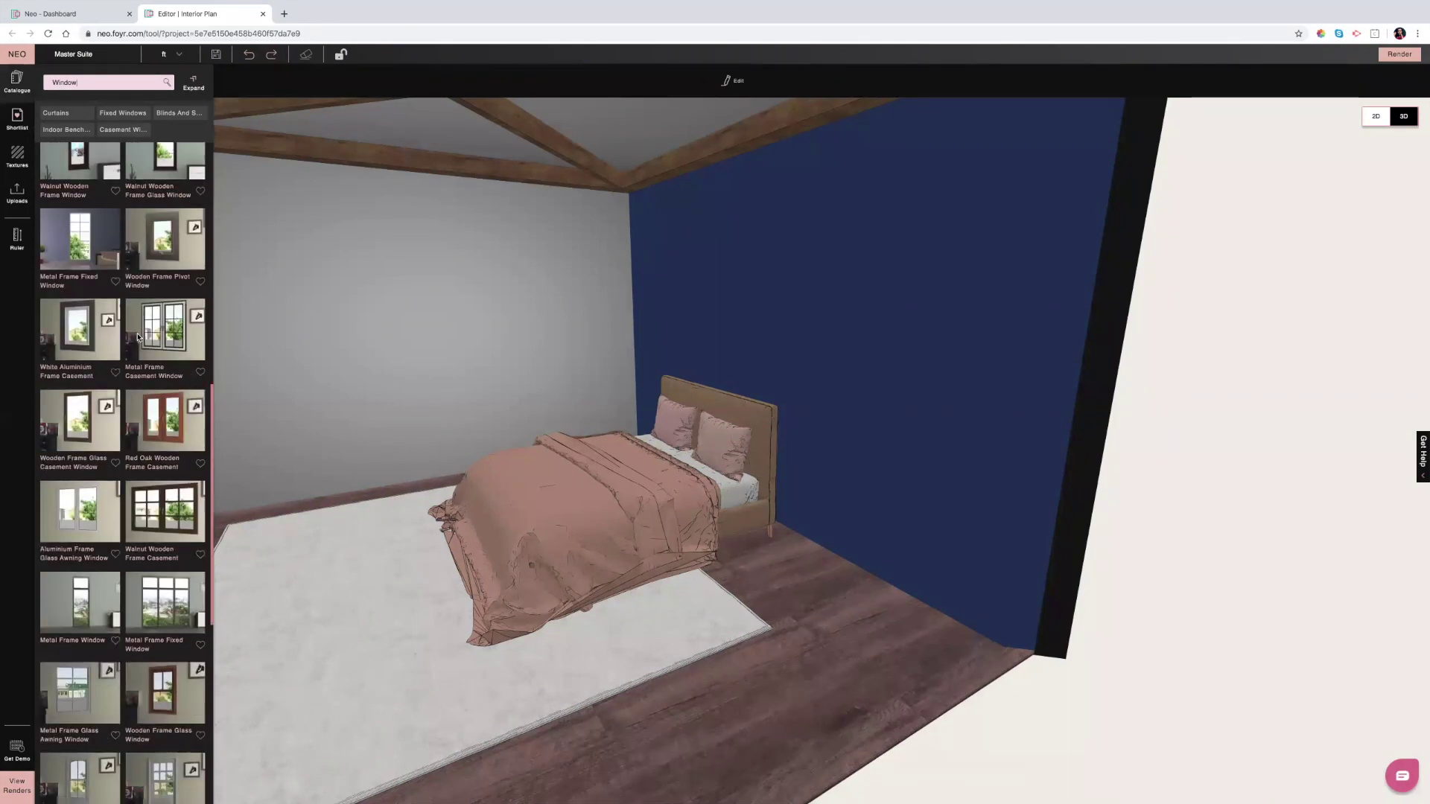
scroll(138, 337, down, 1)
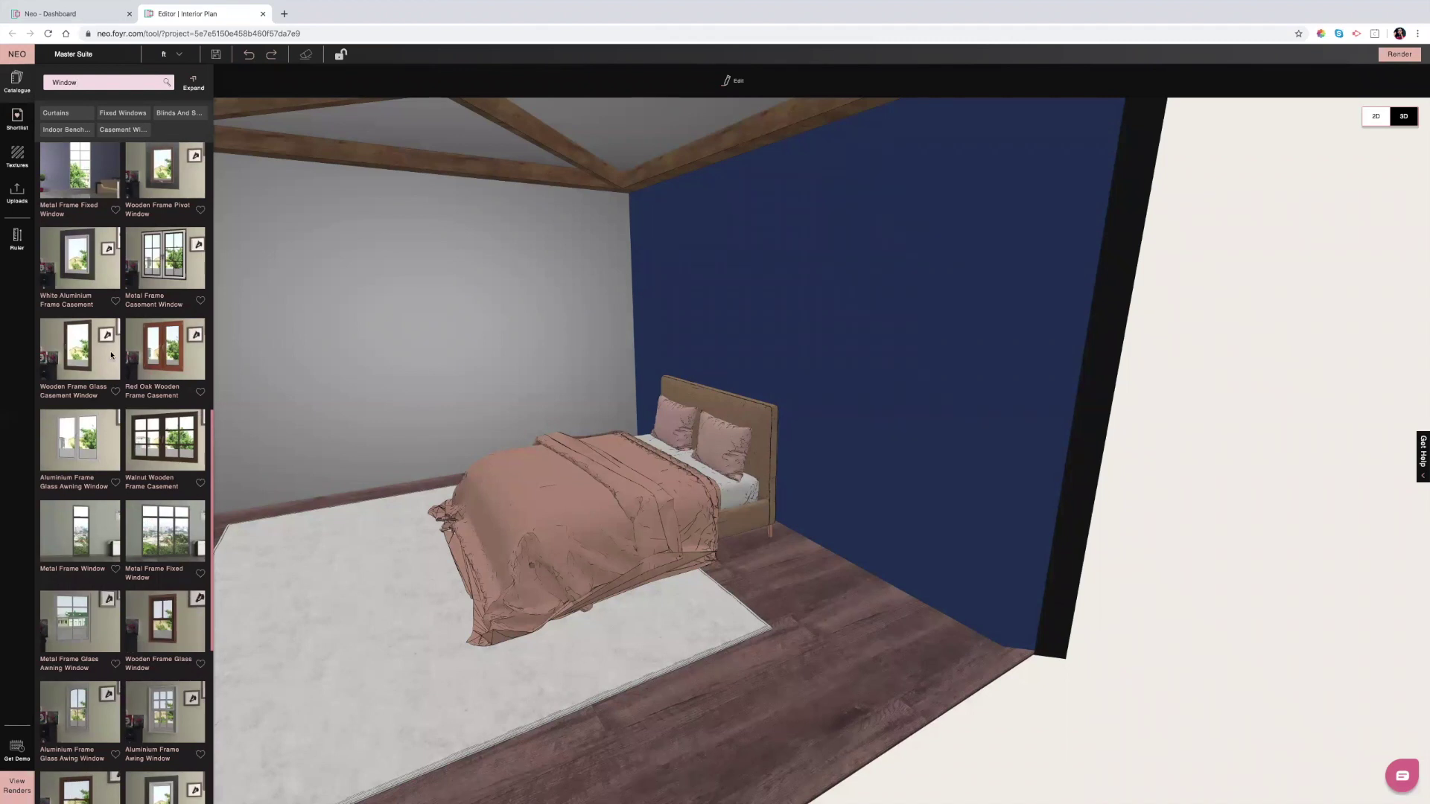
scroll(112, 355, down, 2)
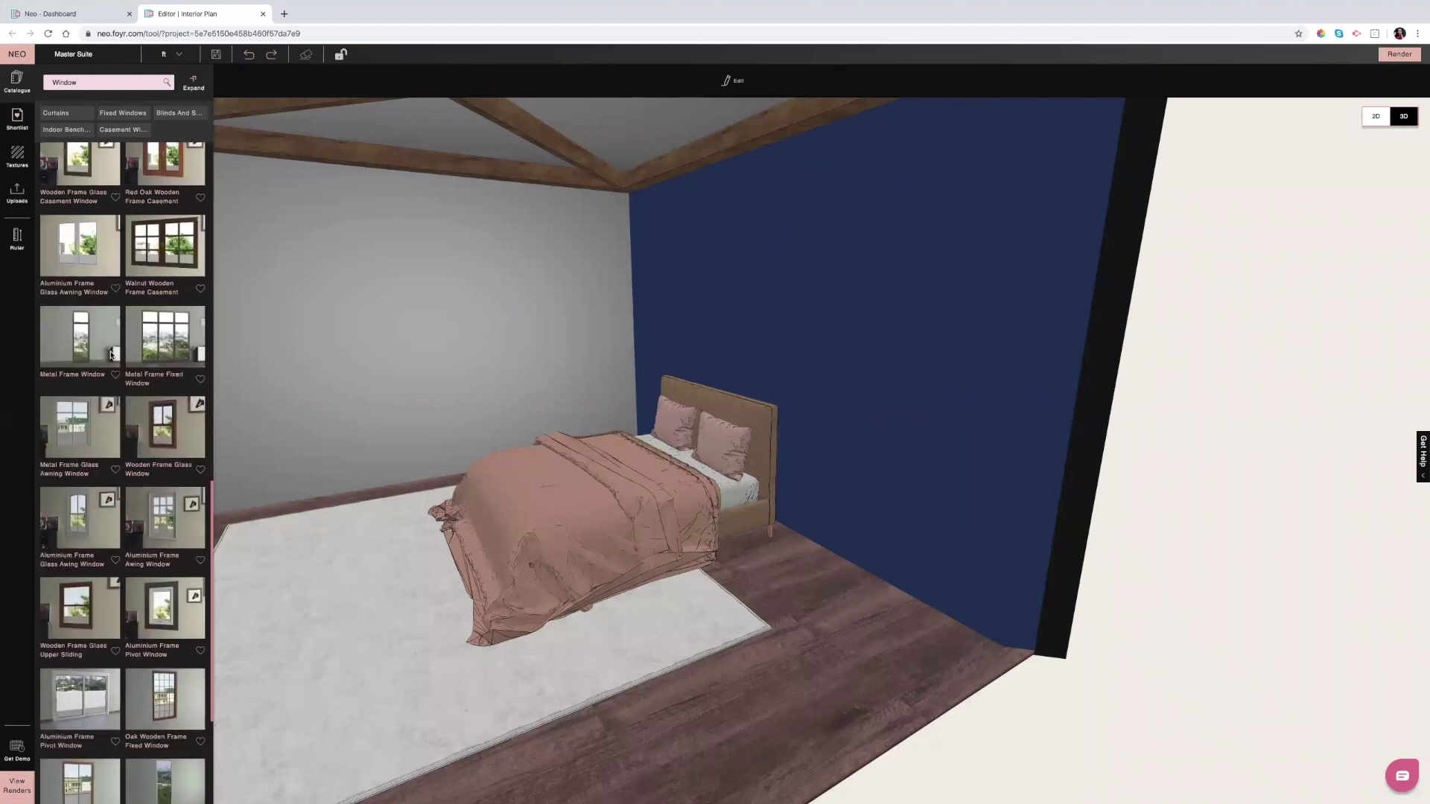
scroll(74, 447, down, 3)
scroll(42, 520, down, 1)
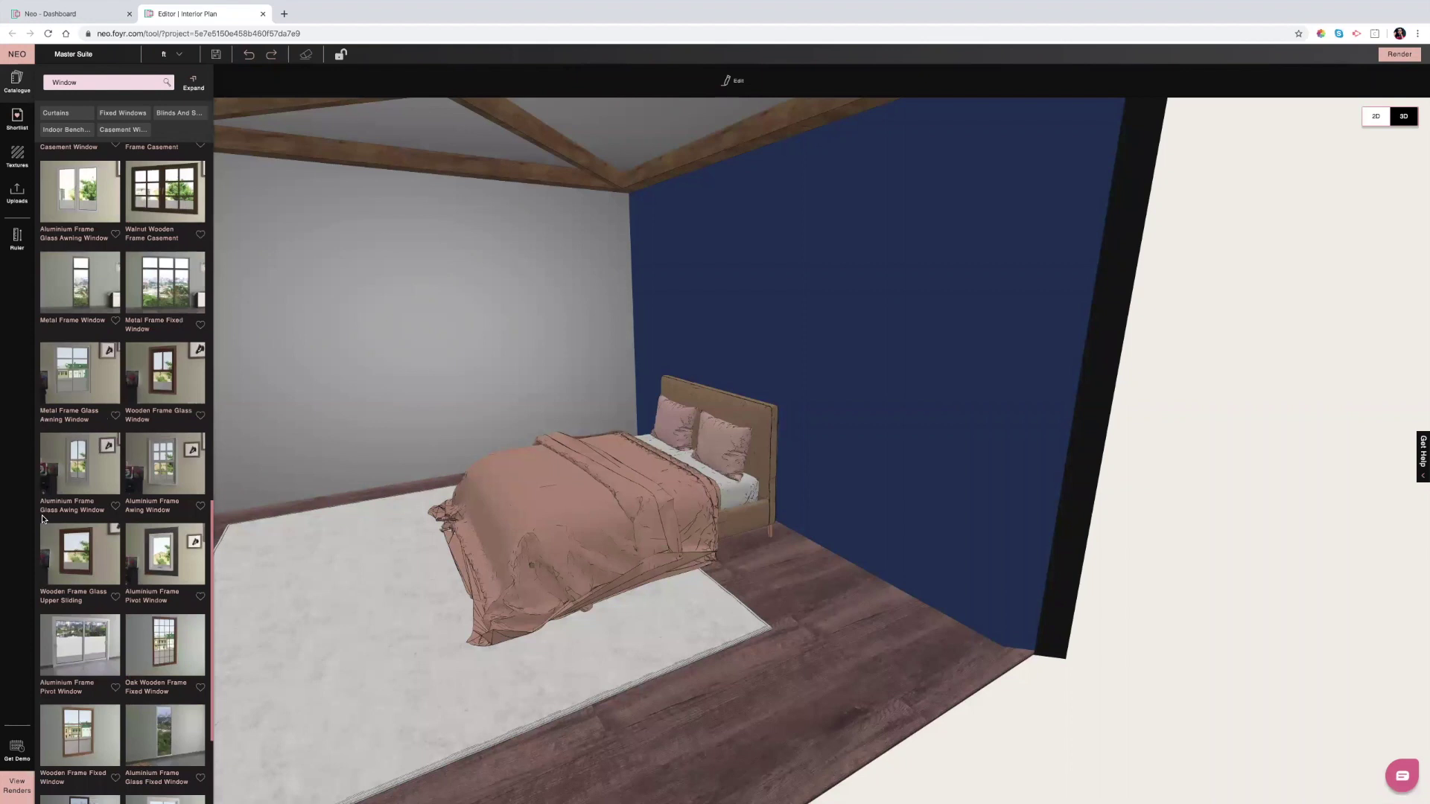
scroll(42, 519, down, 1)
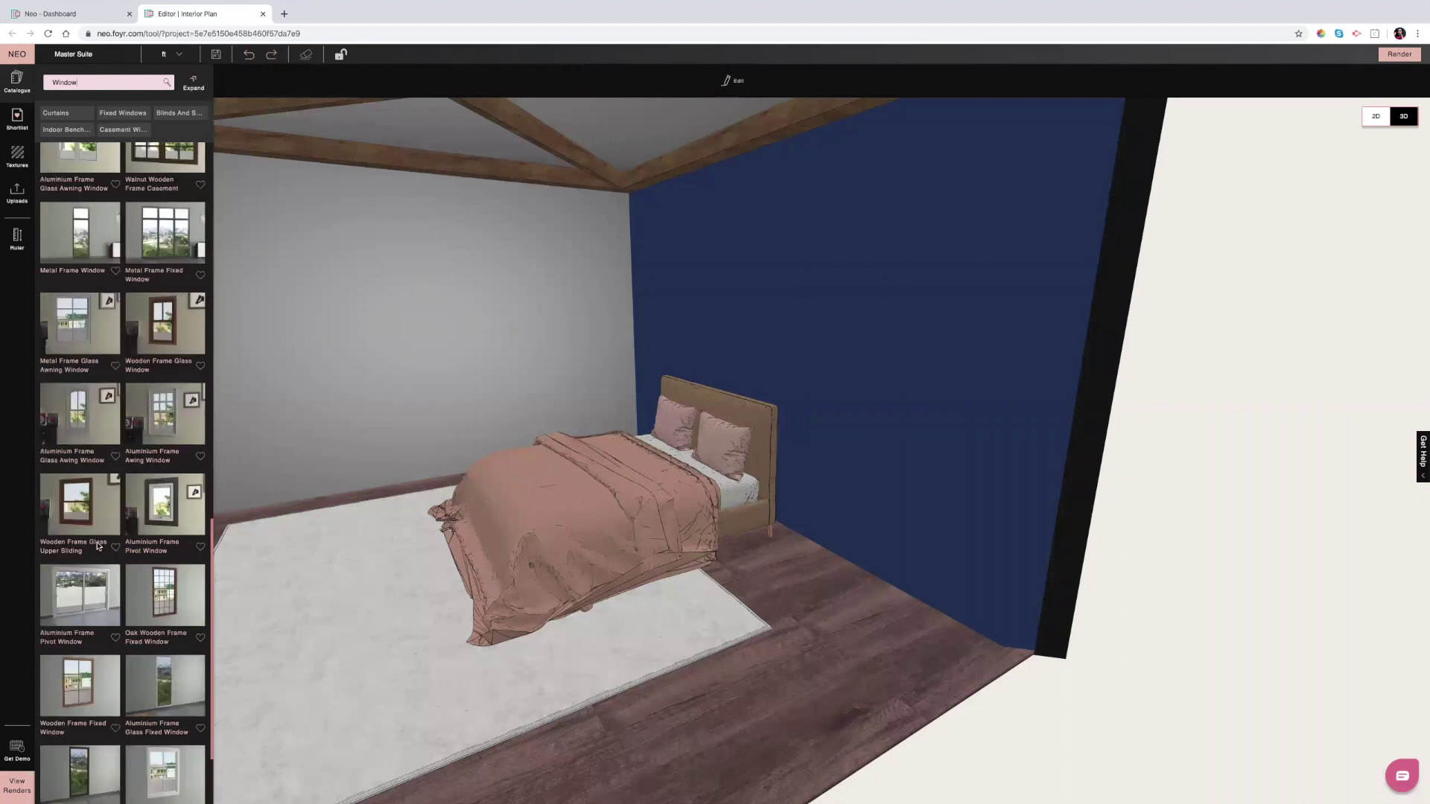
scroll(112, 566, down, 3)
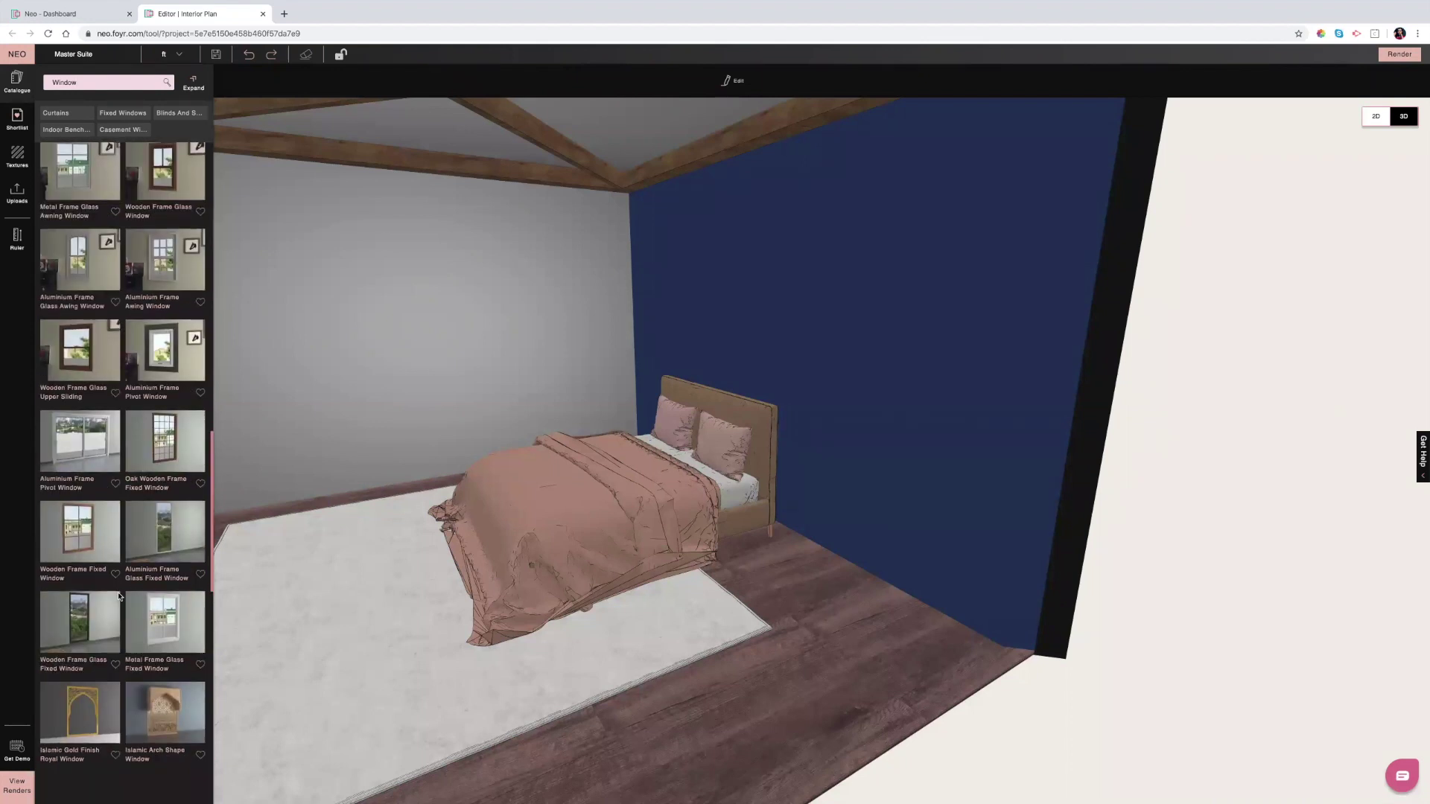
scroll(127, 600, down, 1)
scroll(129, 604, down, 2)
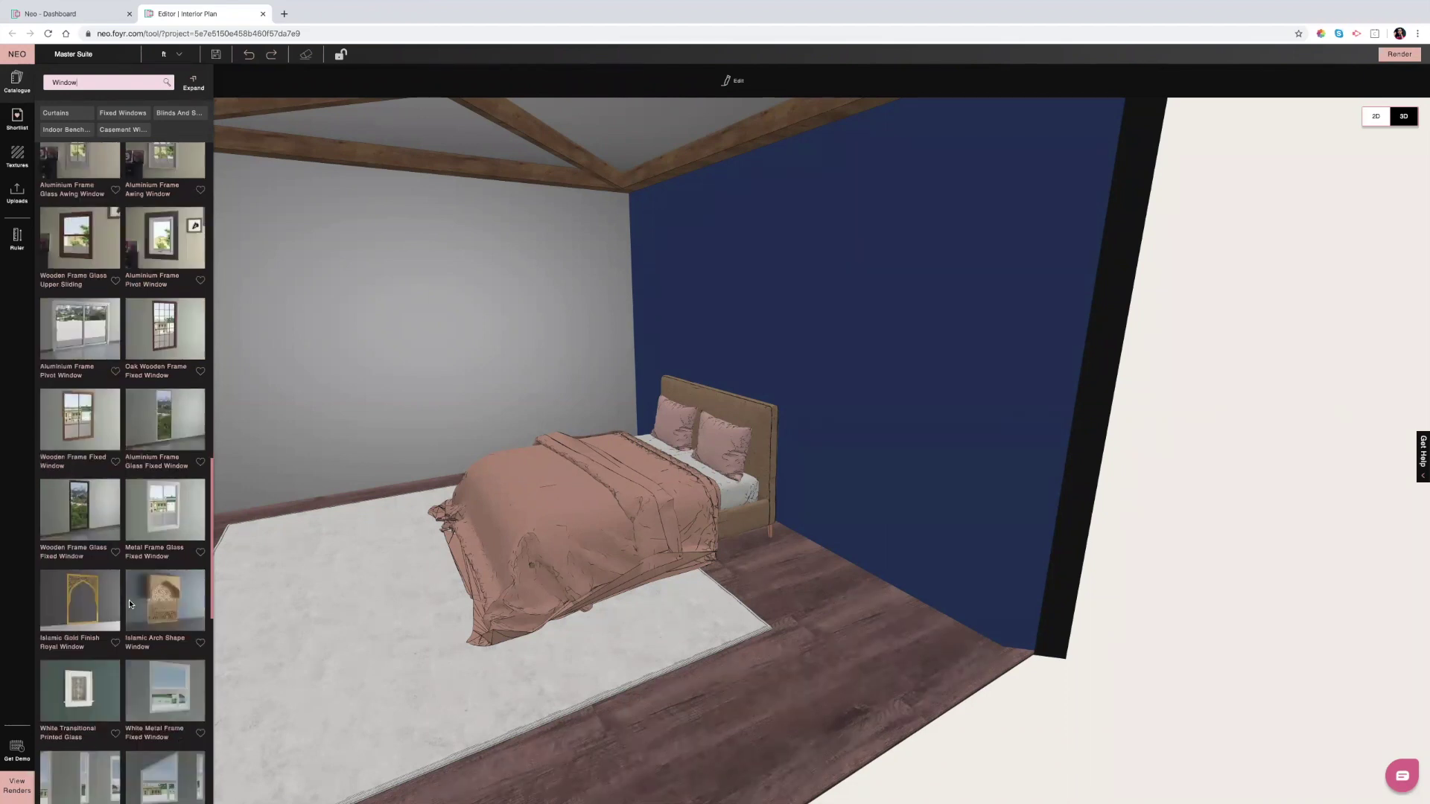
scroll(131, 596, down, 3)
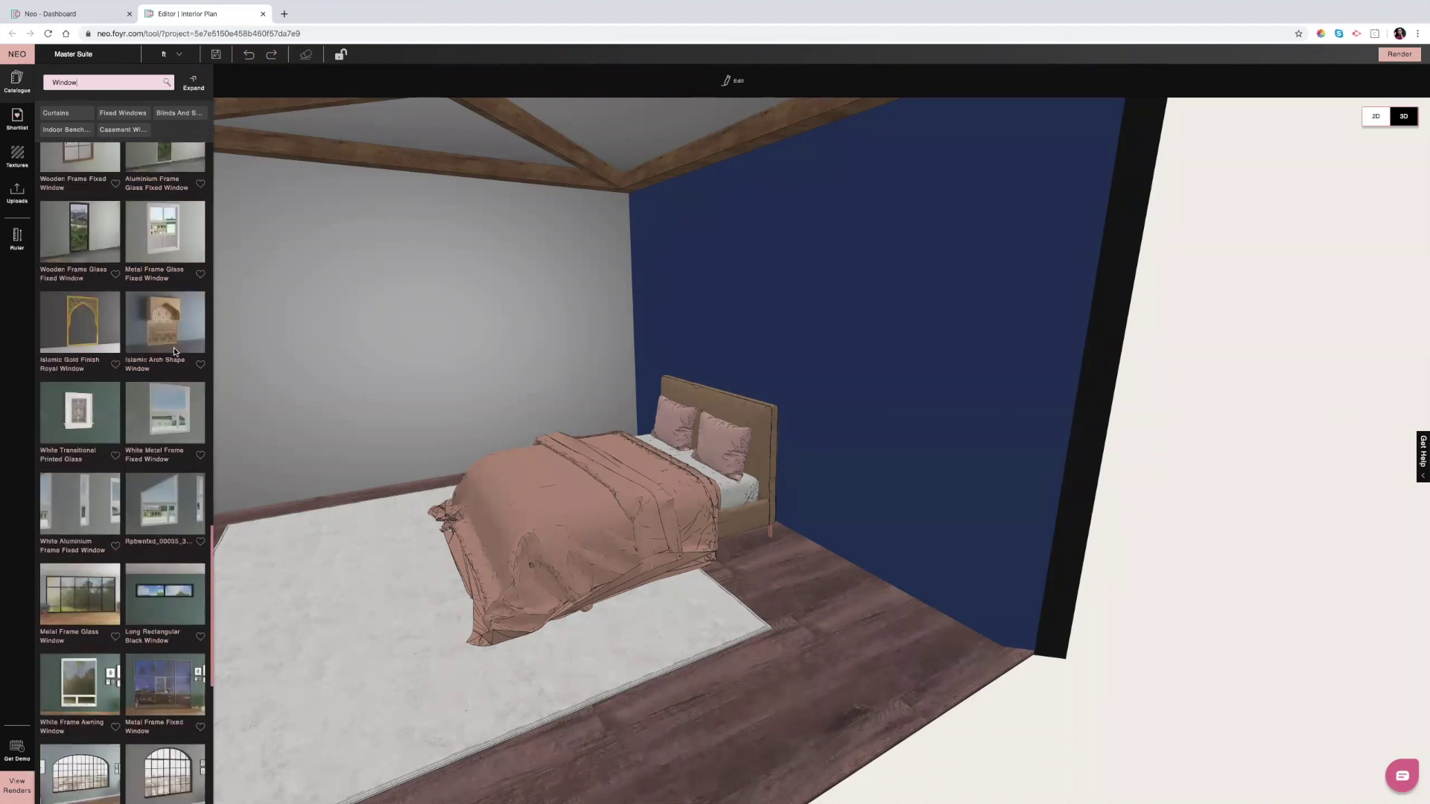
scroll(175, 352, down, 3)
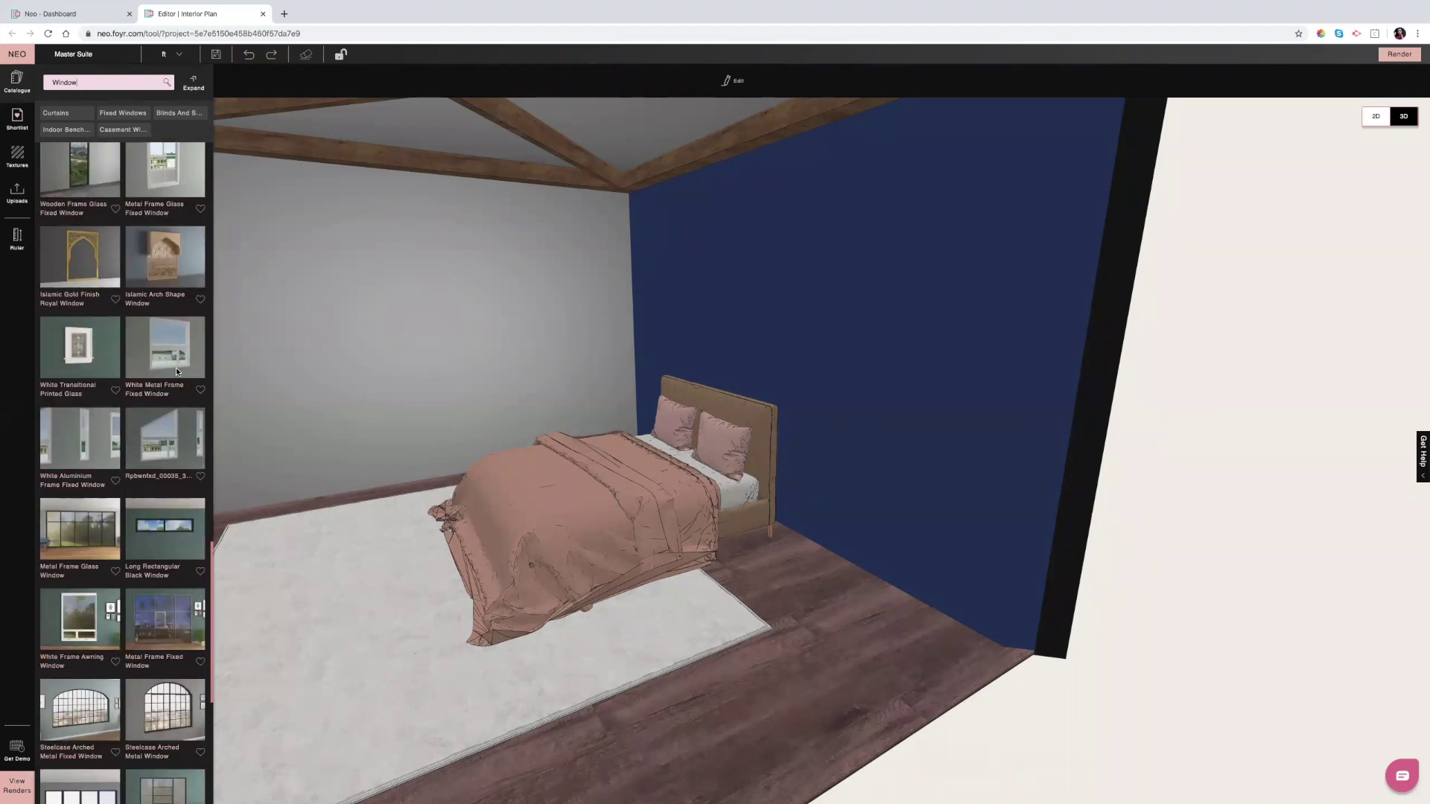
scroll(177, 365, down, 1)
drag(332, 373, 455, 337)
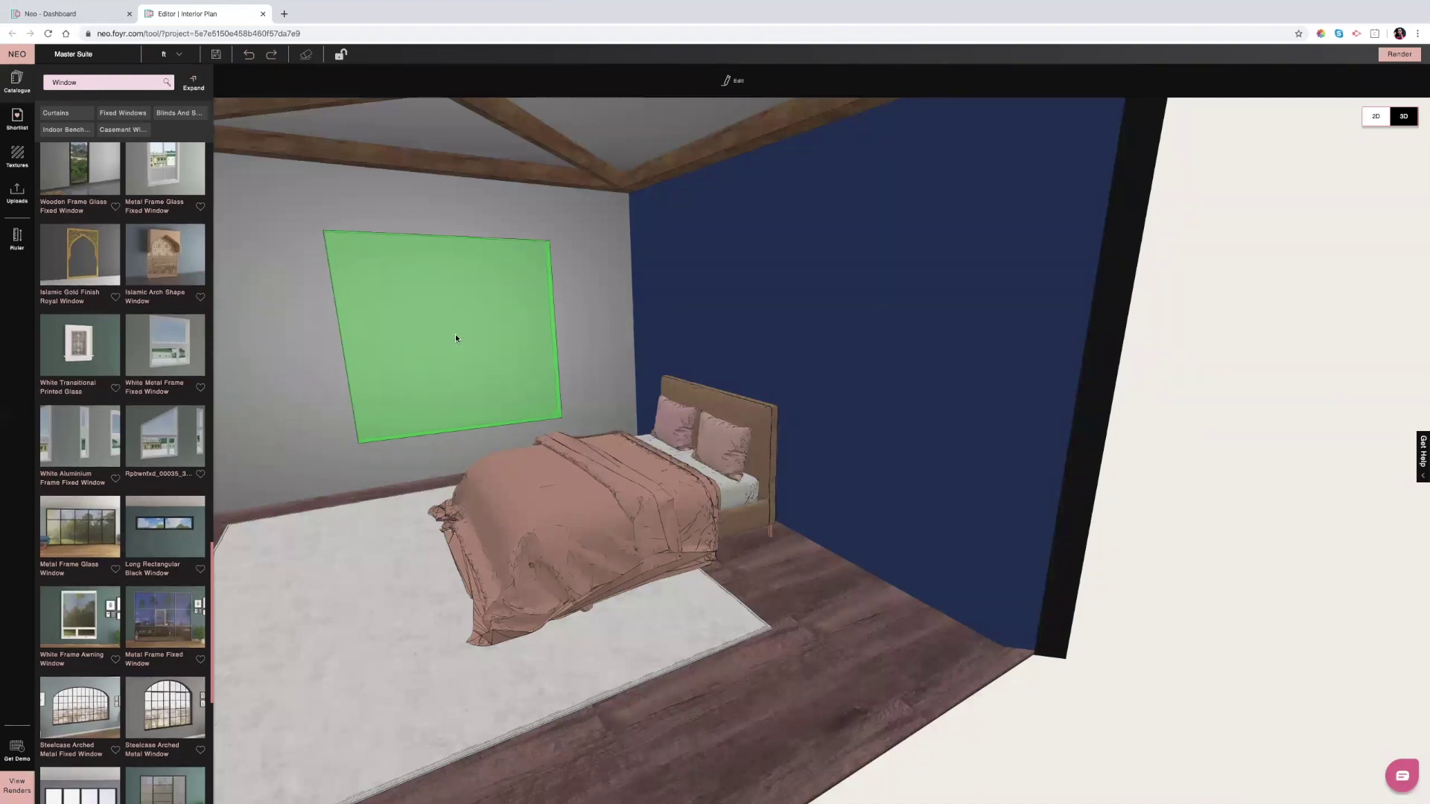
- Place a White Aluminium Frame Fixed Window on the same wall, just left of the large window
click(72, 435)
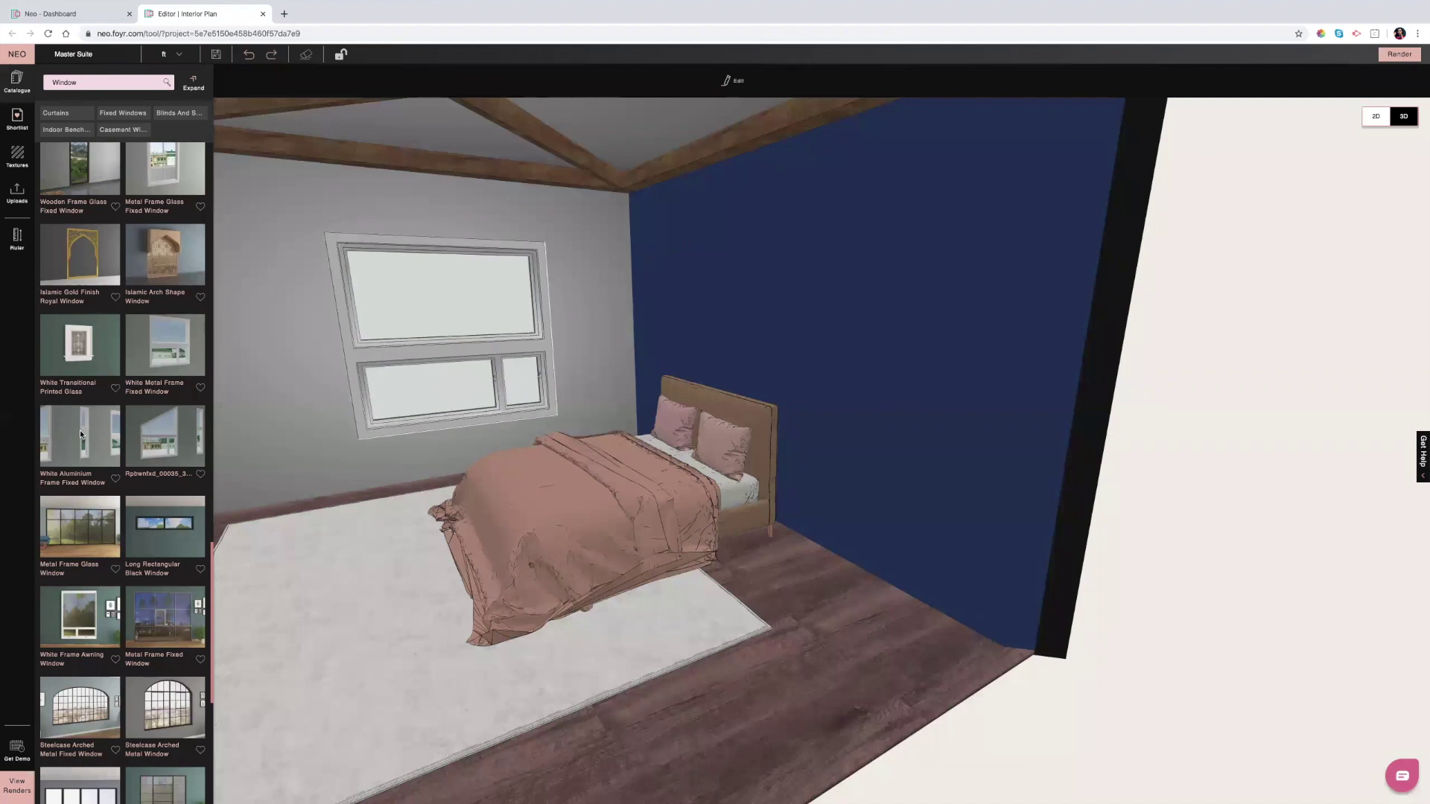
click(309, 387)
mouse_move(283, 355)
mouse_down()
mouse_move(265, 328)
mouse_move(273, 353)
mouse_up()
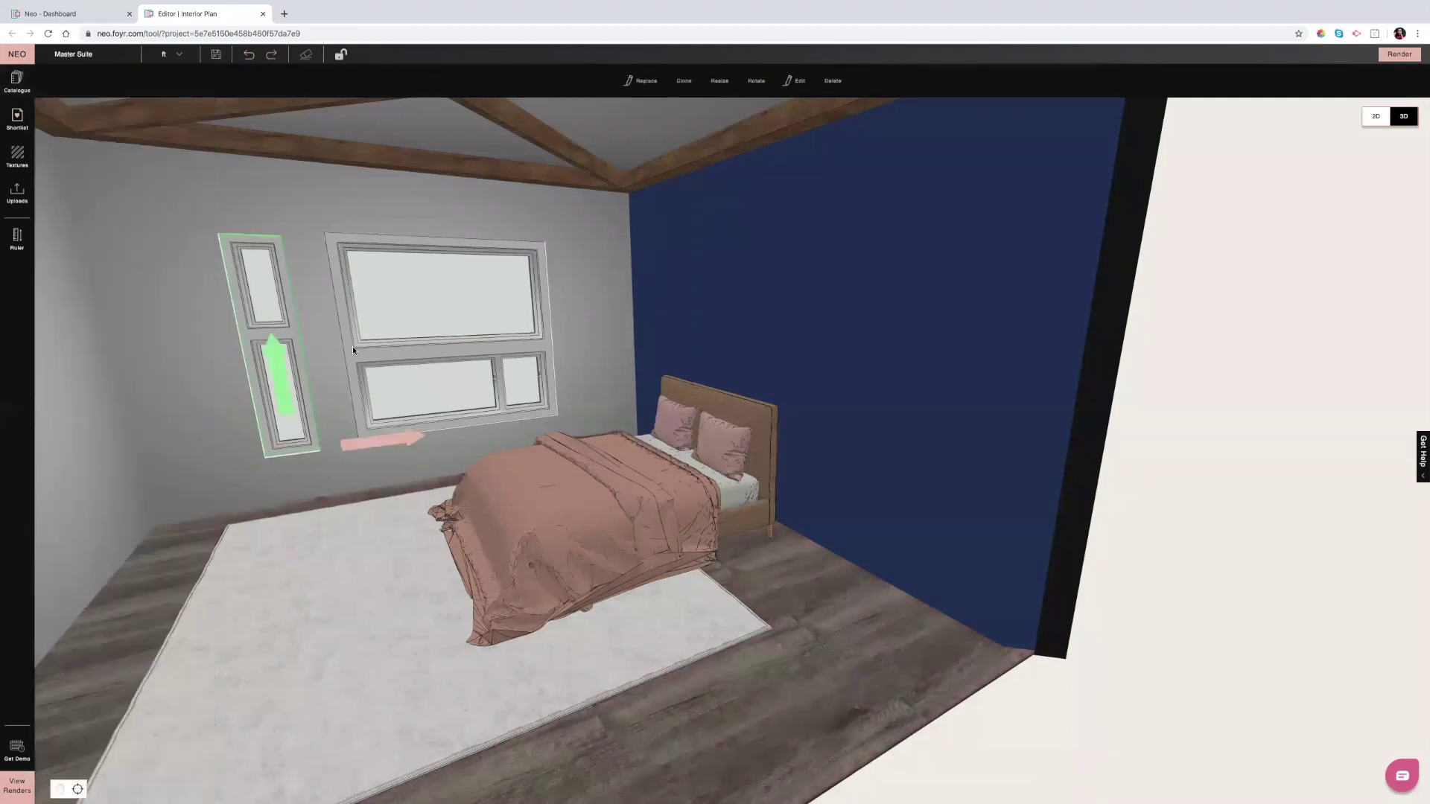
- Check the large window's dimensions, and set the narrow window's raise from floor to 1'8"
click(353, 351)
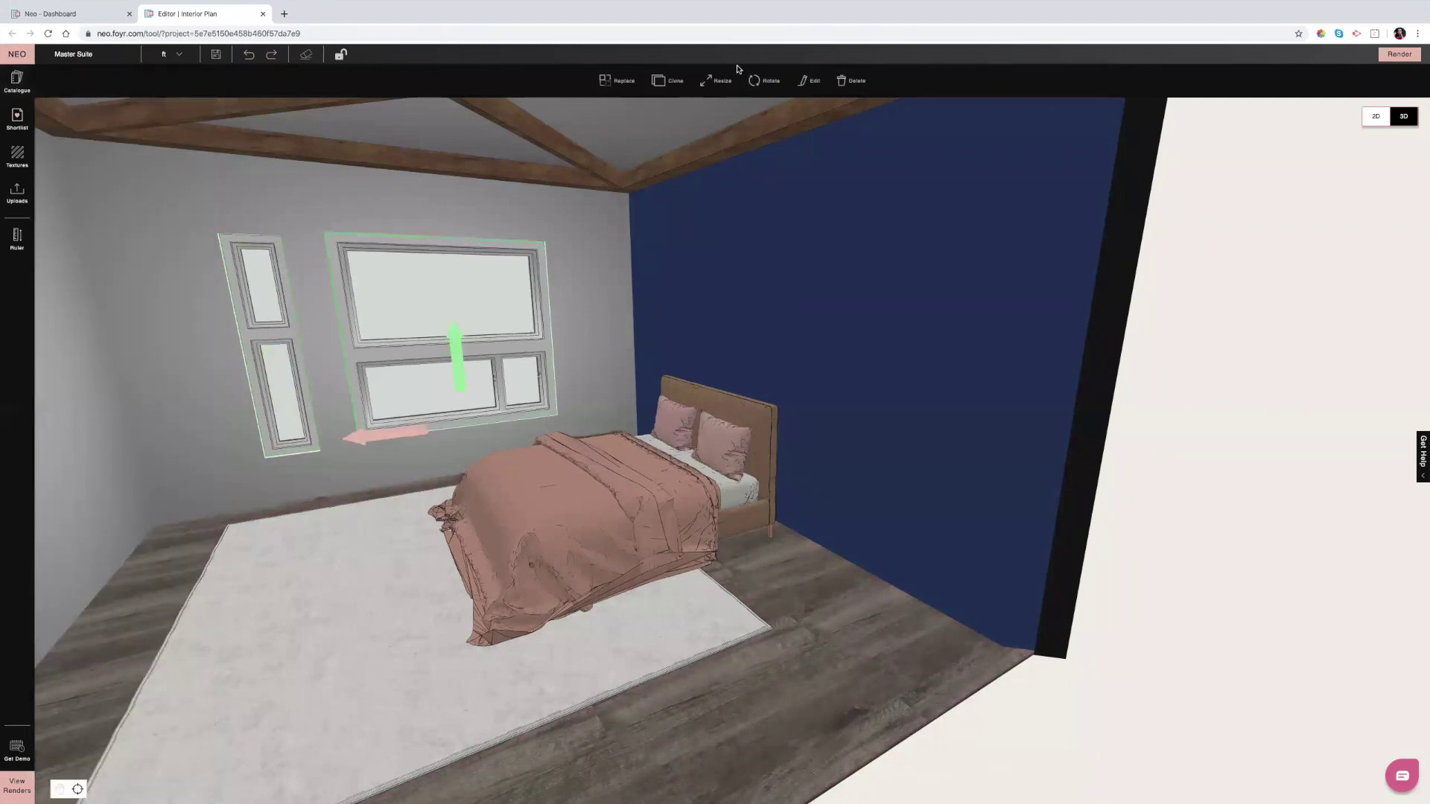
click(814, 82)
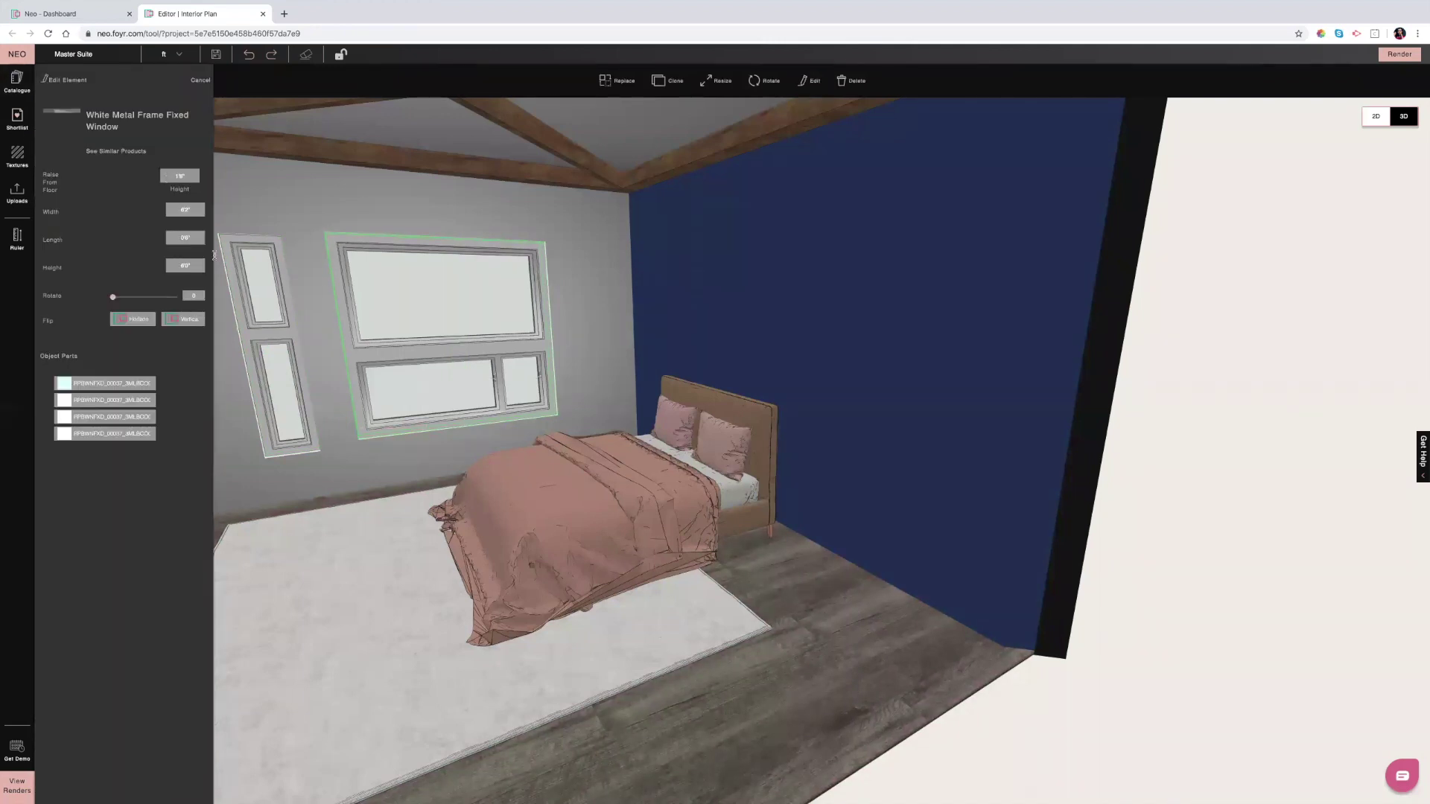
click(281, 301)
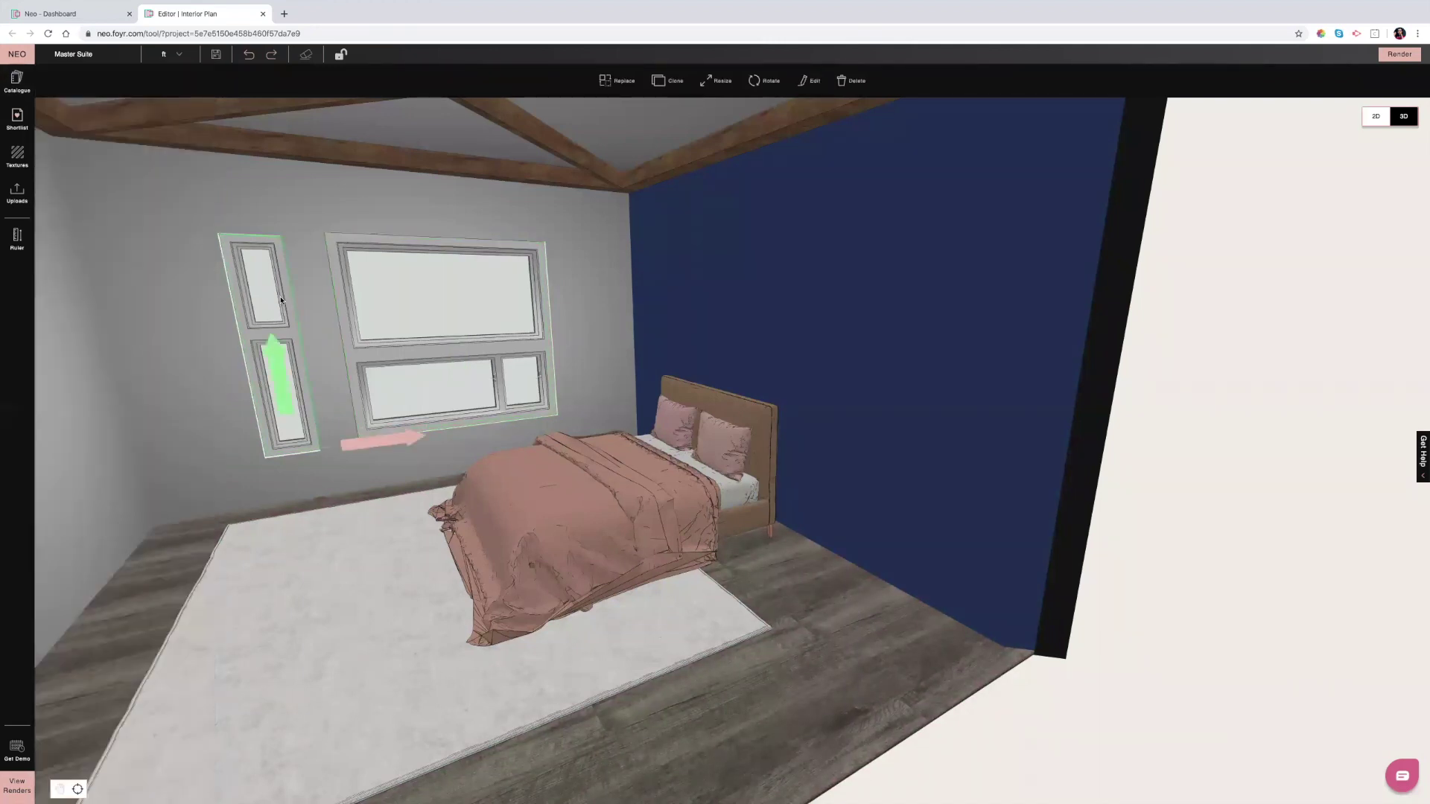
click(815, 81)
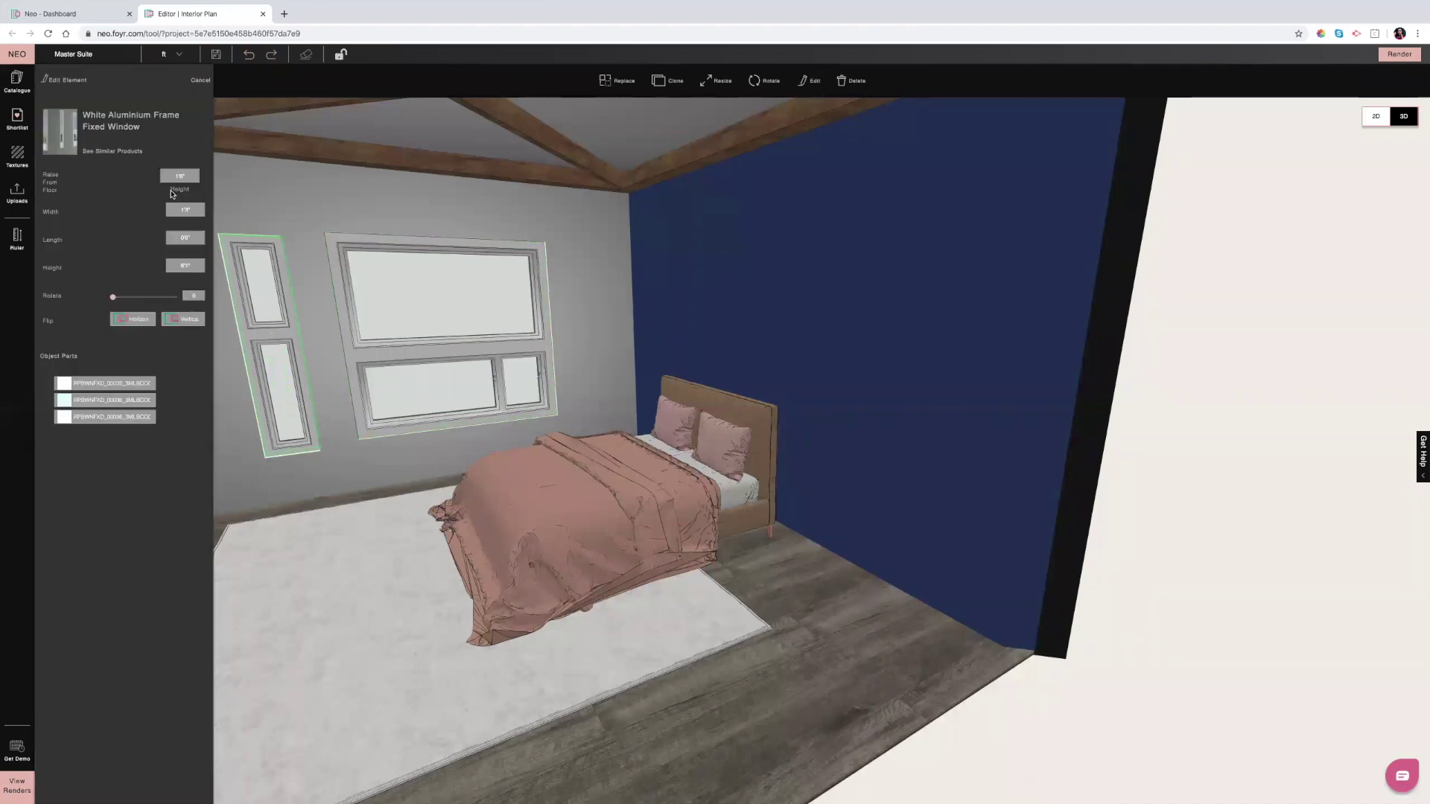
key(Tab)
text(8)
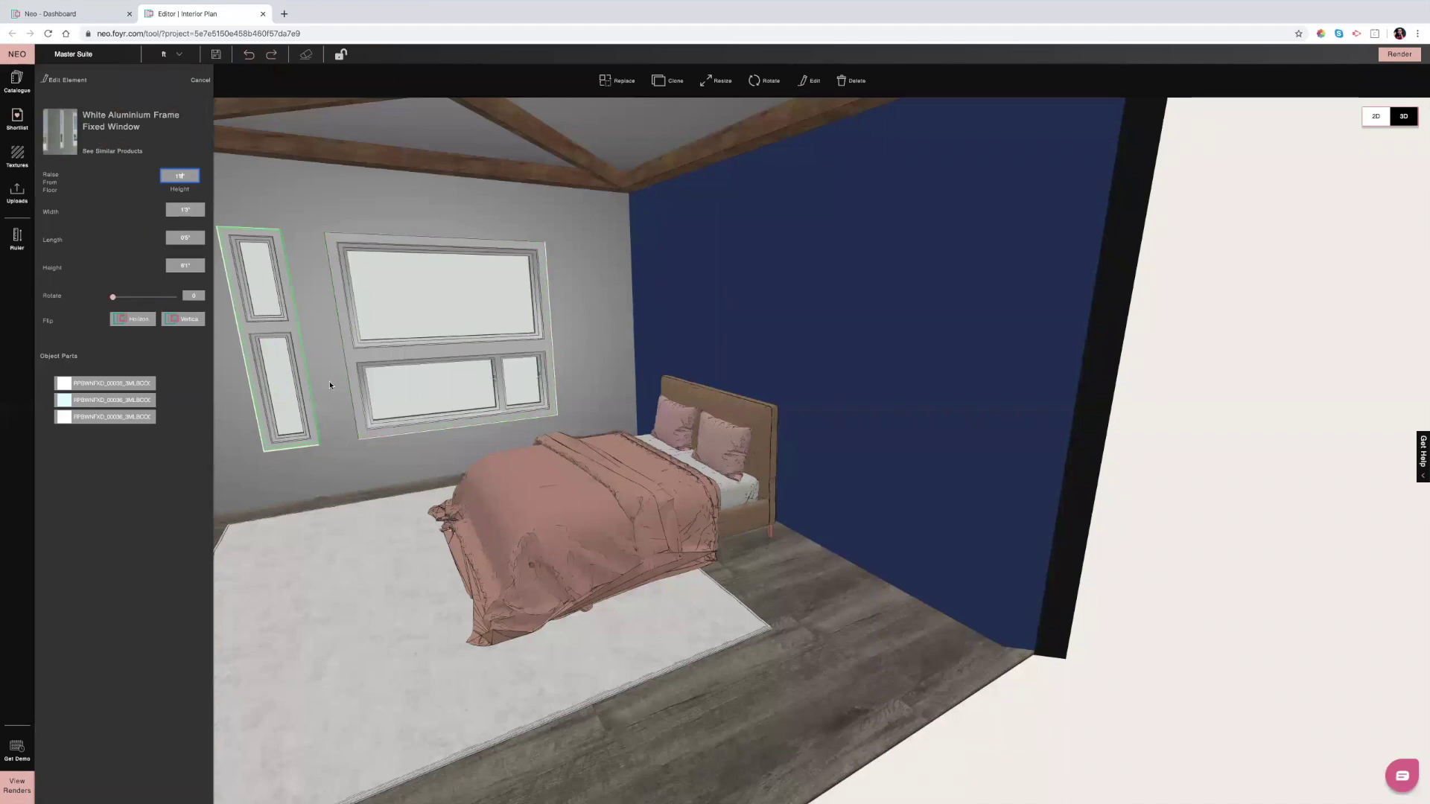
- Move the large window along the wall until it sits against the narrow window
click(366, 364)
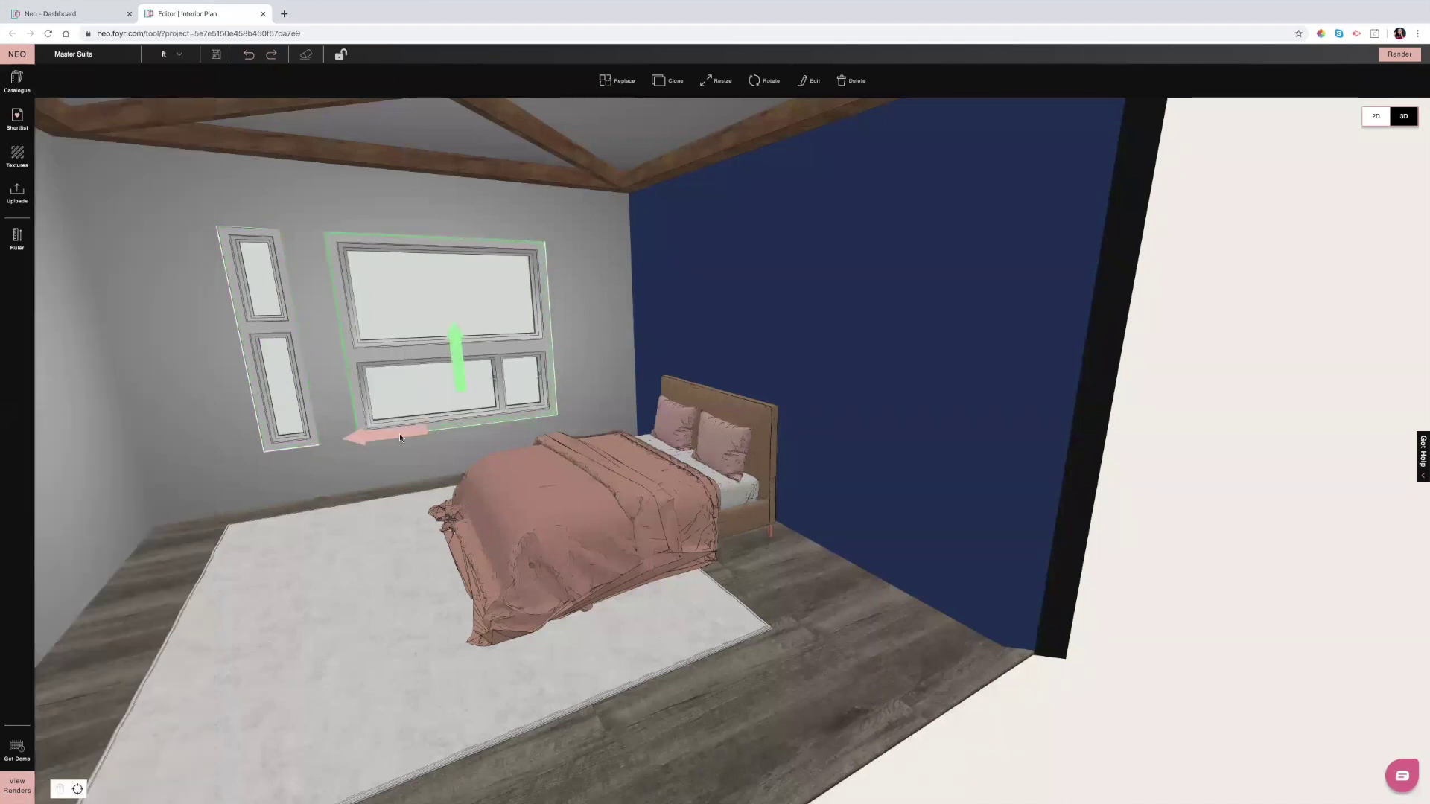
drag(384, 439, 372, 437)
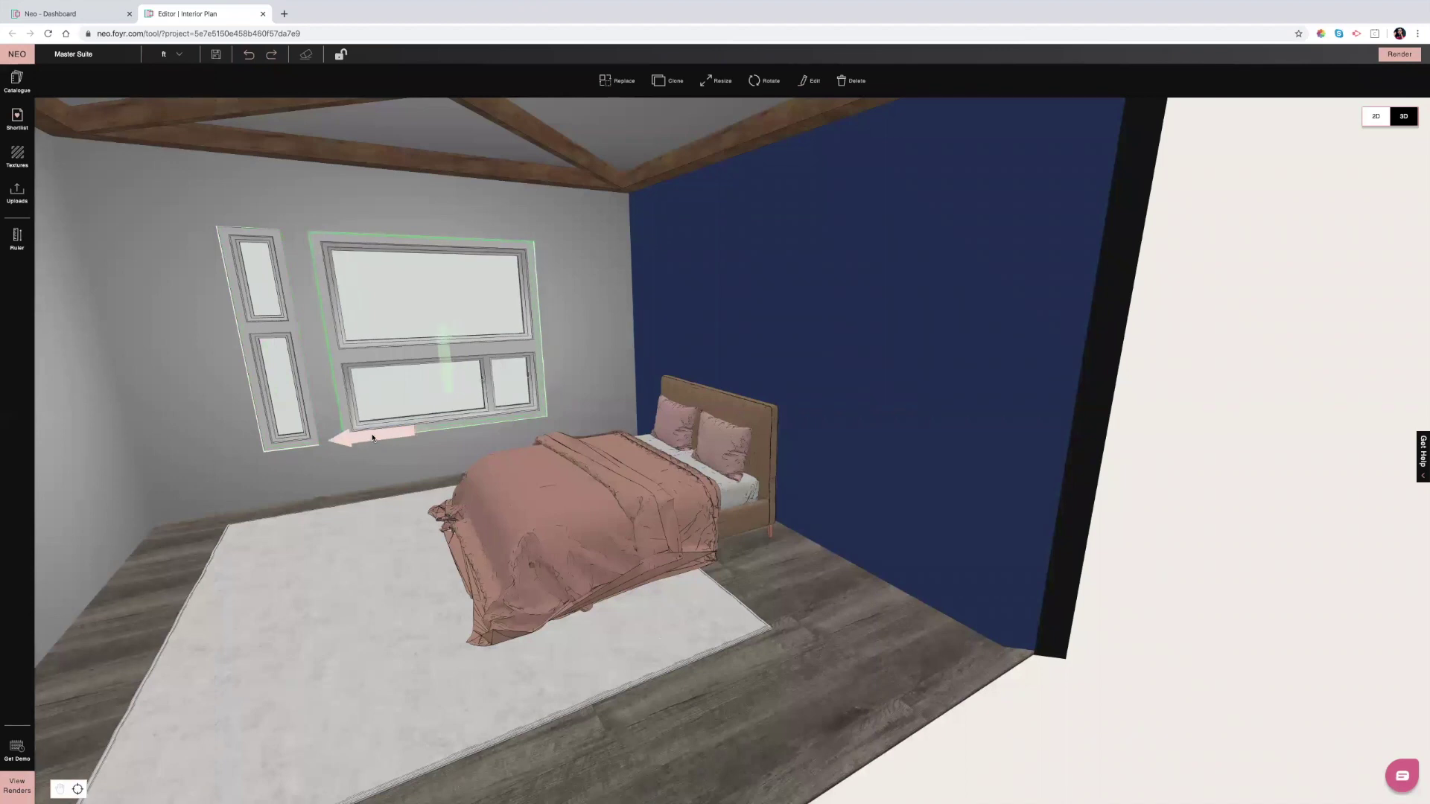
key(Left)
click(197, 442)
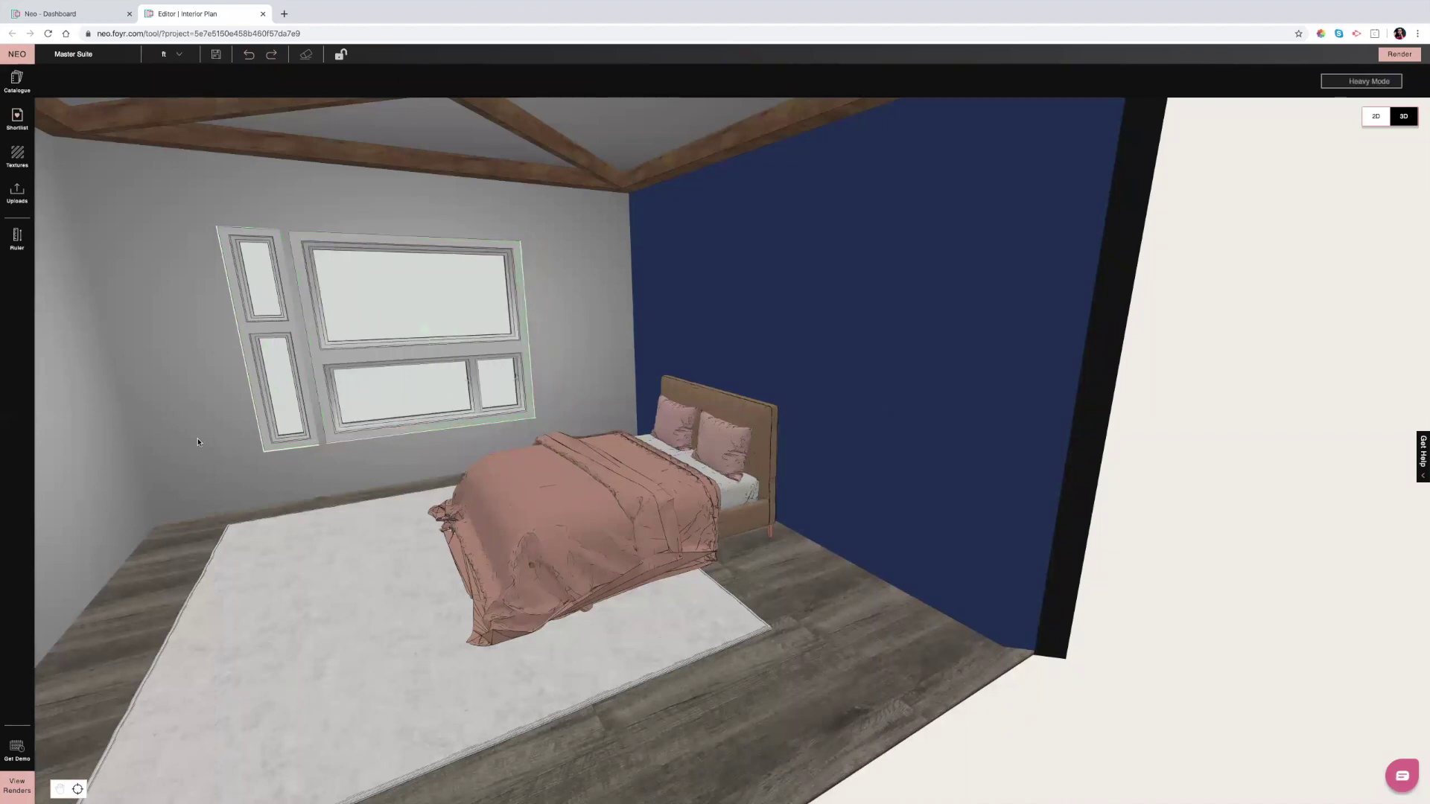
- Look around the bedroom, and search the textures for Sw White
scroll(222, 440, up, 2)
scroll(329, 430, up, 2)
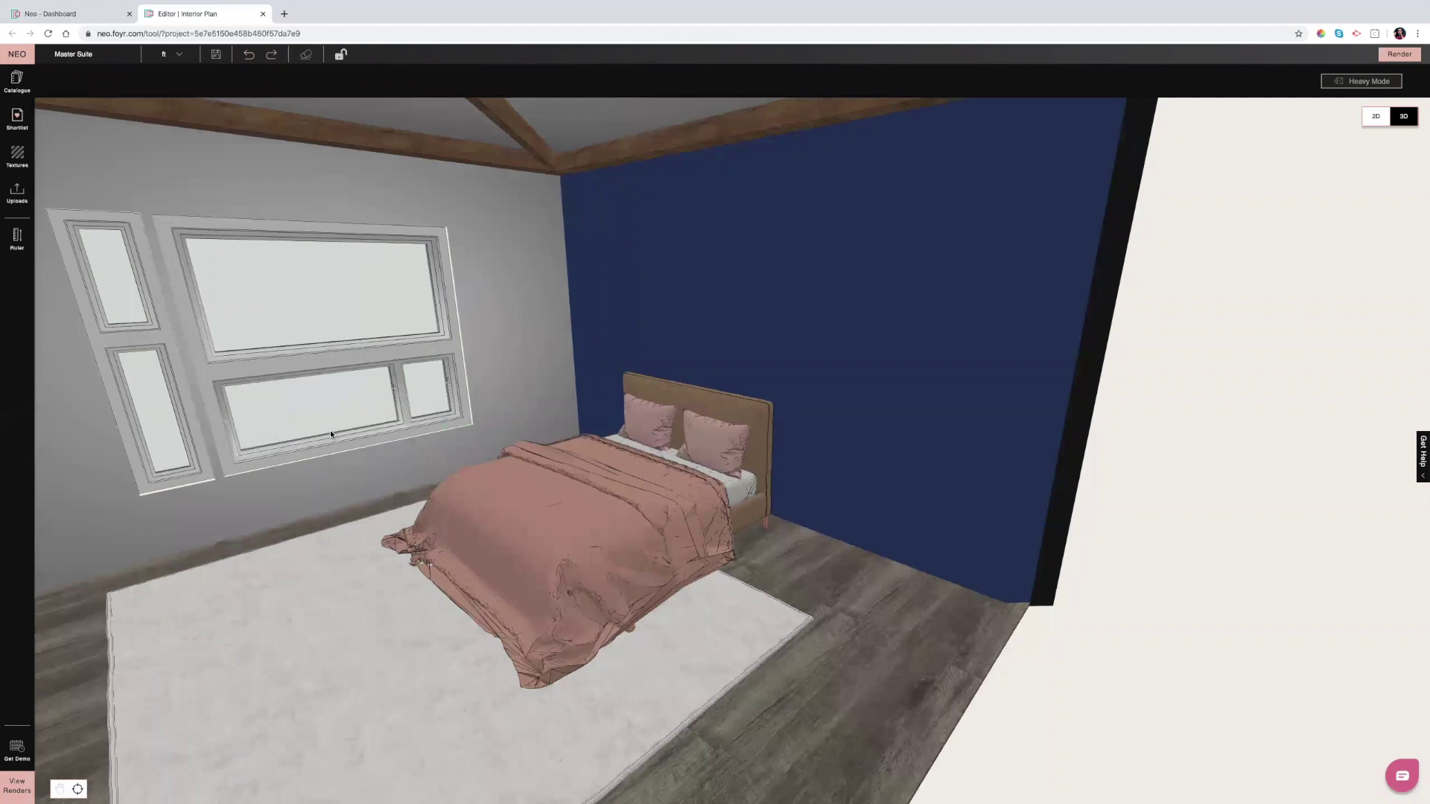
drag(369, 432, 301, 440)
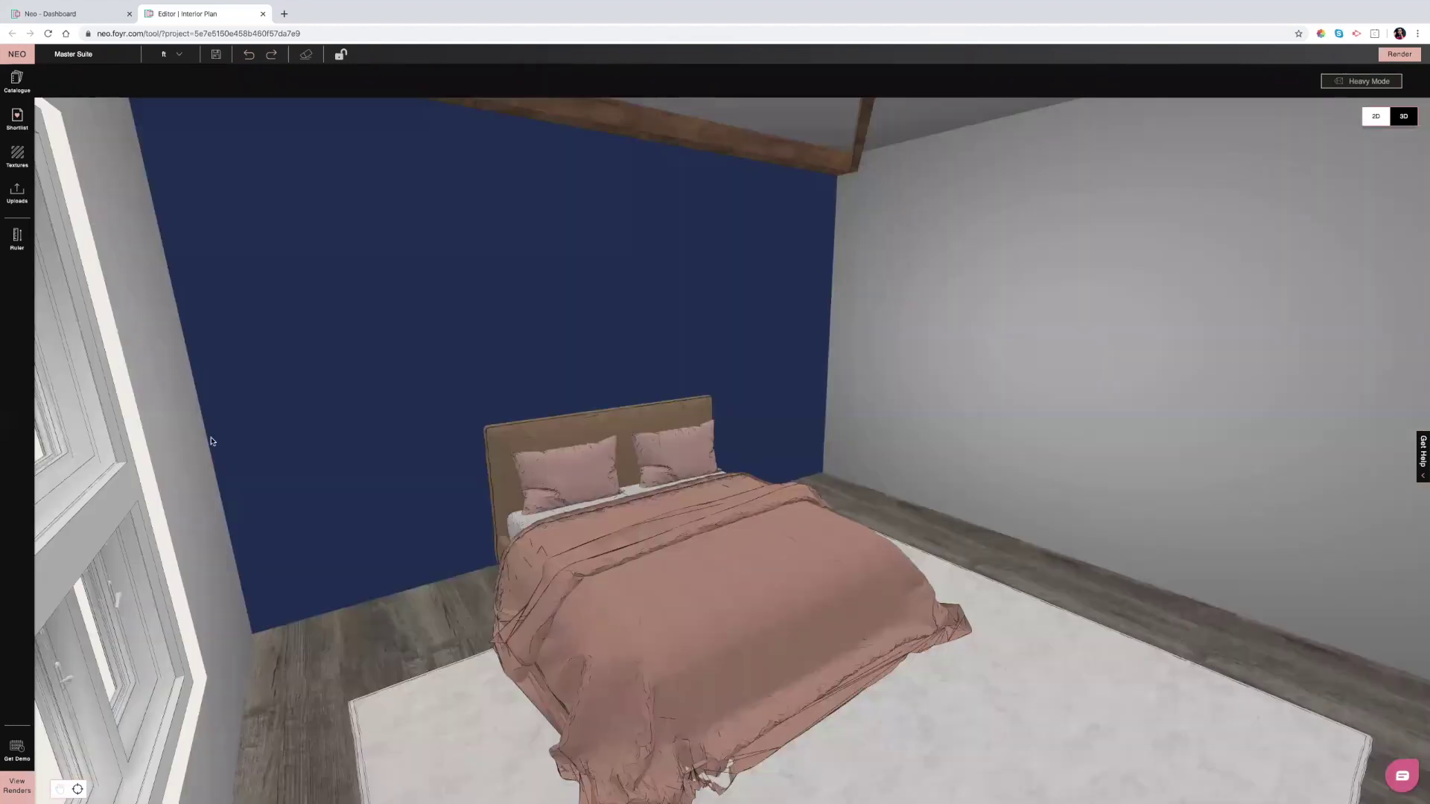
scroll(754, 523, up, 2)
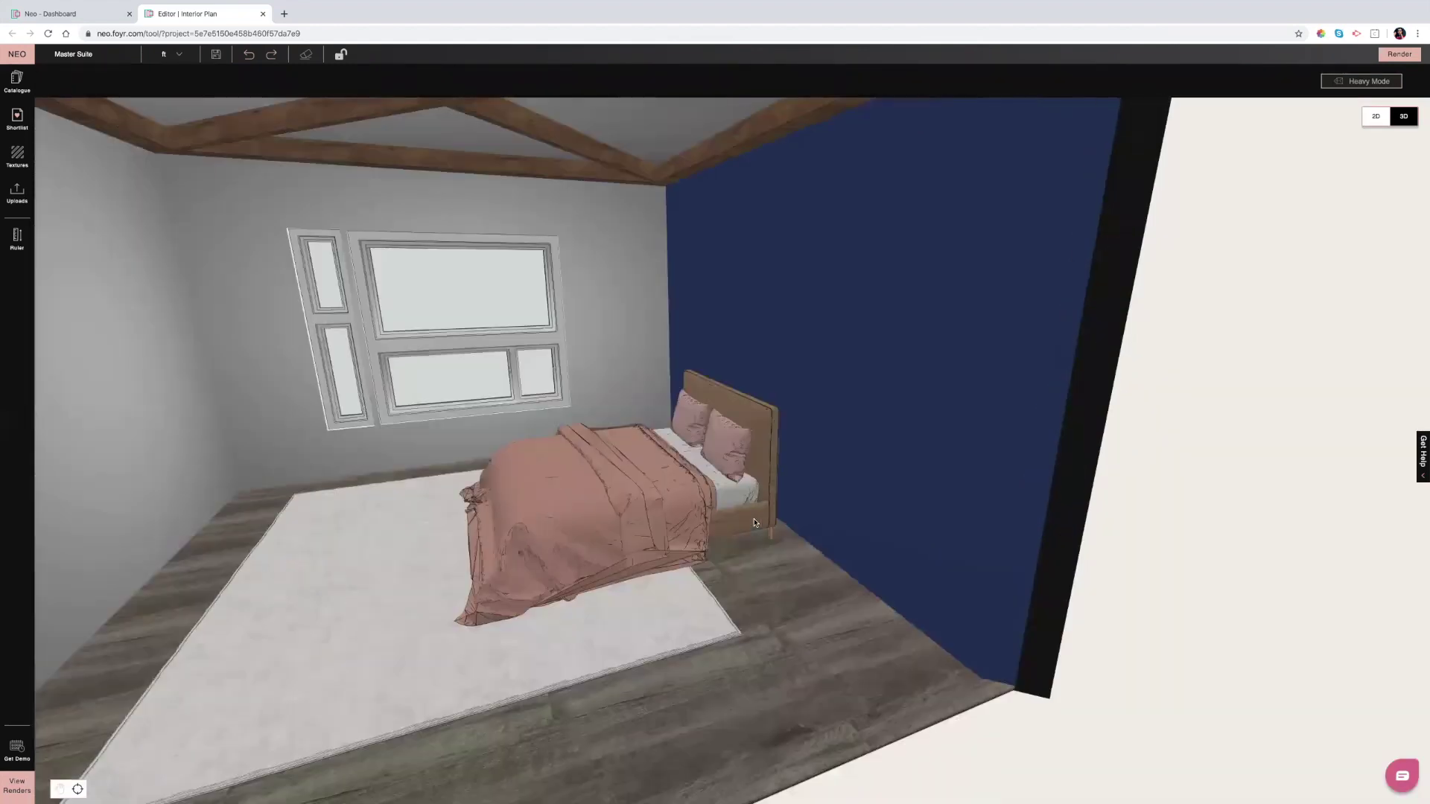
click(15, 167)
click(70, 80)
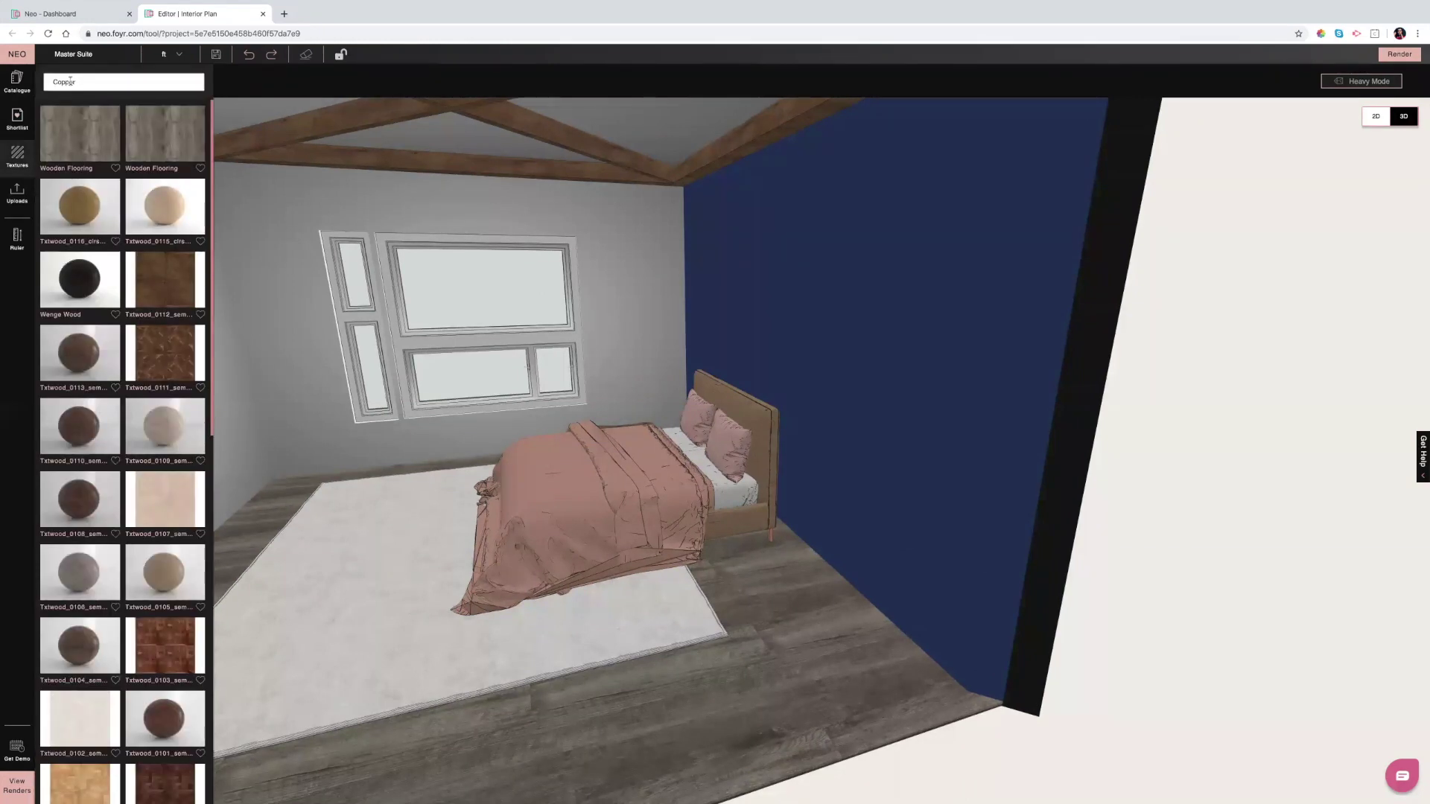
key(ctrl+a)
text(Sw White)
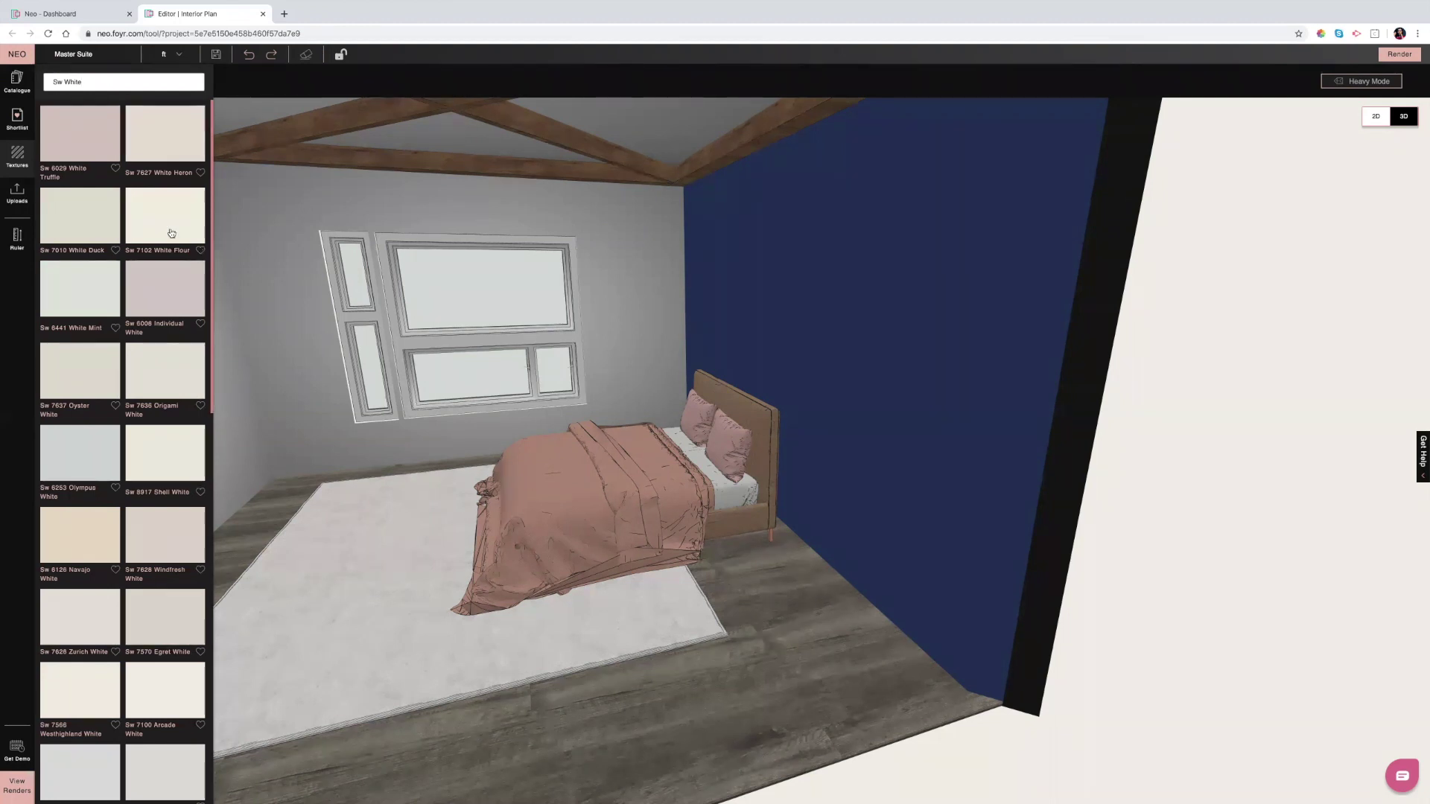
- Add the Sw 7102 White Flour paint to the shortlist and apply it to the window wall
click(200, 251)
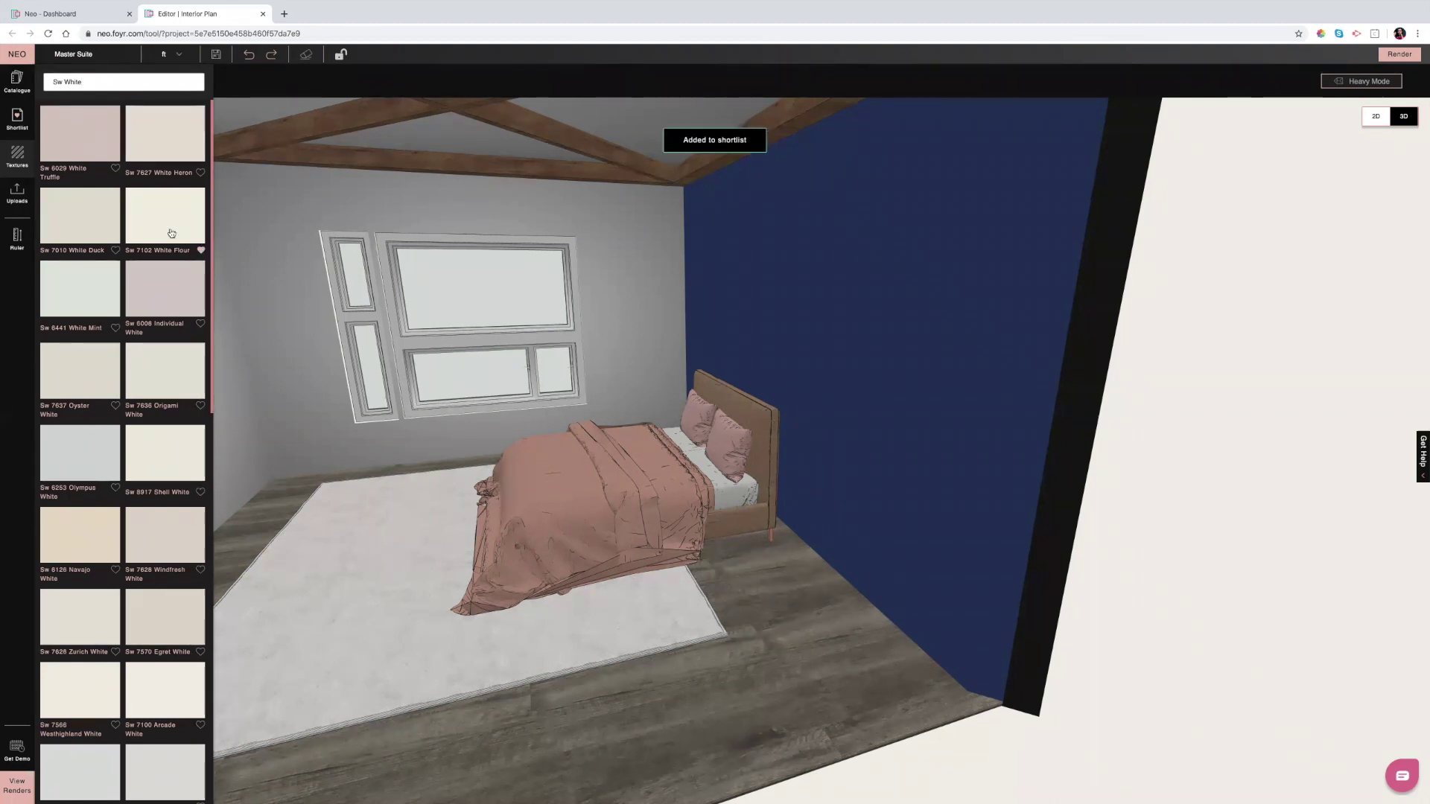
click(303, 197)
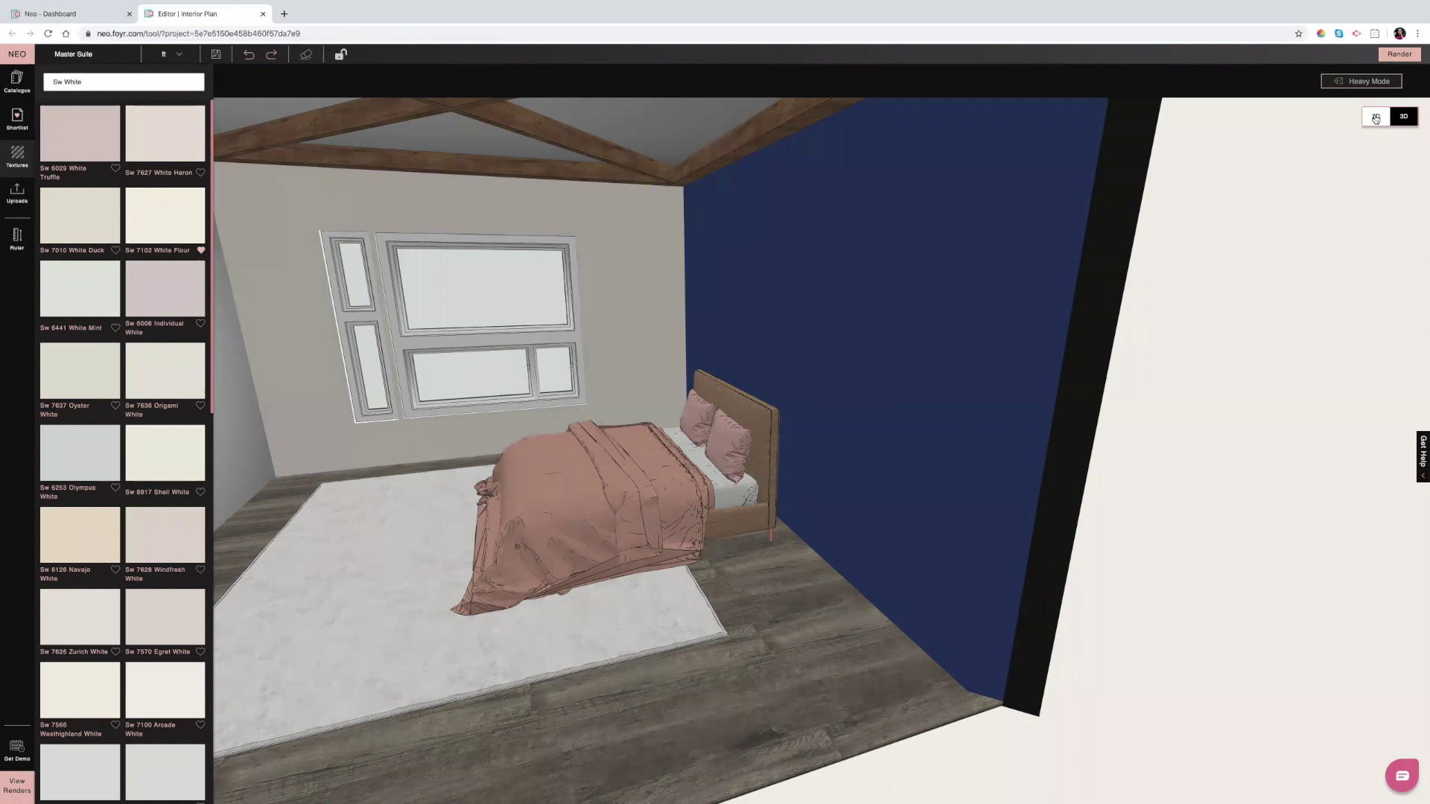
- In the 2D plan, set the large window's width to 5'0", increase its height and flip it vertically, and return to the 3D view
click(1375, 119)
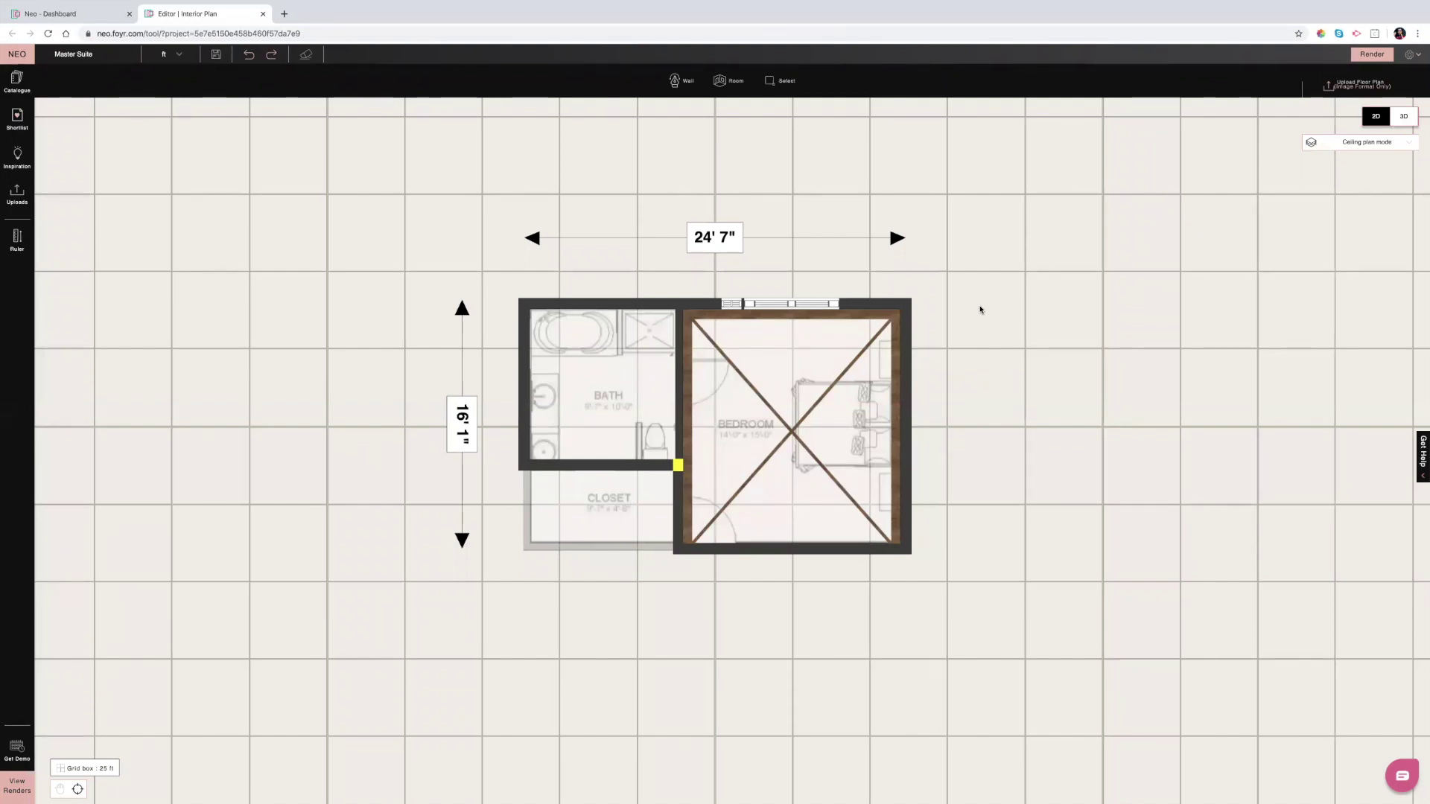
click(792, 307)
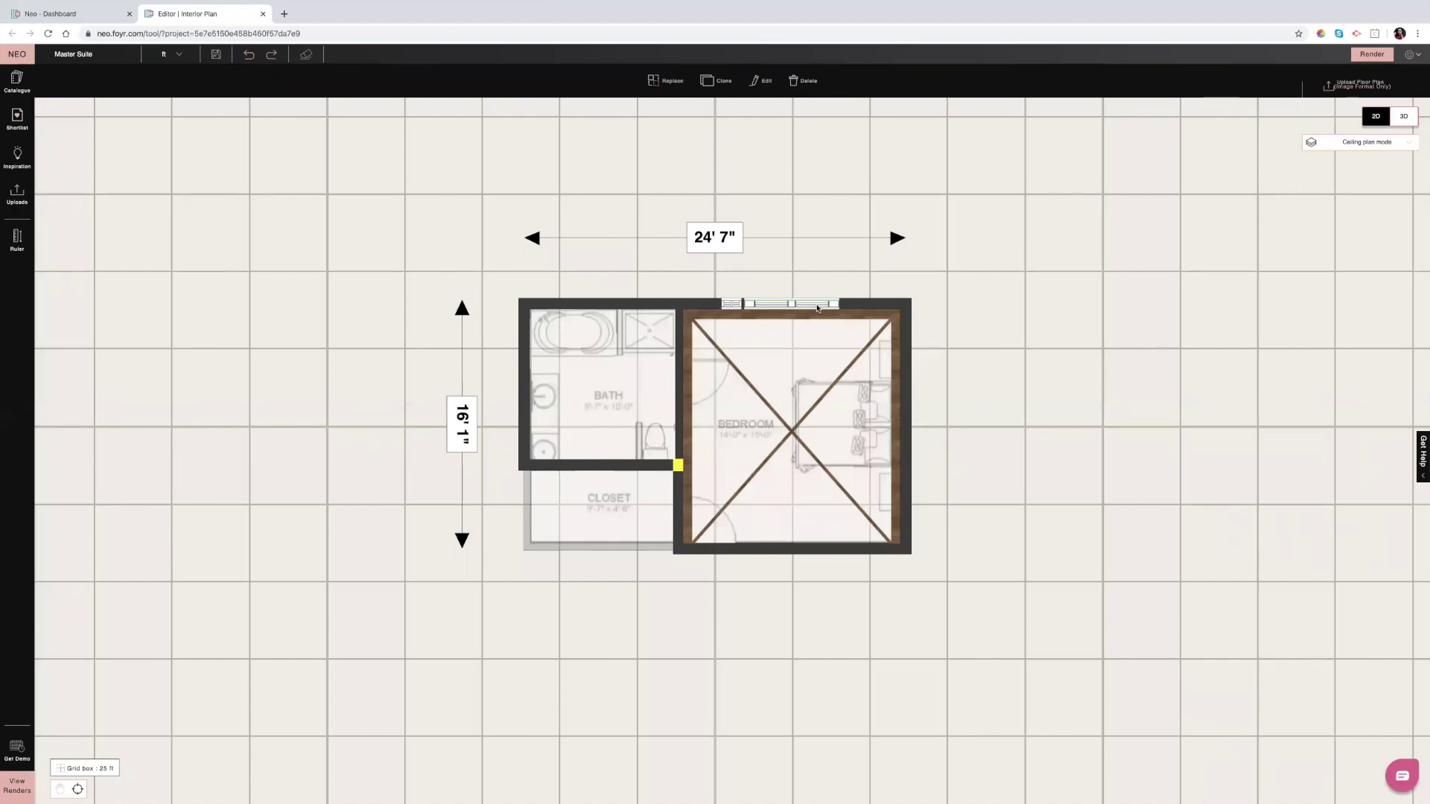
click(768, 87)
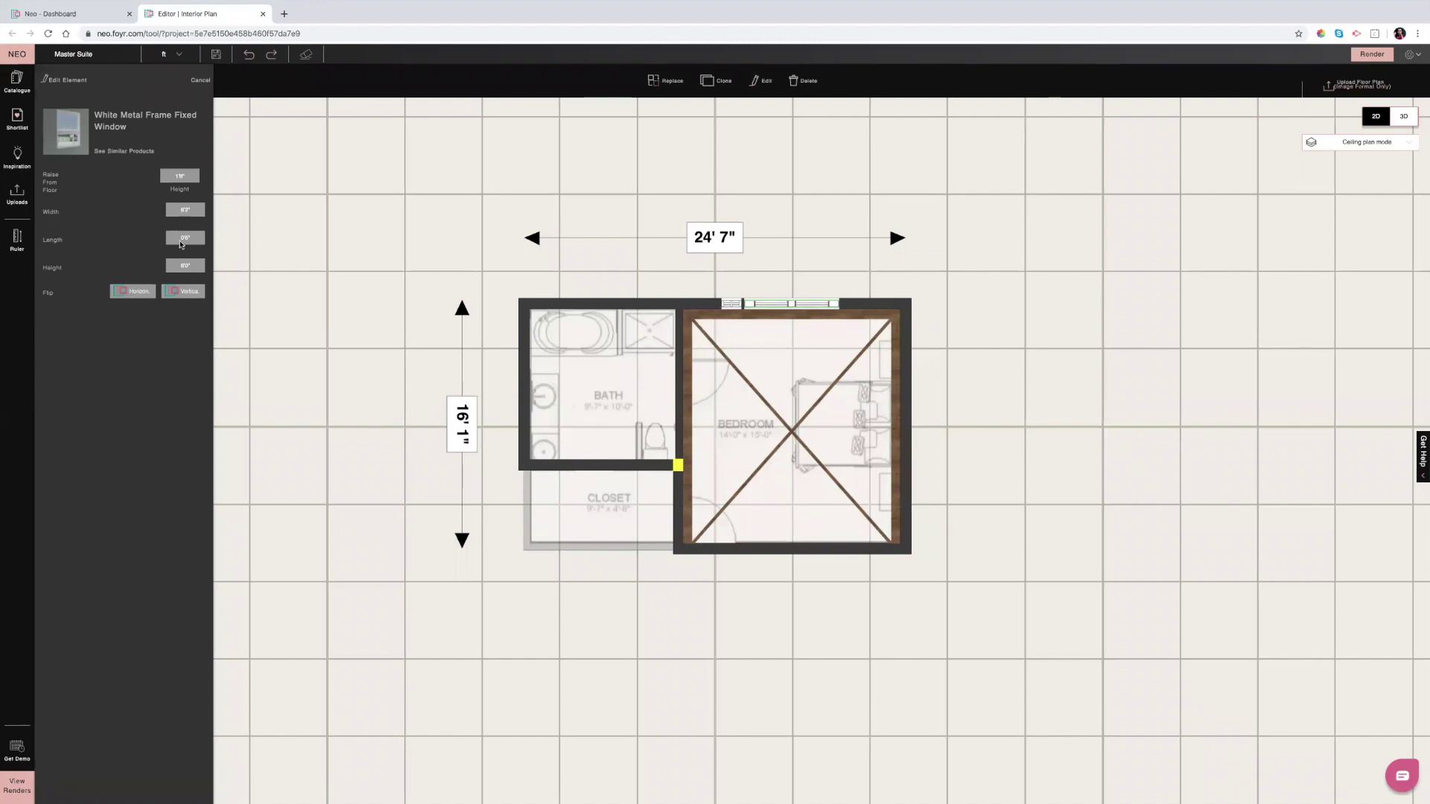
click(199, 210)
text(5'0)
click(192, 265)
click(182, 291)
click(1405, 118)
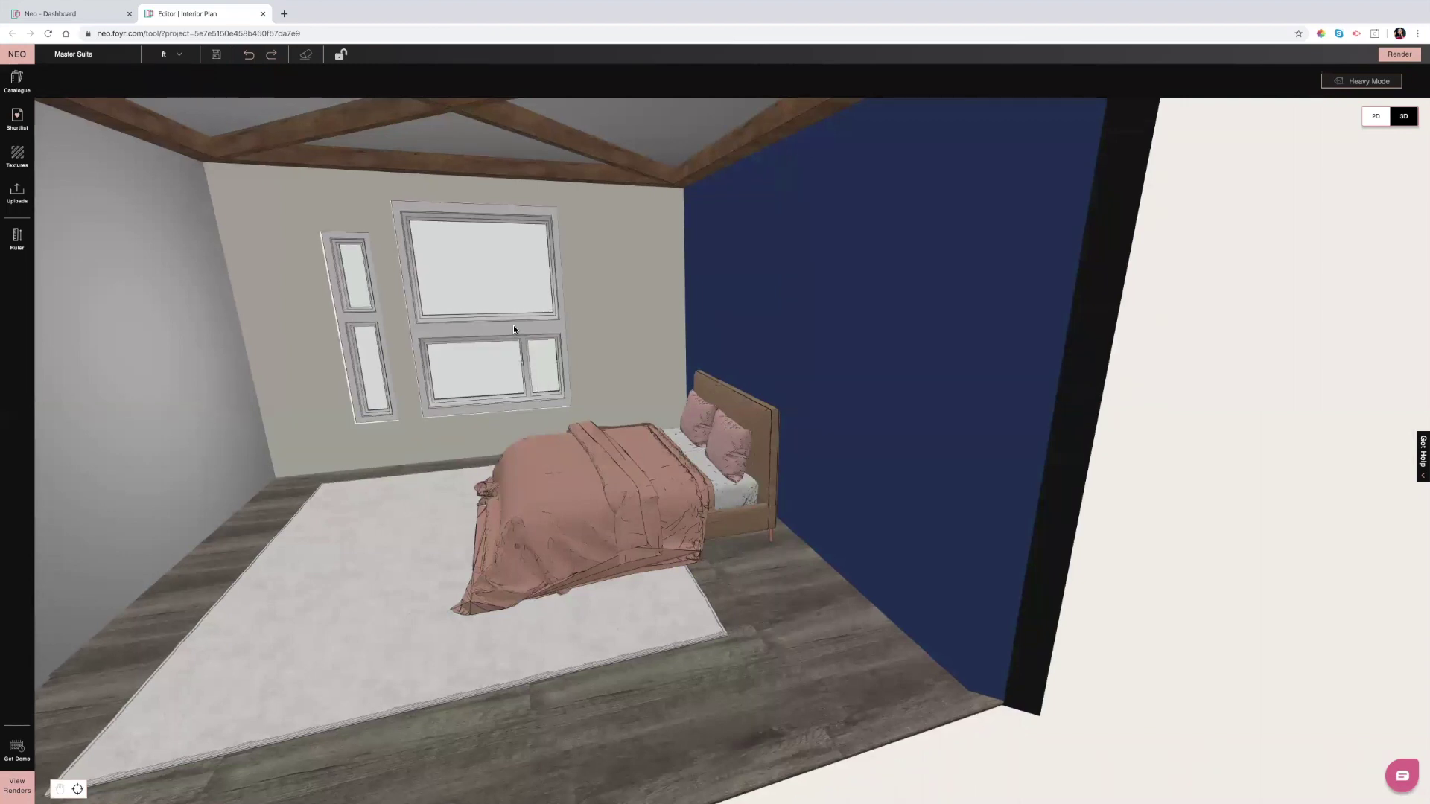
- Resize the large window from its top edge in the 3D view to a height of about 6'7"
click(514, 330)
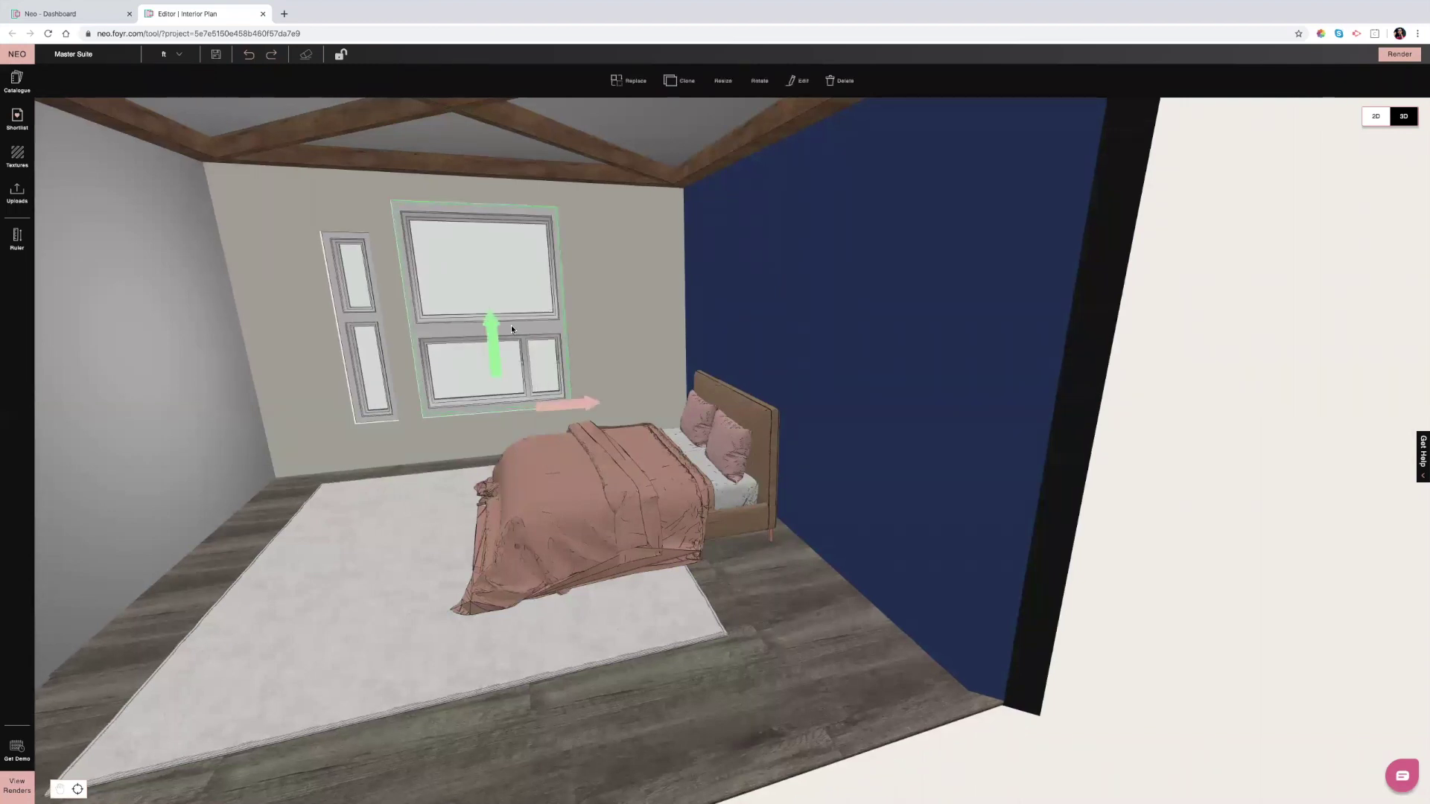
scroll(512, 325, up, 3)
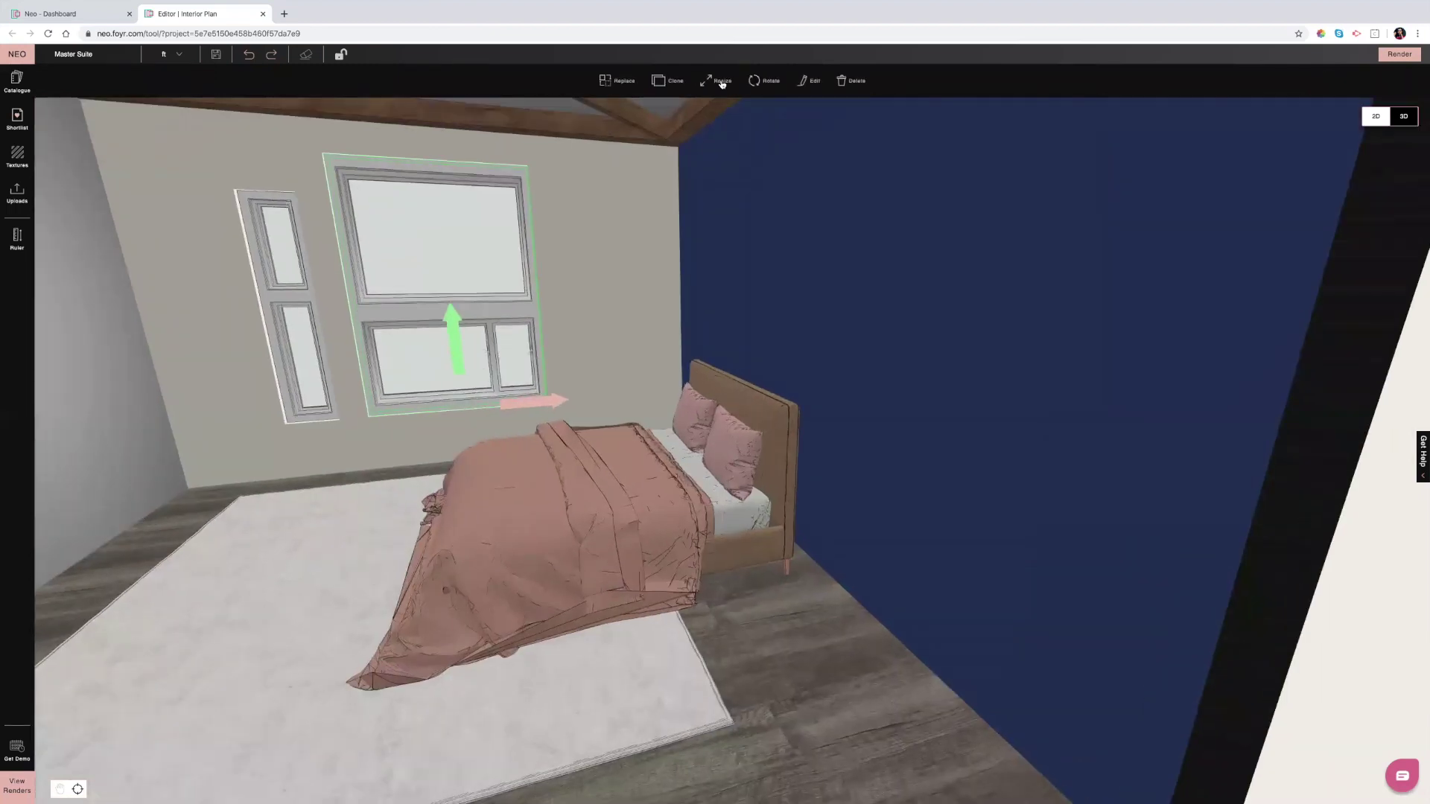
click(719, 82)
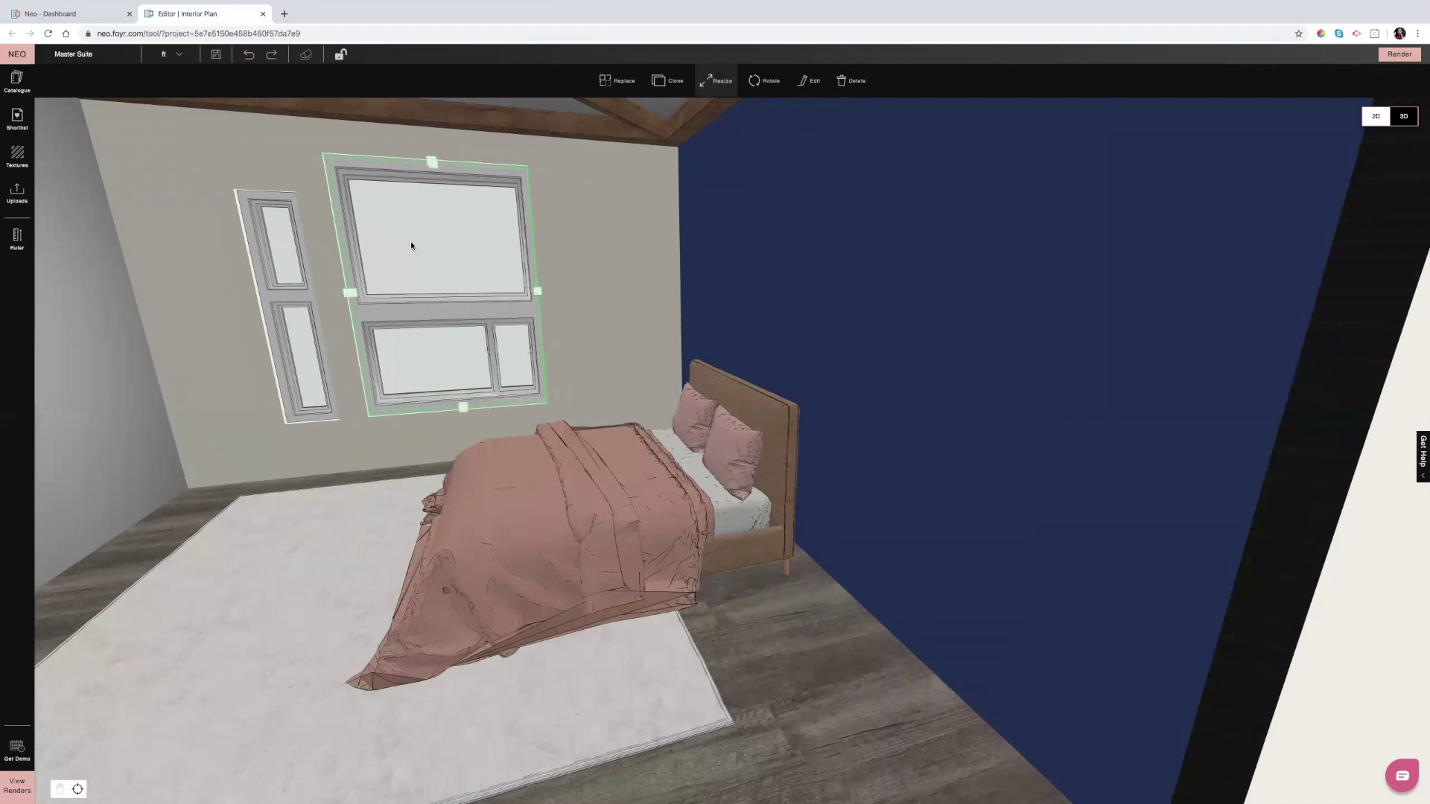
click(433, 163)
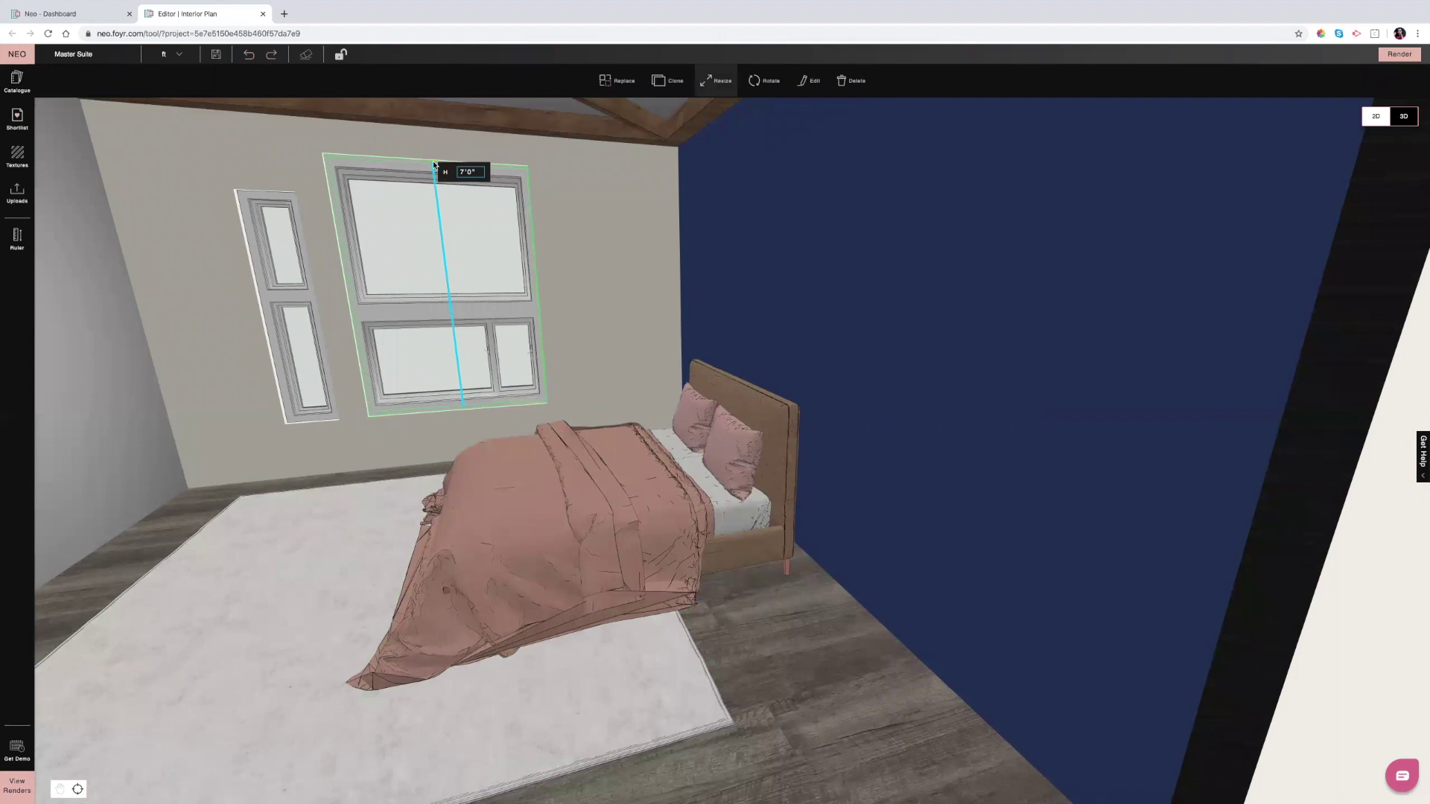
drag(431, 147, 431, 176)
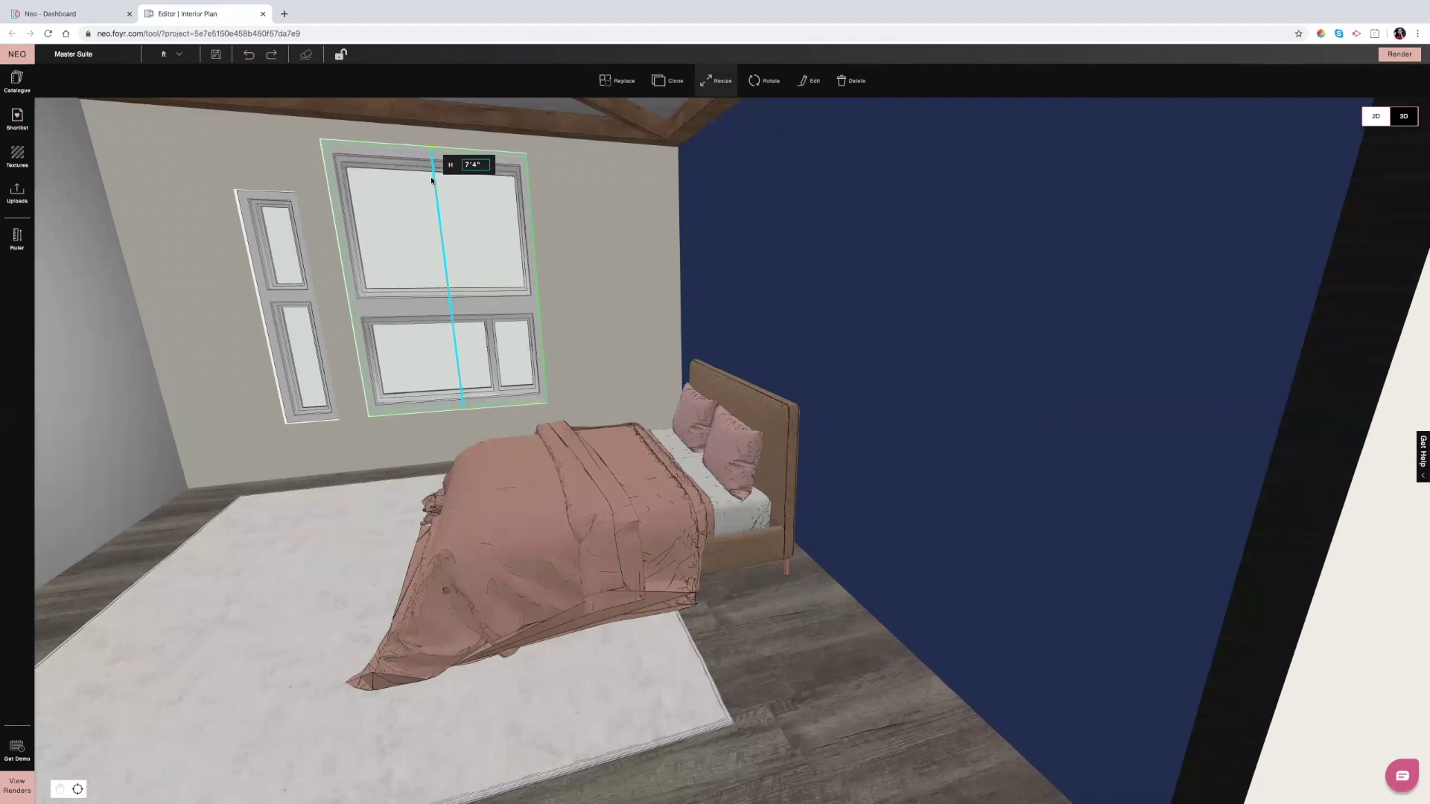
drag(430, 180, 433, 180)
click(434, 179)
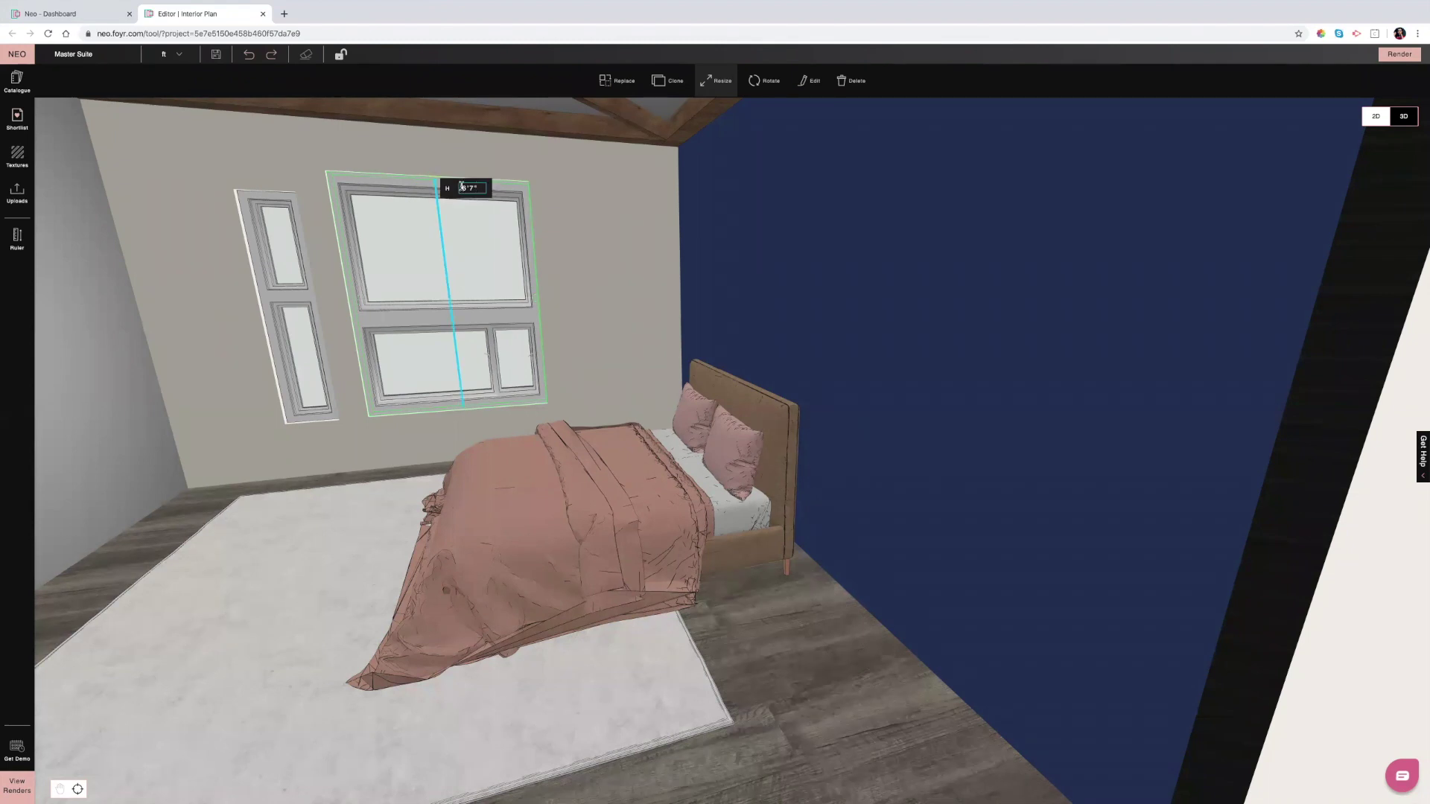
- Set the large window's height to 7 feet
click(472, 188)
key(BackSpace)
key(BackSpace)
key(BackSpace)
key(BackSpace)
text(7)
key(Return)
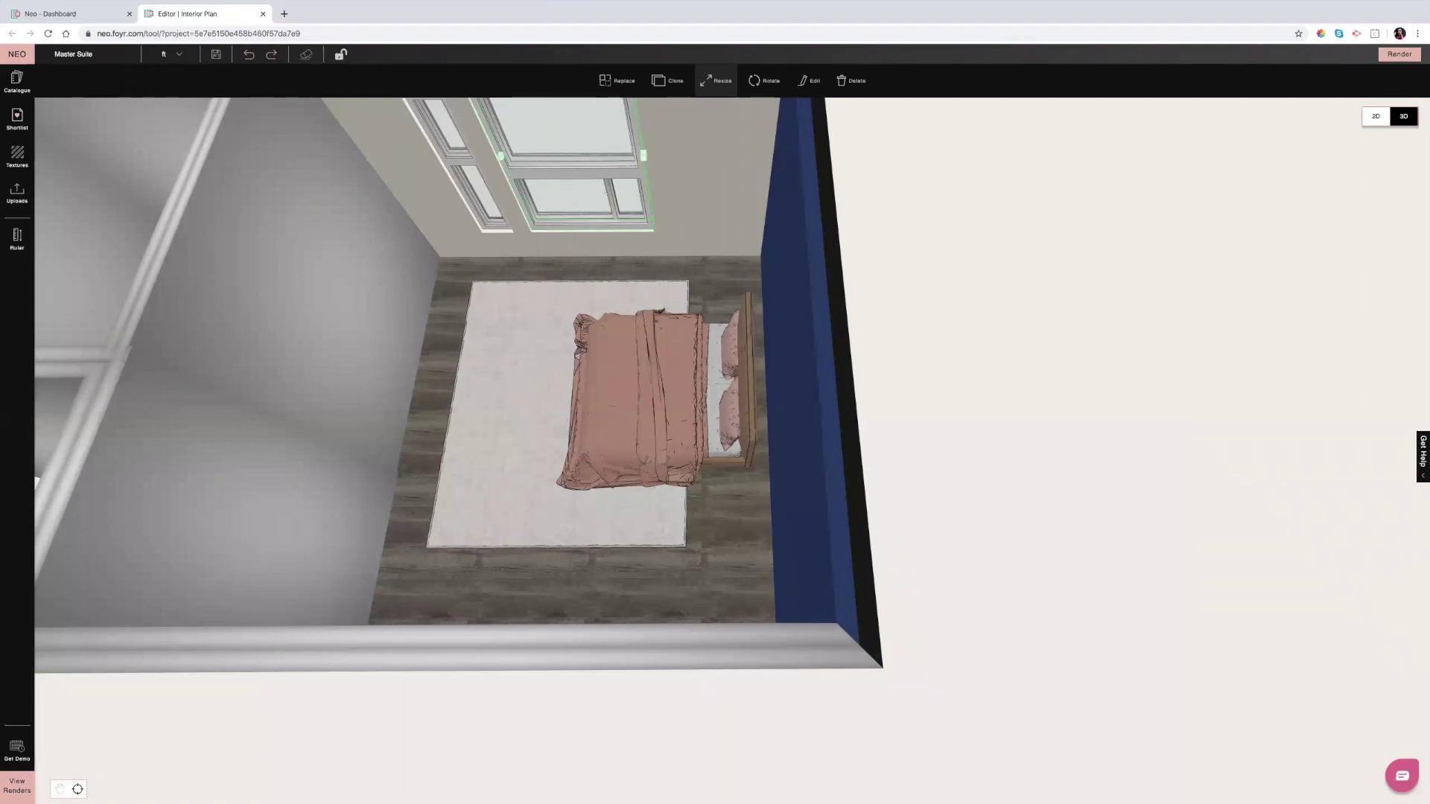
- In the 2D plan, move the large window closer to the narrow window, leaving about 4'7" to the bedroom's outer corner
click(1375, 117)
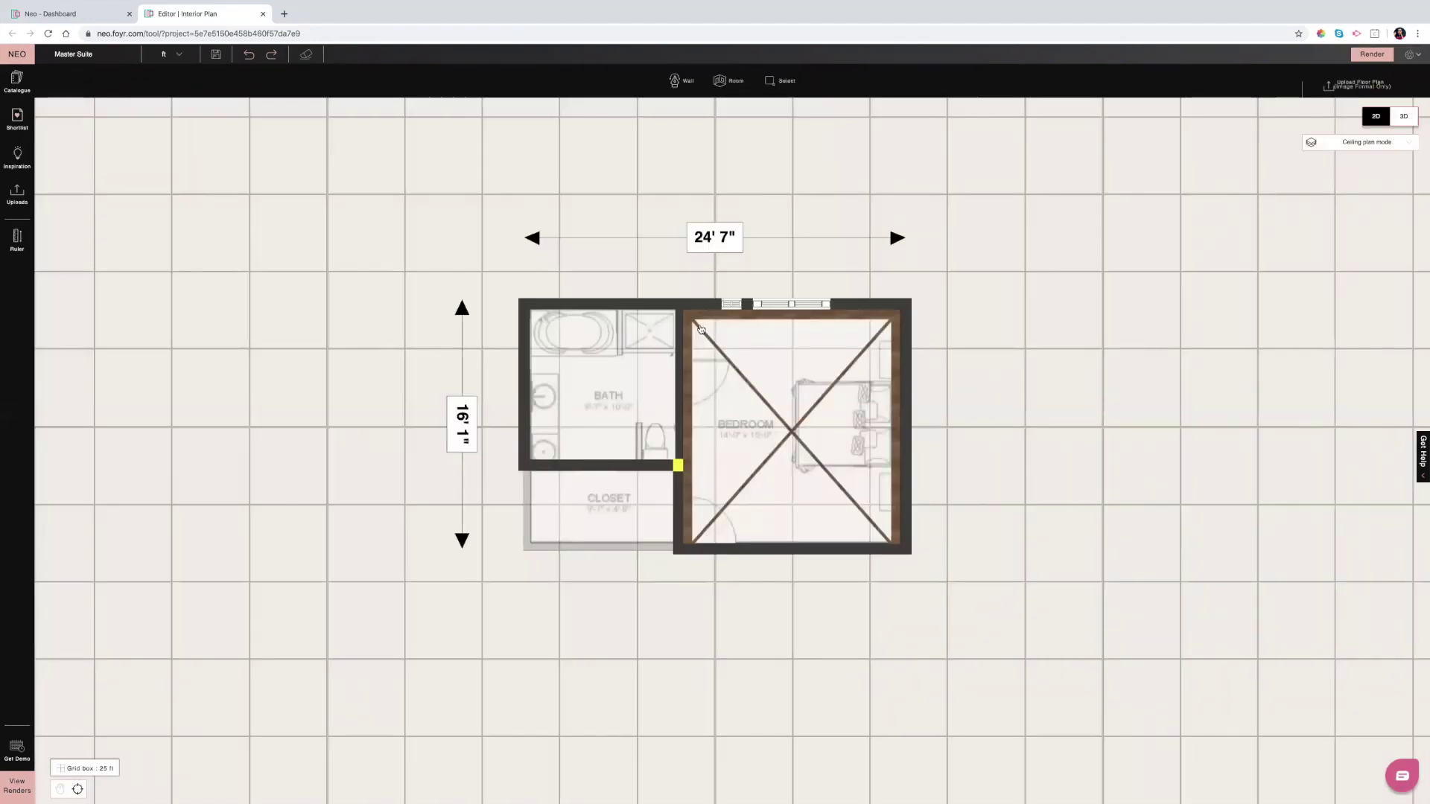
click(790, 303)
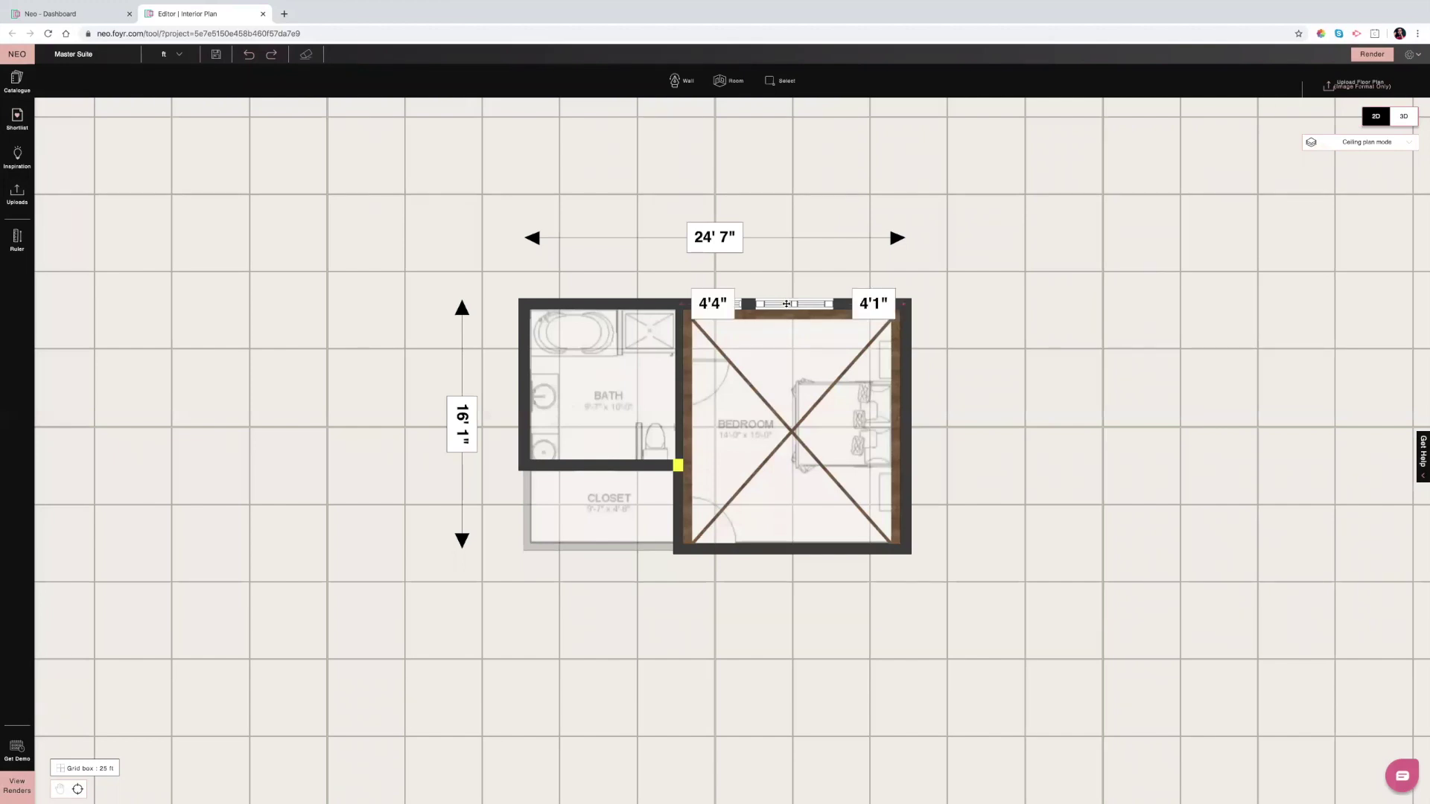
drag(787, 304, 782, 305)
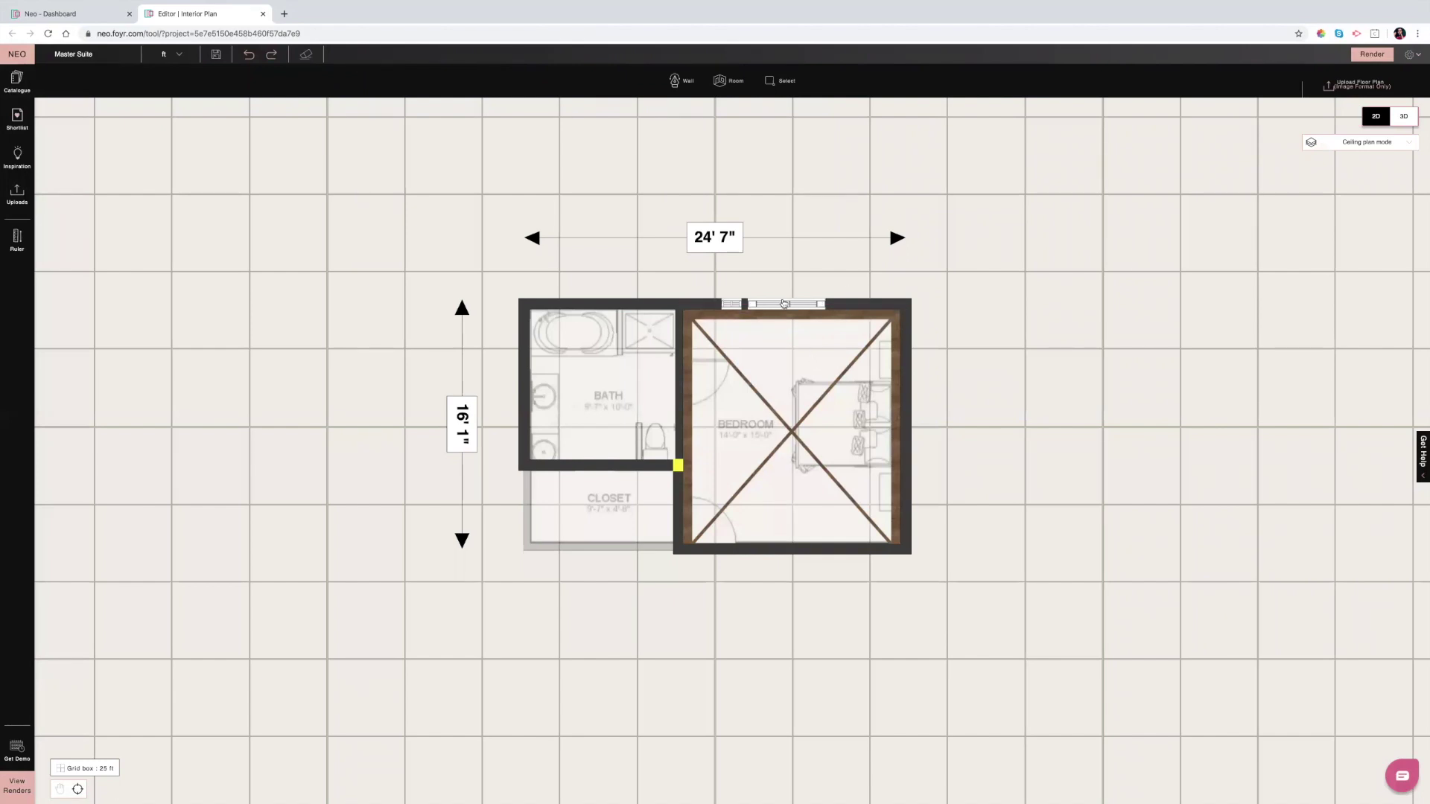
mouse_move(794, 303)
mouse_down()
mouse_move(808, 304)
mouse_move(785, 307)
mouse_up()
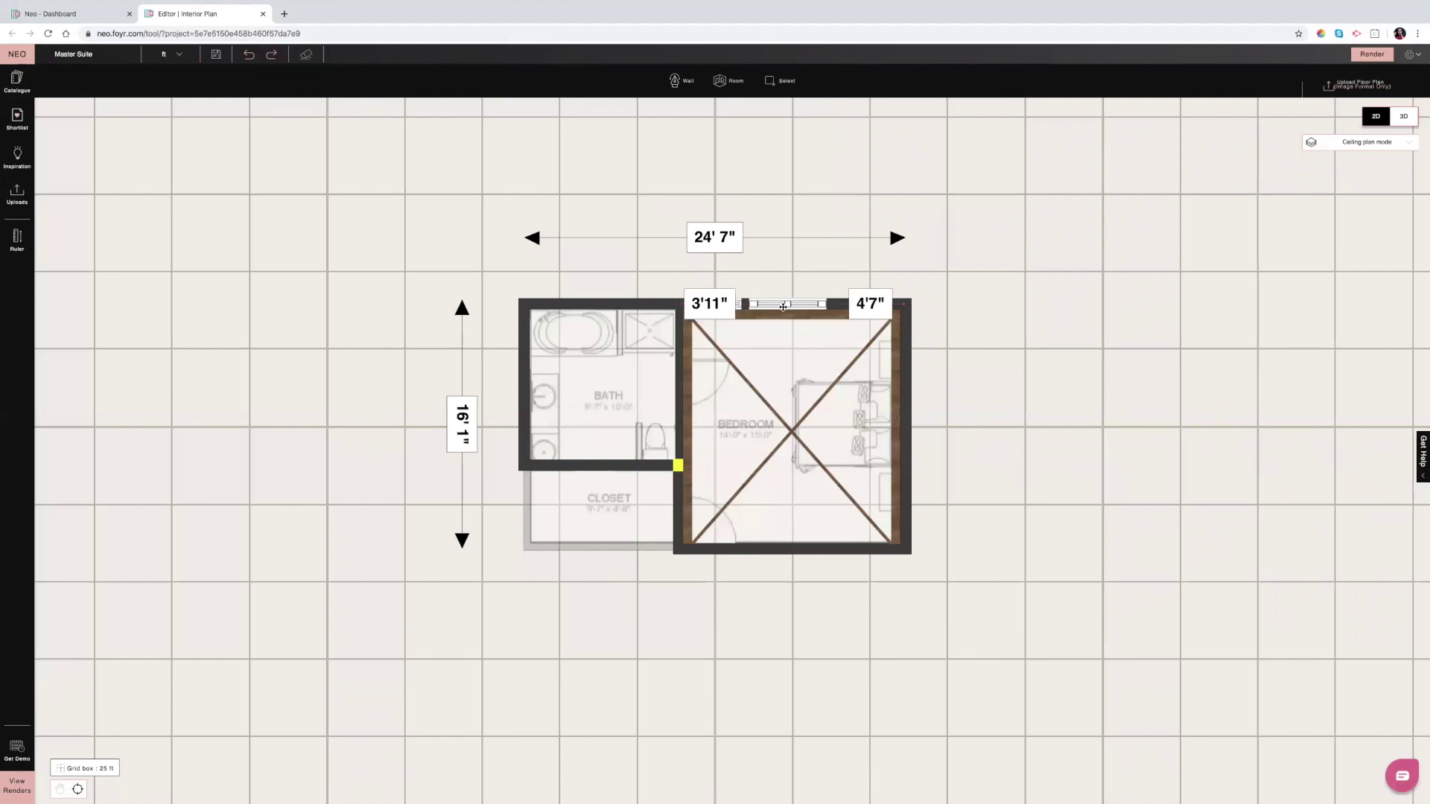
- With the ruler, measure from the window wall into the bedroom, and from the outer corner to the large window
click(15, 249)
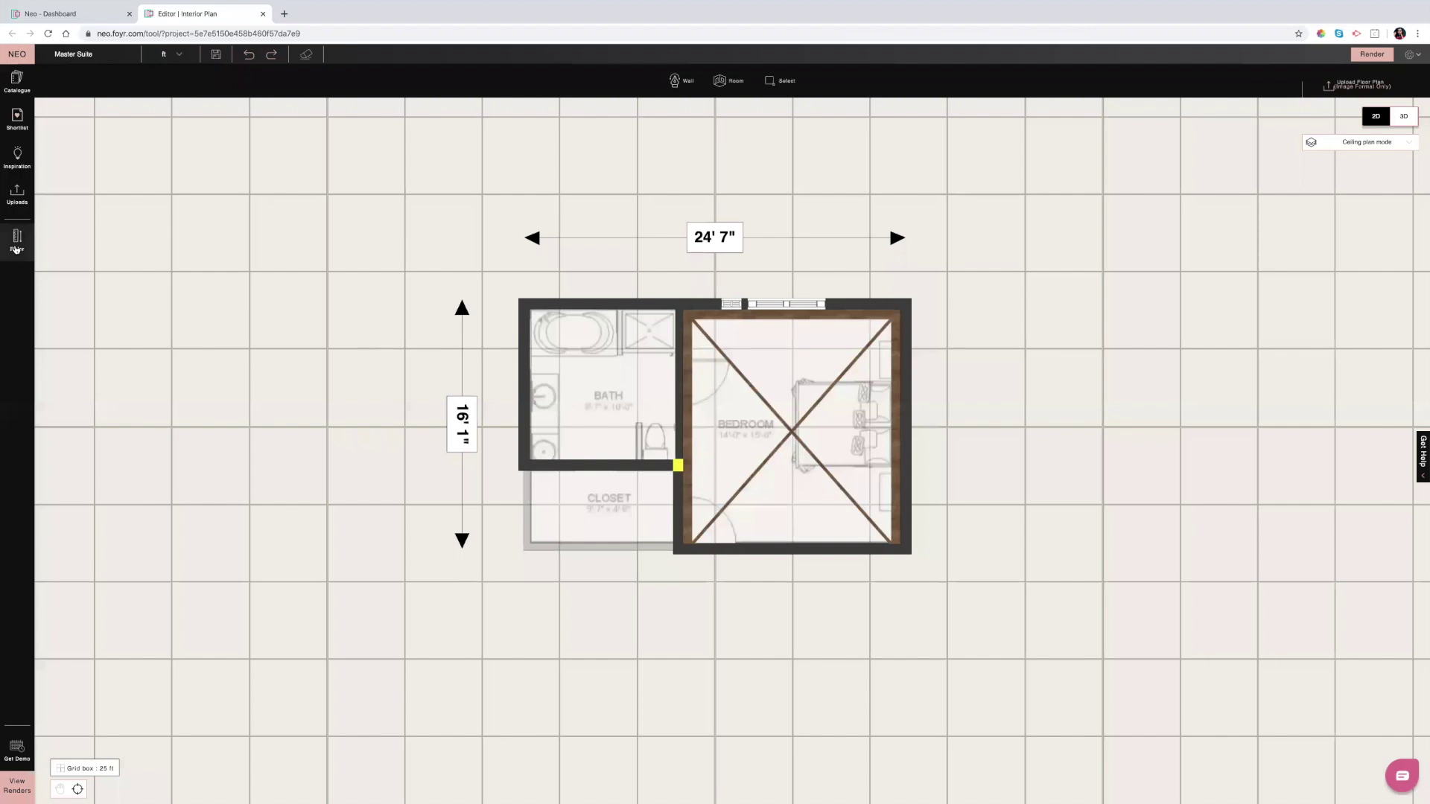
click(16, 240)
drag(697, 289, 699, 398)
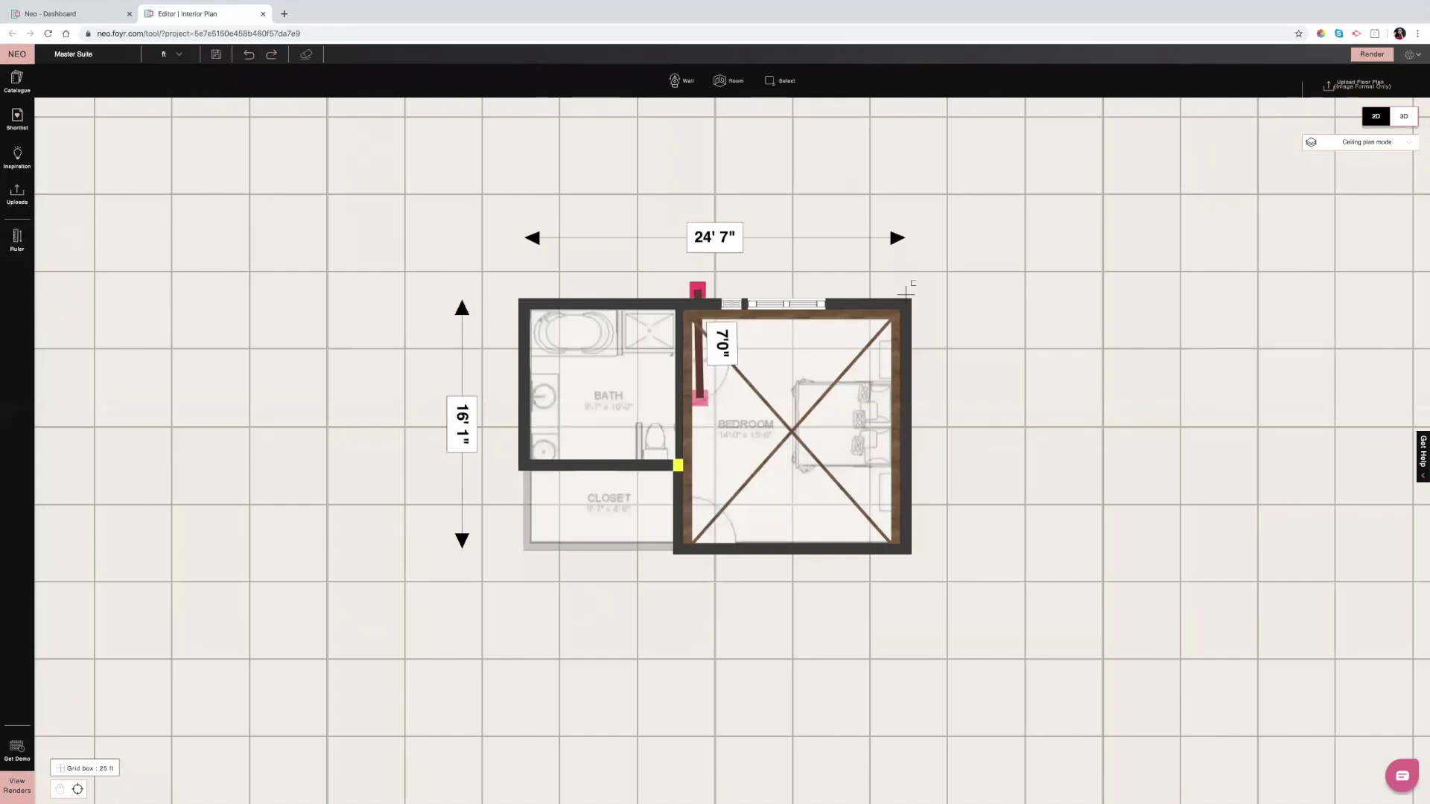
drag(900, 291, 824, 292)
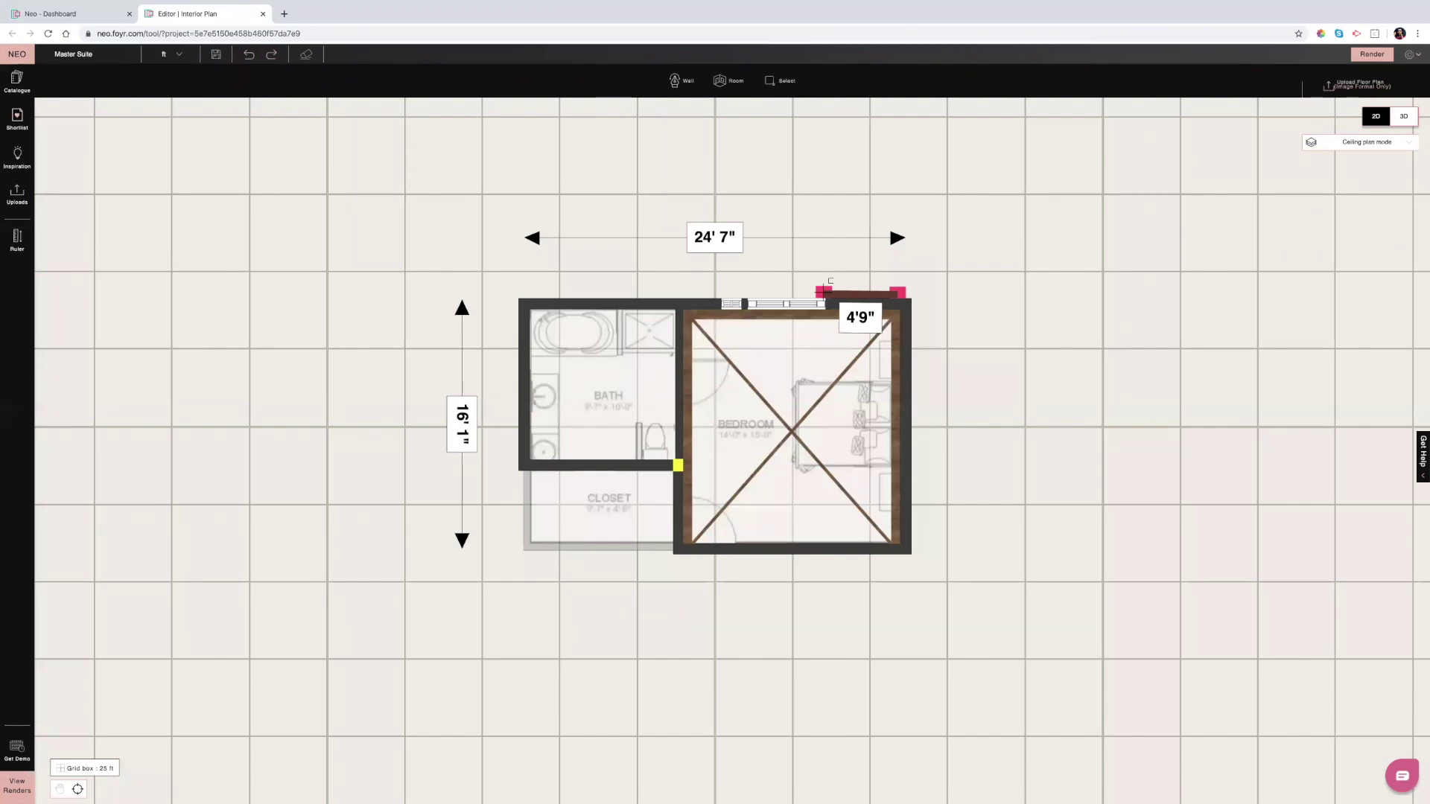
click(468, 190)
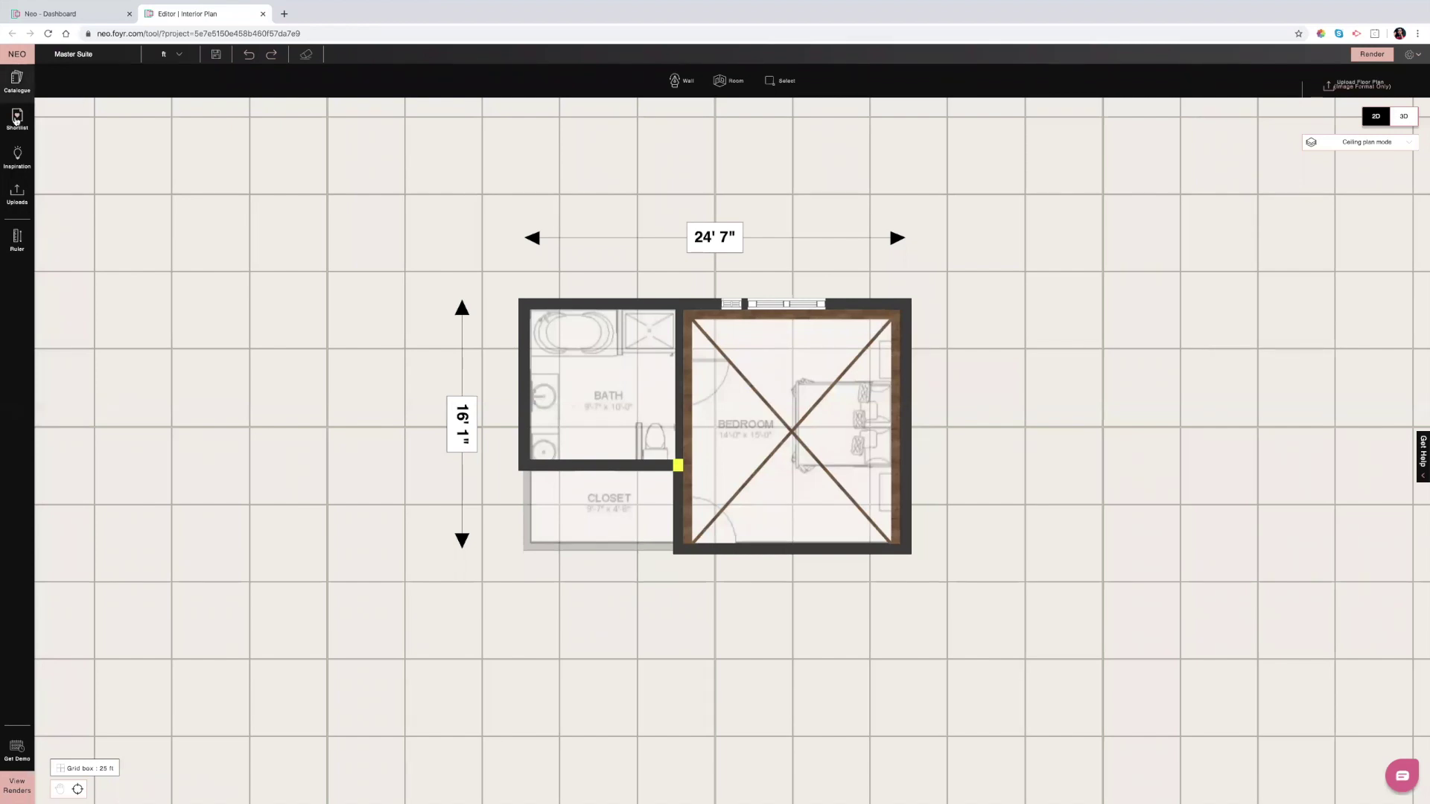
- Search the catalogue for Door, place the White Single Door at the bedroom doorway opposite the windows, and open its element settings
click(29, 92)
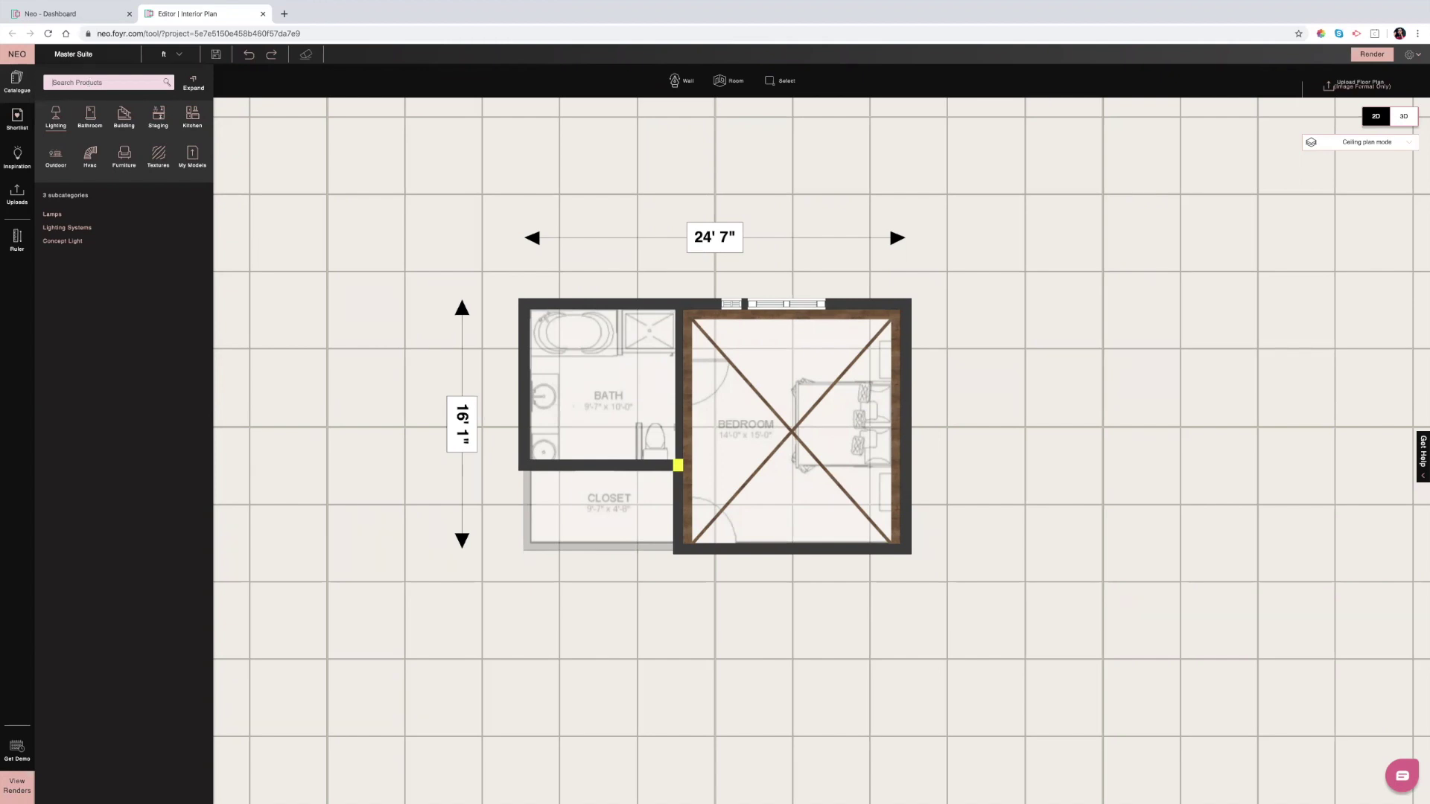
text(Door)
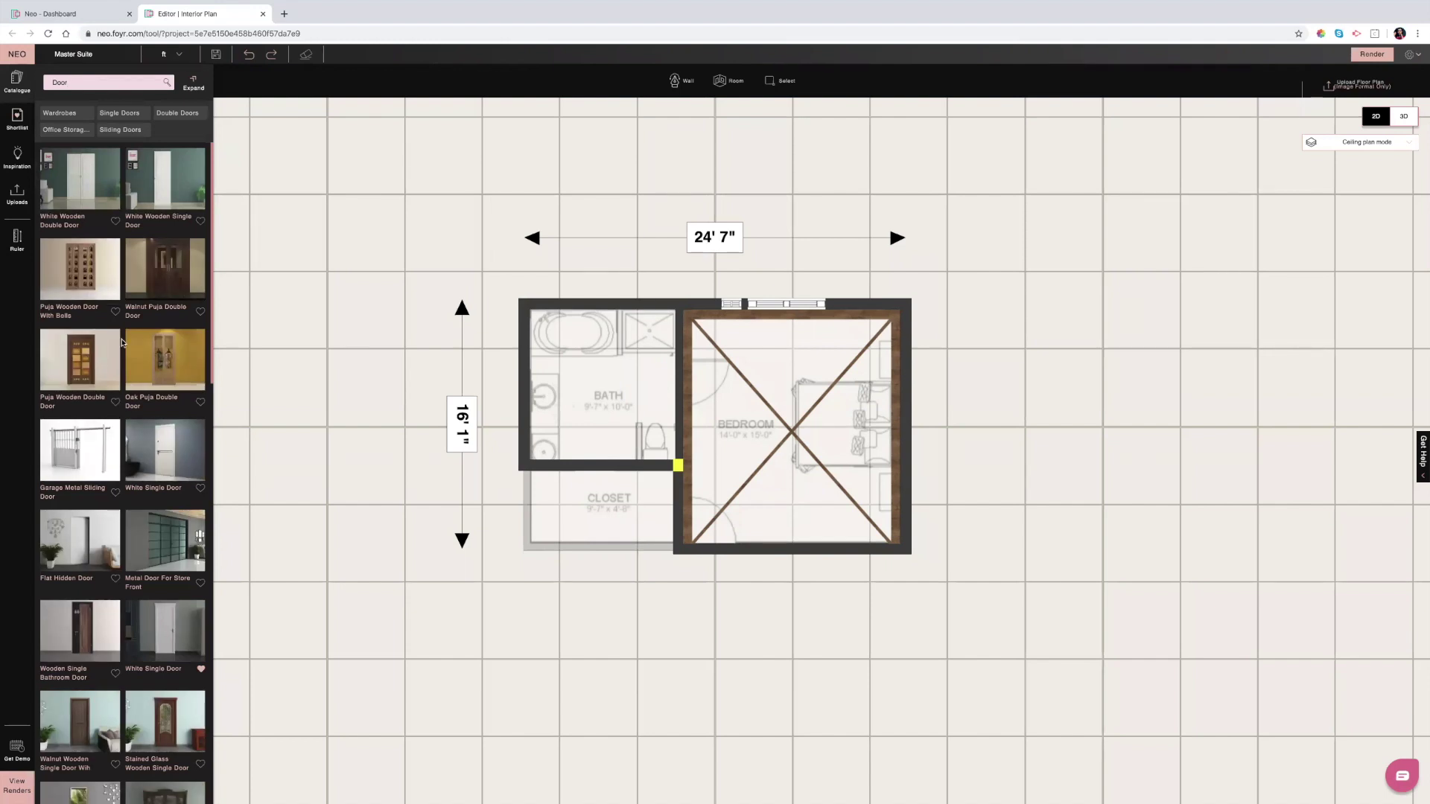
scroll(186, 491, down, 2)
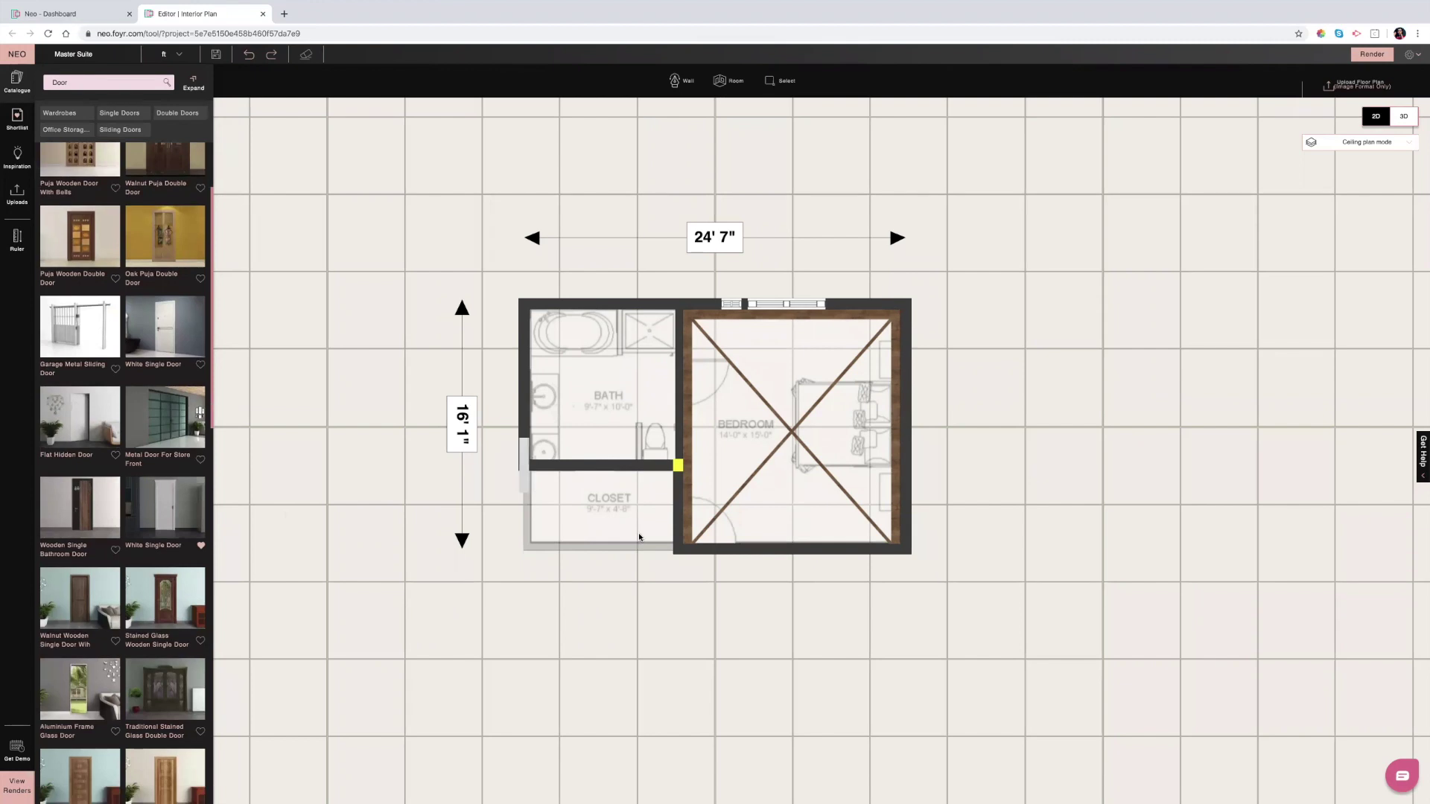
drag(734, 551, 715, 552)
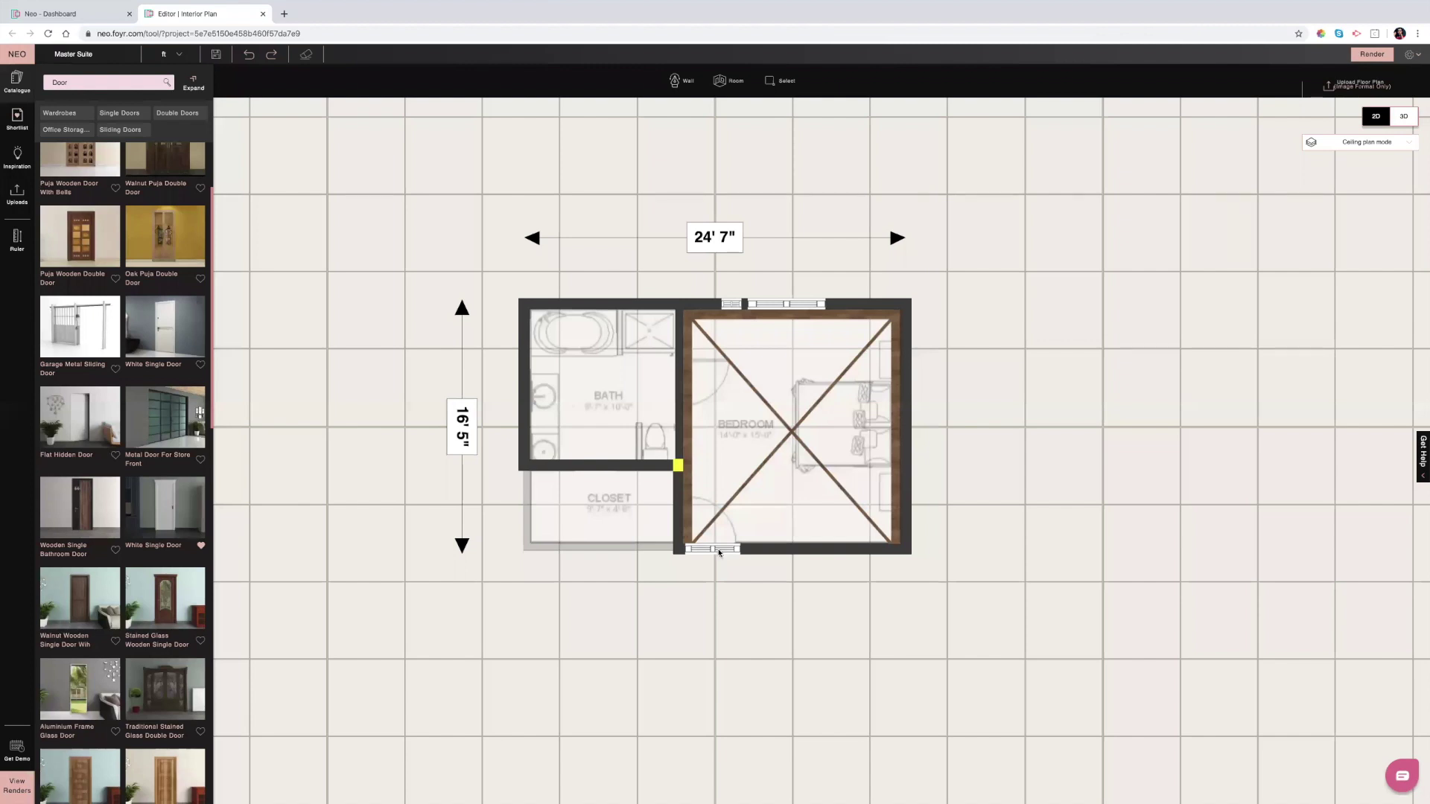
click(719, 553)
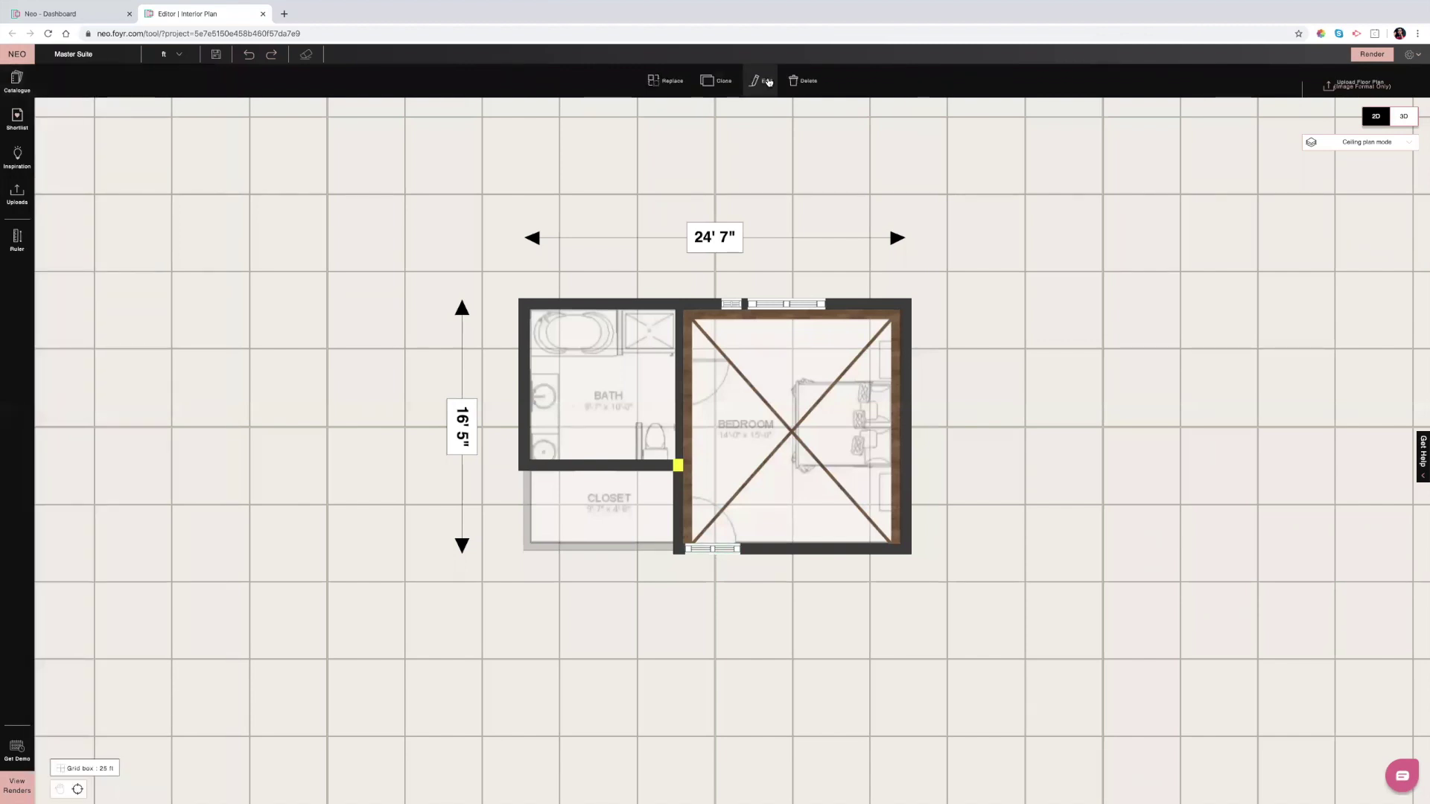
click(768, 82)
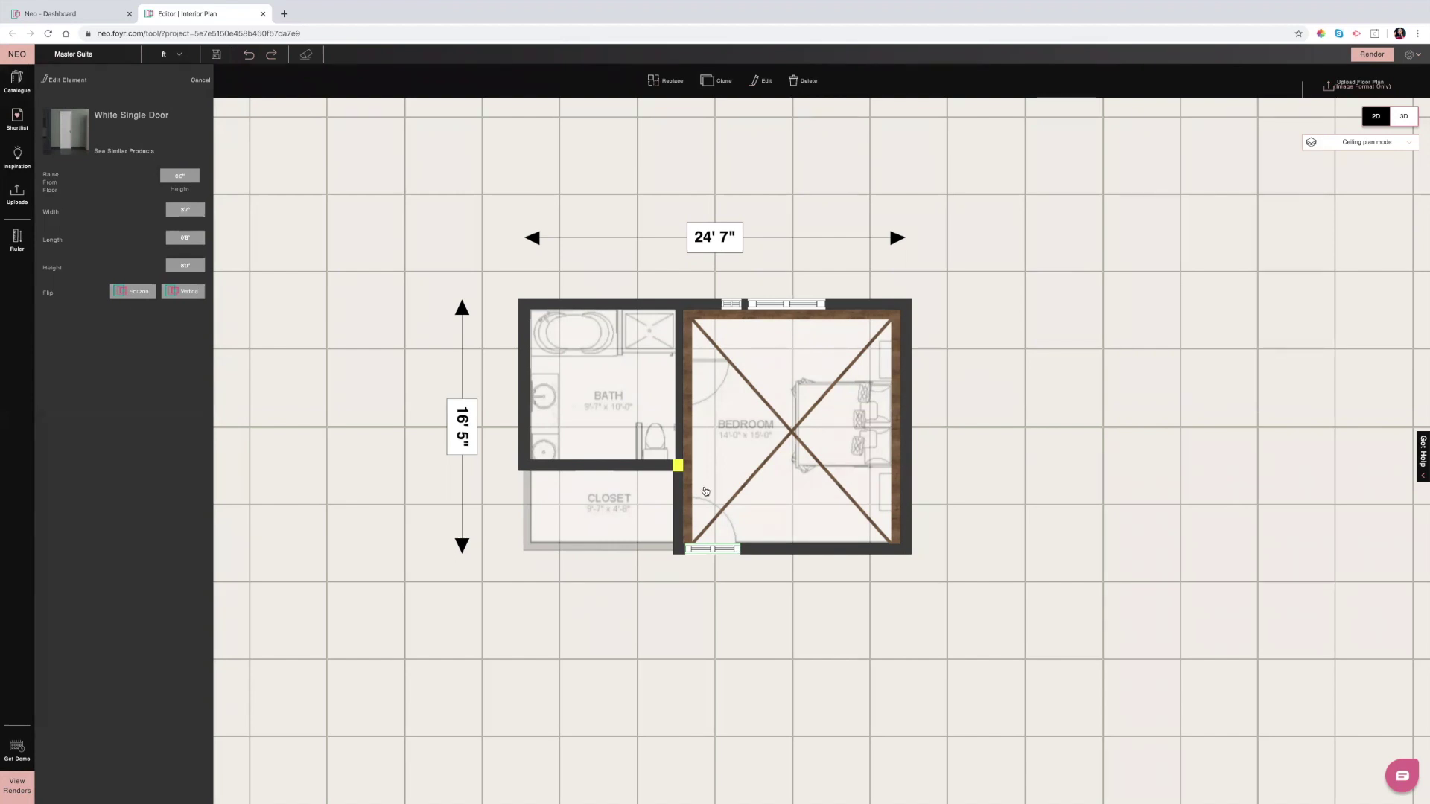
- Return to the 3D view and look over the two windows and the bedroom from close up and from eye level
click(1407, 125)
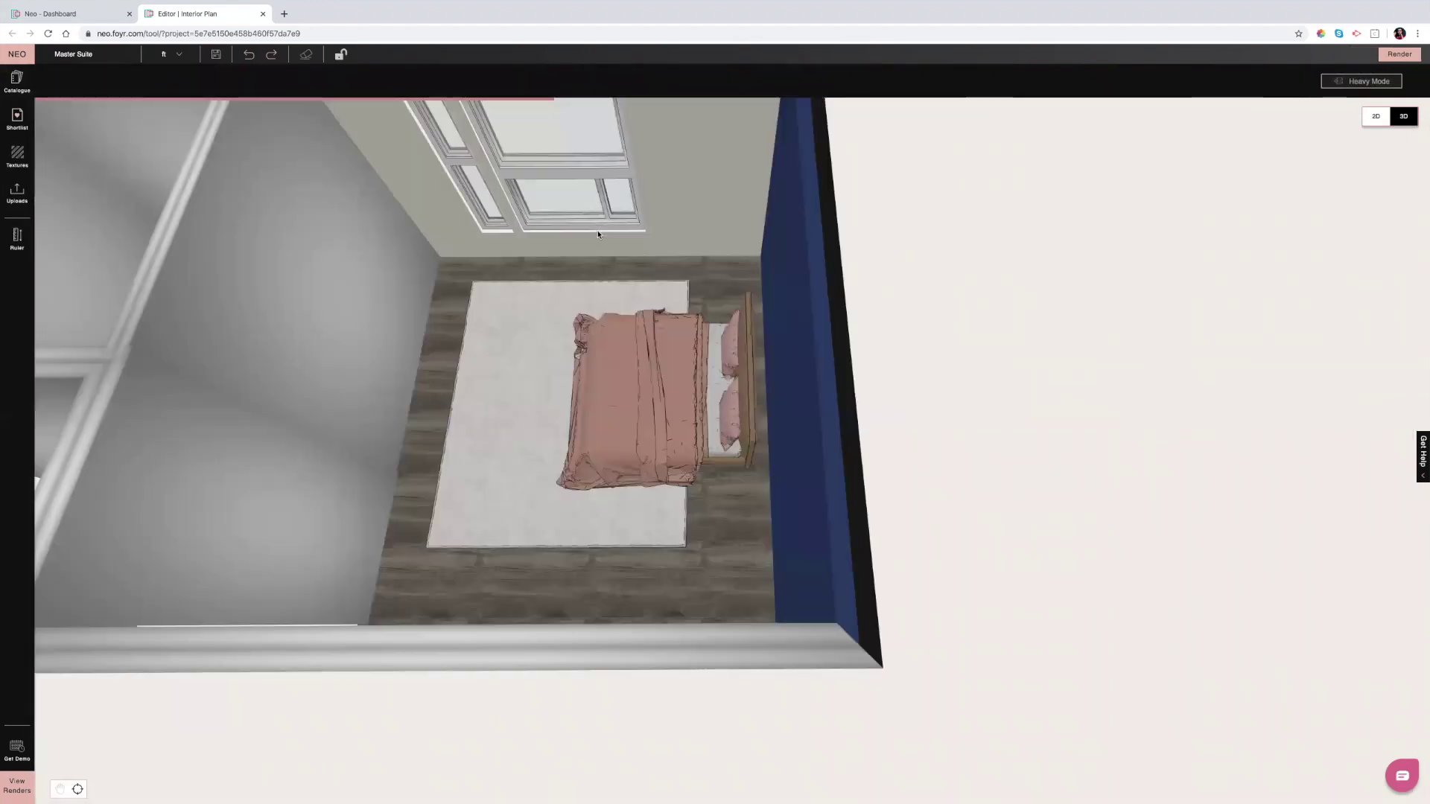
click(593, 210)
scroll(782, 315, up, 5)
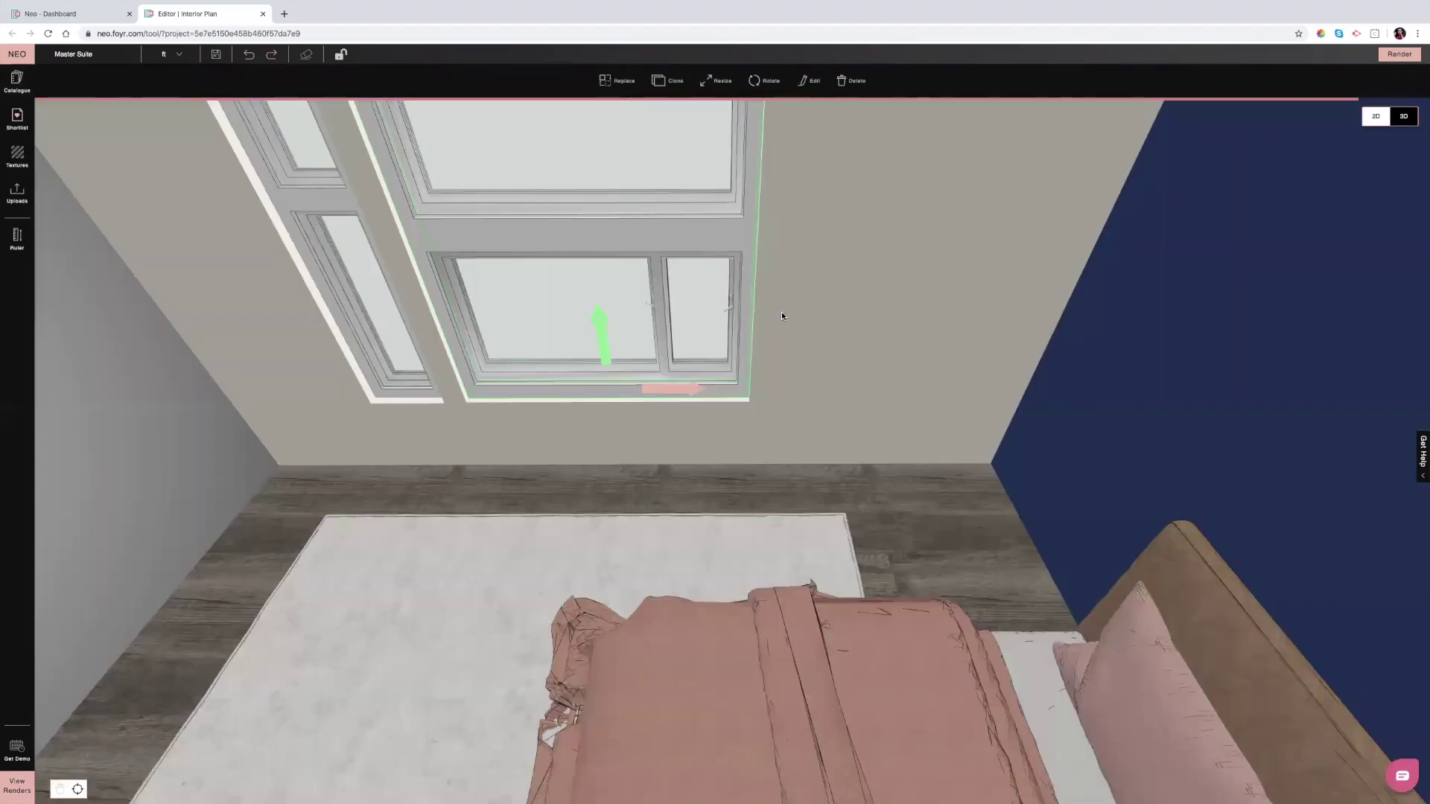
scroll(780, 316, down, 3)
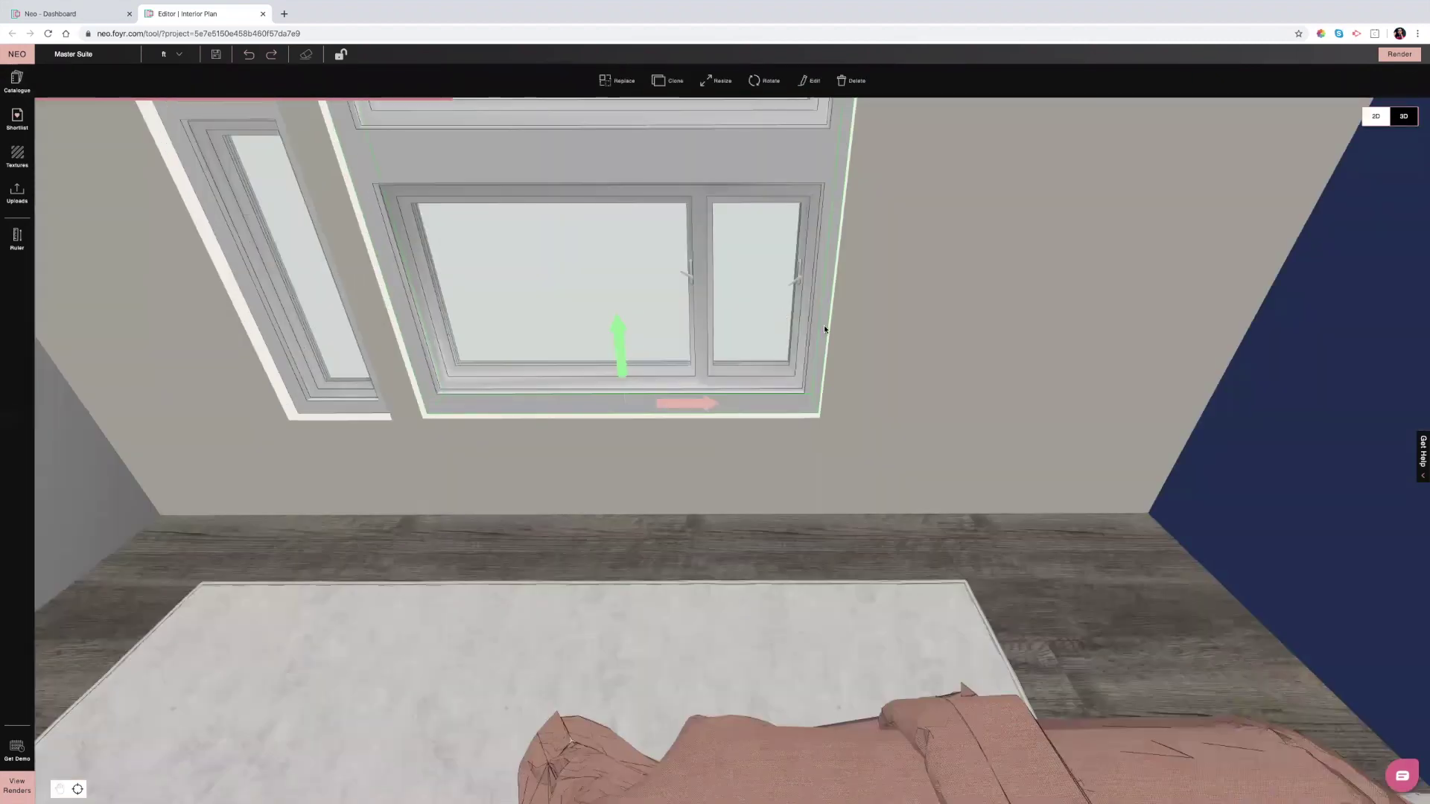
drag(824, 322, 731, 160)
scroll(934, 328, down, 3)
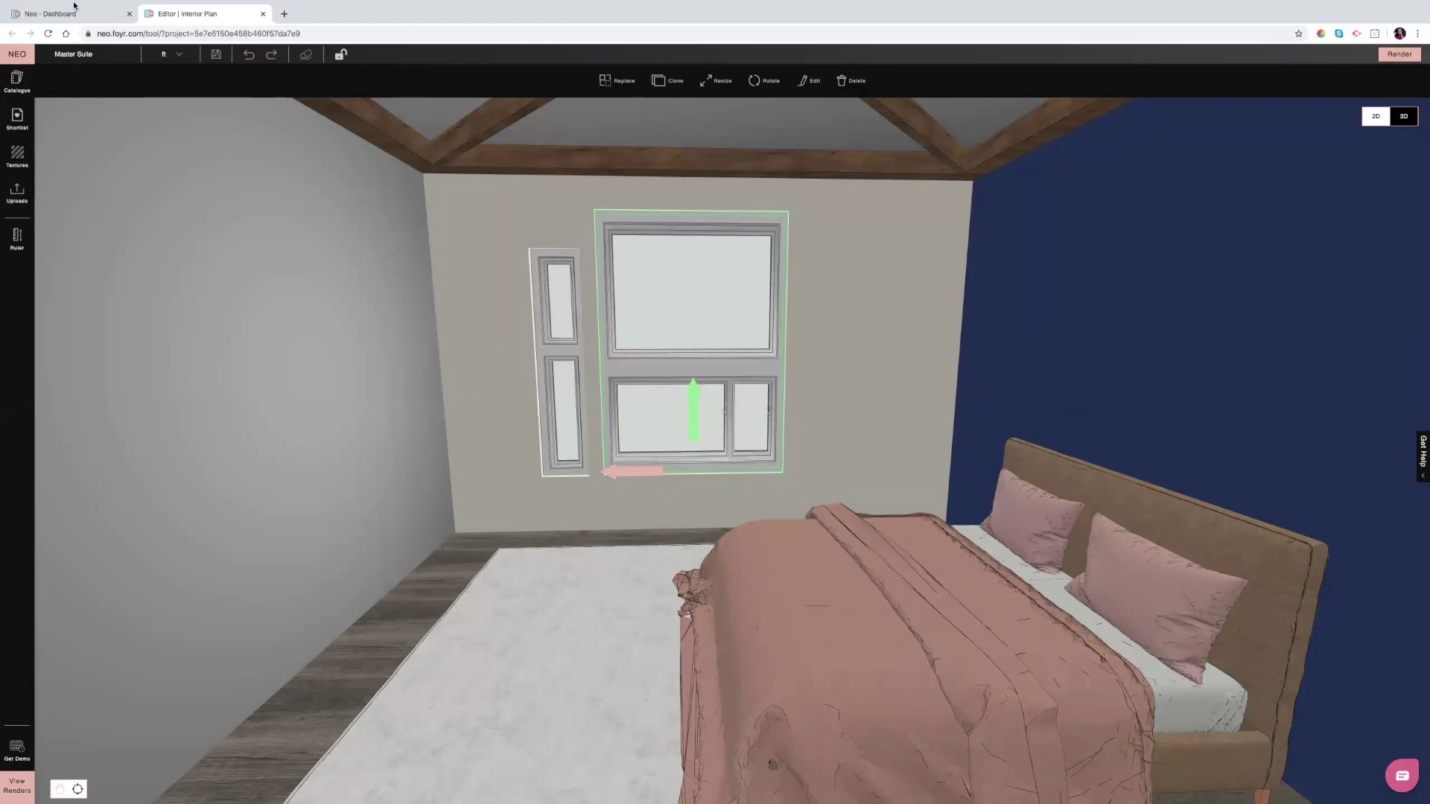
click(33, 20)
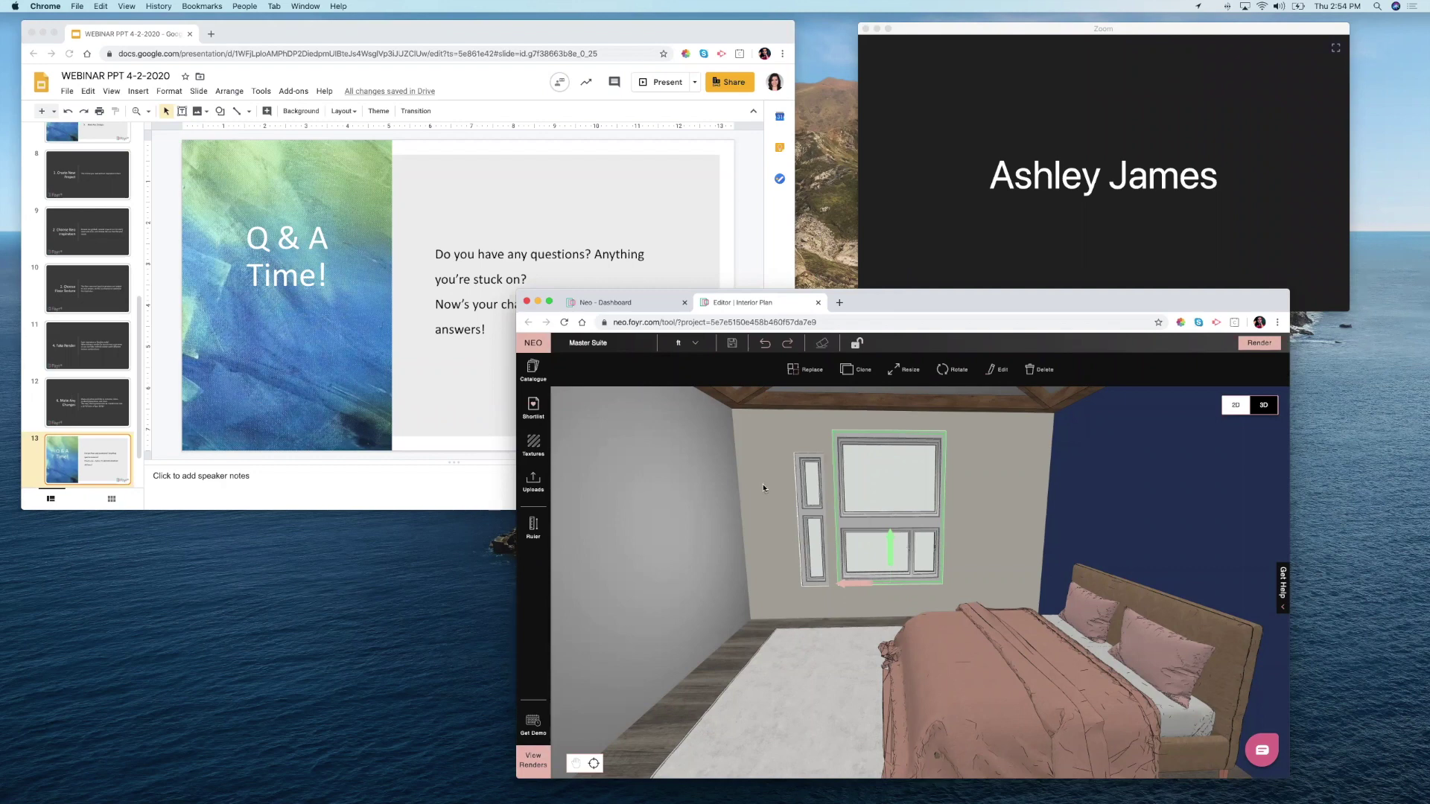
scroll(763, 487, up, 2)
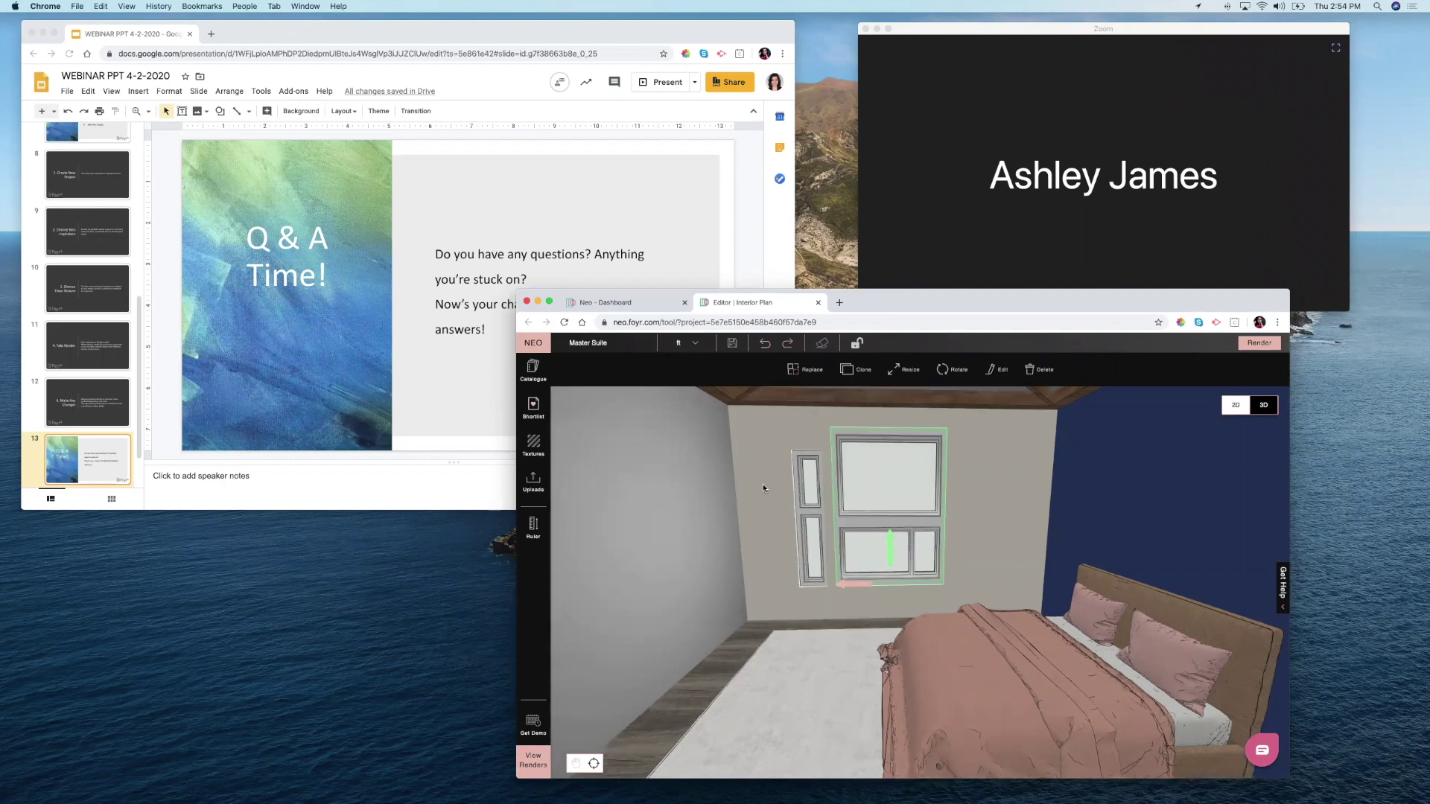
click(535, 446)
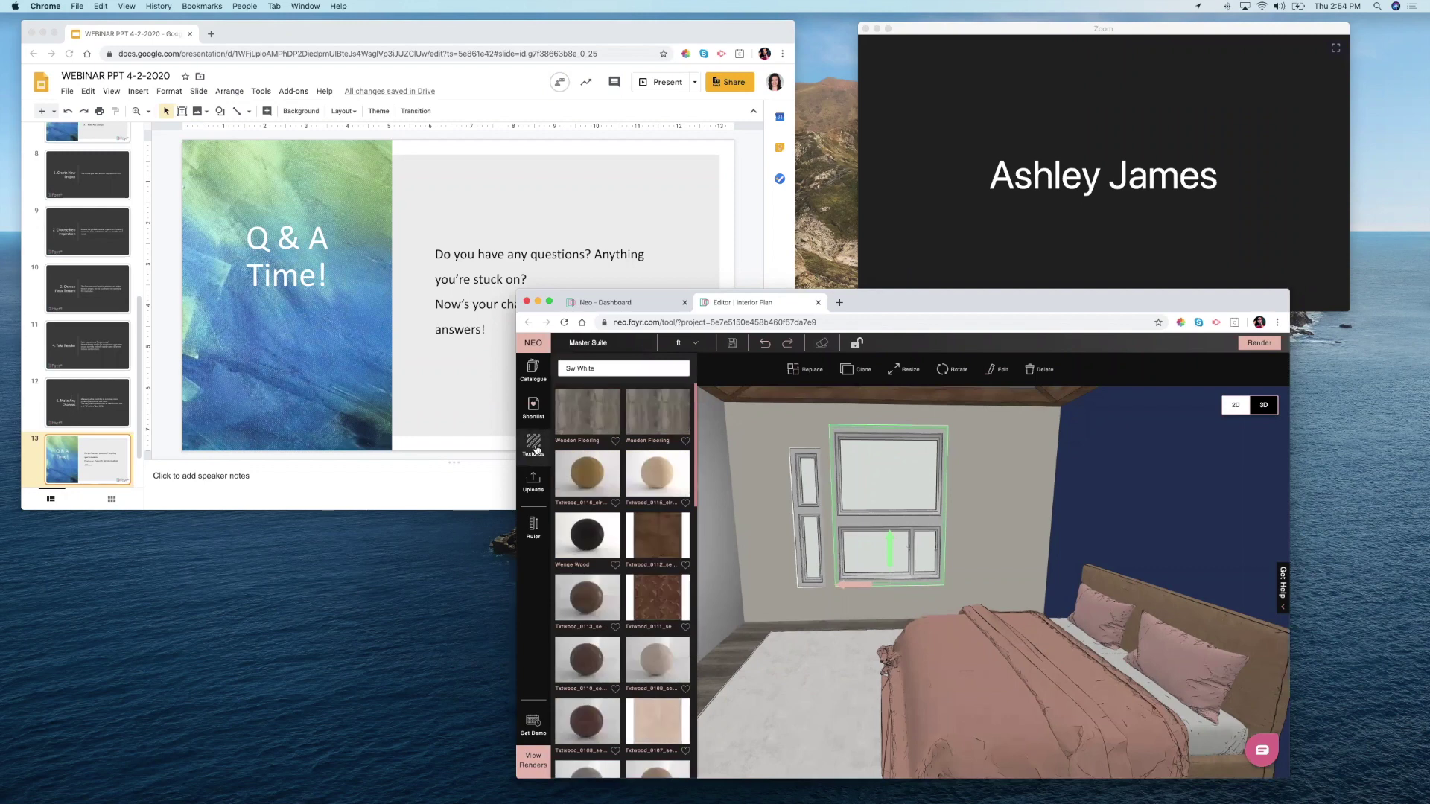
click(578, 368)
click(759, 449)
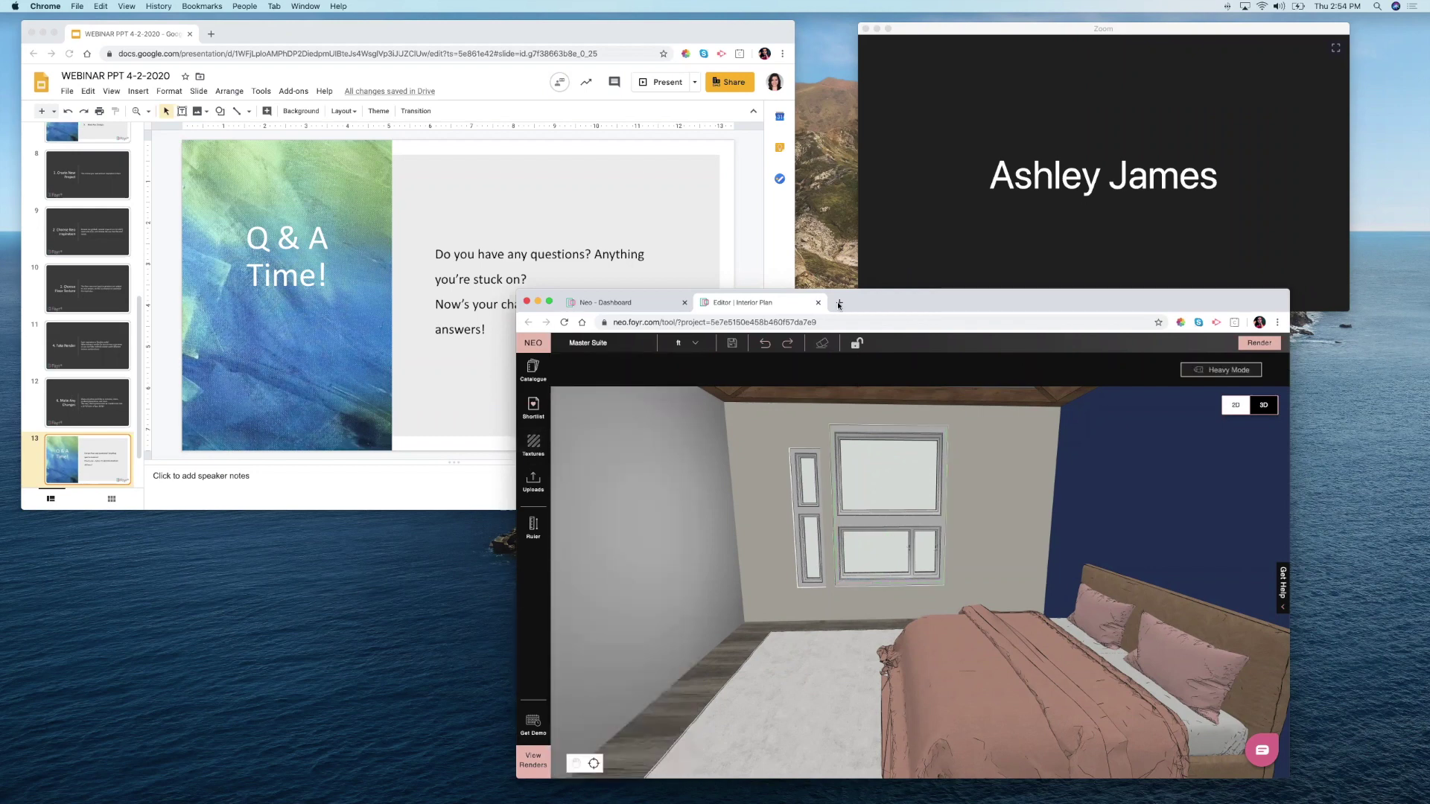
- Search Google for sherwin williams in a new browser tab
click(840, 302)
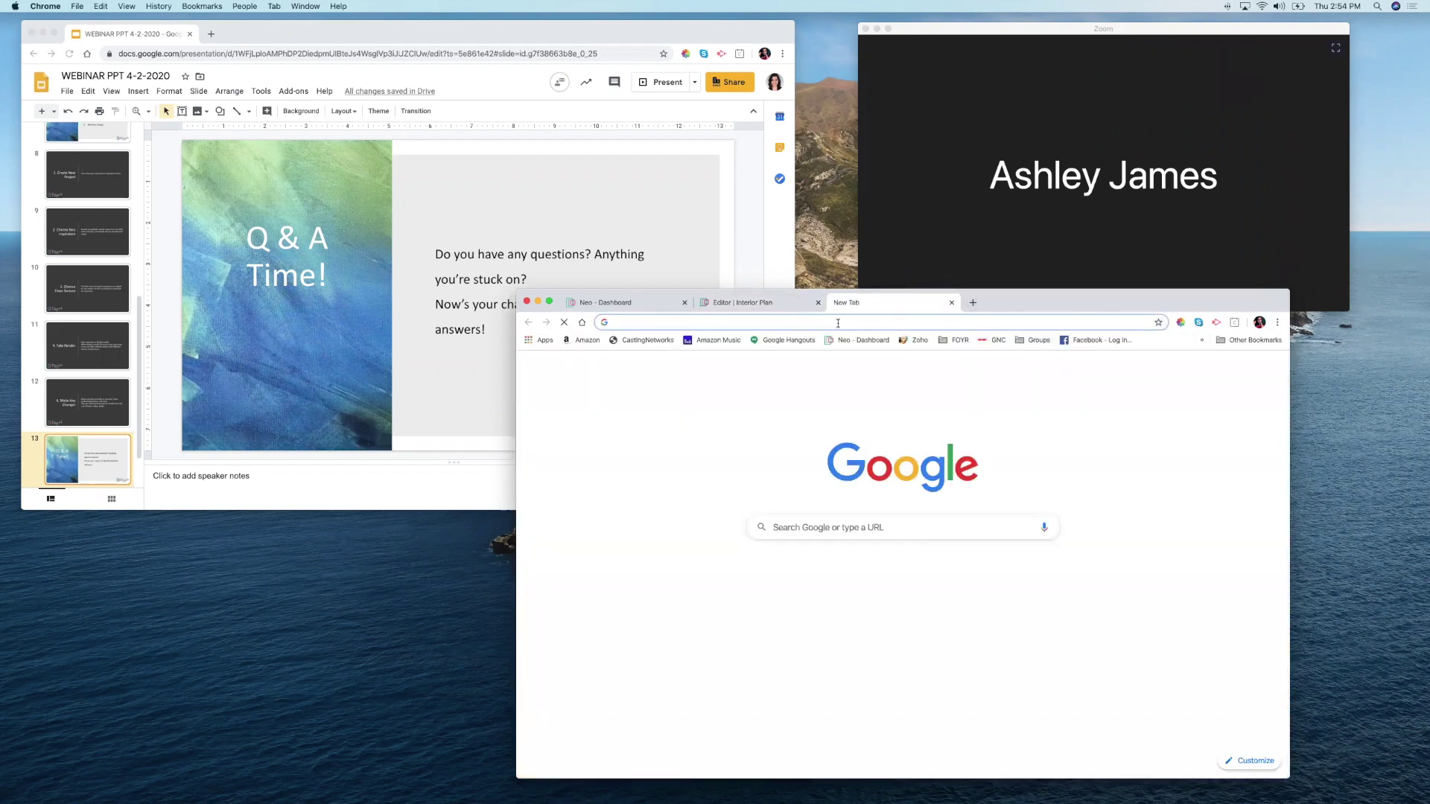
text(sherwn)
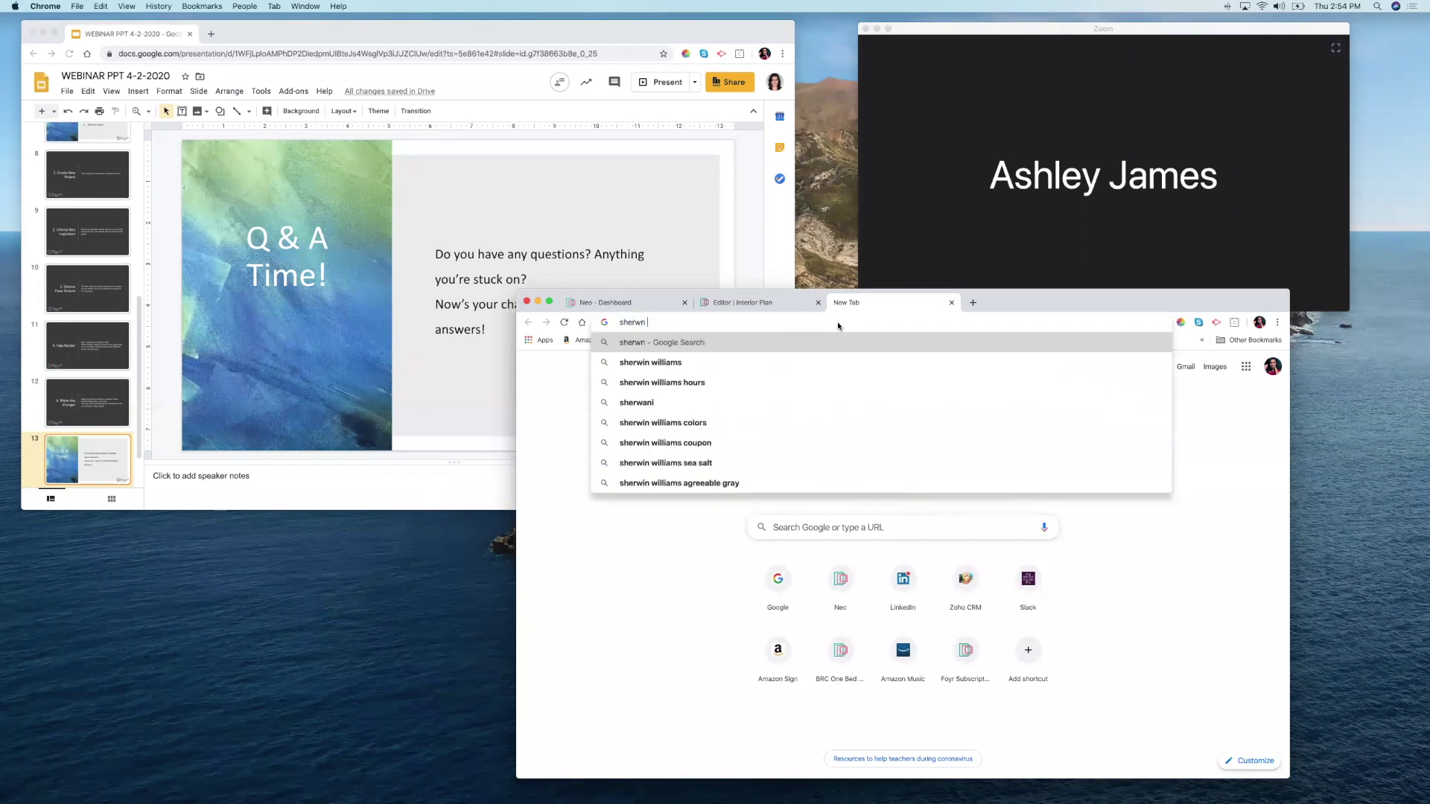
key(Down)
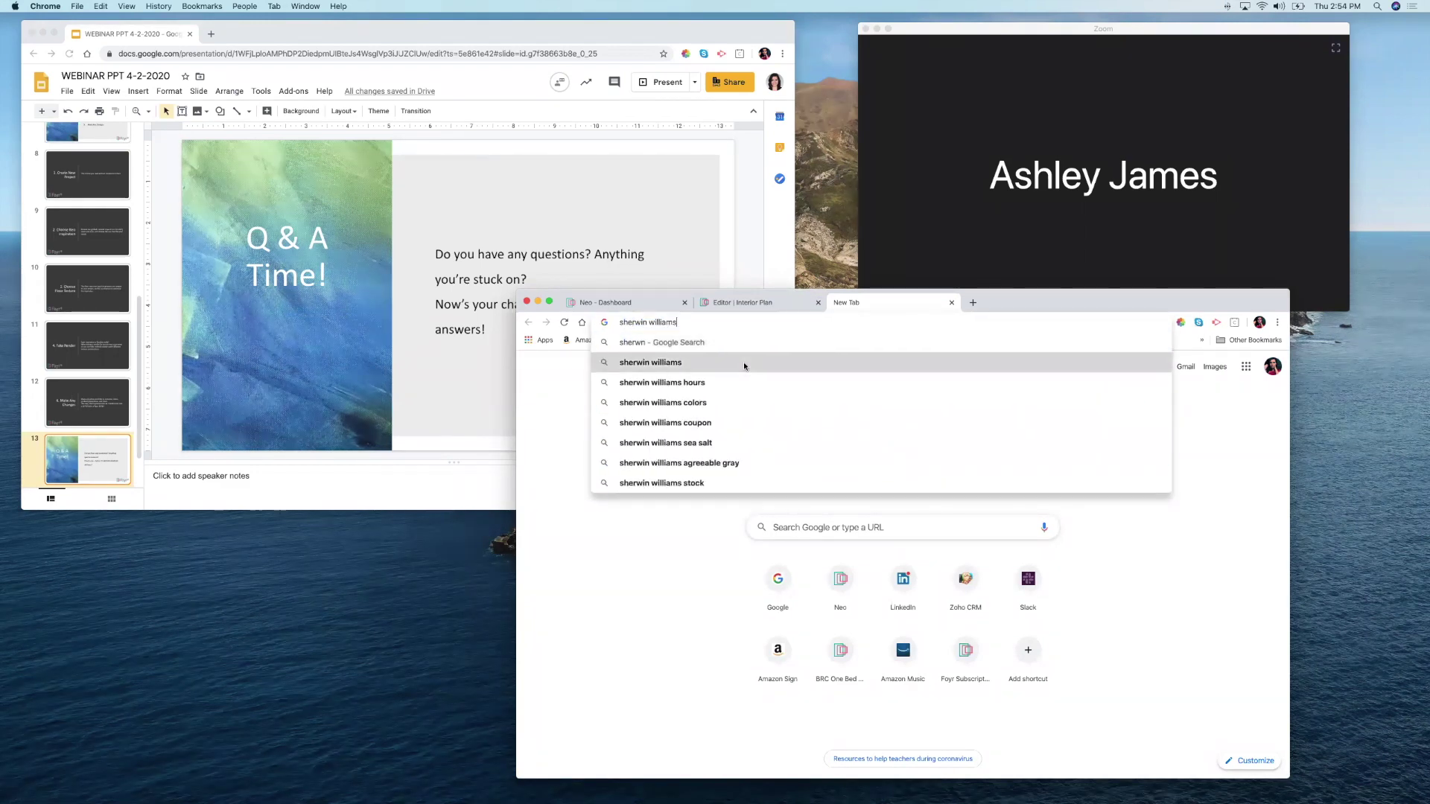
key(Return)
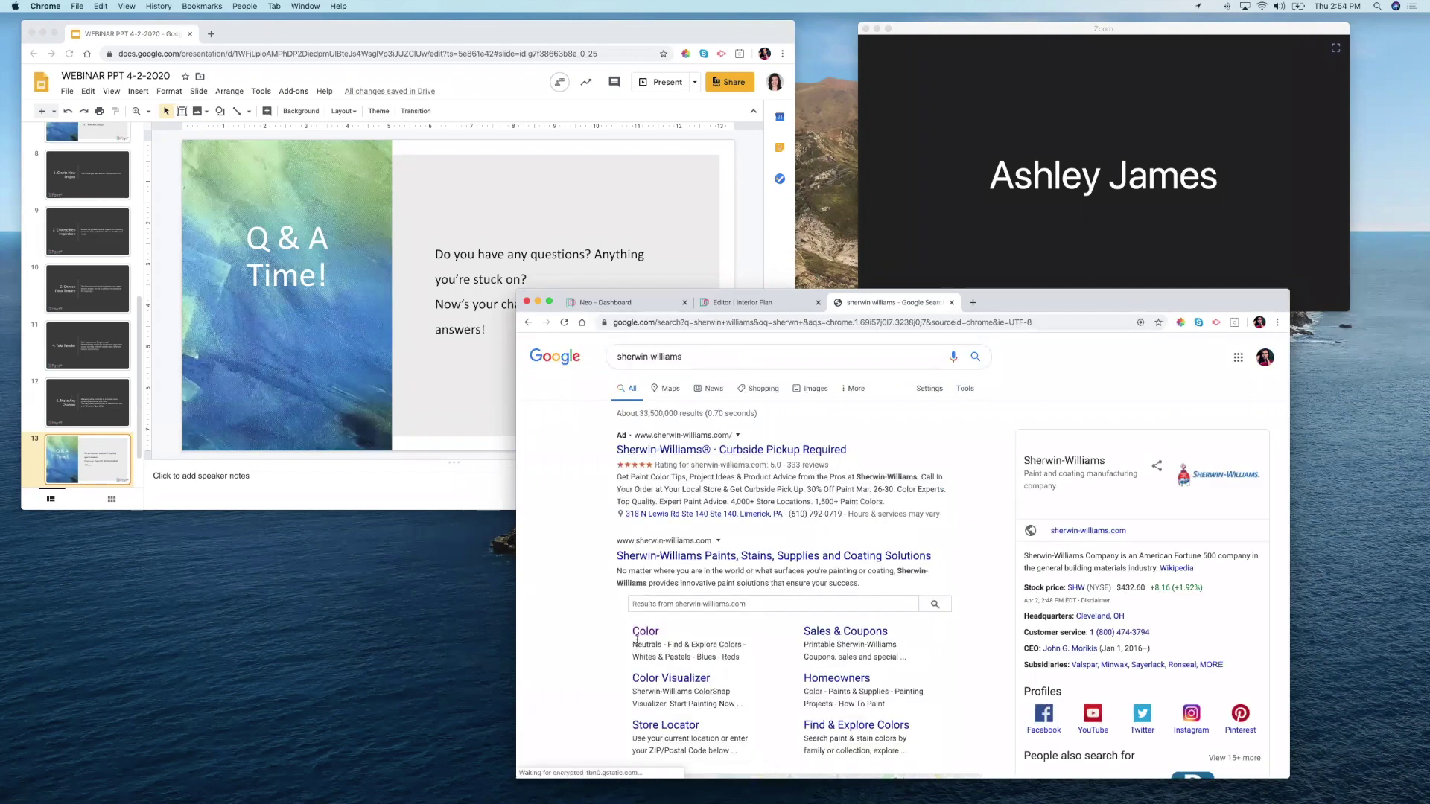
- Open the Sherwin-Williams color pages and pick the SW 7071 Gray Screen swatch among the neutrals
click(644, 636)
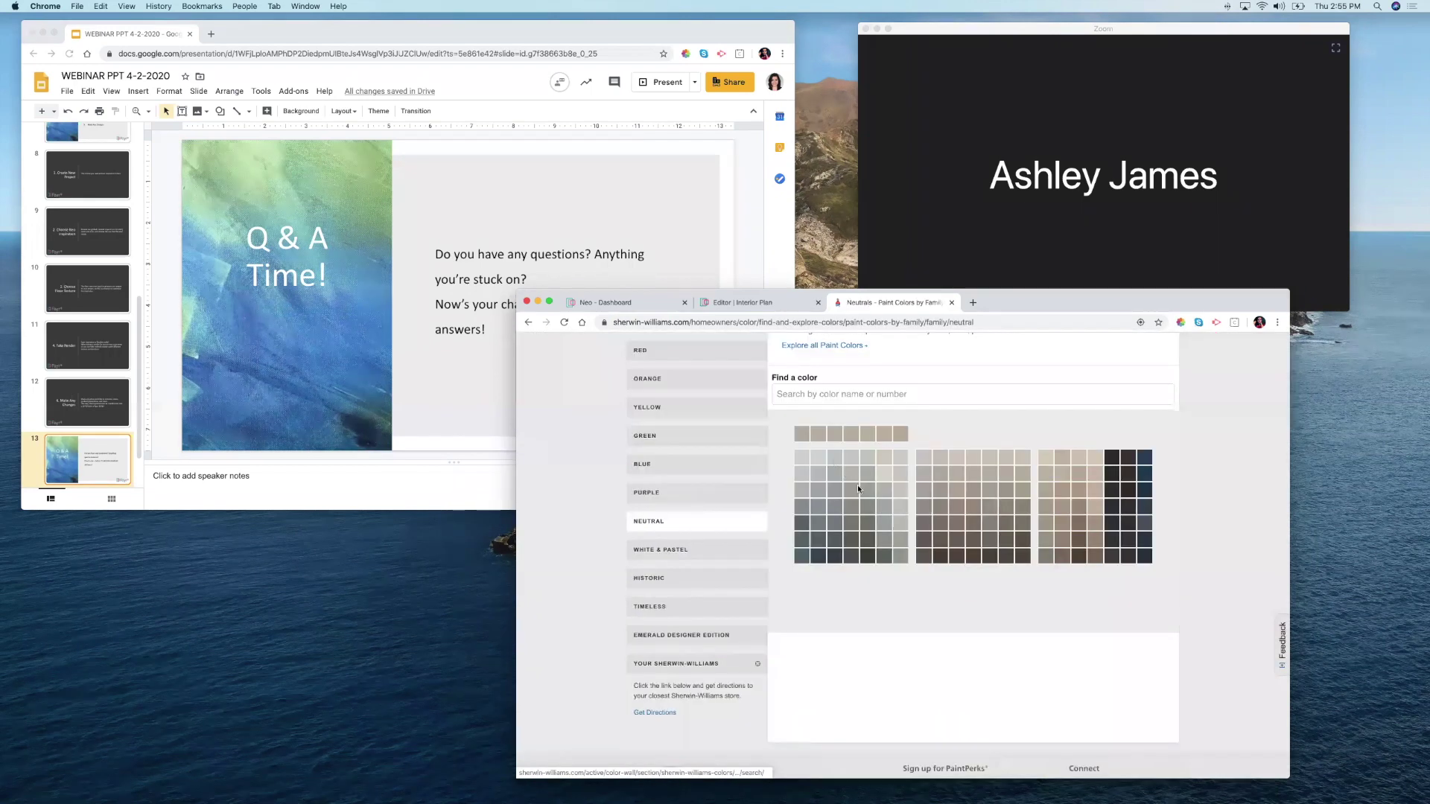
click(868, 493)
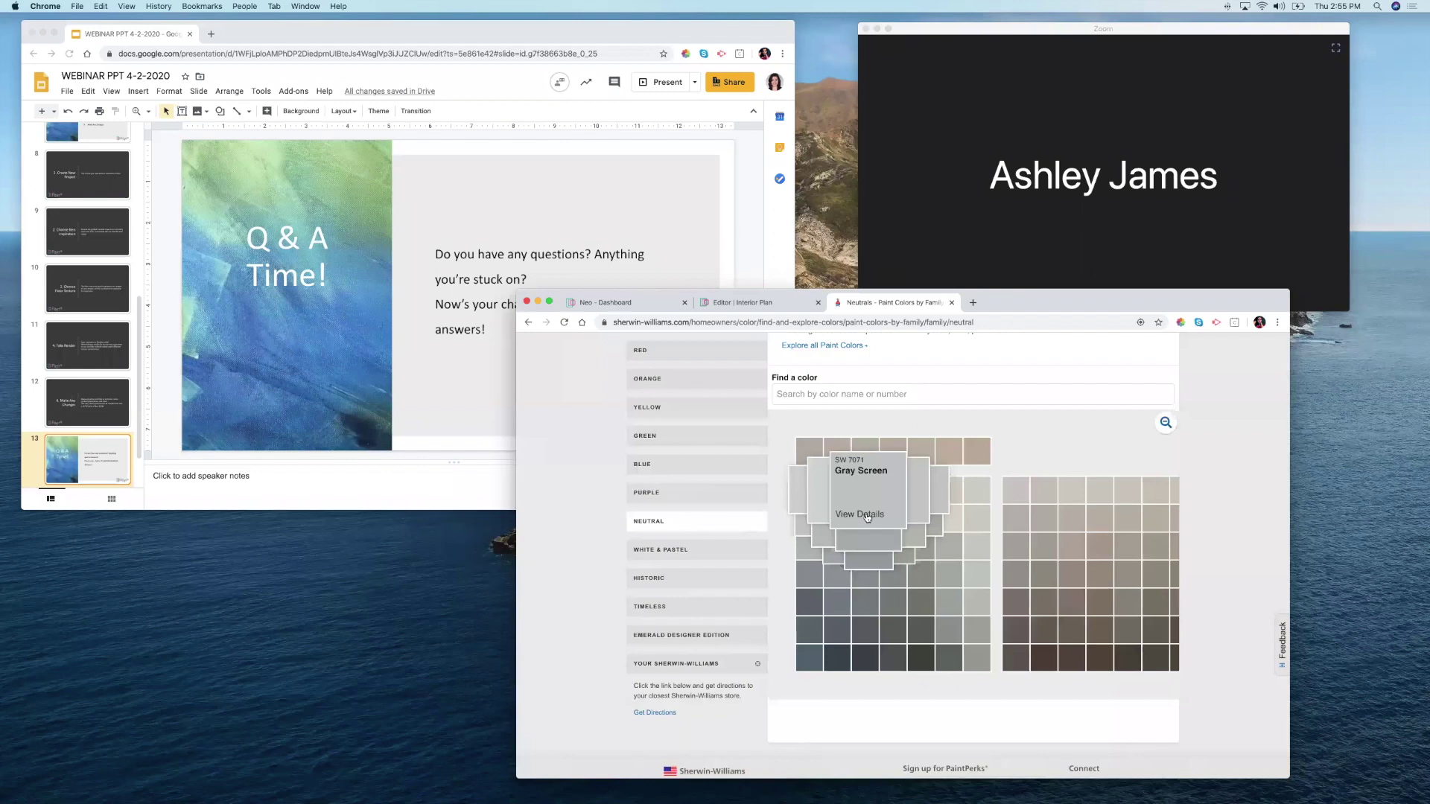
- Open the Gray Screen SW 7071 color details, enlarge the swatch for a screenshot, and close the Sherwin-Williams page
click(867, 516)
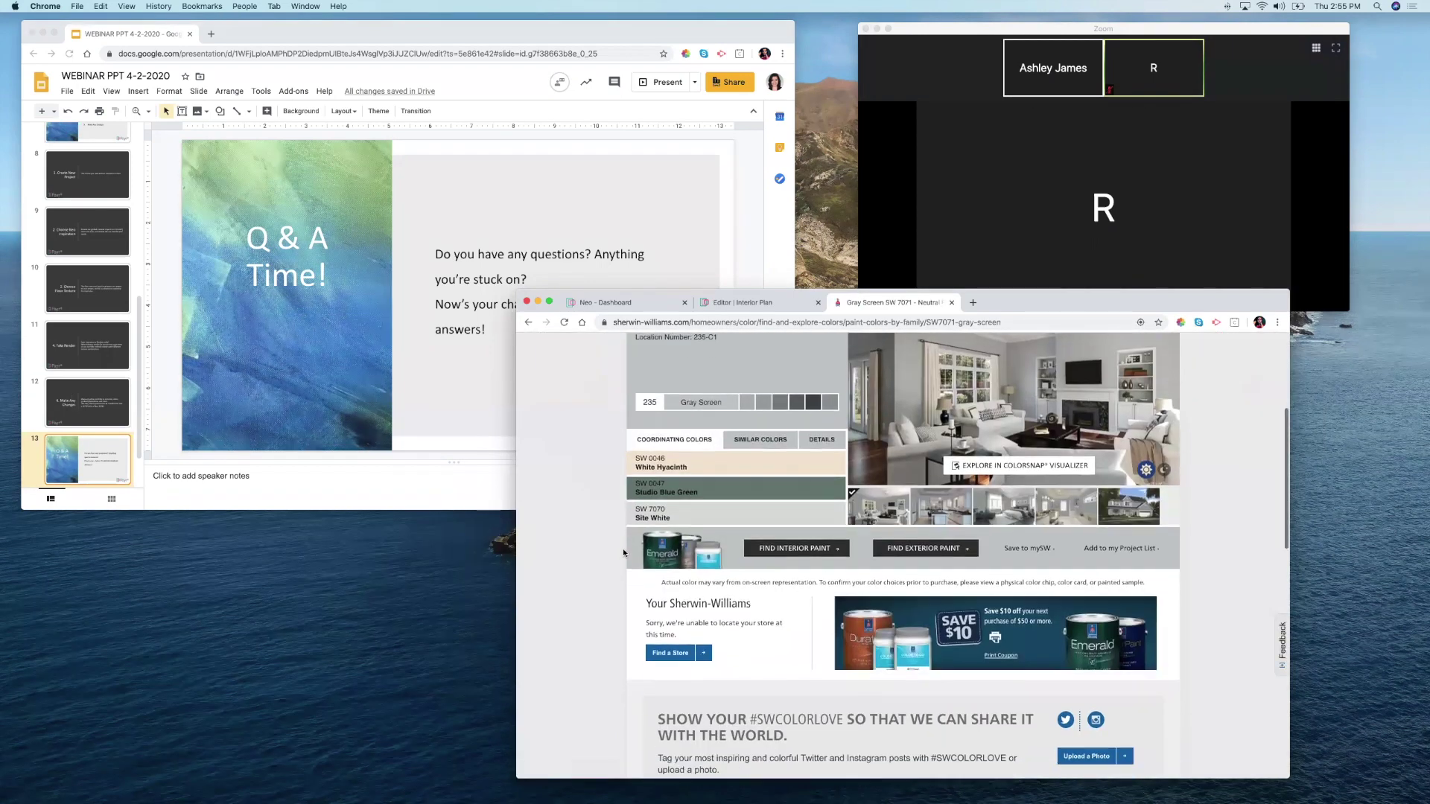
scroll(700, 477, up, 2)
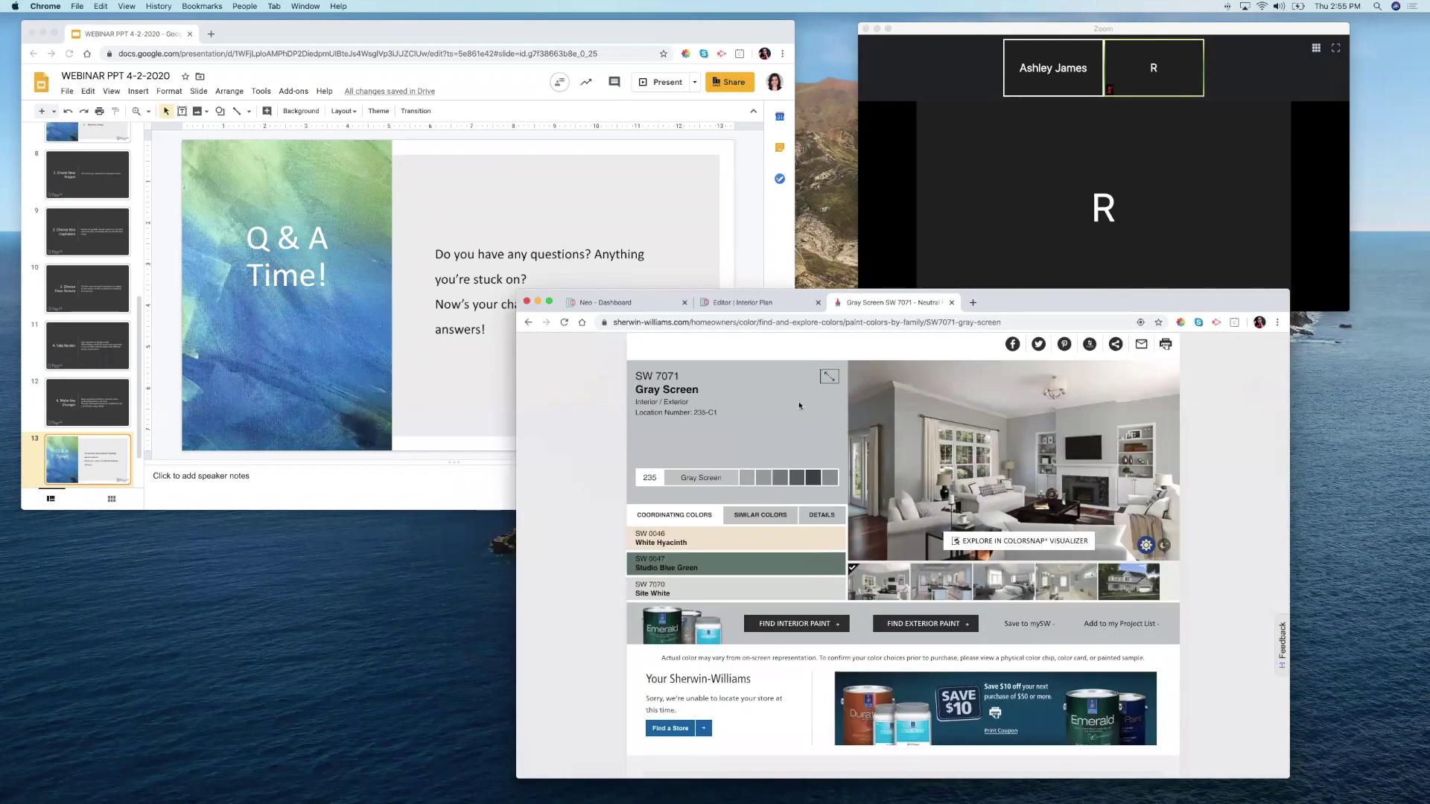
click(829, 379)
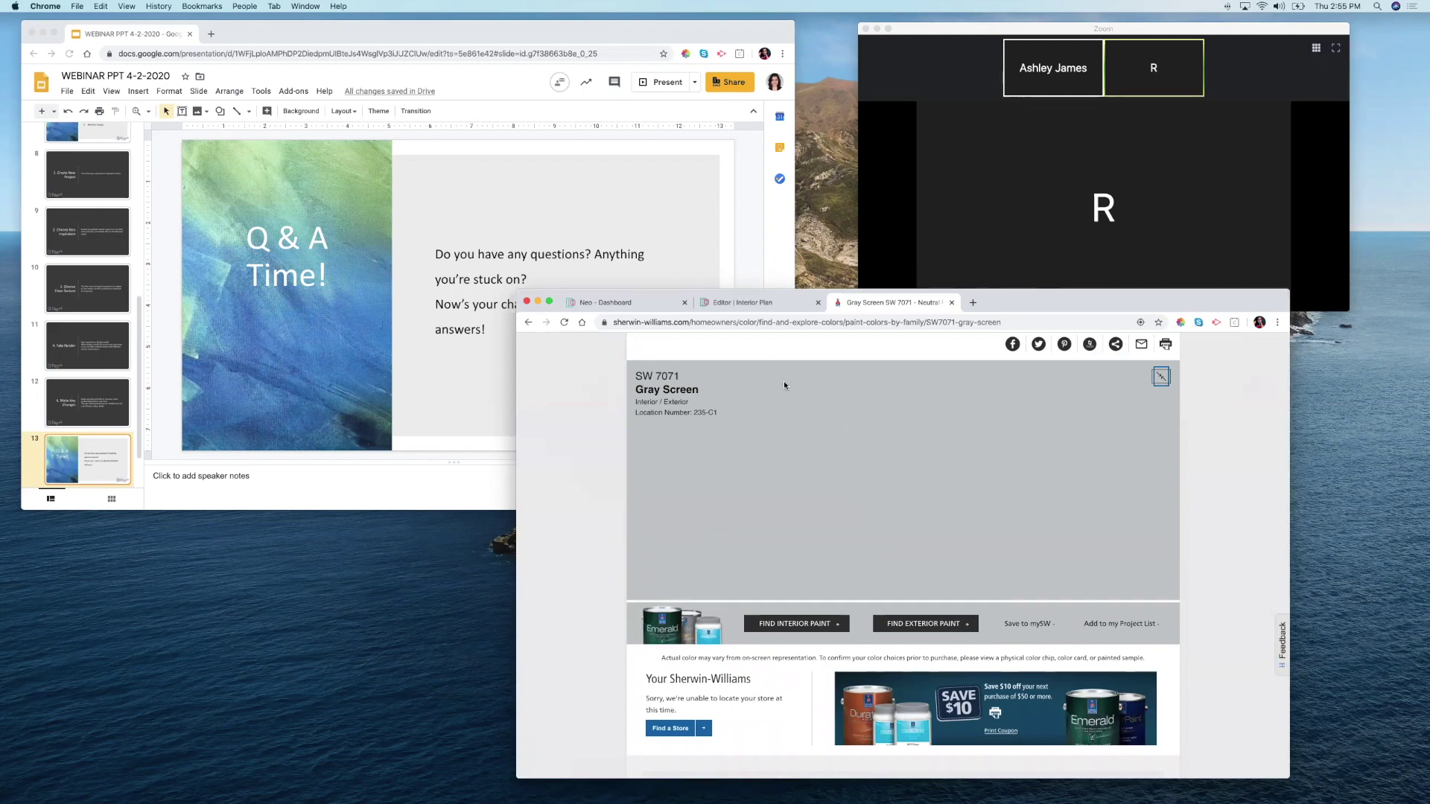
key(super+w)
- Select the bedroom wall with the two windows, expand the editor to full screen, and open the wall's texture properties
click(833, 709)
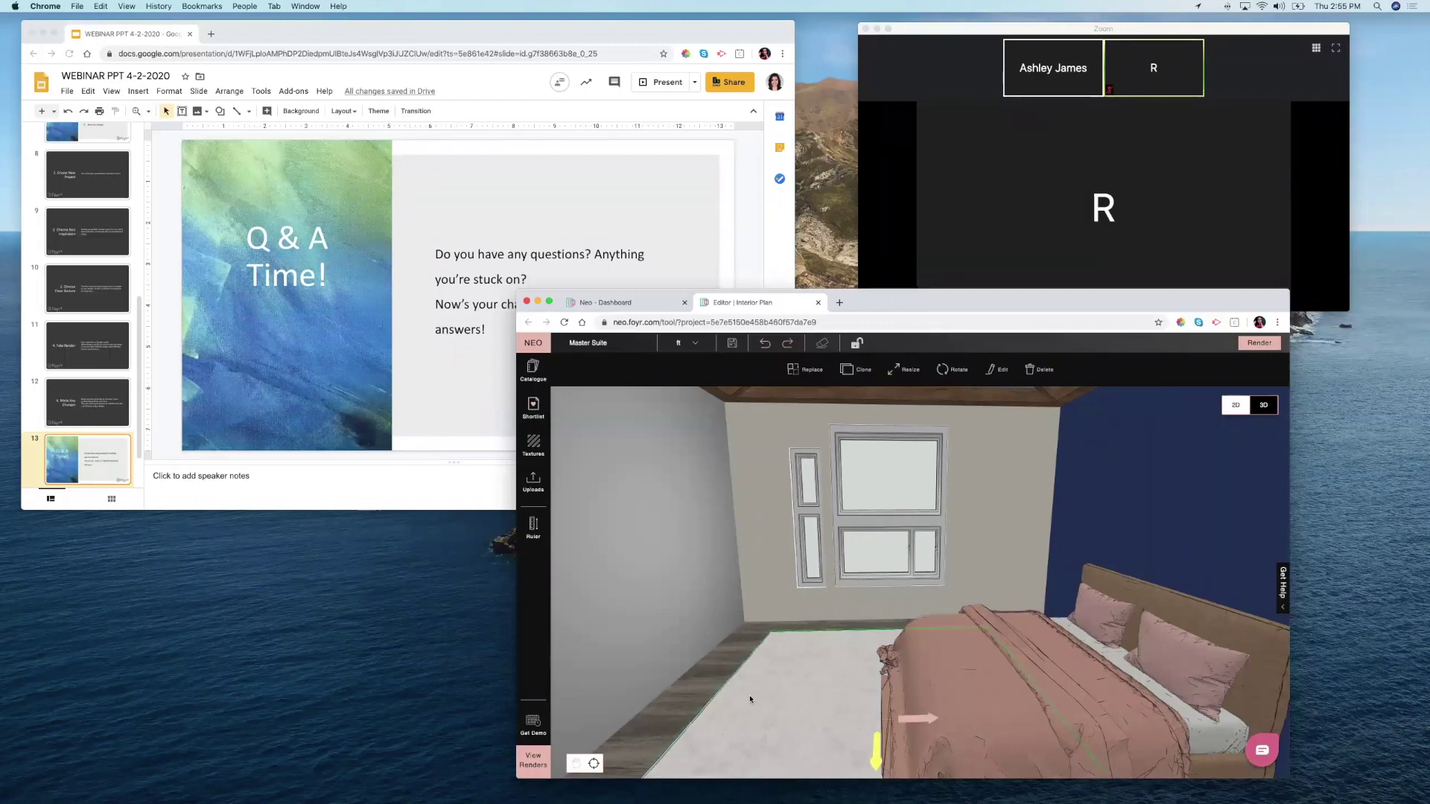
click(714, 669)
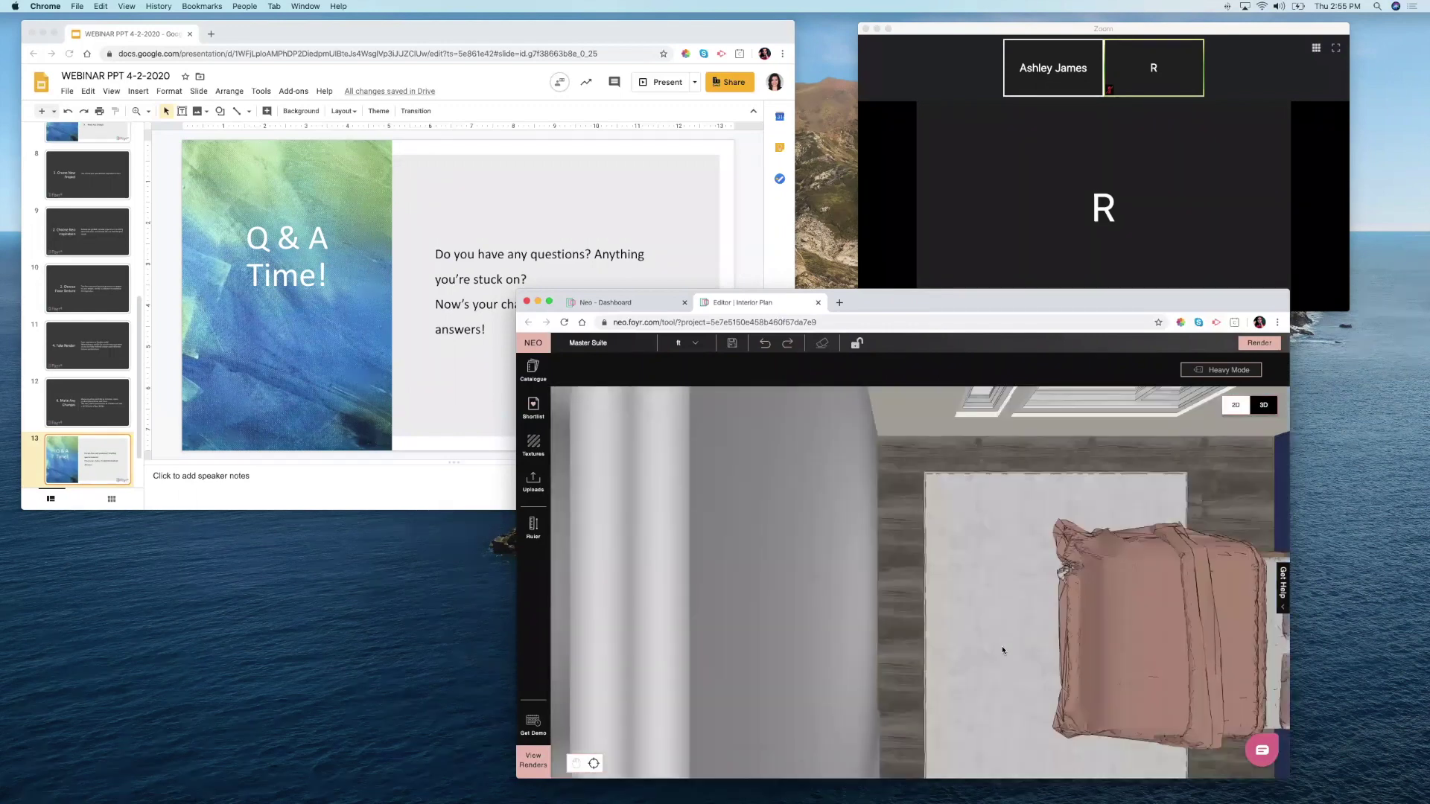
drag(902, 588, 915, 546)
scroll(936, 601, up, 5)
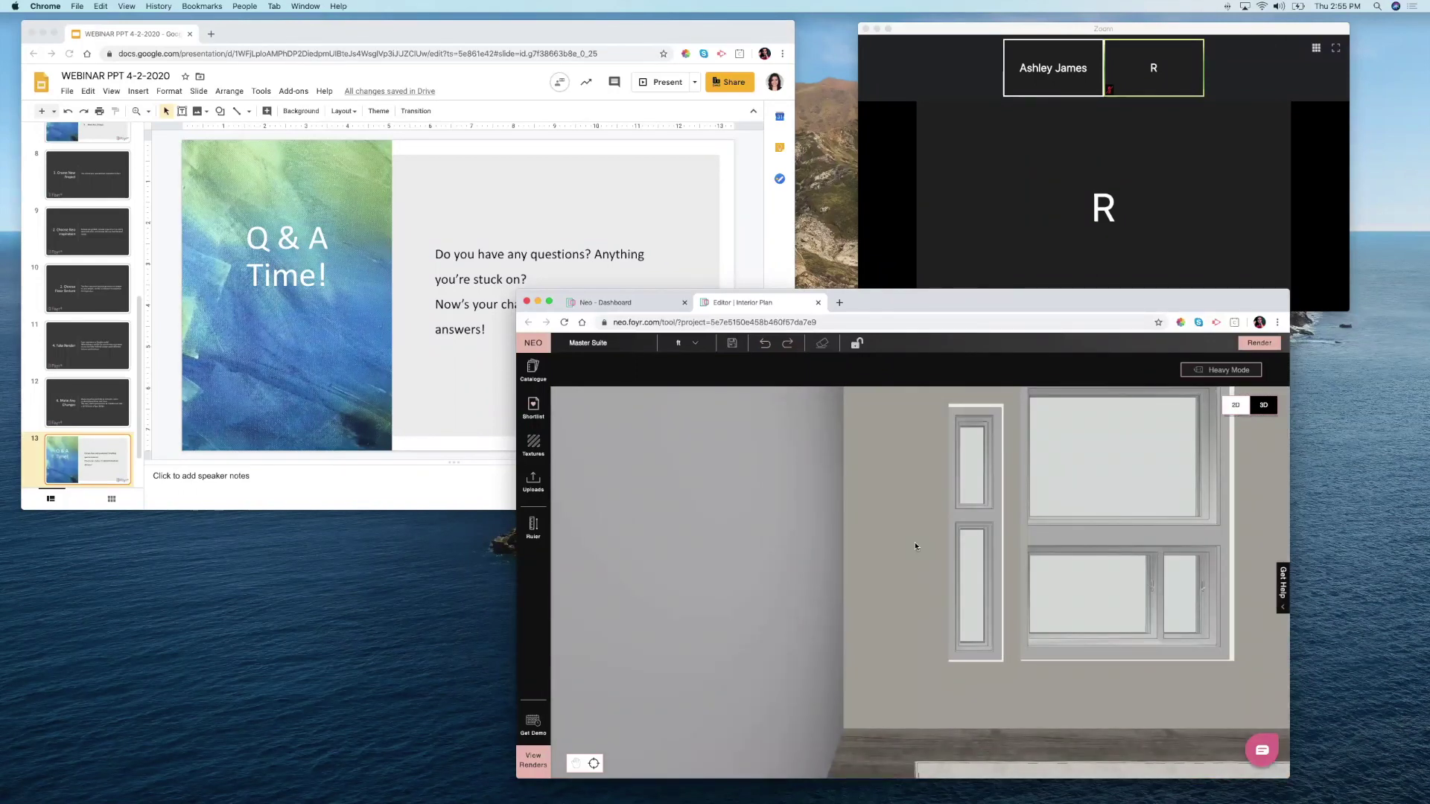
click(855, 401)
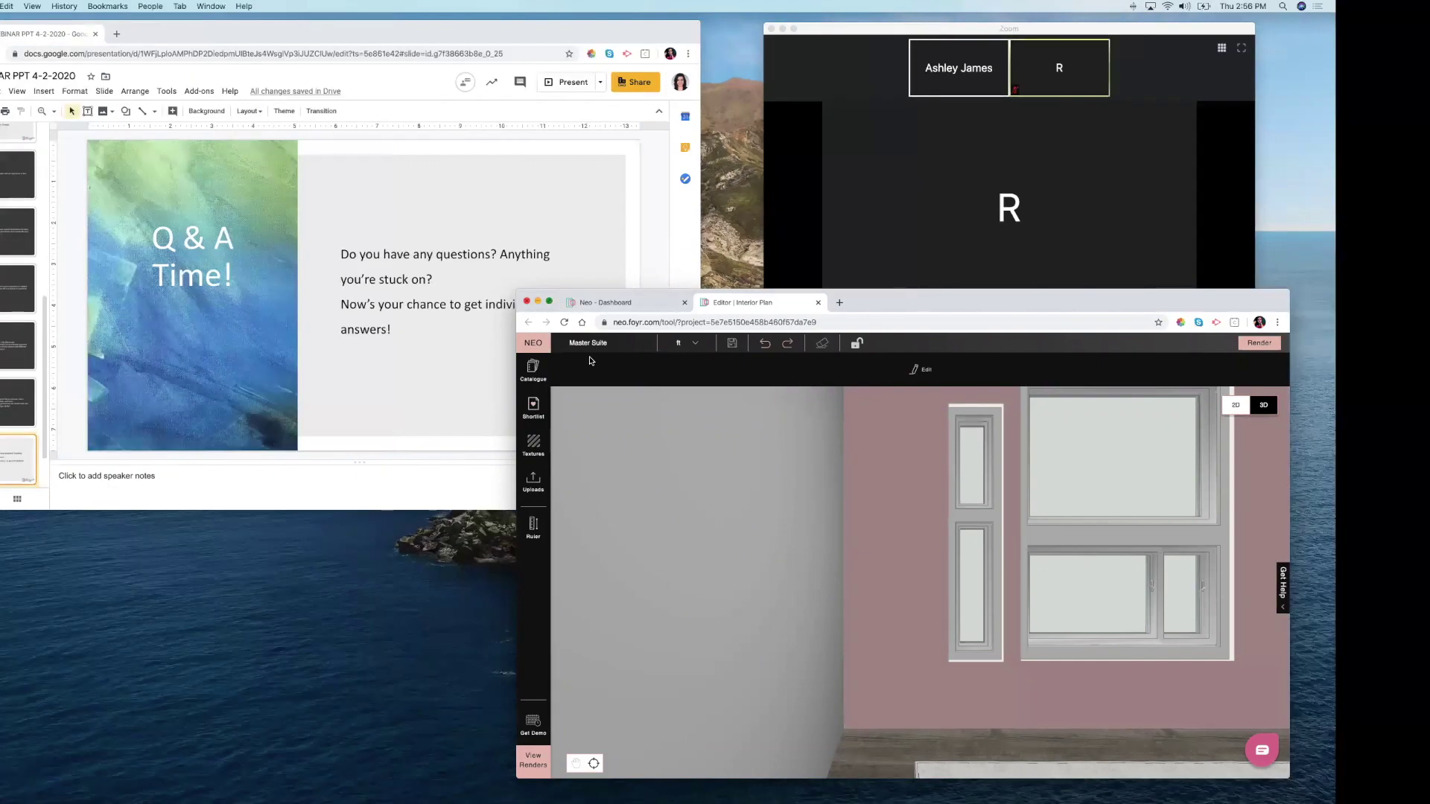
click(549, 302)
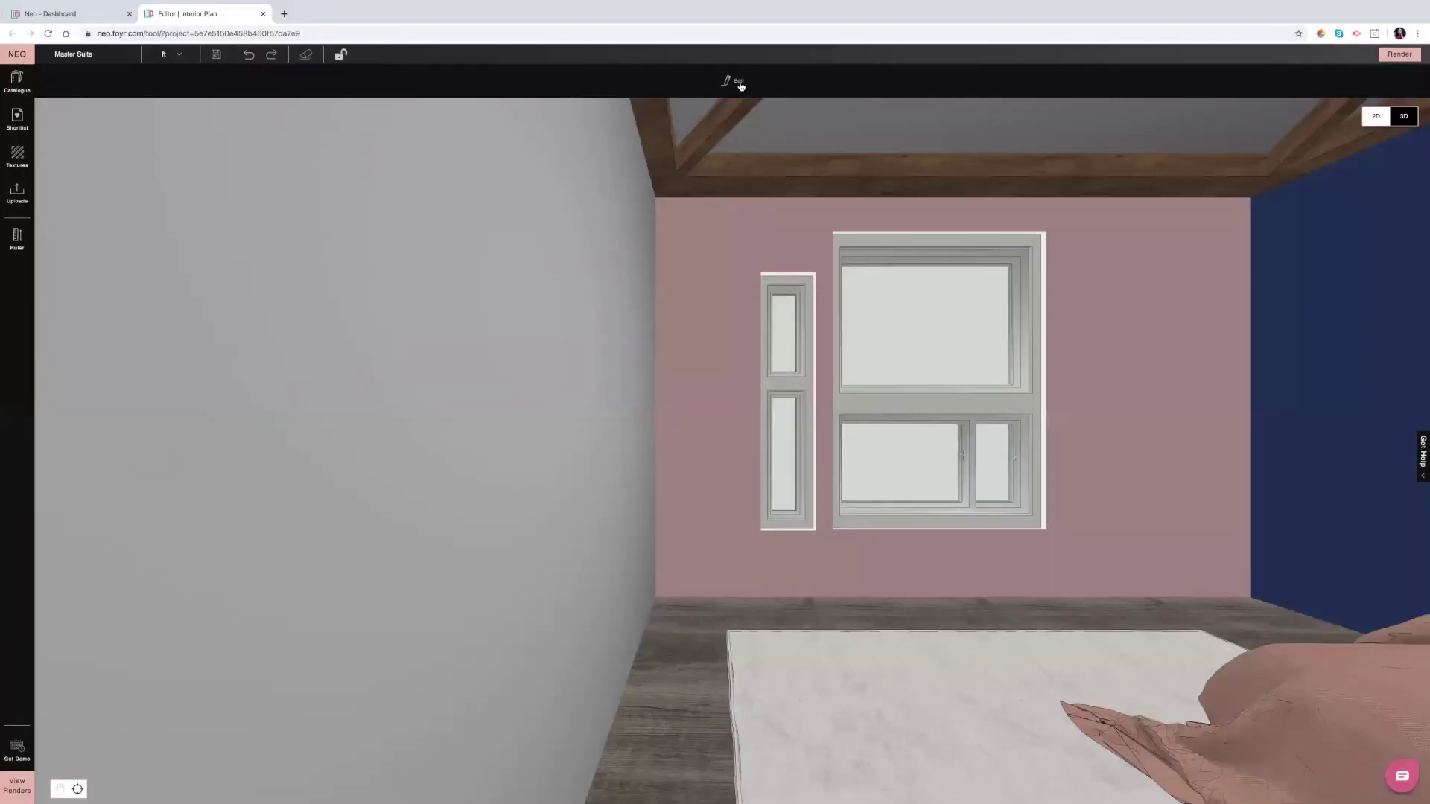
click(737, 81)
click(1211, 465)
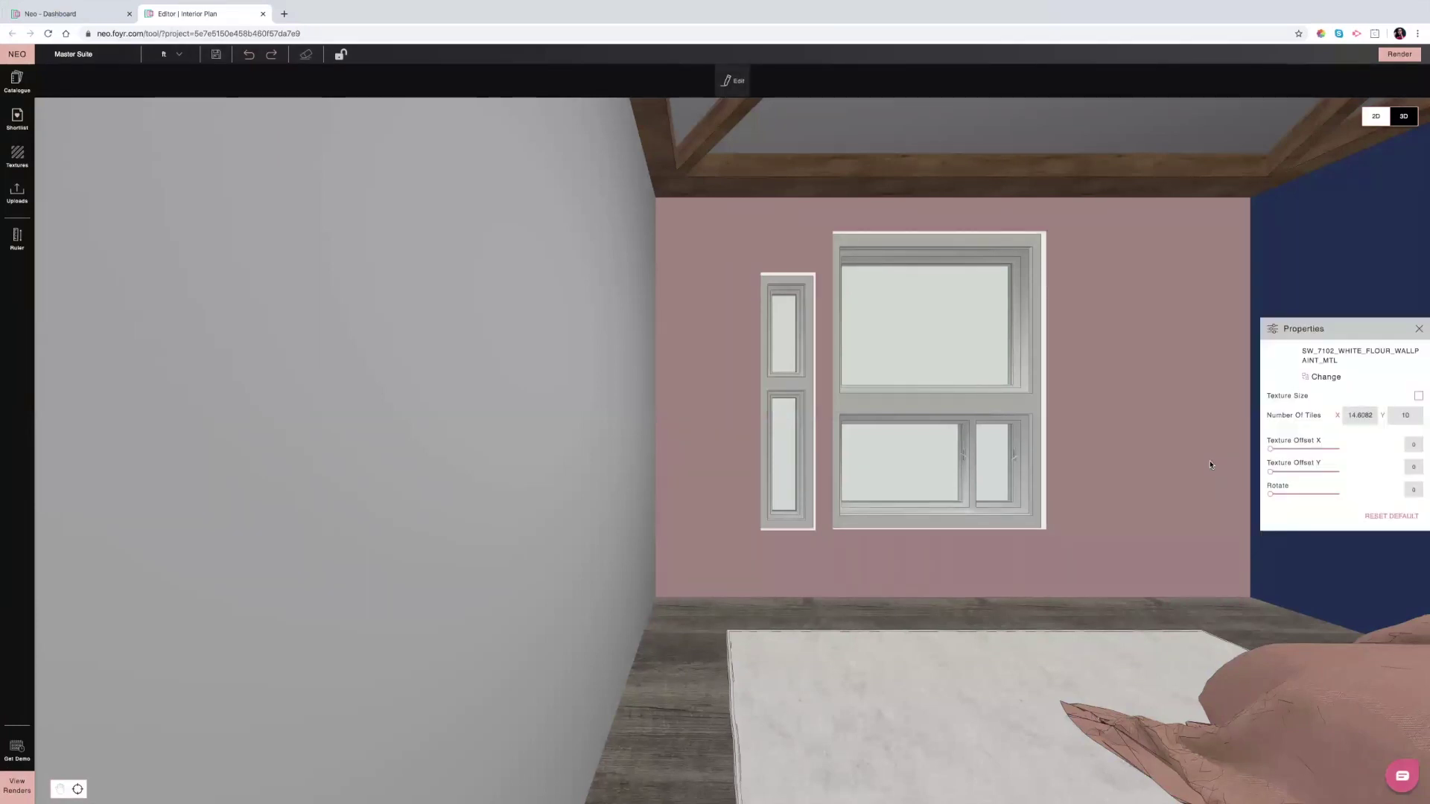
- Upload the Gray Screen swatch screenshot from Recents as a new texture and apply it to the window wall
click(1320, 377)
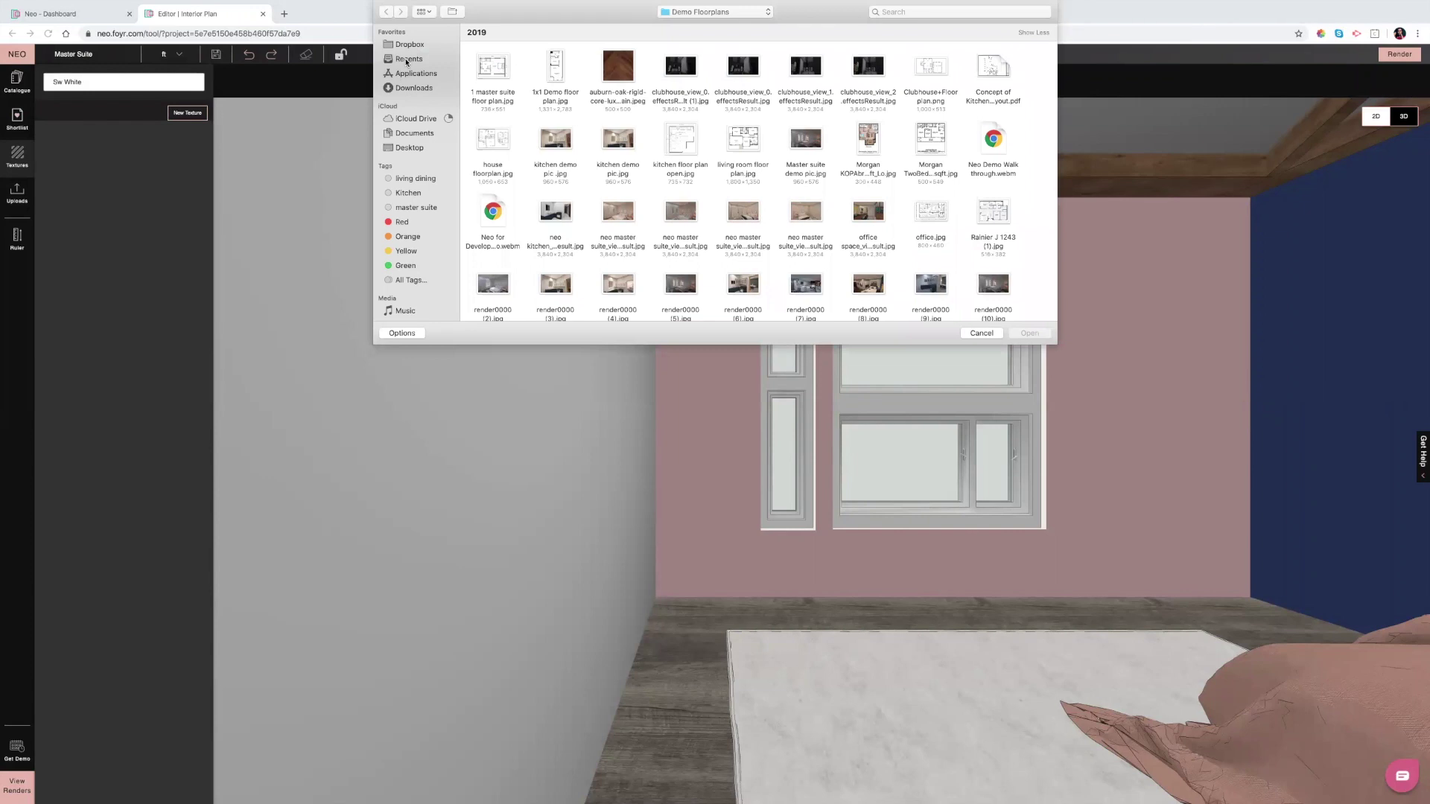
click(408, 59)
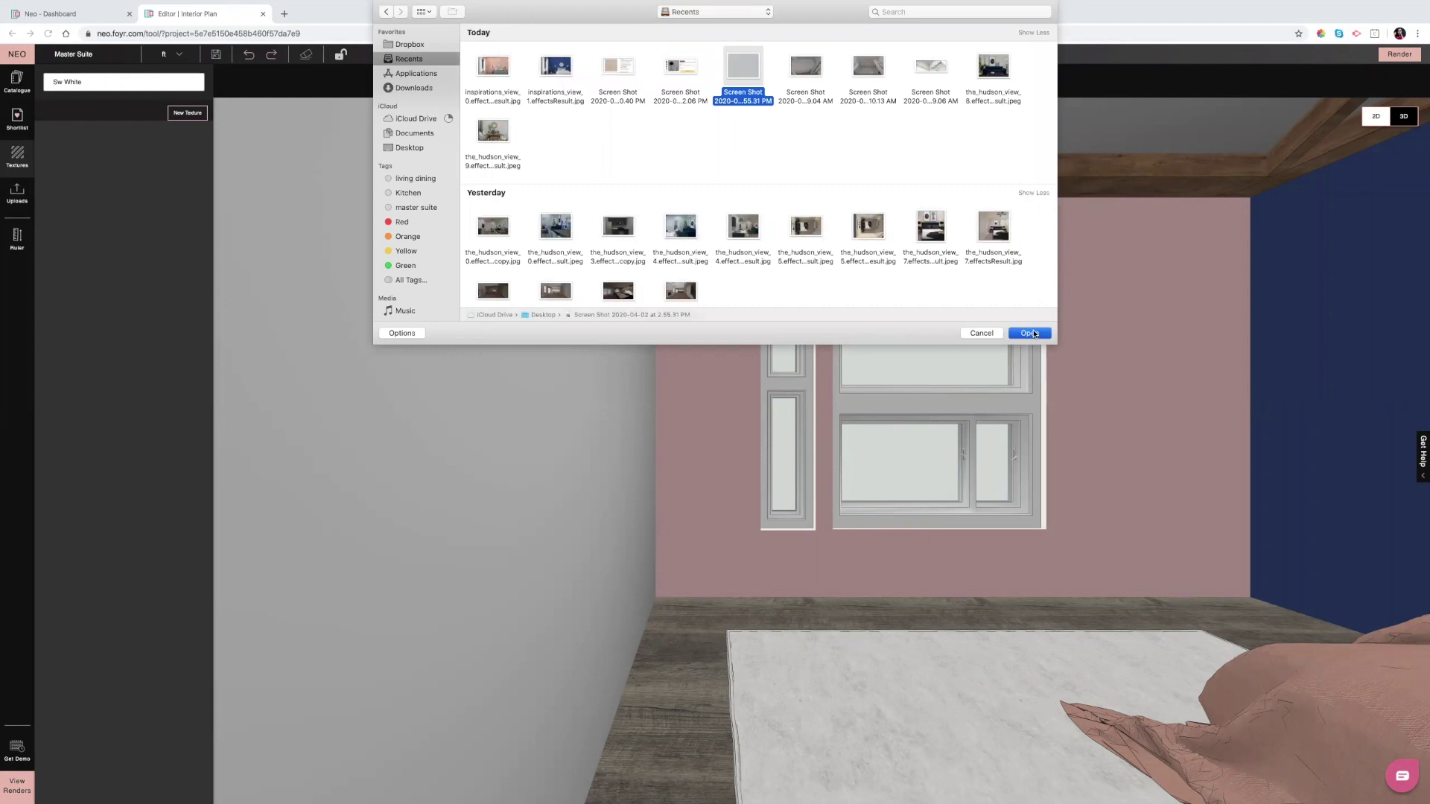
click(1032, 334)
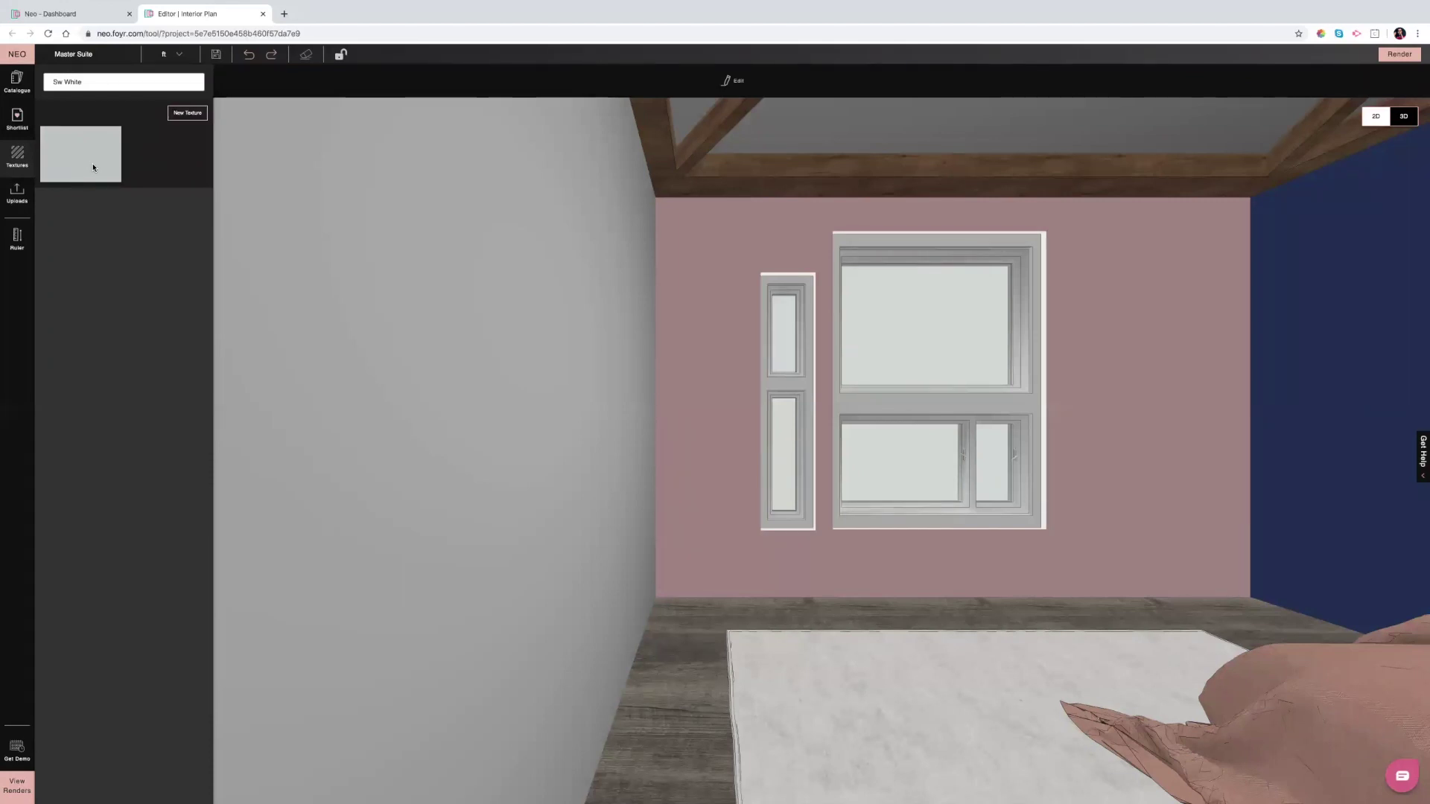
drag(422, 234, 711, 303)
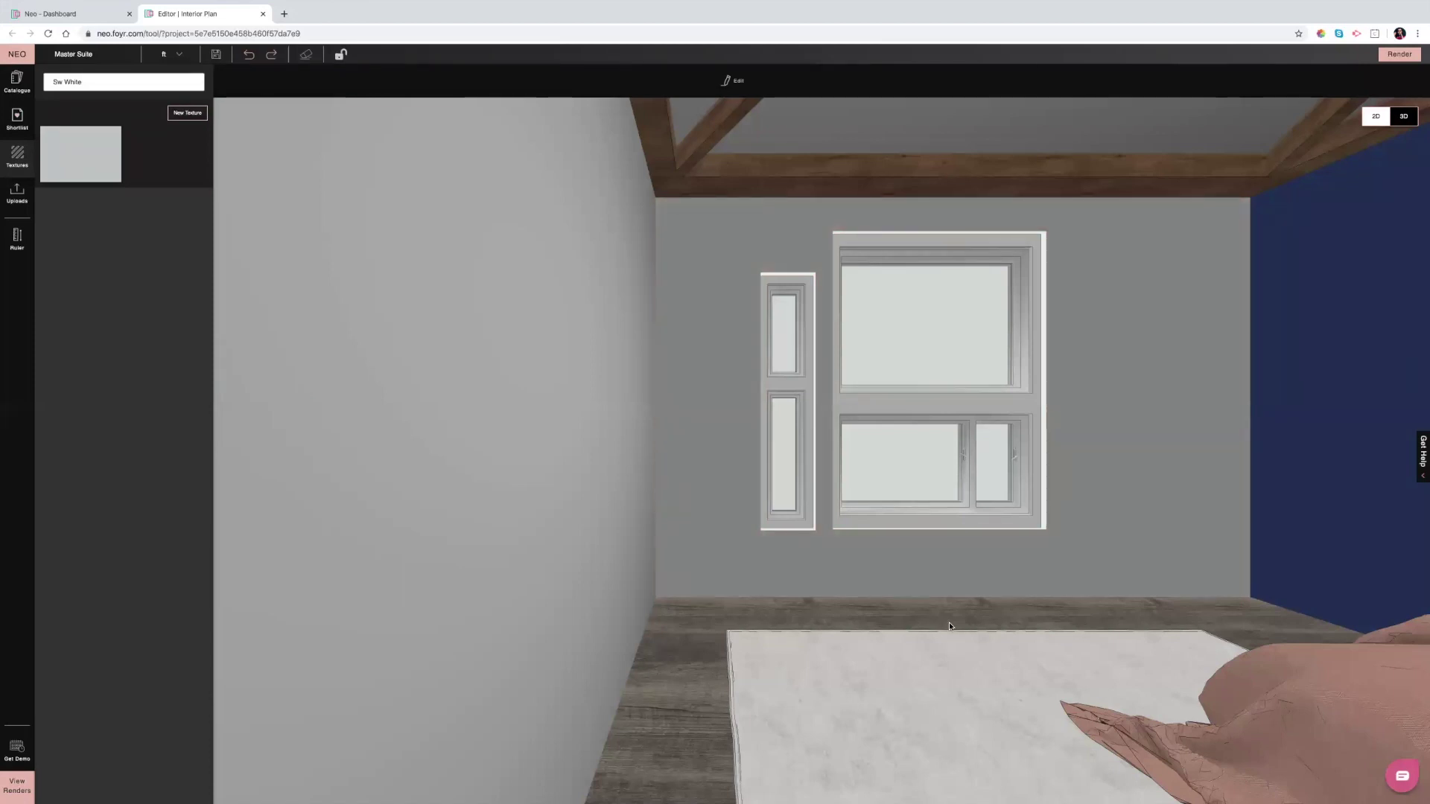
- Examine the repainted window wall from several angles, its texture properties, and the whole bedroom from farther back
drag(949, 623, 722, 505)
drag(700, 611, 730, 618)
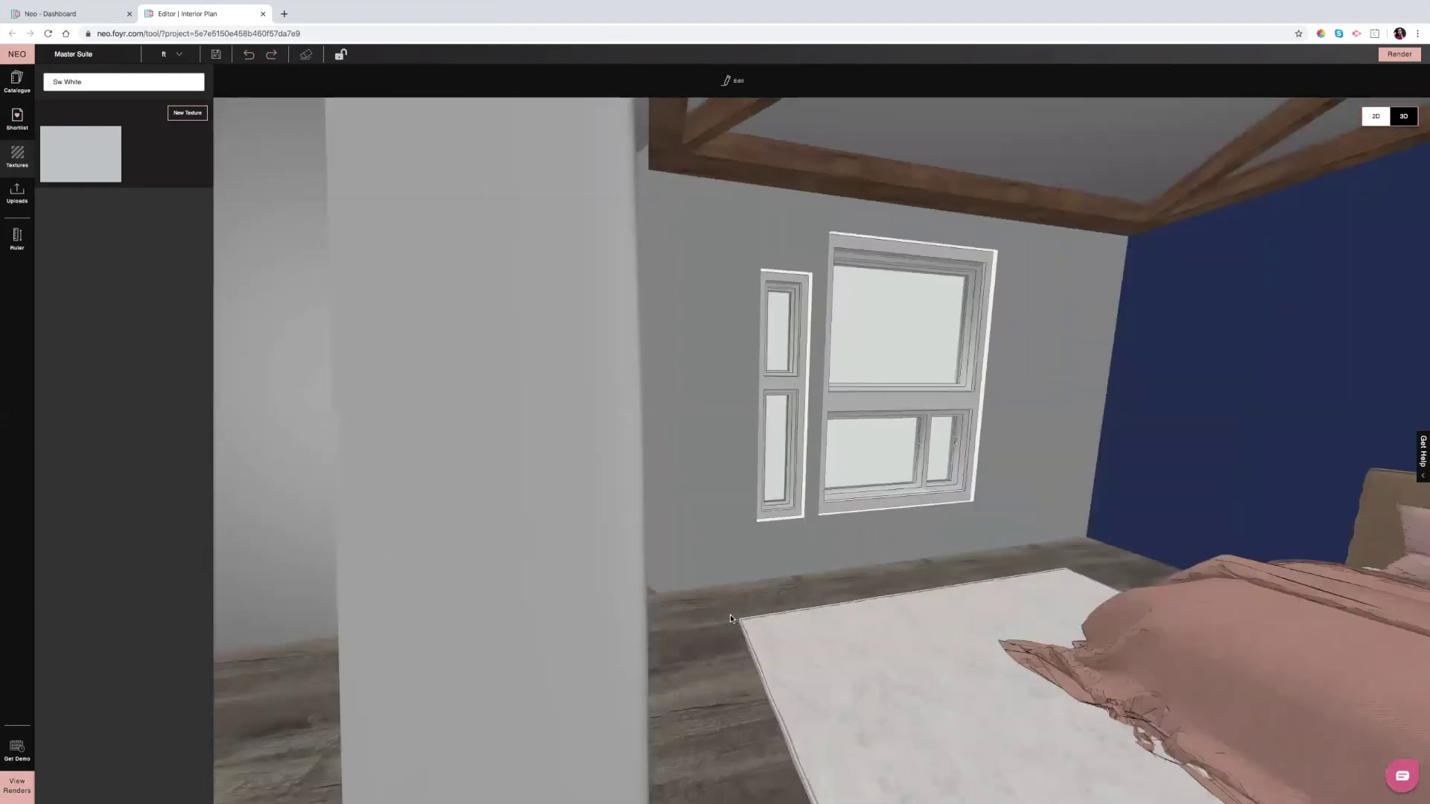
scroll(730, 618, up, 3)
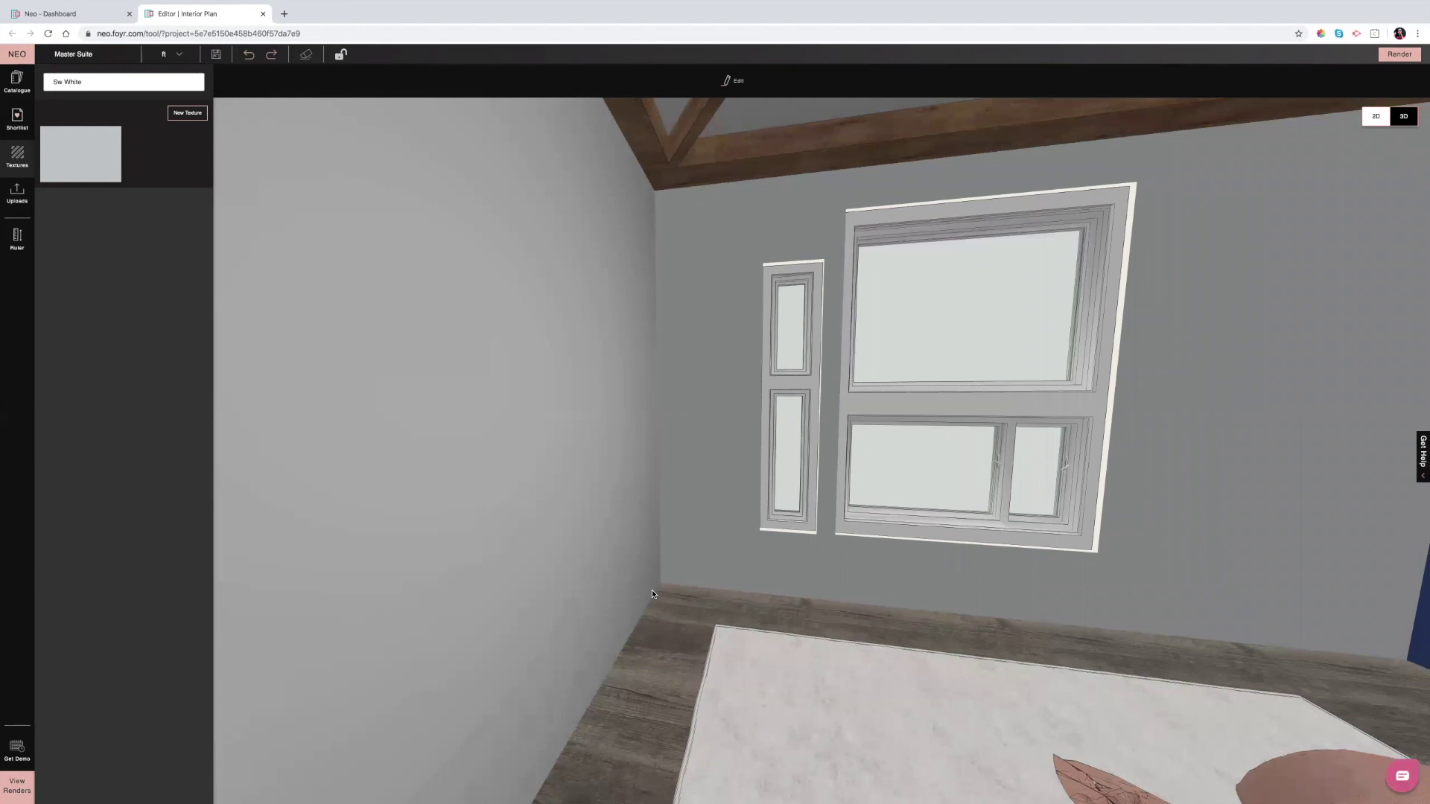
key(Right)
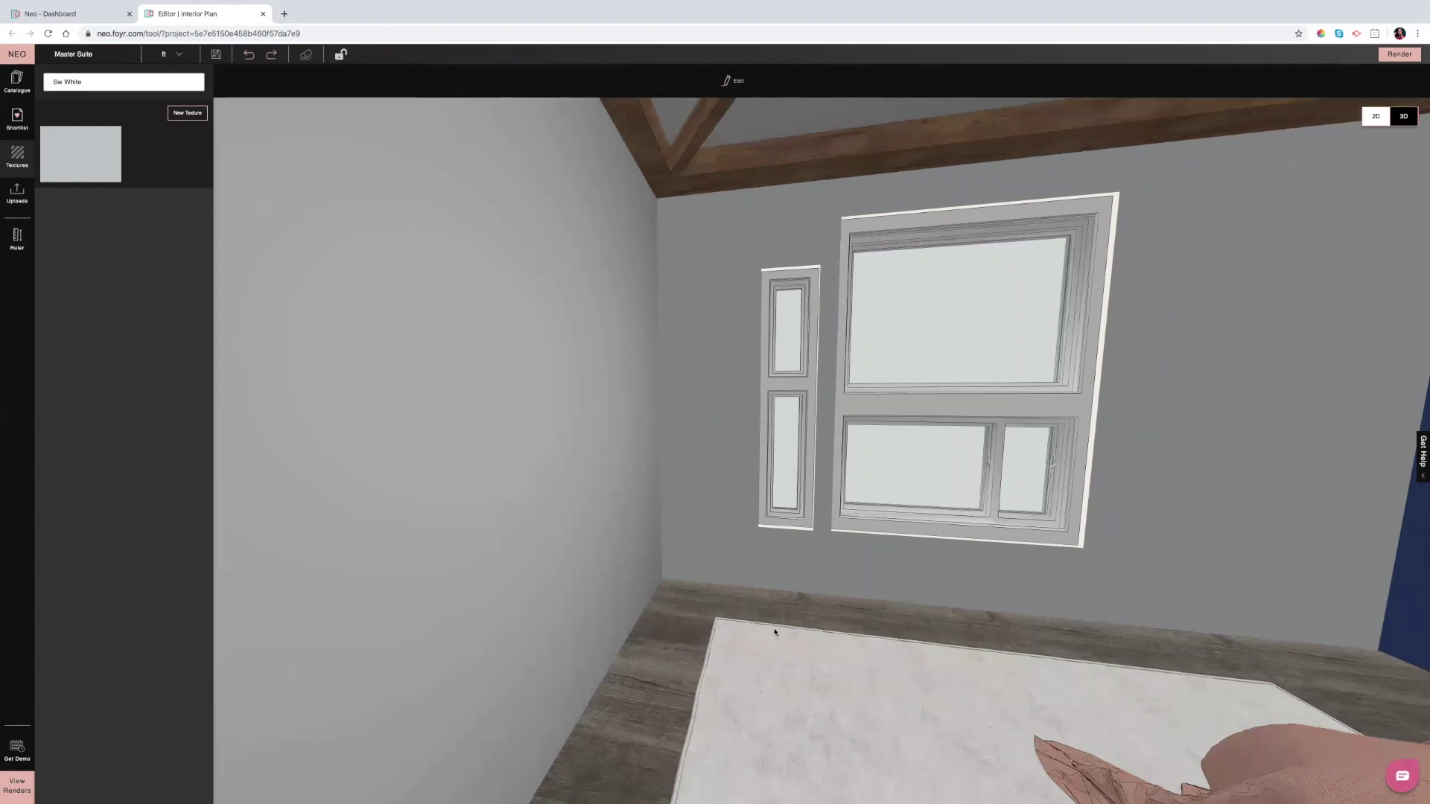
click(728, 450)
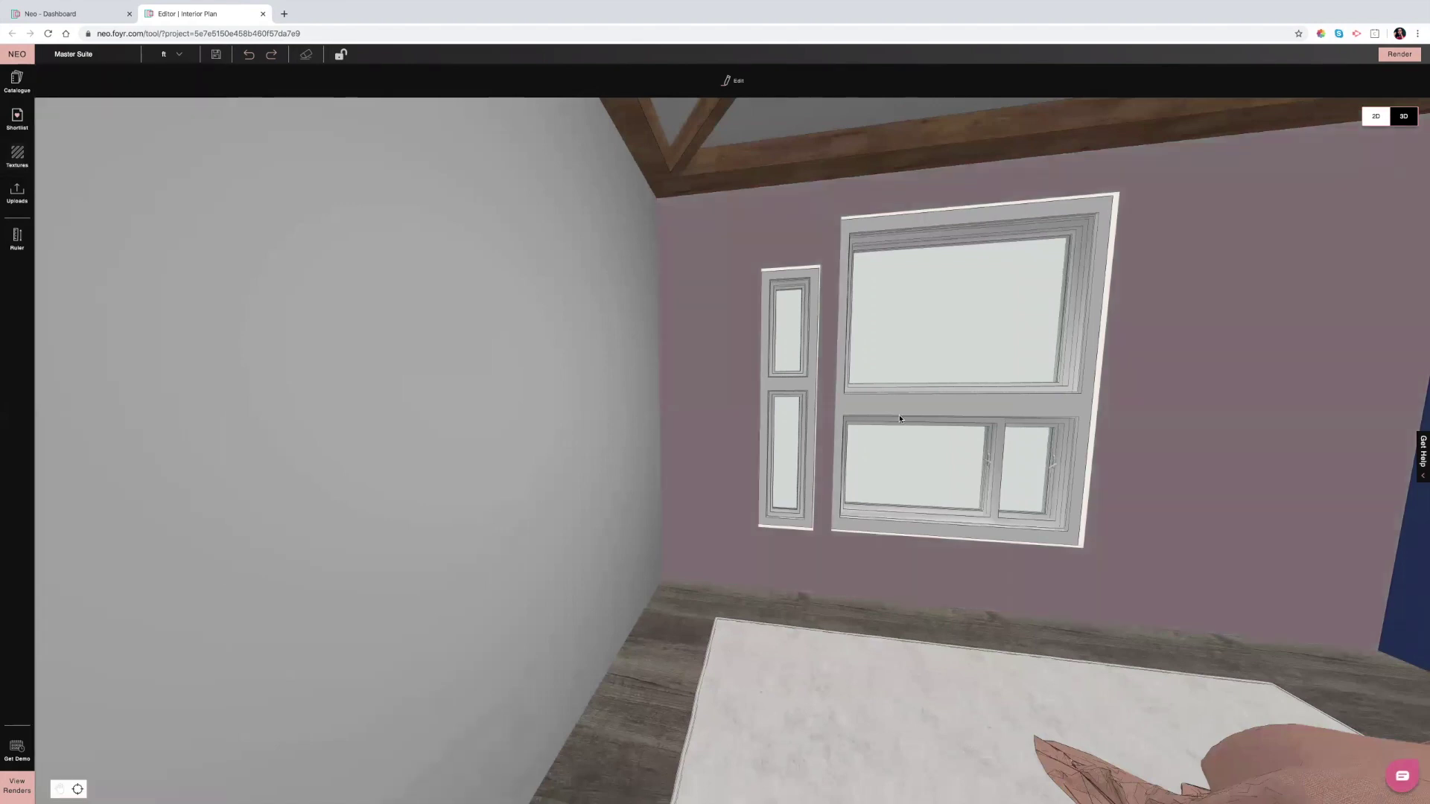
click(733, 83)
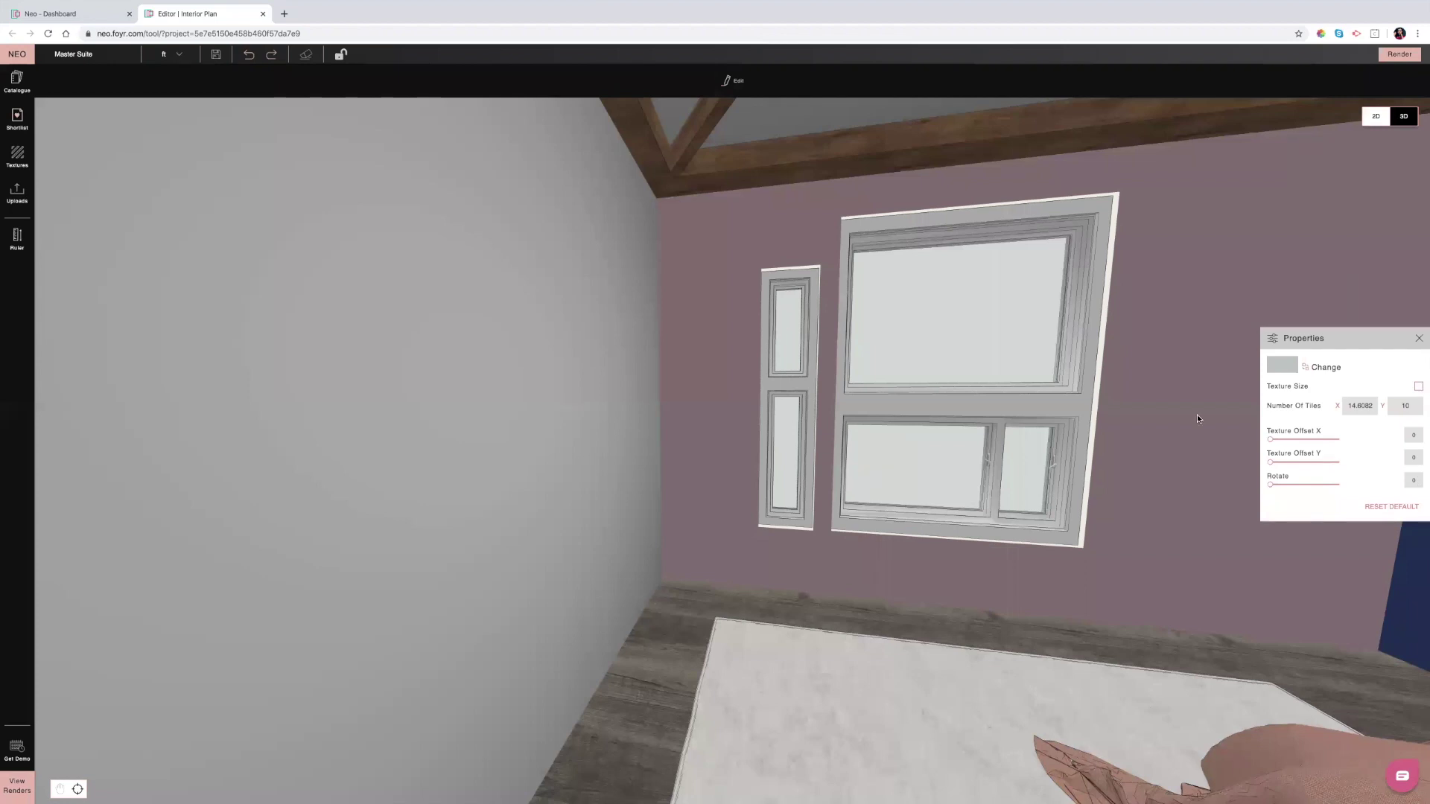
click(1419, 339)
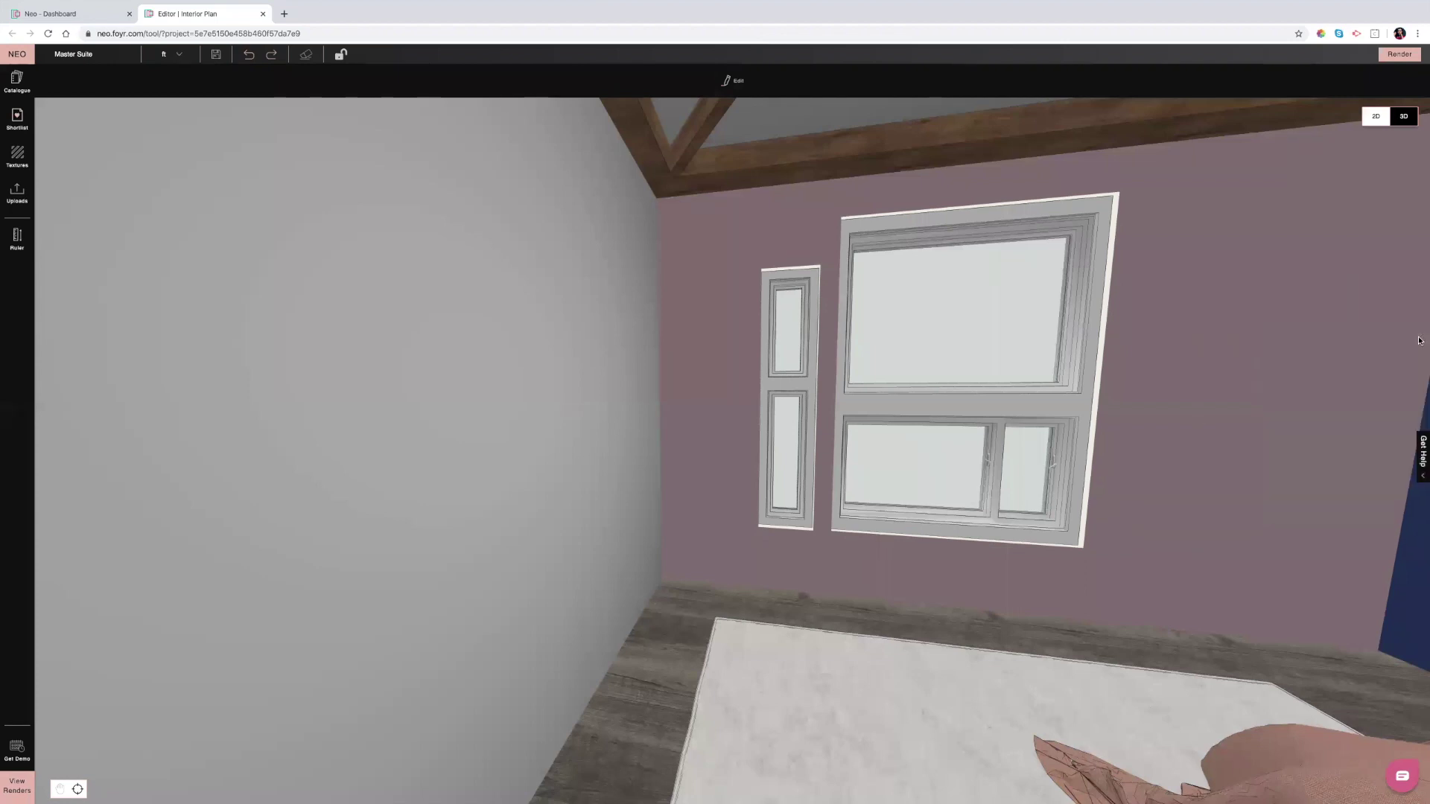
click(1324, 402)
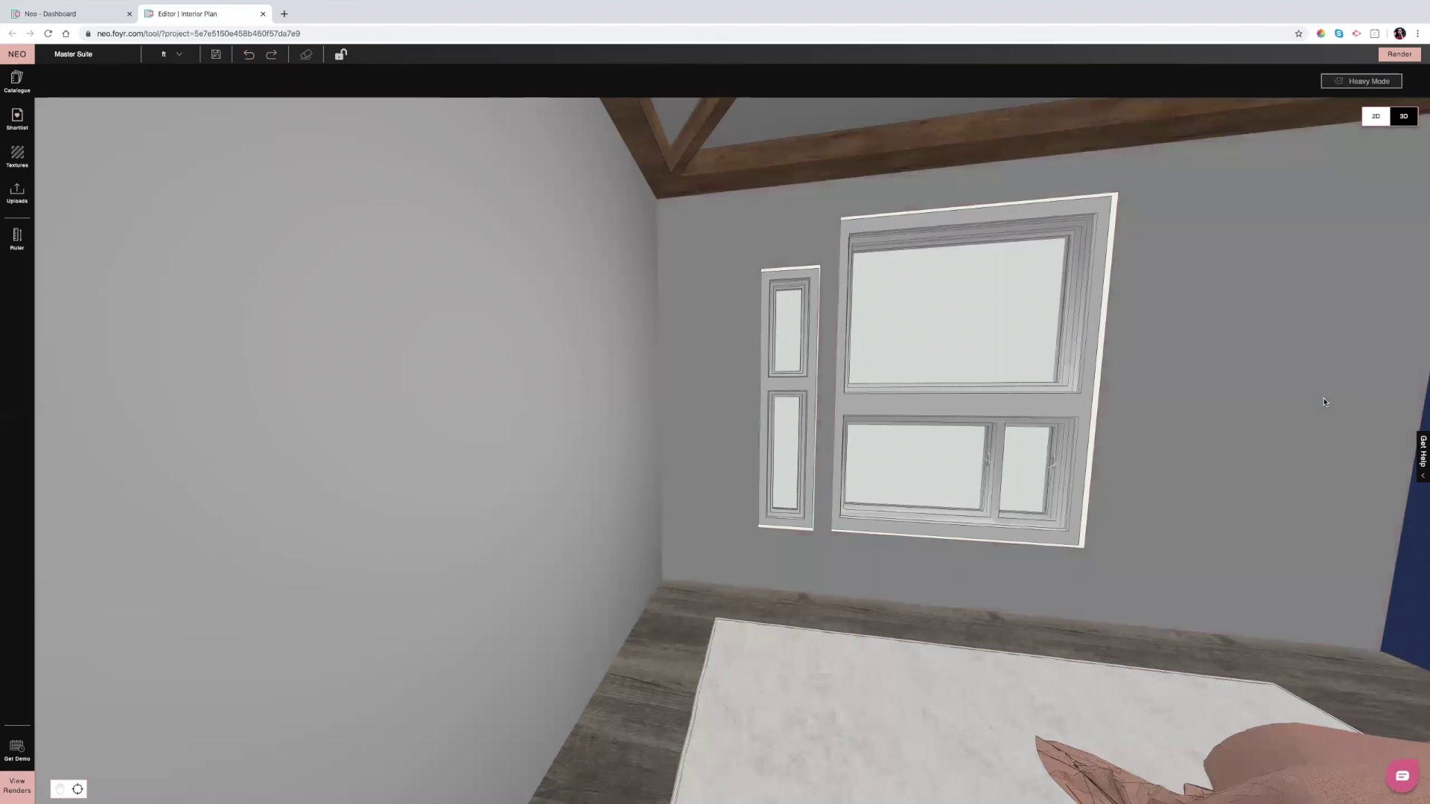
scroll(1155, 440, down, 5)
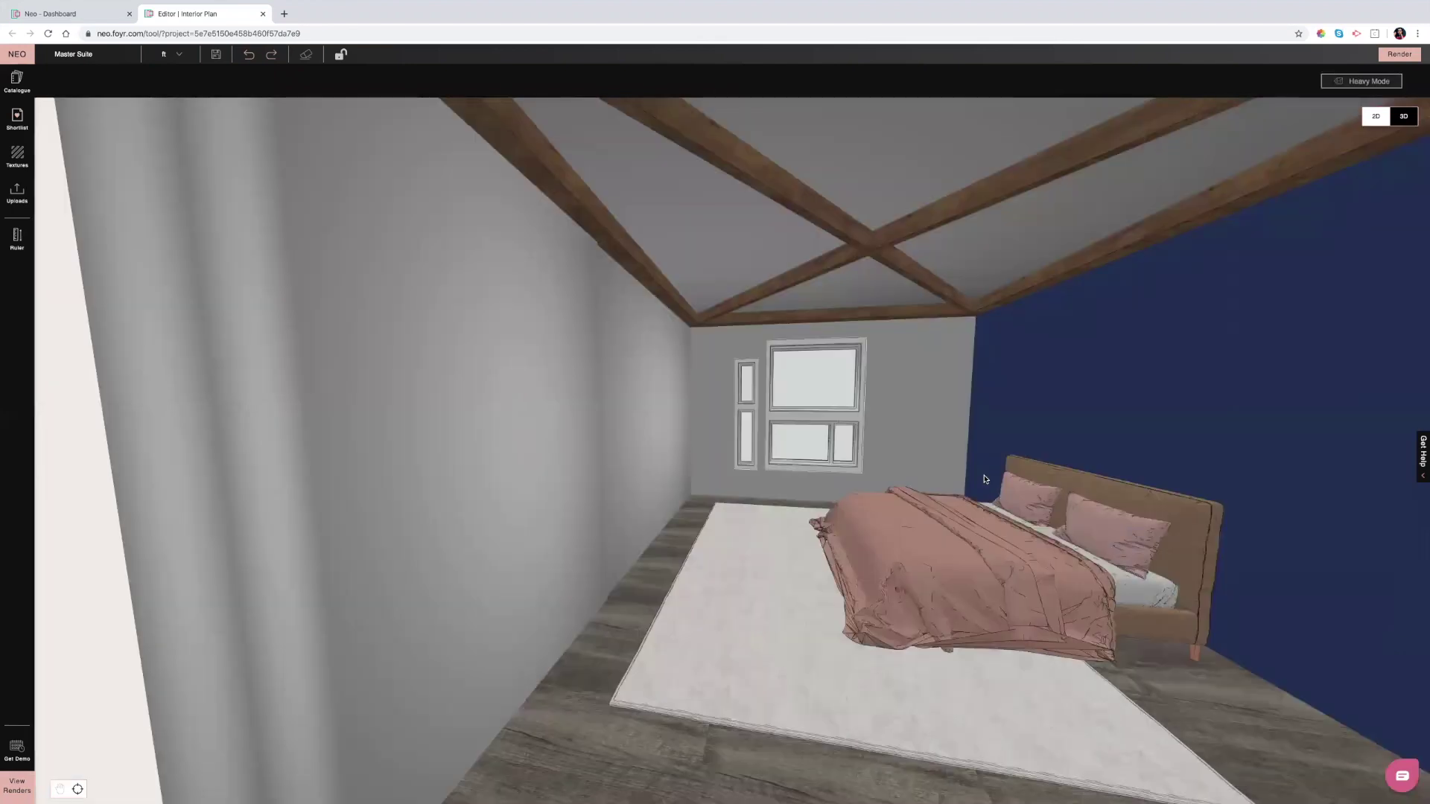
scroll(866, 450, down, 3)
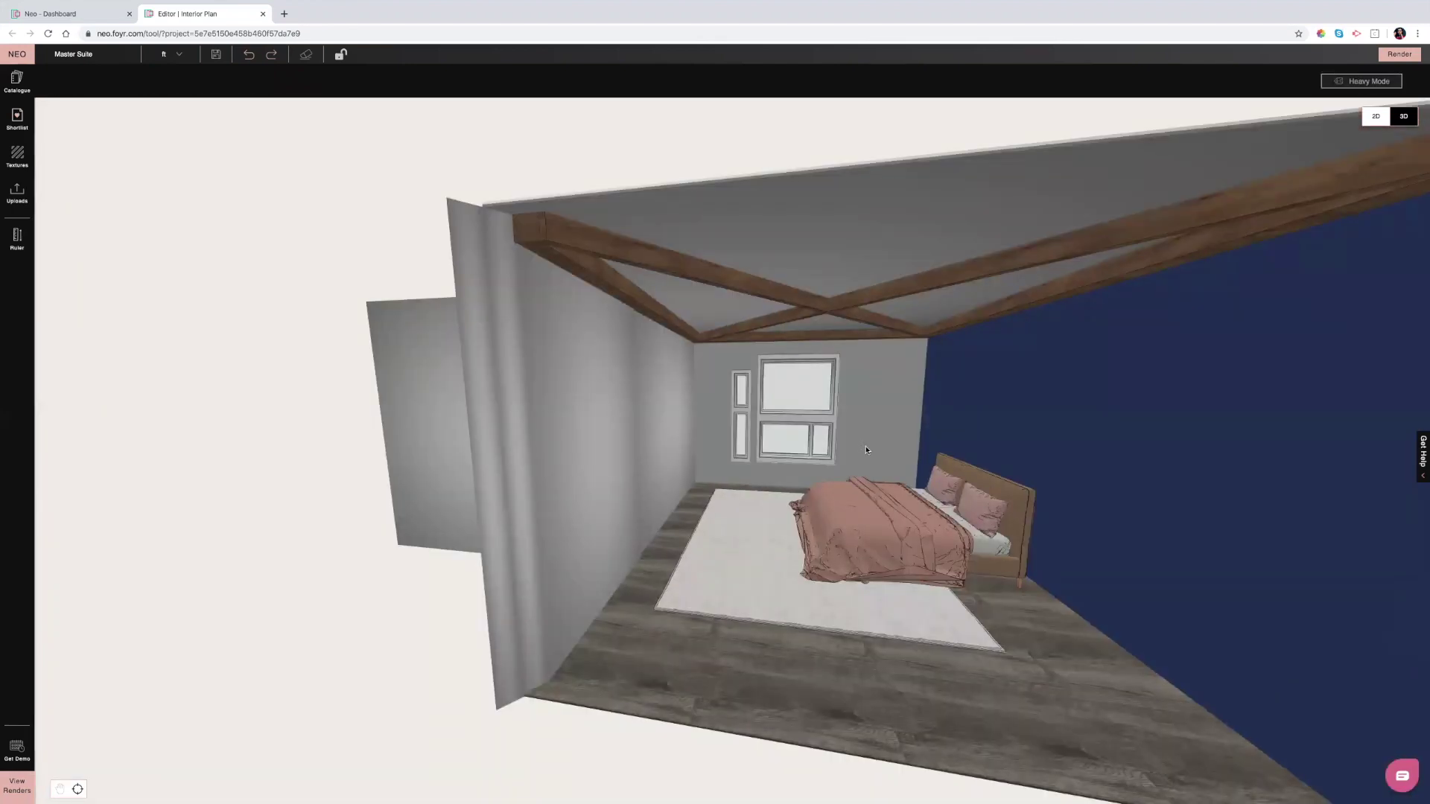
drag(866, 450, 864, 596)
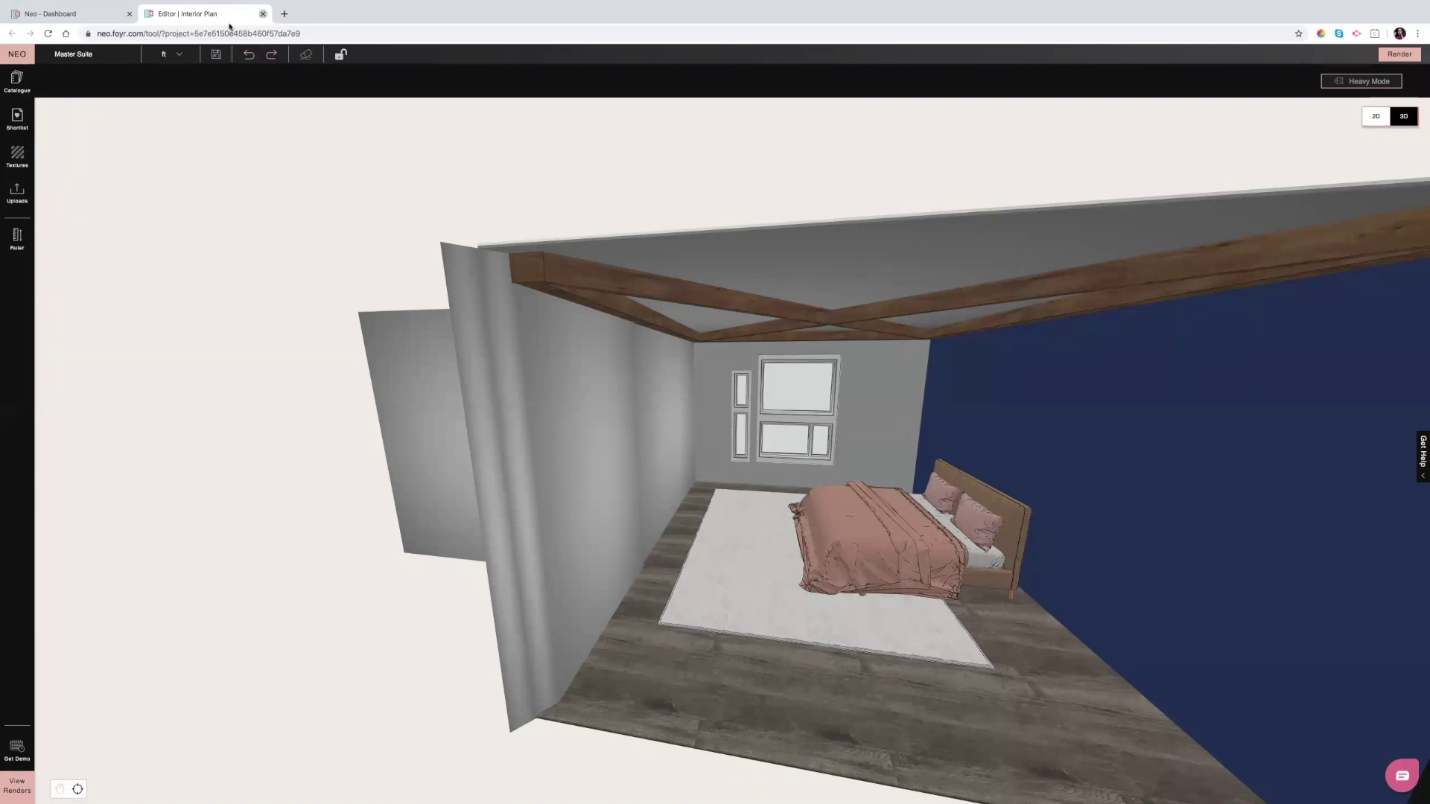
- Leave the editor for the webinar presentation, go to the THANKS & Happy Designing! slide, and enlarge its window to full screen
click(137, 16)
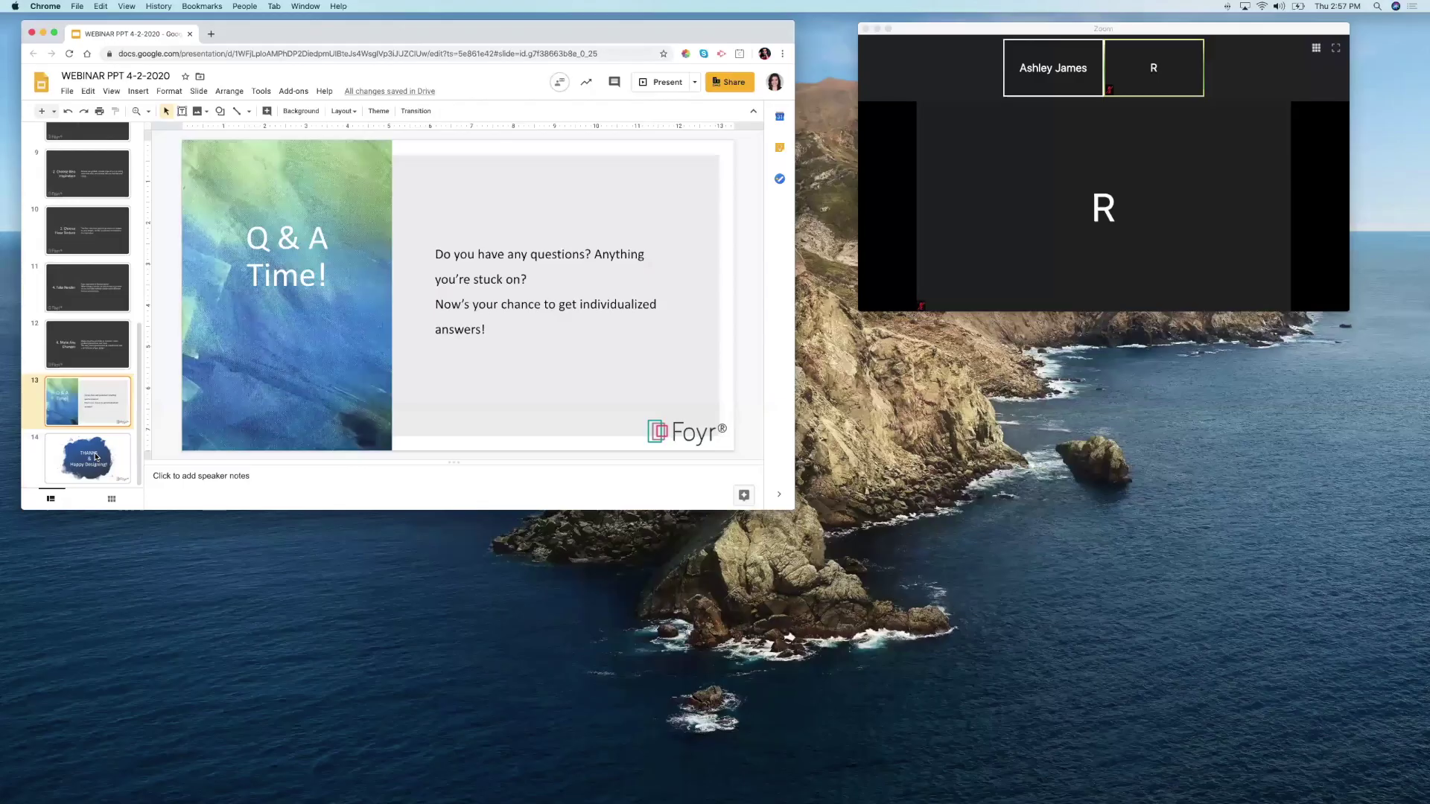
key(Down)
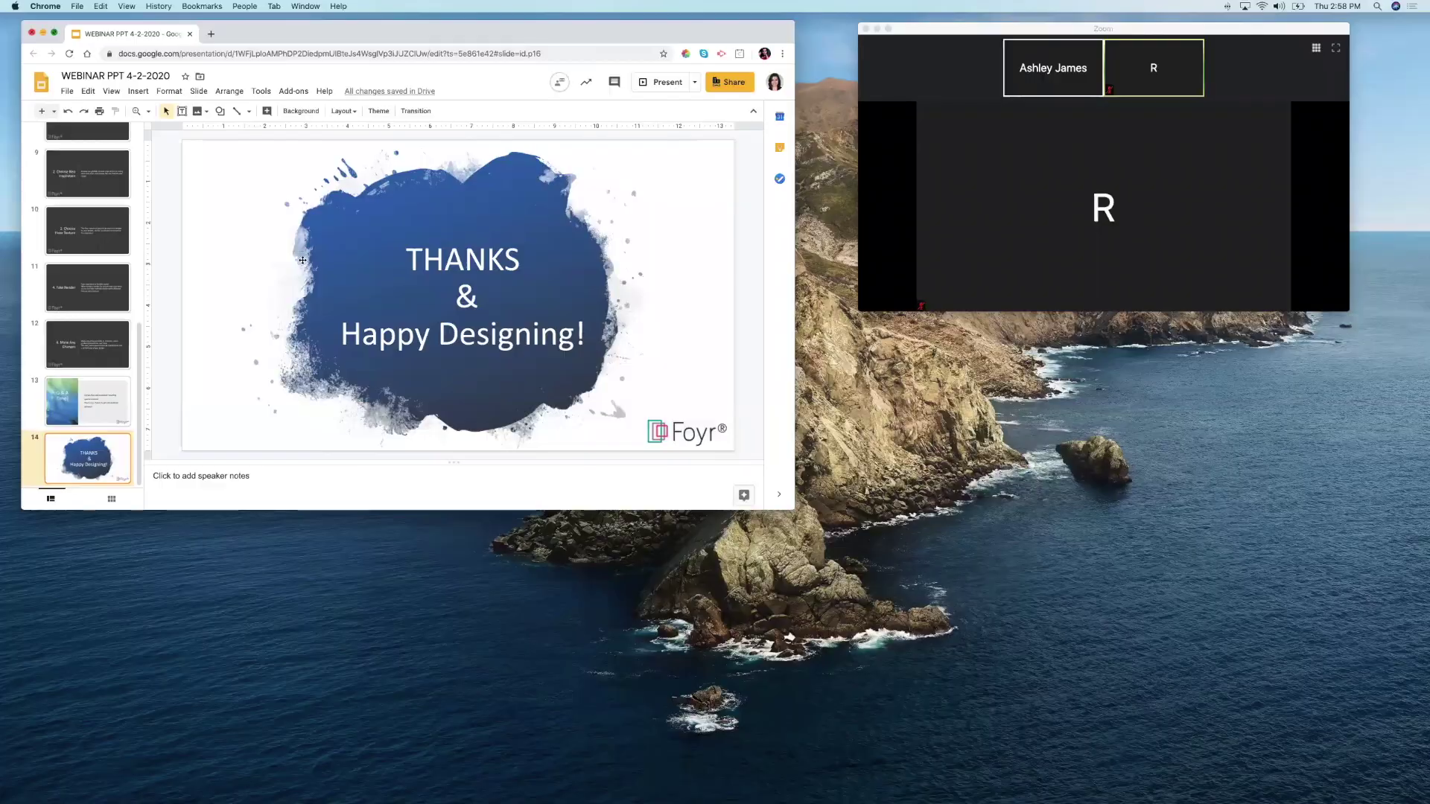
click(56, 34)
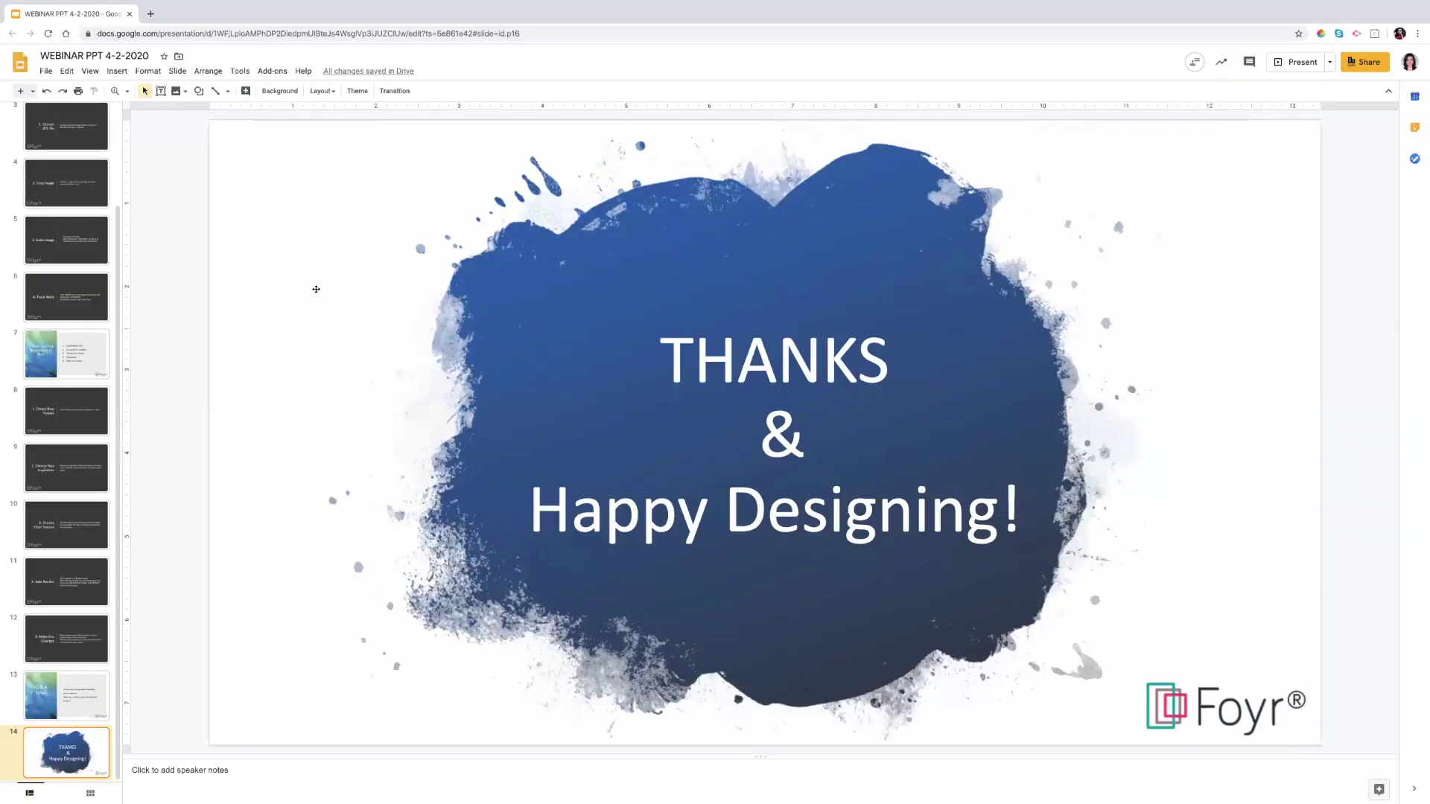